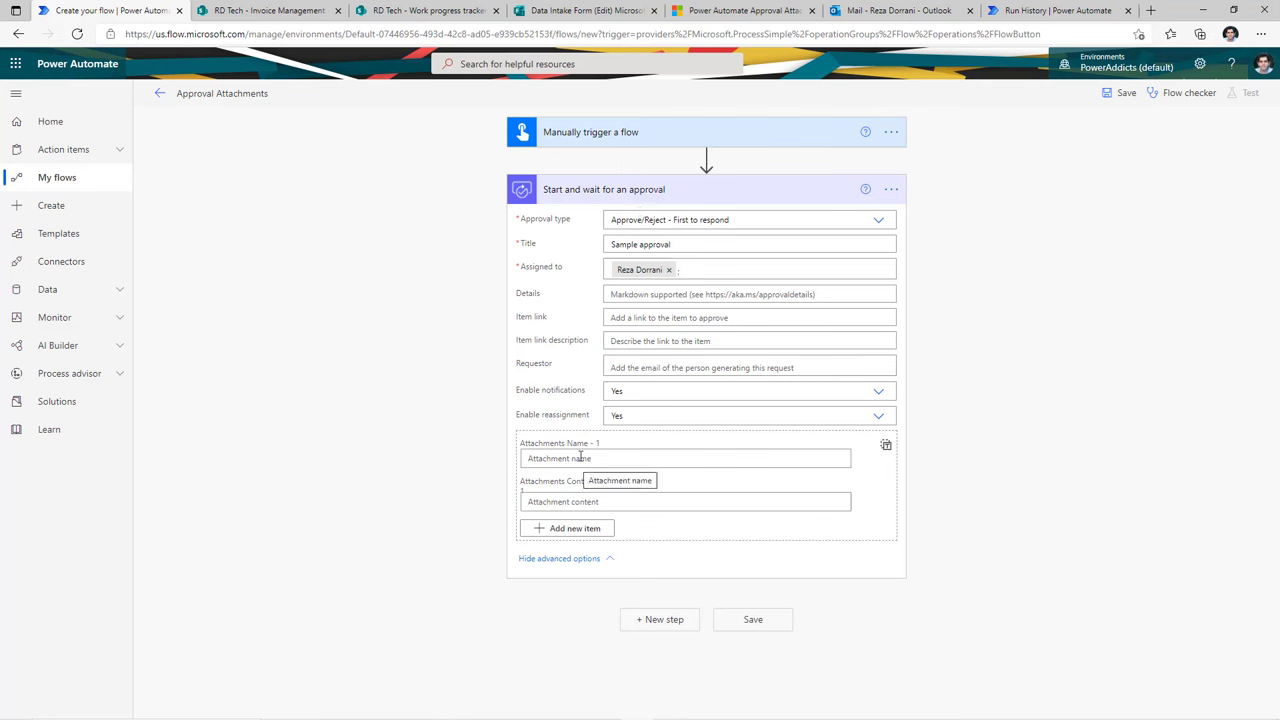
# Add extra attachment entries to the sample approval action and switch its attachments to entire-array input
pyautogui.click(631, 141)
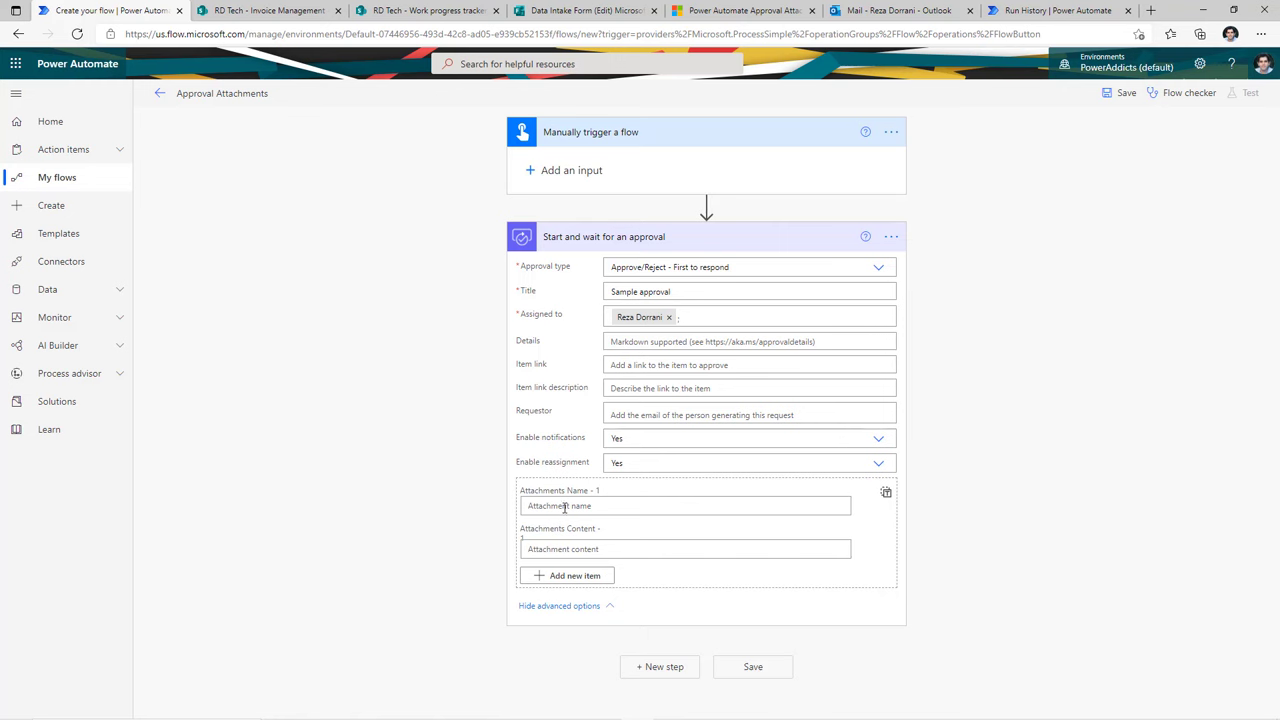
pyautogui.click(620, 620)
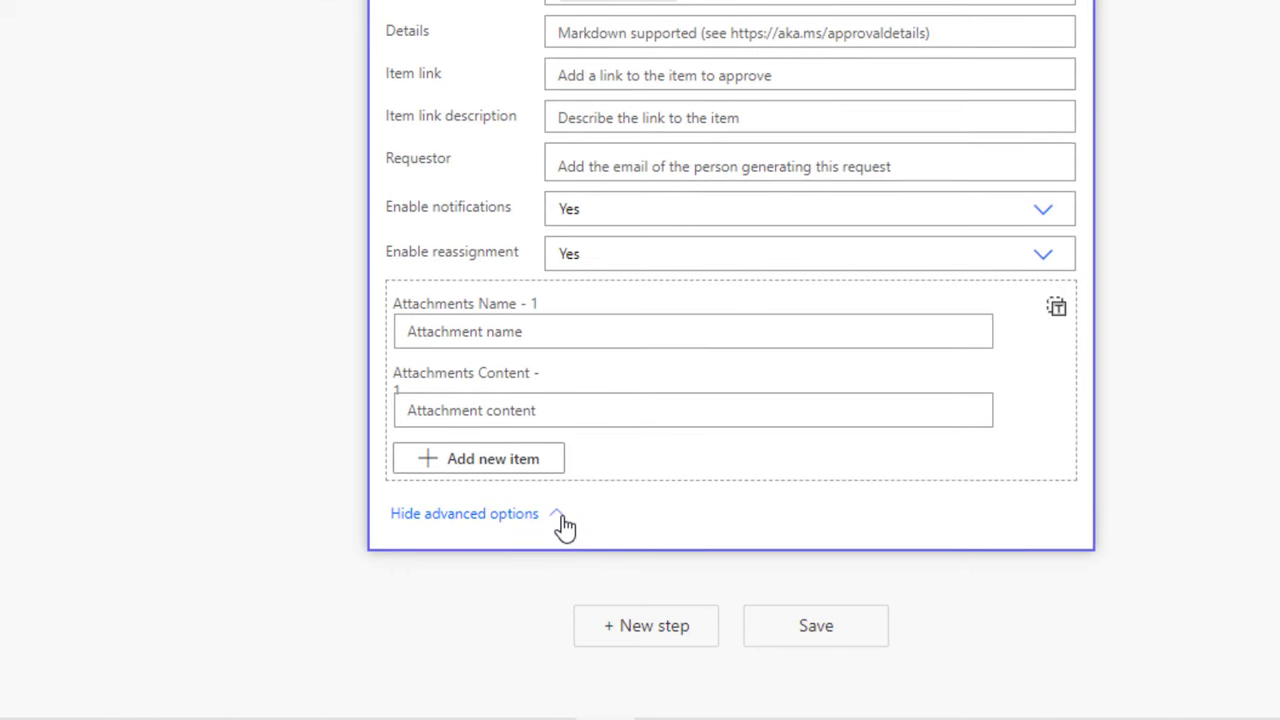
pyautogui.click(485, 465)
pyautogui.scroll(-1, 609, 463)
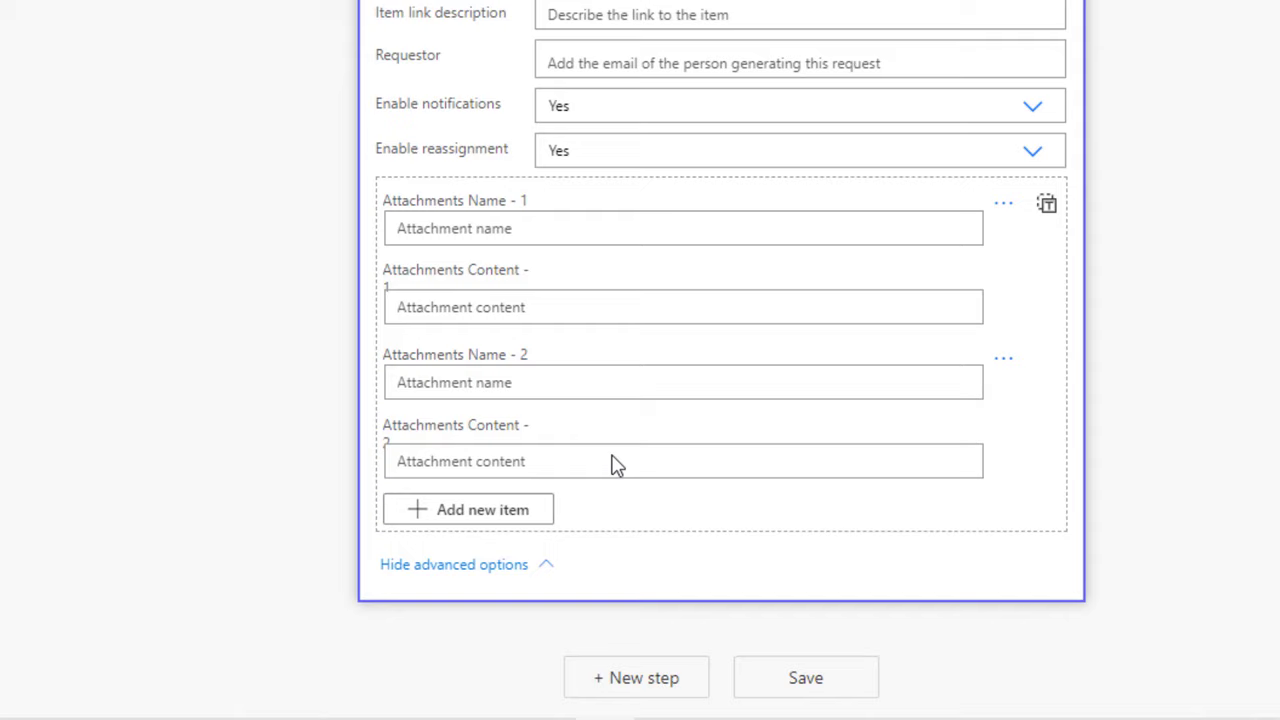
pyautogui.click(511, 516)
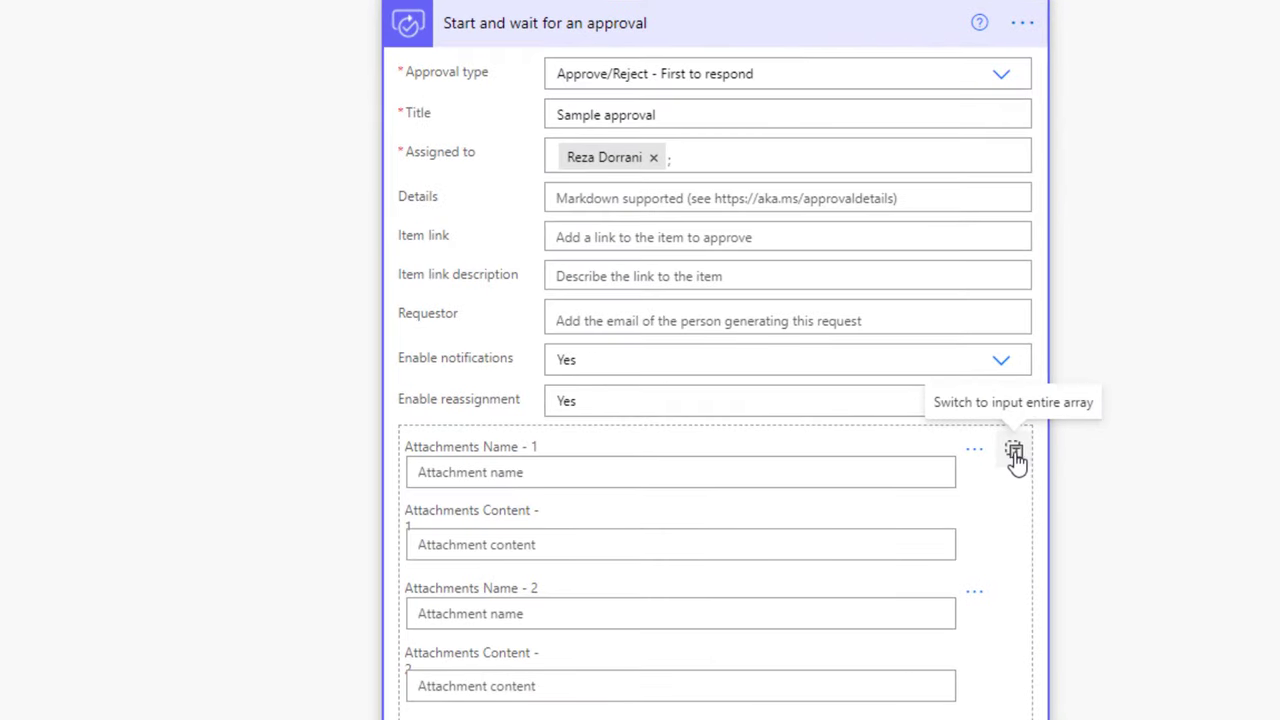
pyautogui.click(1015, 454)
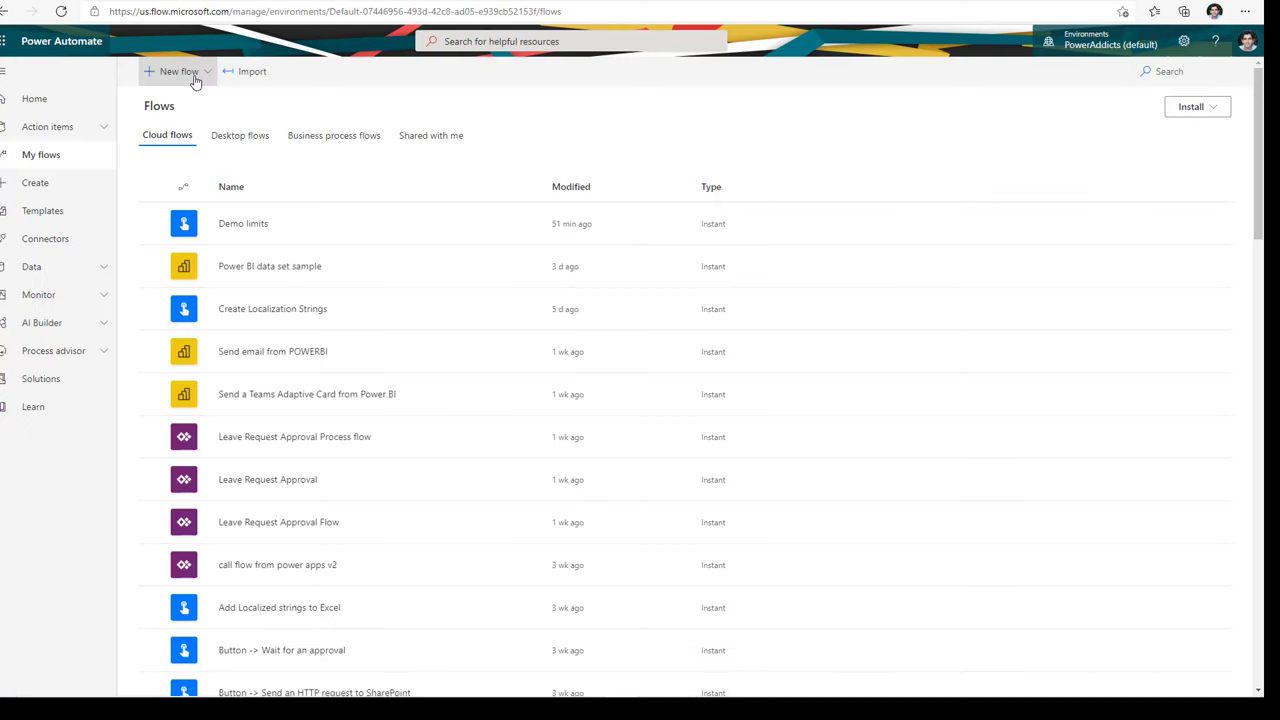
# Create an instant cloud flow with SharePoint's For a selected file trigger on the RD Tech site's Invoice Management library
pyautogui.click(194, 78)
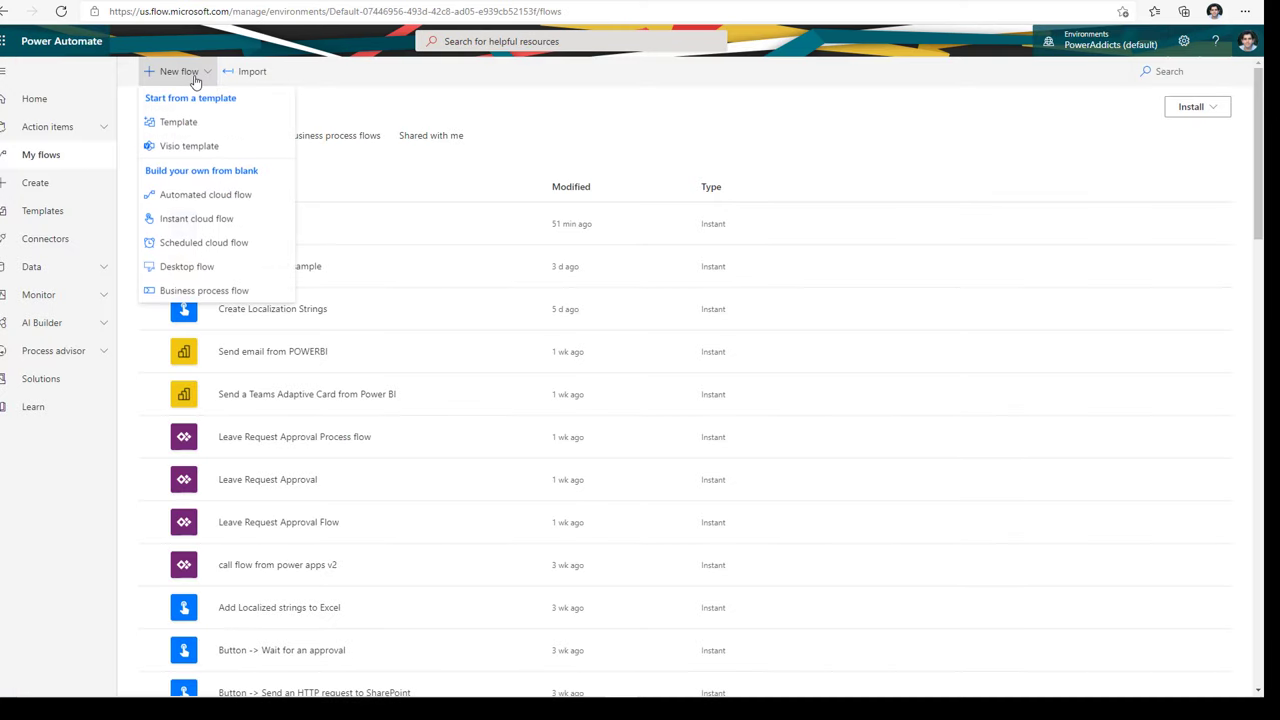
pyautogui.click(228, 219)
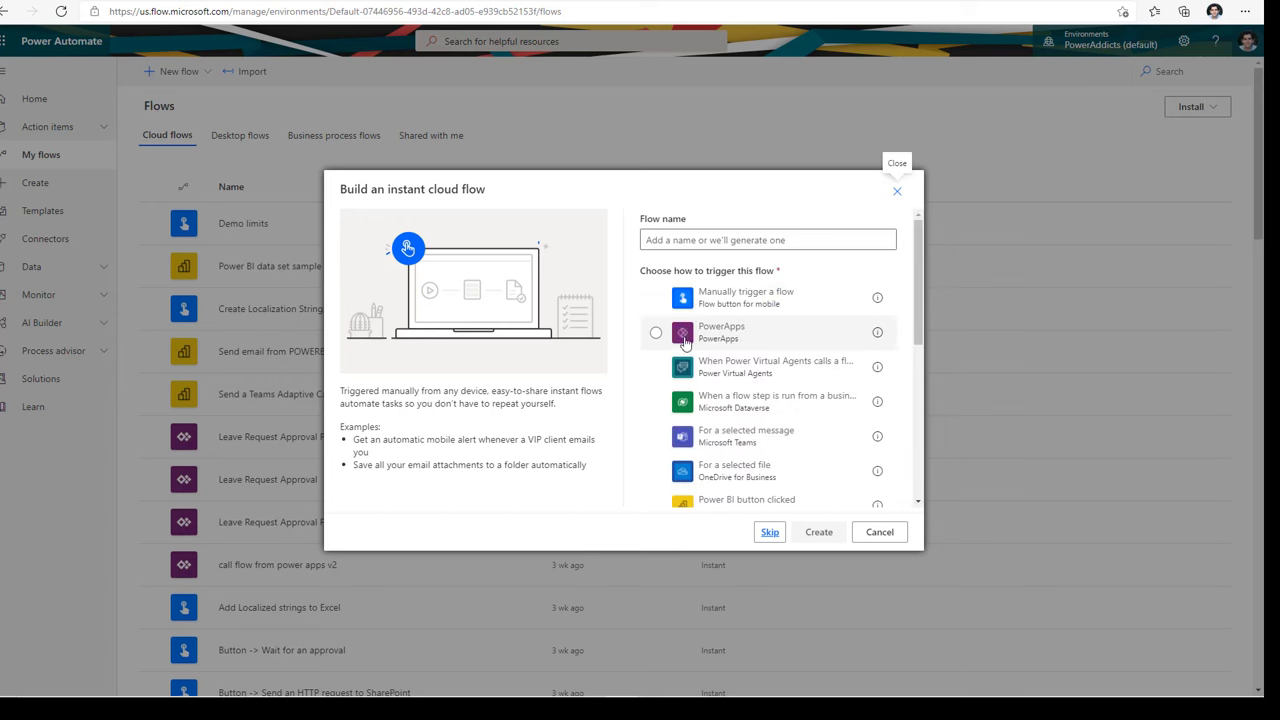
pyautogui.scroll(-2, 705, 403)
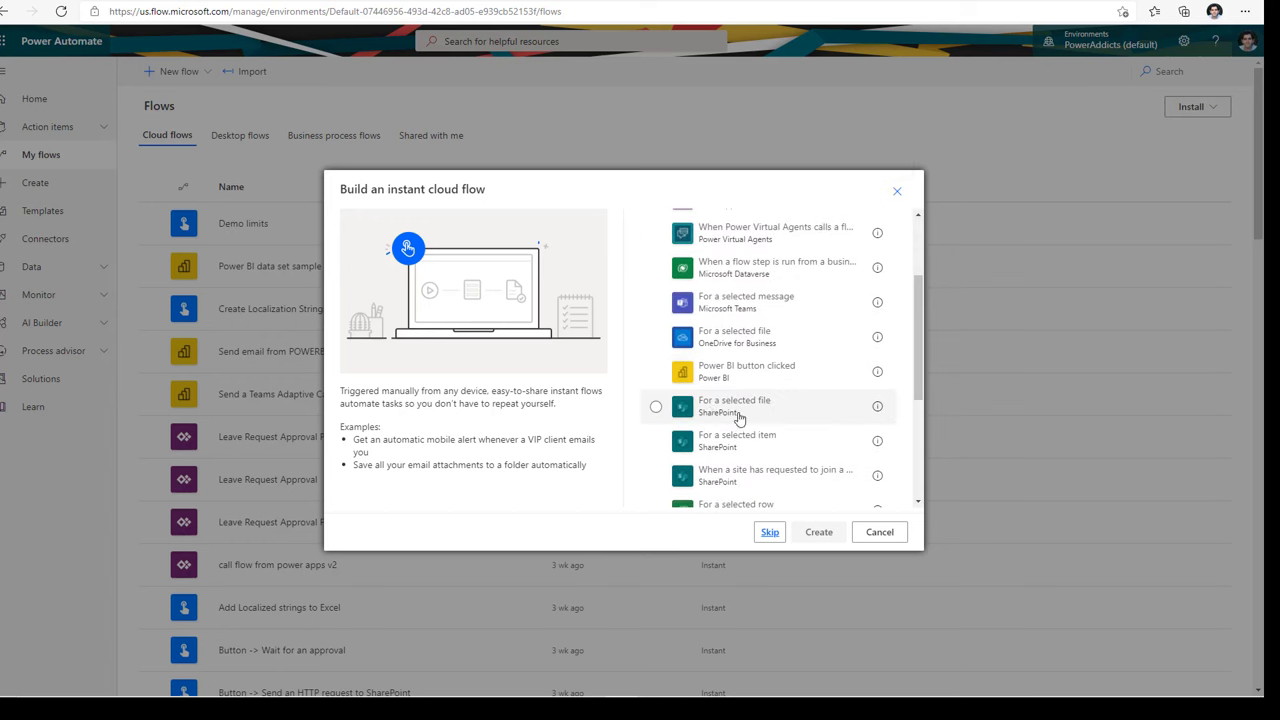
pyautogui.click(742, 420)
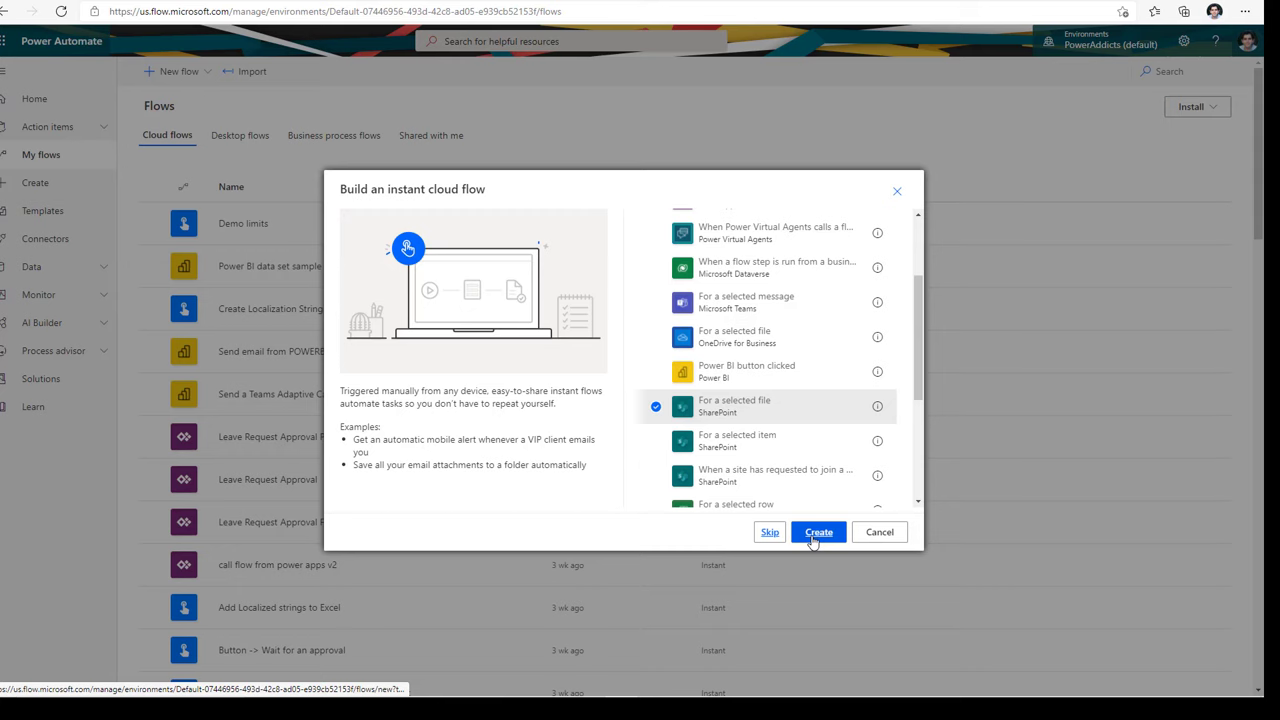
pyautogui.click(818, 532)
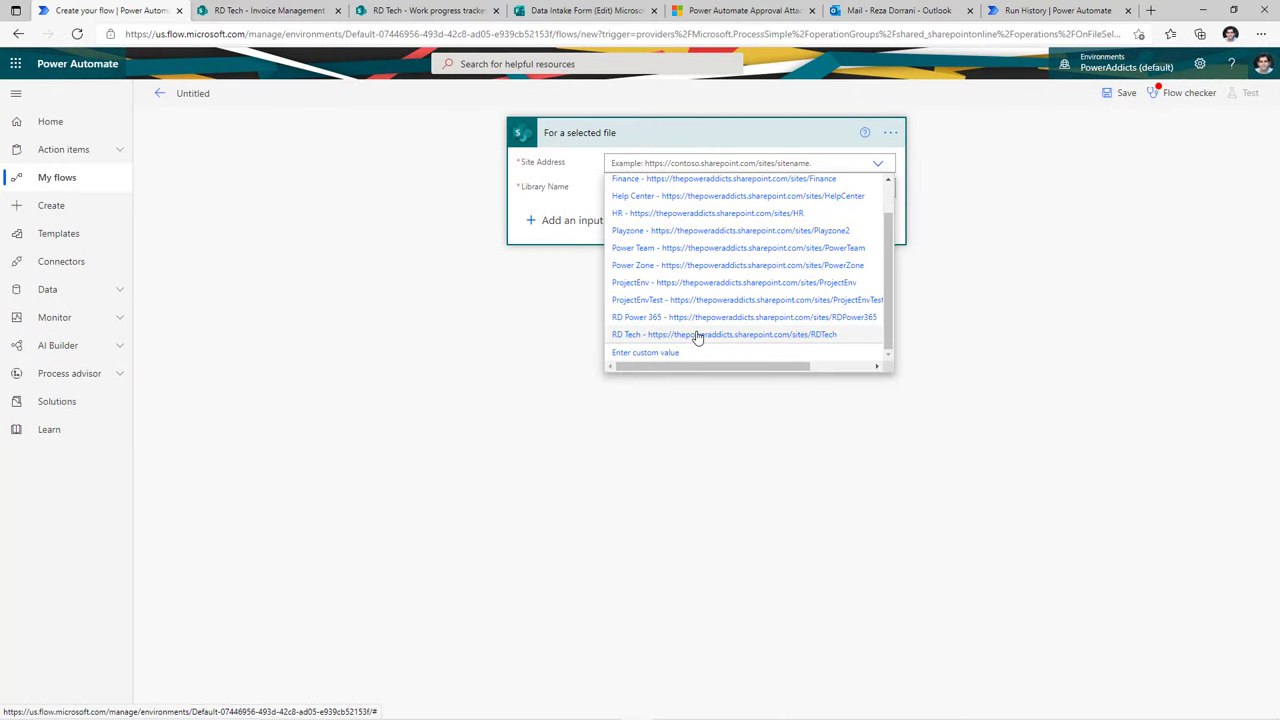
pyautogui.click(698, 336)
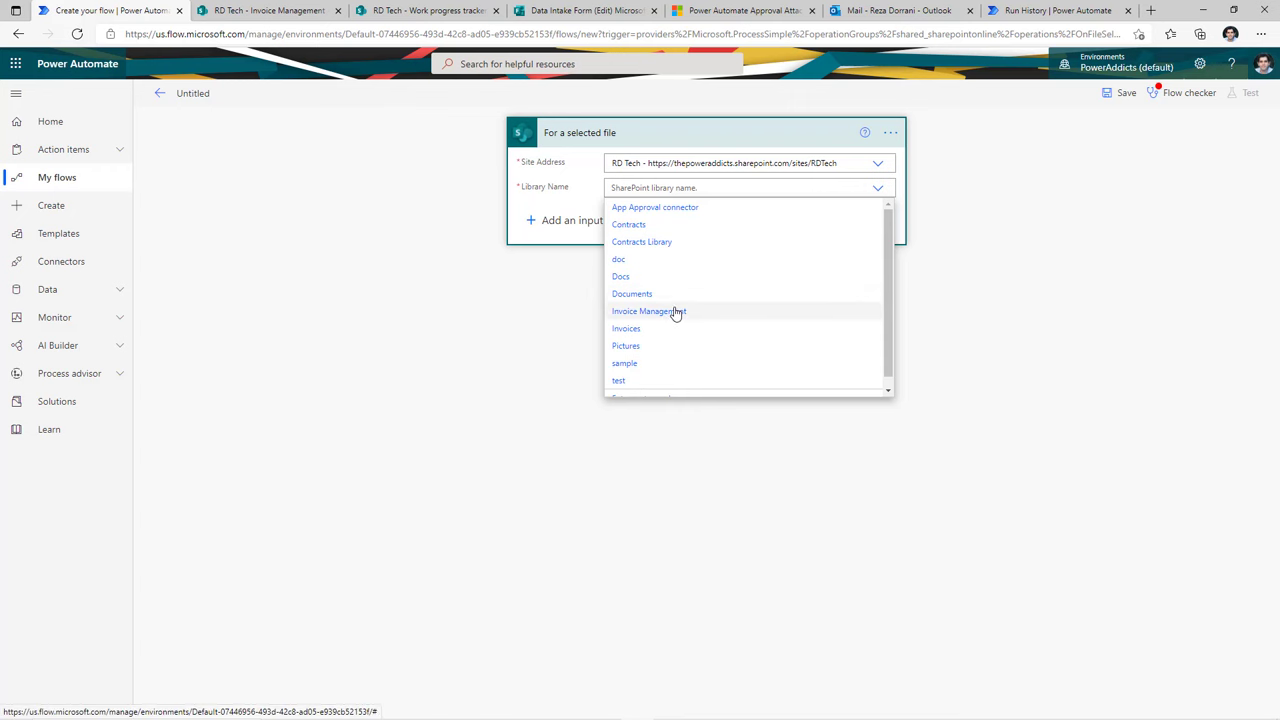
pyautogui.click(676, 312)
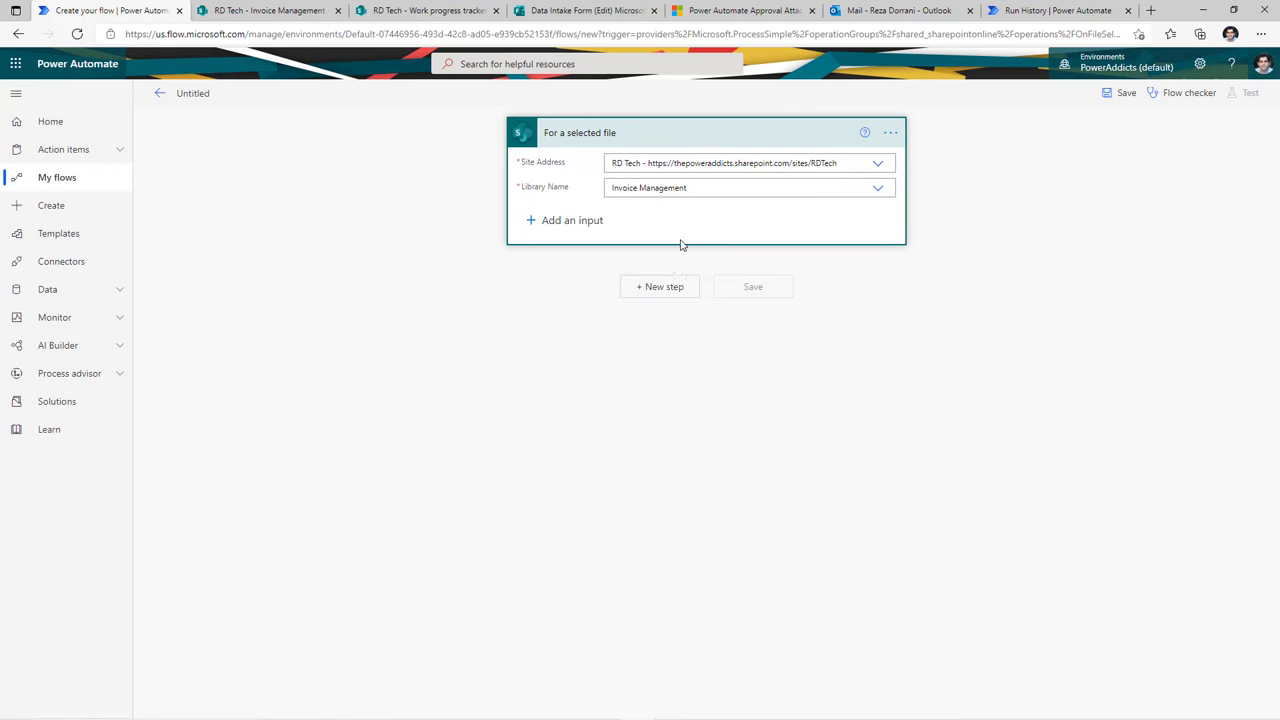
# Add a Start and wait for an approval action of type Approve/Reject - First to respond after the trigger
pyautogui.click(662, 292)
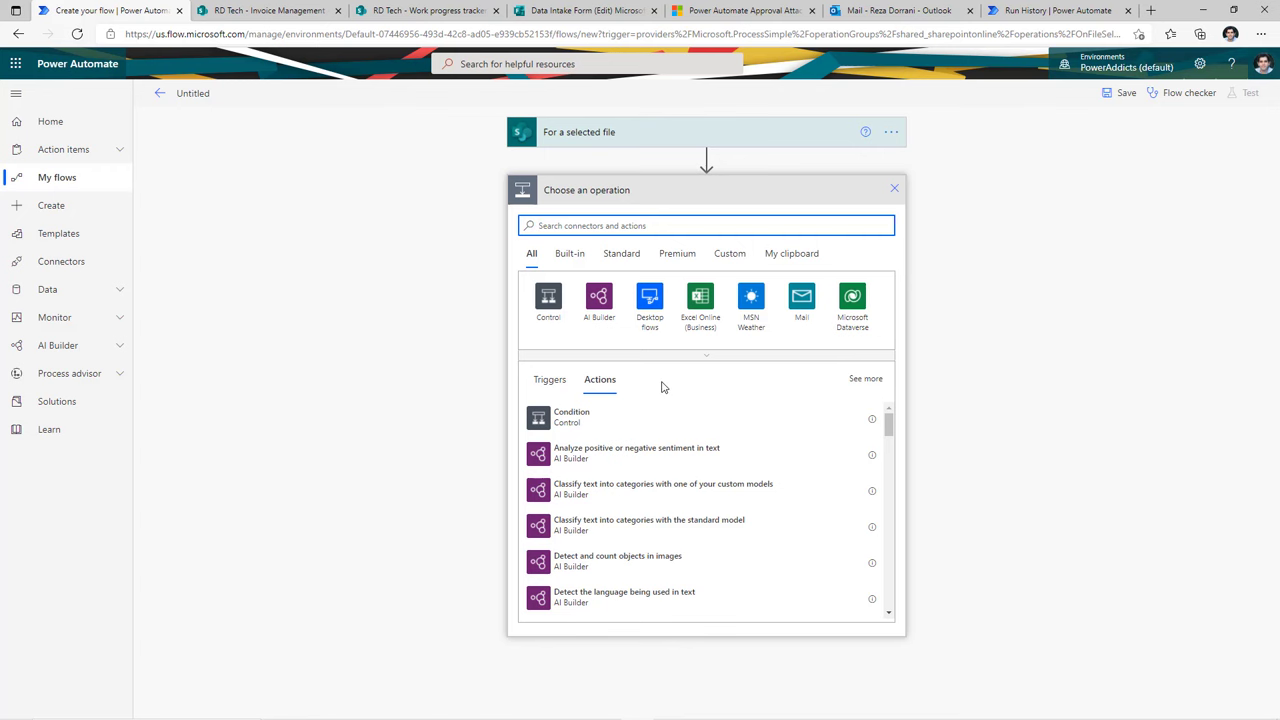
pyautogui.write('start and wait')
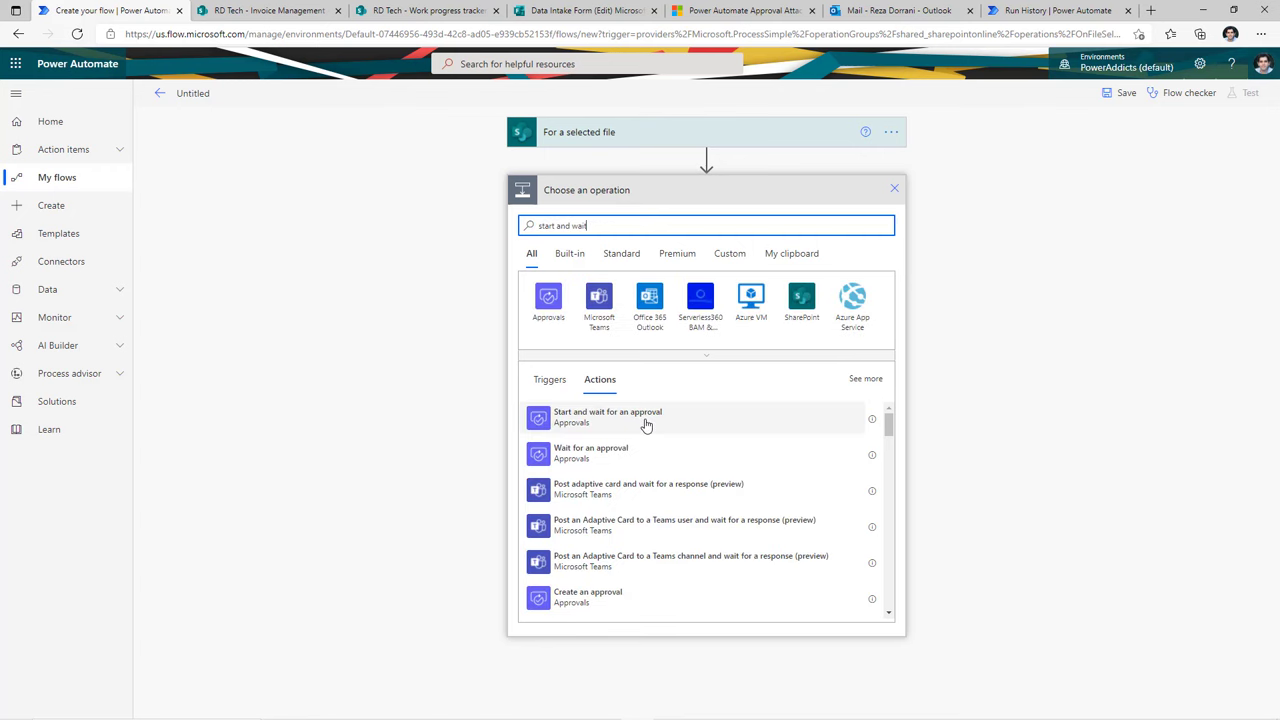
pyautogui.click(740, 412)
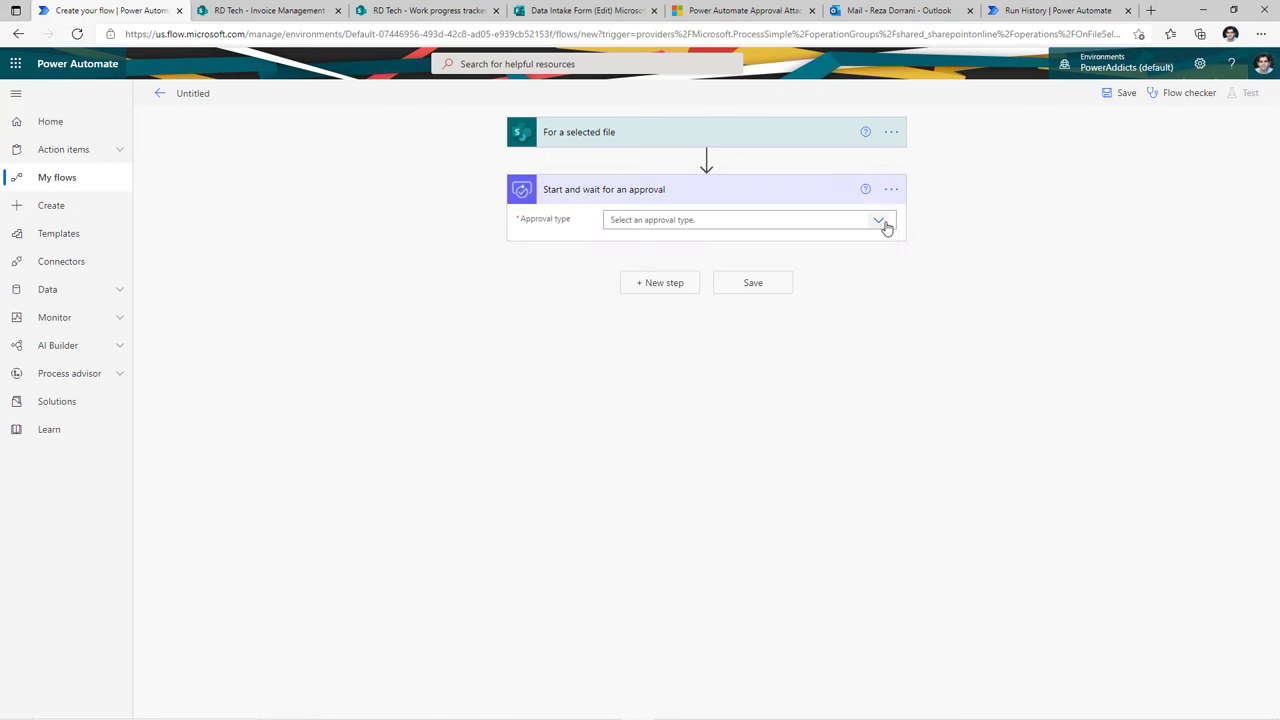
pyautogui.click(886, 228)
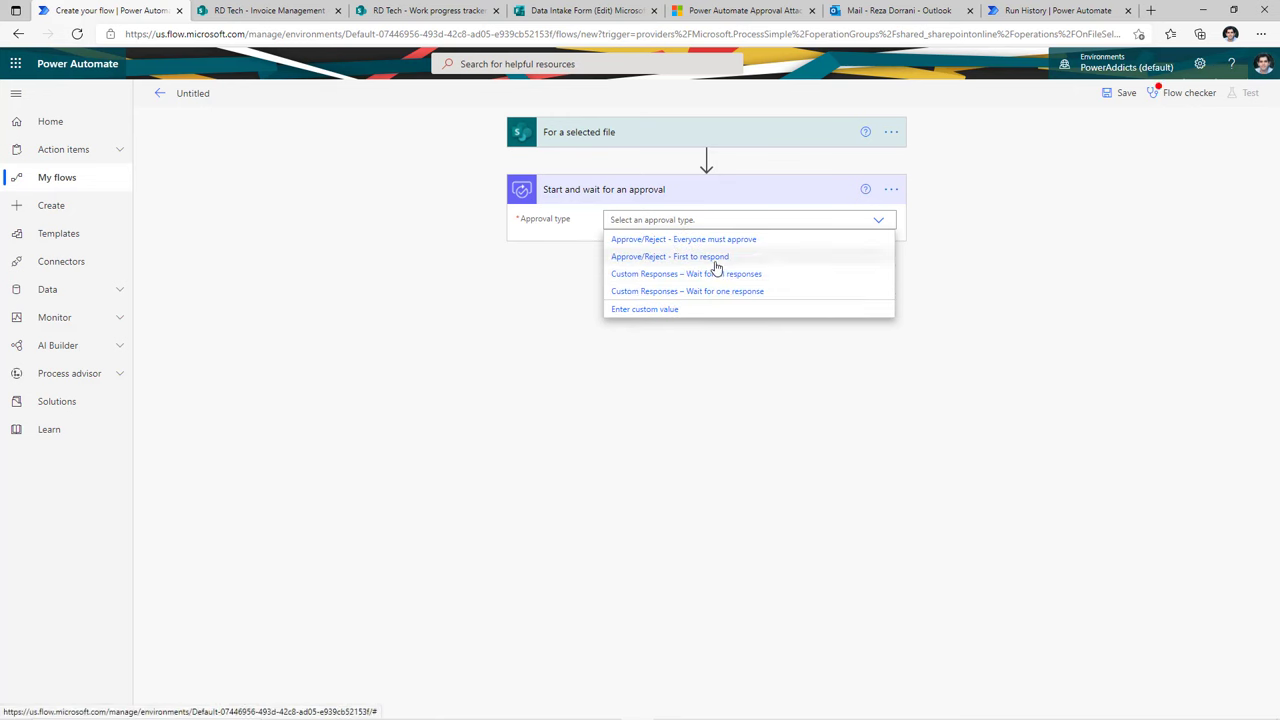
pyautogui.click(716, 258)
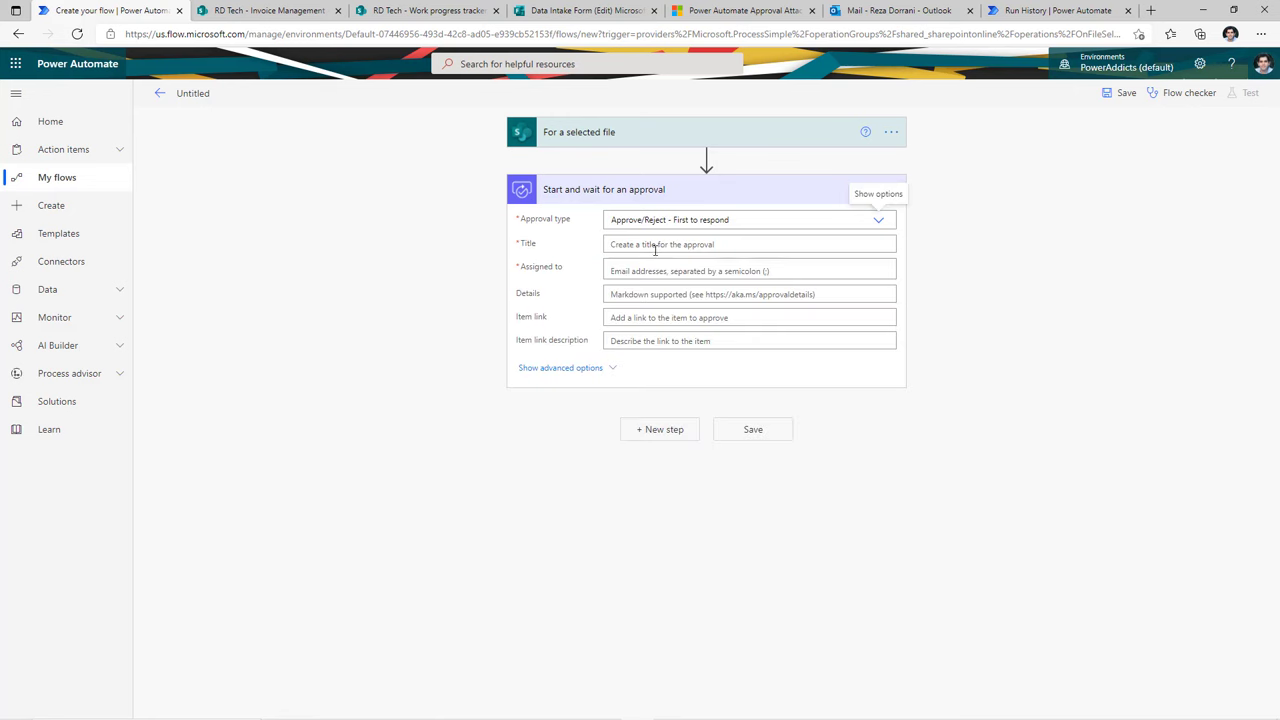
# Title the approval "Invoice Approval for" followed by the dynamic fileName value, and assign it to the approver's account
pyautogui.click(655, 247)
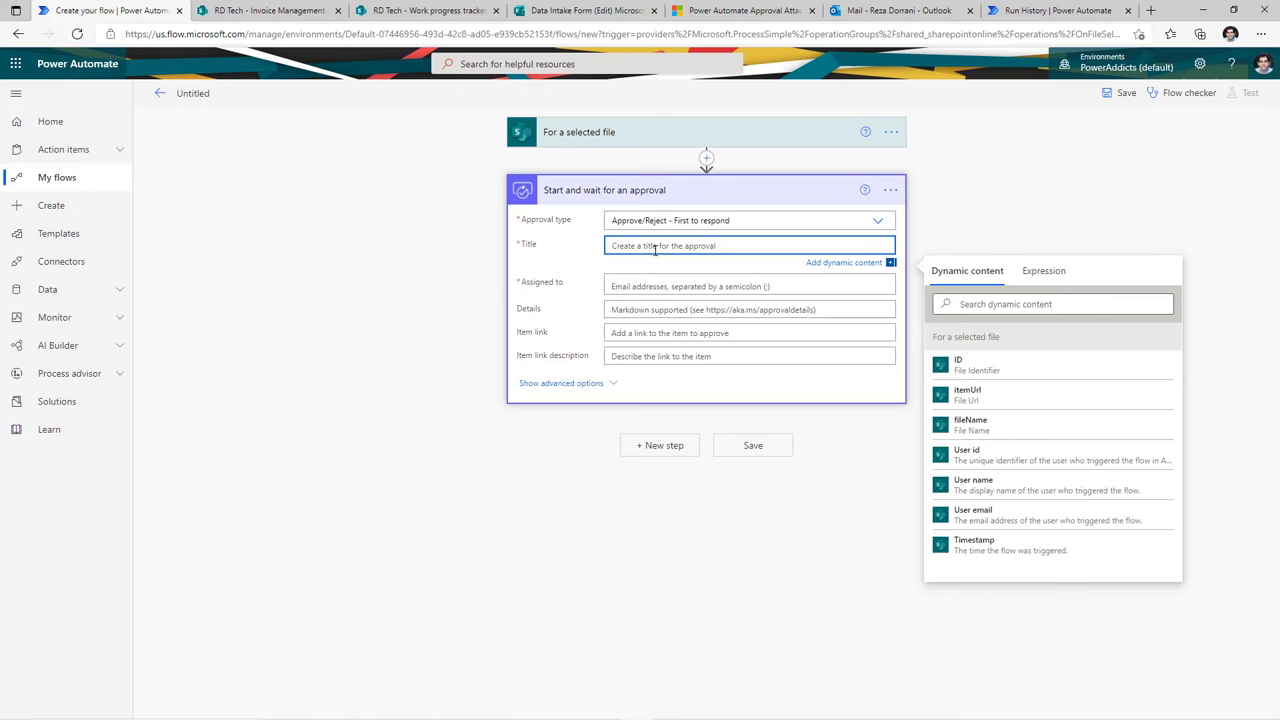
pyautogui.write('Invoice Approval for')
pyautogui.click(985, 425)
pyautogui.click(655, 287)
pyautogui.write('reza')
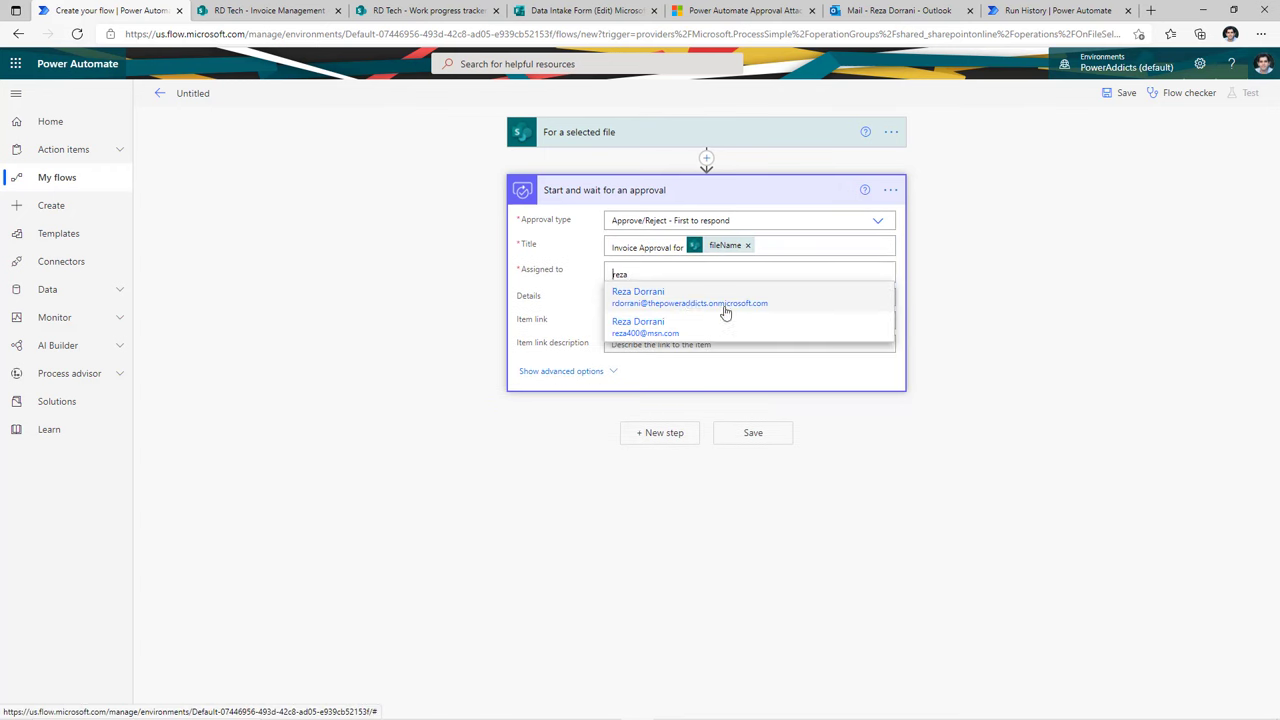
pyautogui.click(725, 313)
# Show the approval's advanced options and set the first attachment's name to the trigger's dynamic fileName value
pyautogui.click(610, 392)
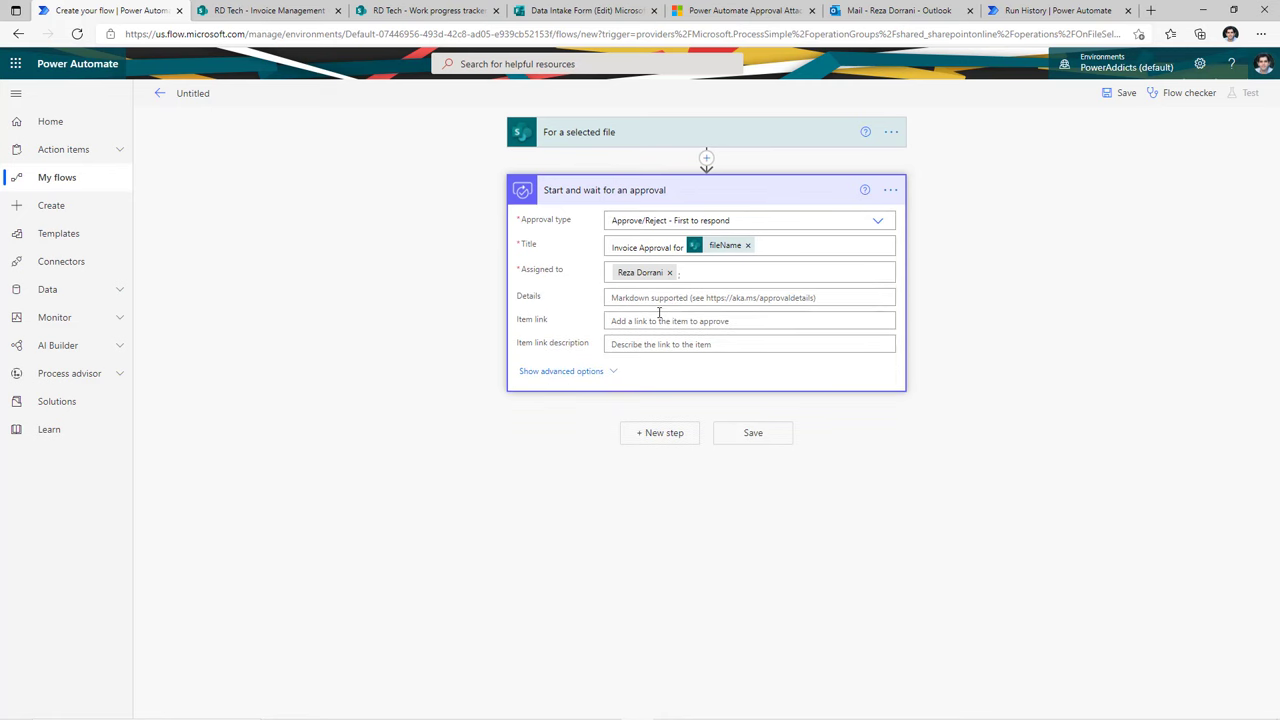
pyautogui.click(611, 374)
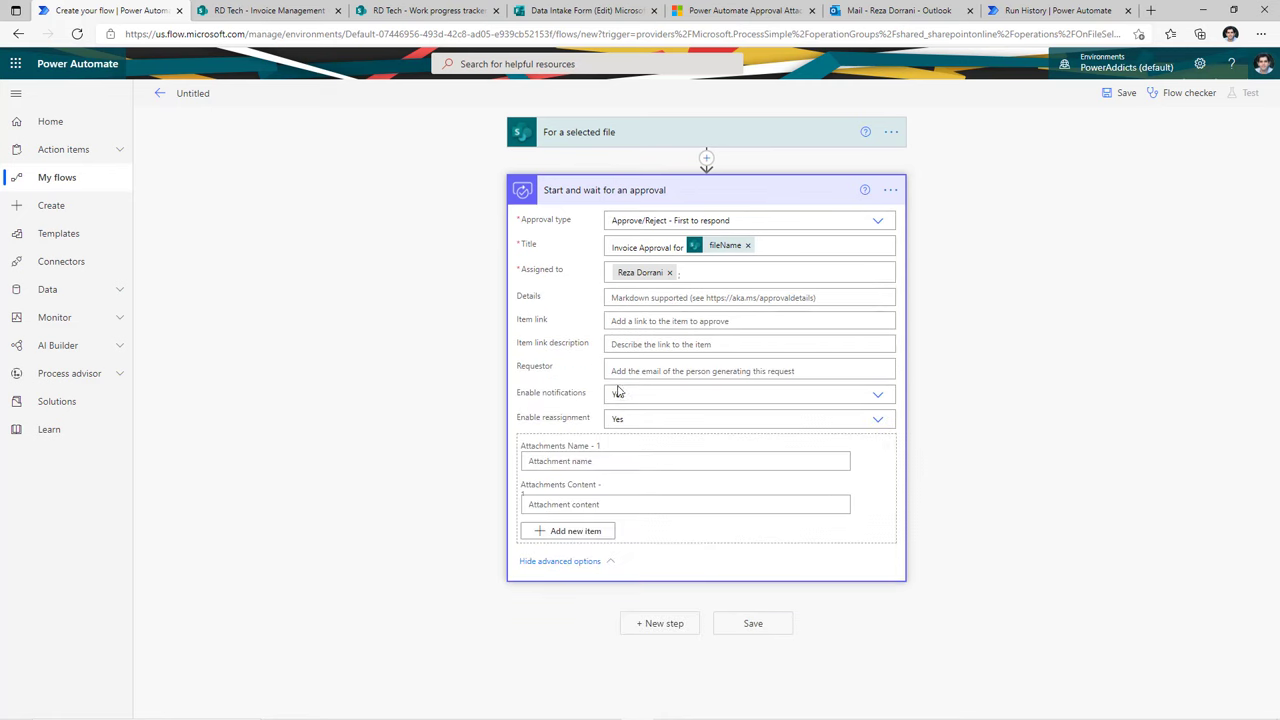
pyautogui.click(596, 462)
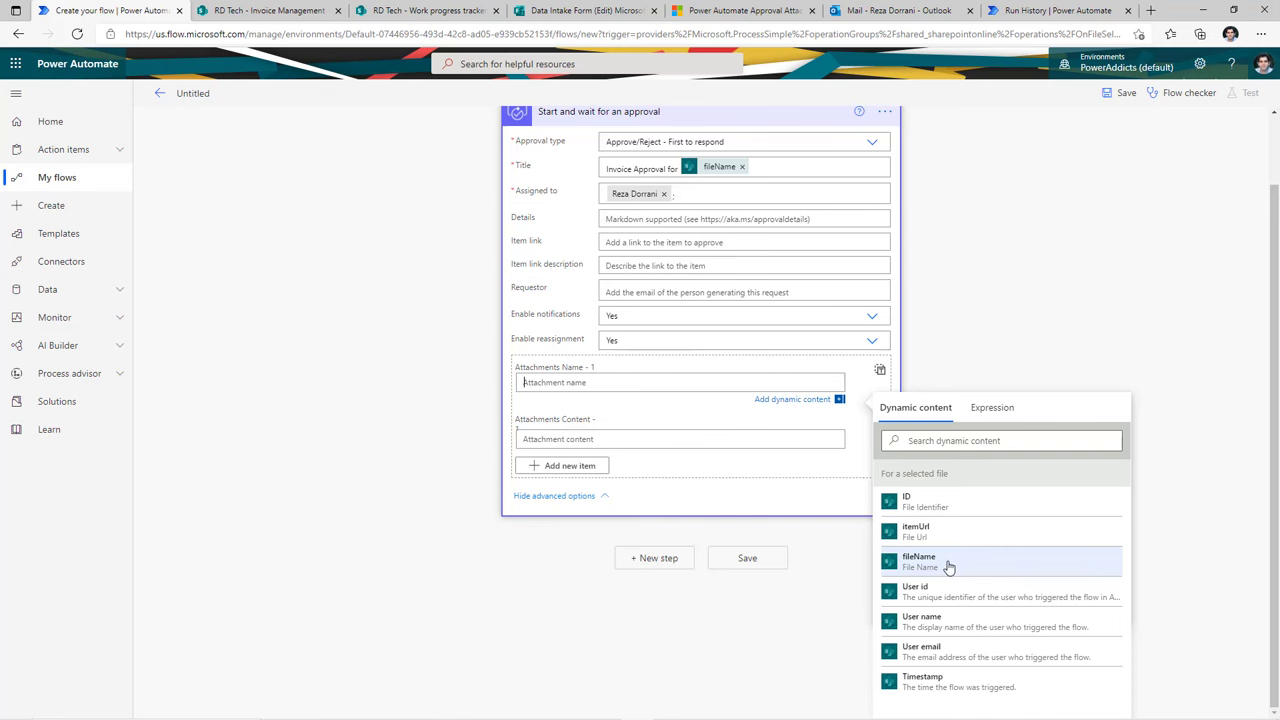
pyautogui.click(948, 567)
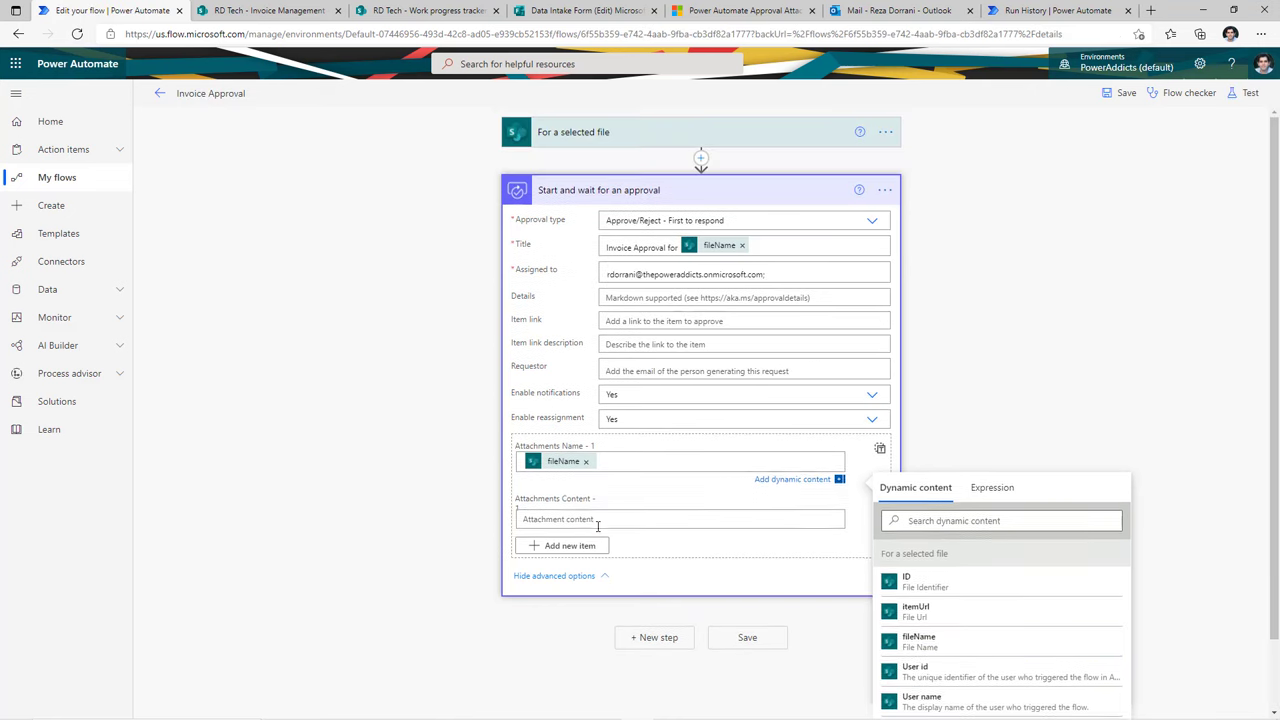
# Examine the full list of trigger values offered as dynamic content for the first attachment's content
pyautogui.click(646, 508)
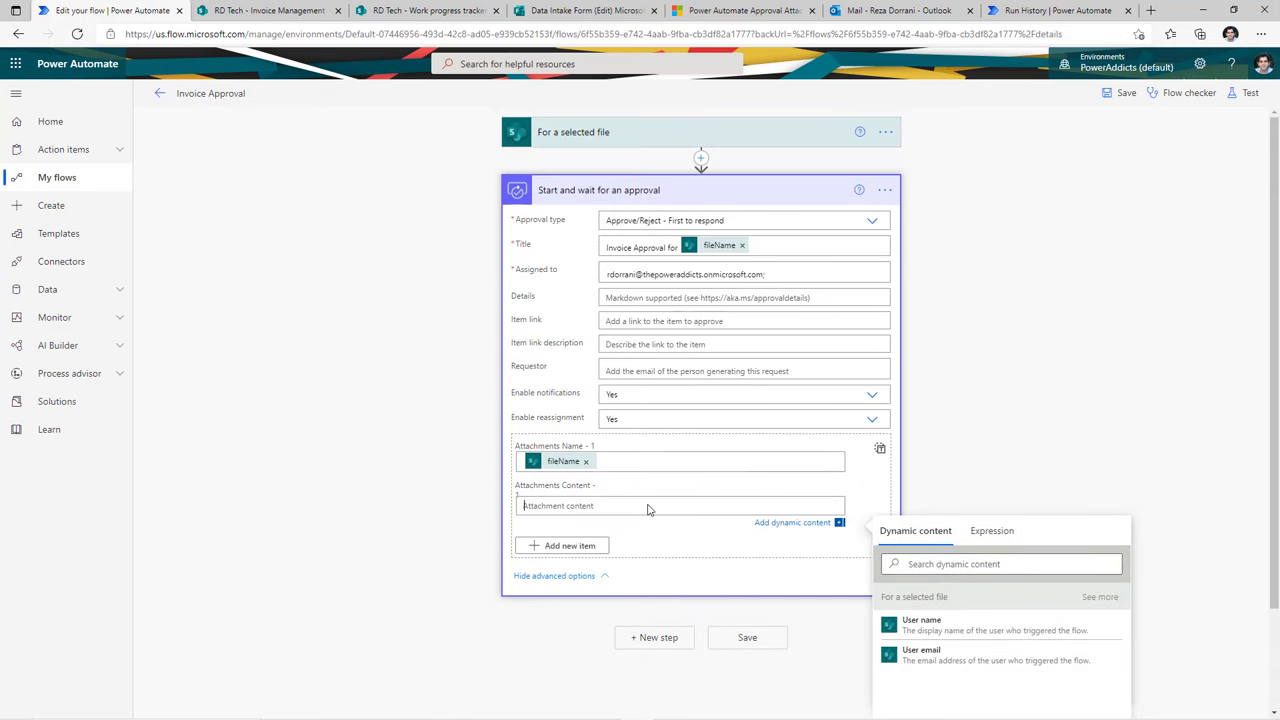
pyautogui.click(1099, 597)
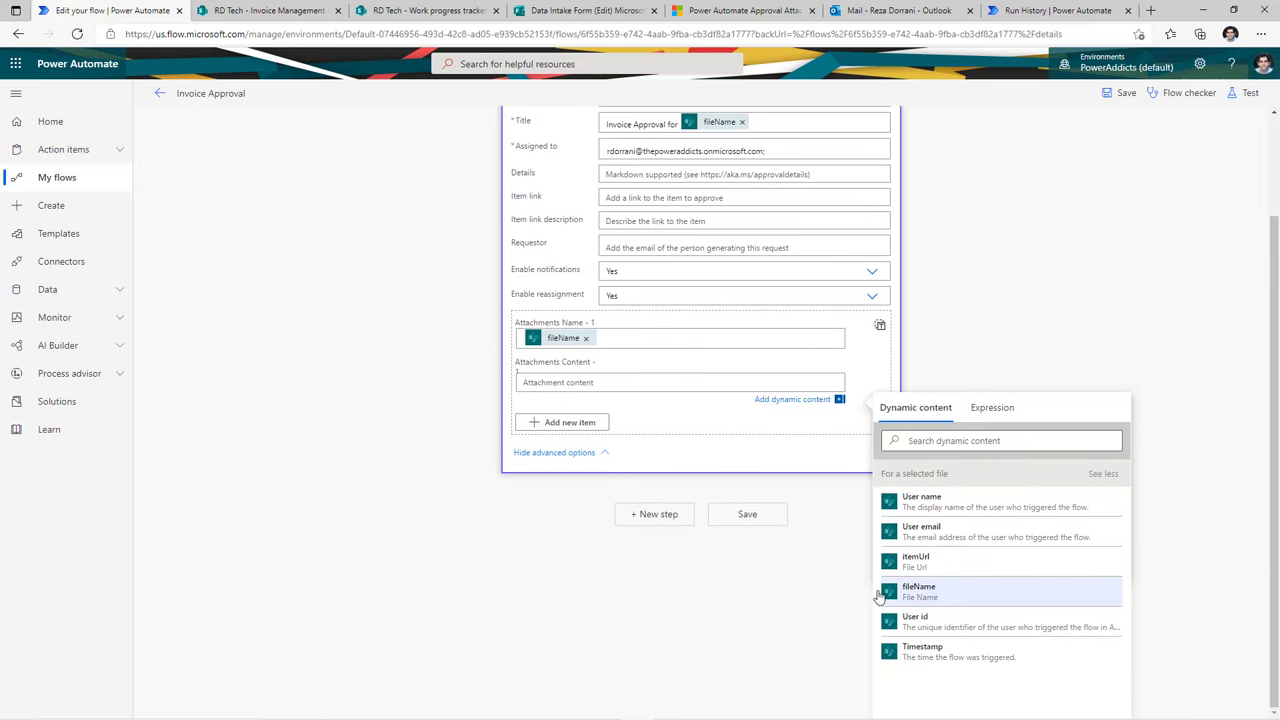
pyautogui.scroll(2, 880, 597)
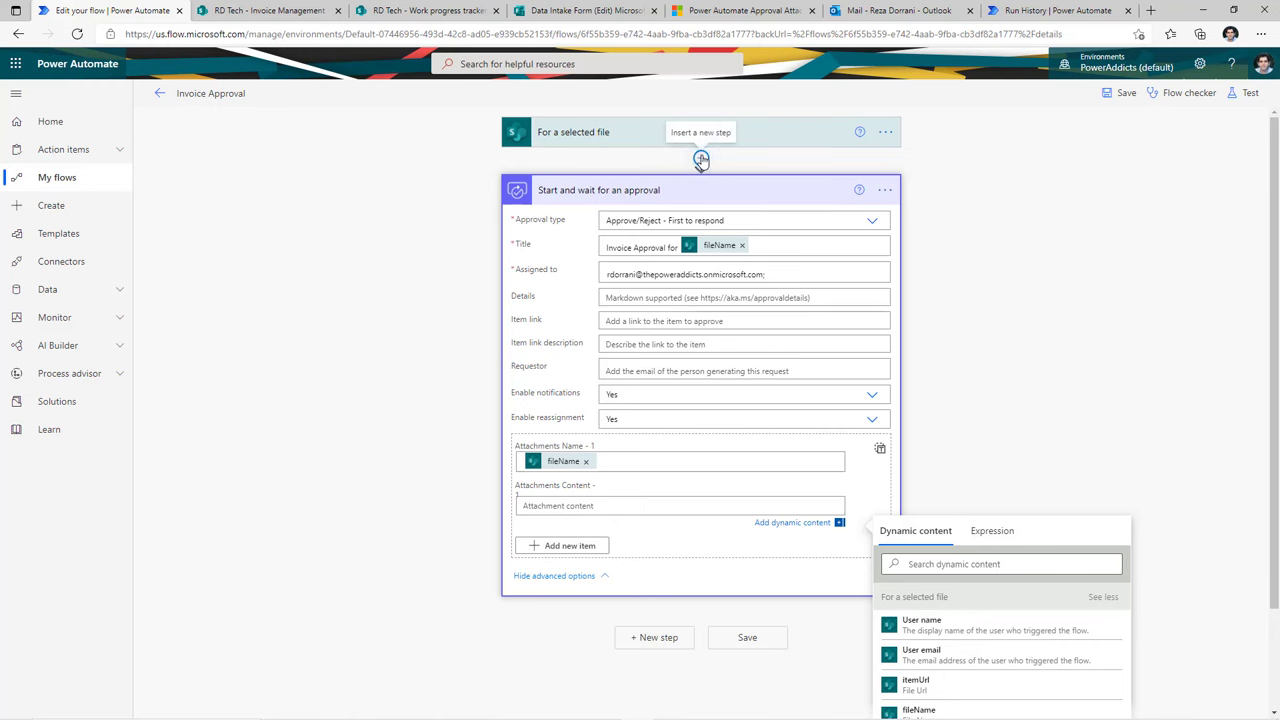
# Insert a SharePoint Get file properties action between the trigger and the approval
pyautogui.click(701, 158)
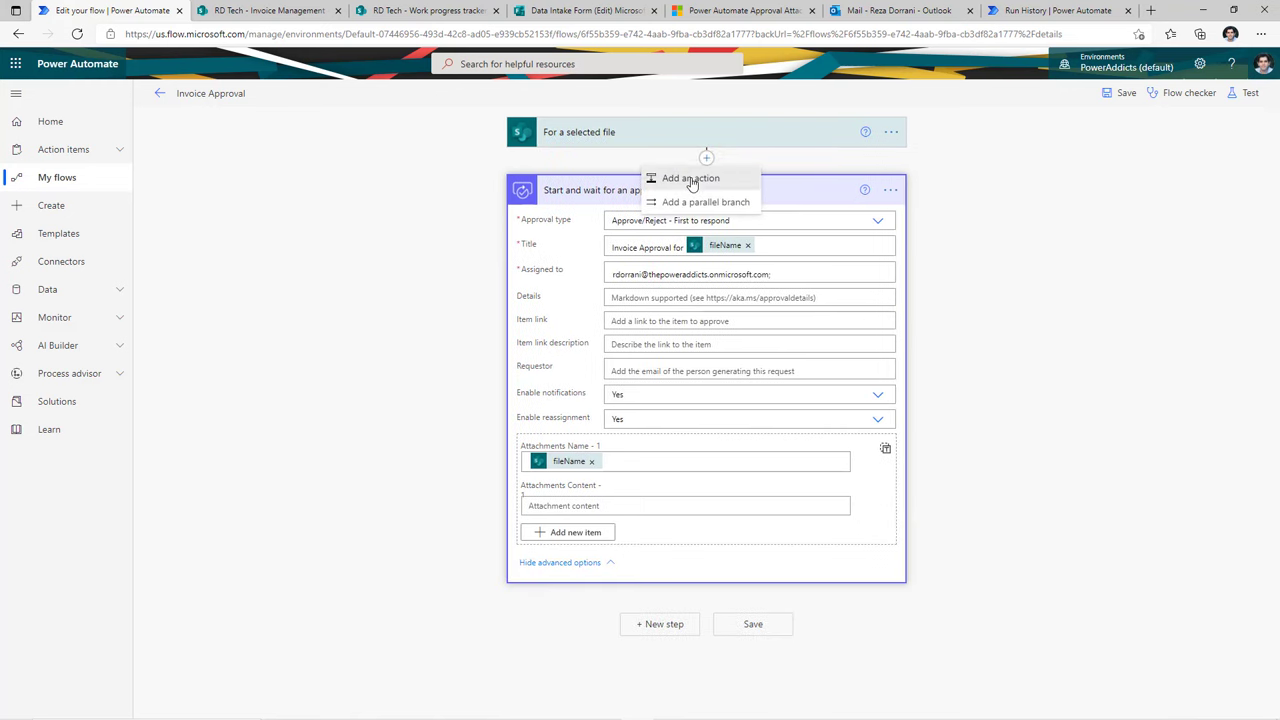
pyautogui.click(689, 179)
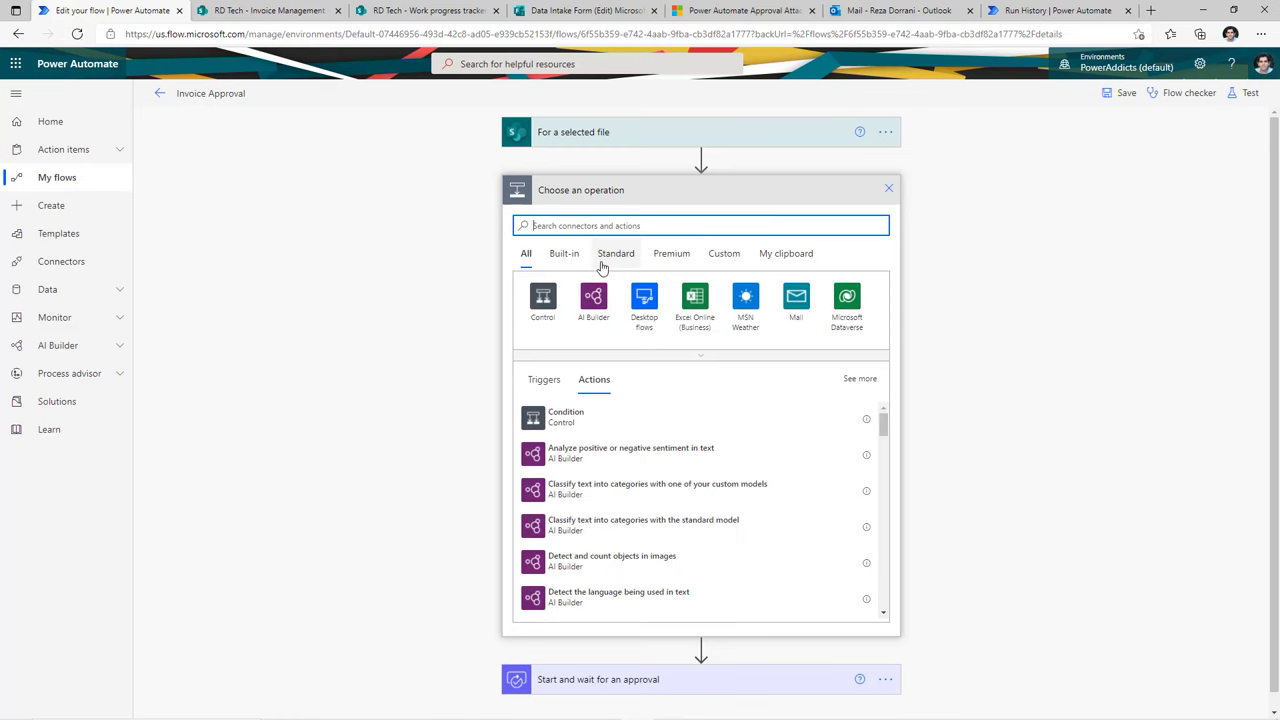
pyautogui.write('get file prop')
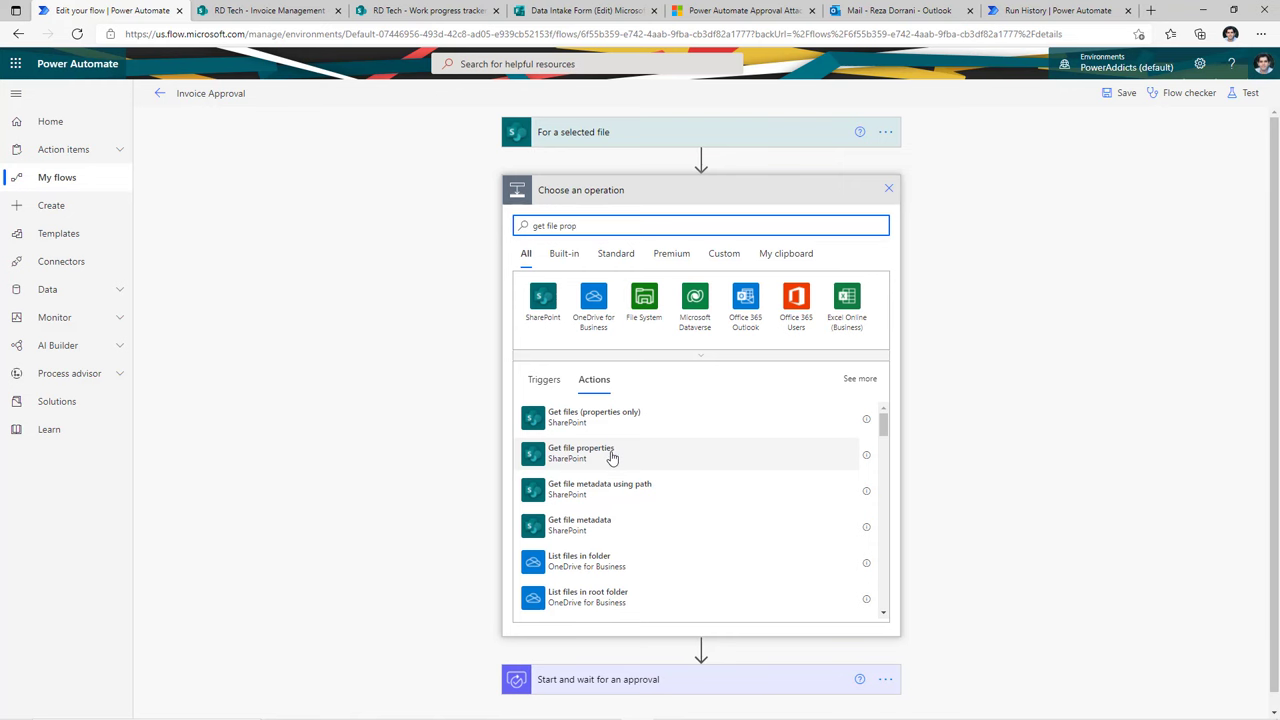
pyautogui.click(612, 457)
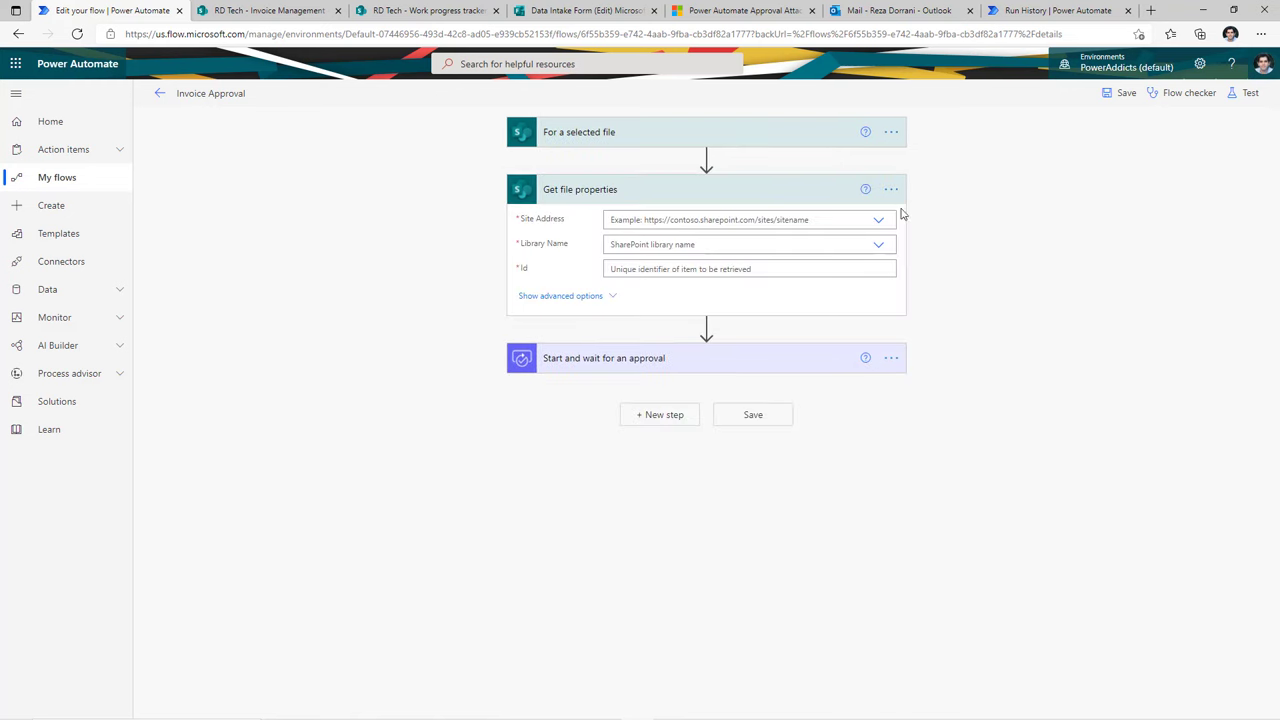
# Configure Get file properties with the RD Tech site, the Invoice Management library and the trigger's dynamic ID as Id
pyautogui.click(880, 220)
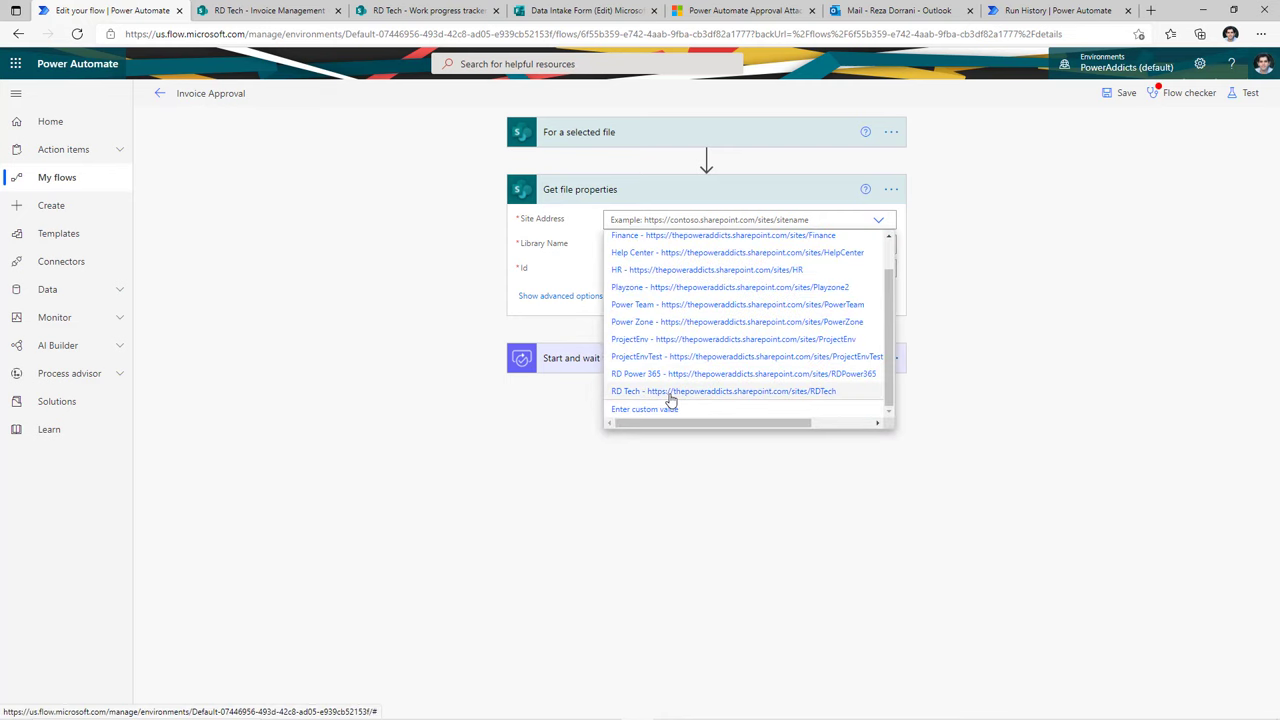
pyautogui.click(672, 394)
pyautogui.click(869, 243)
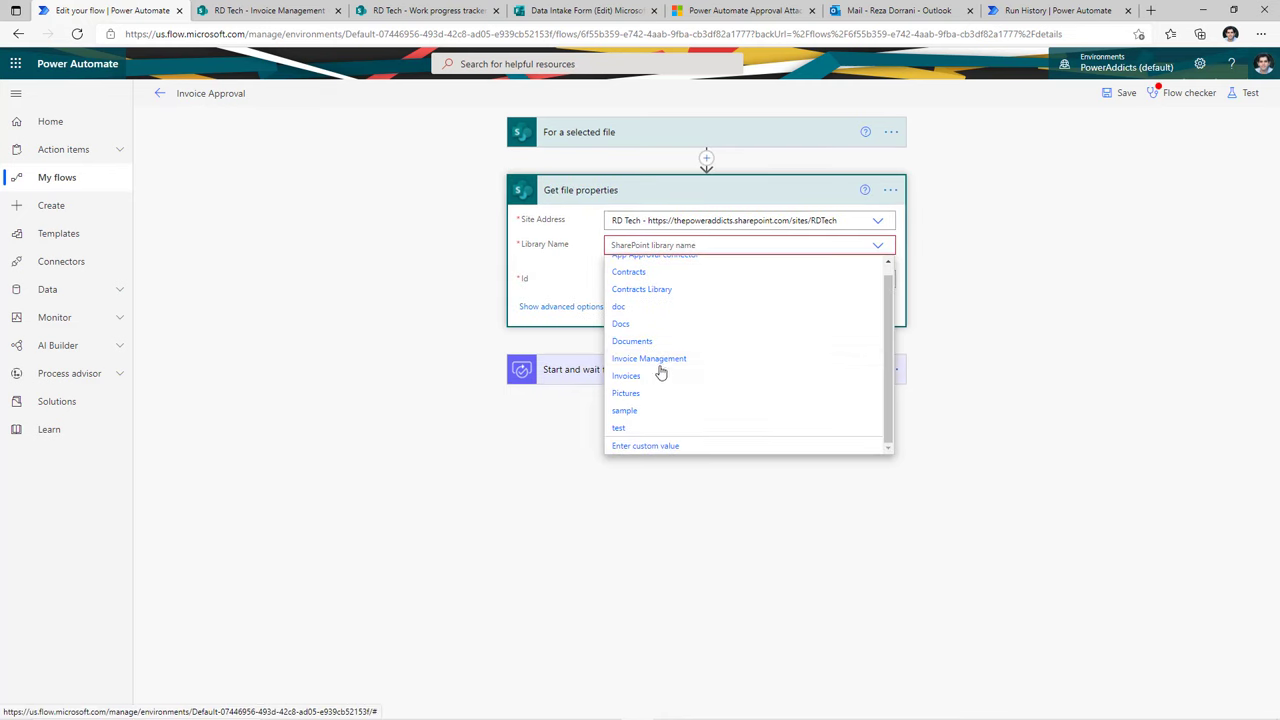
pyautogui.click(659, 368)
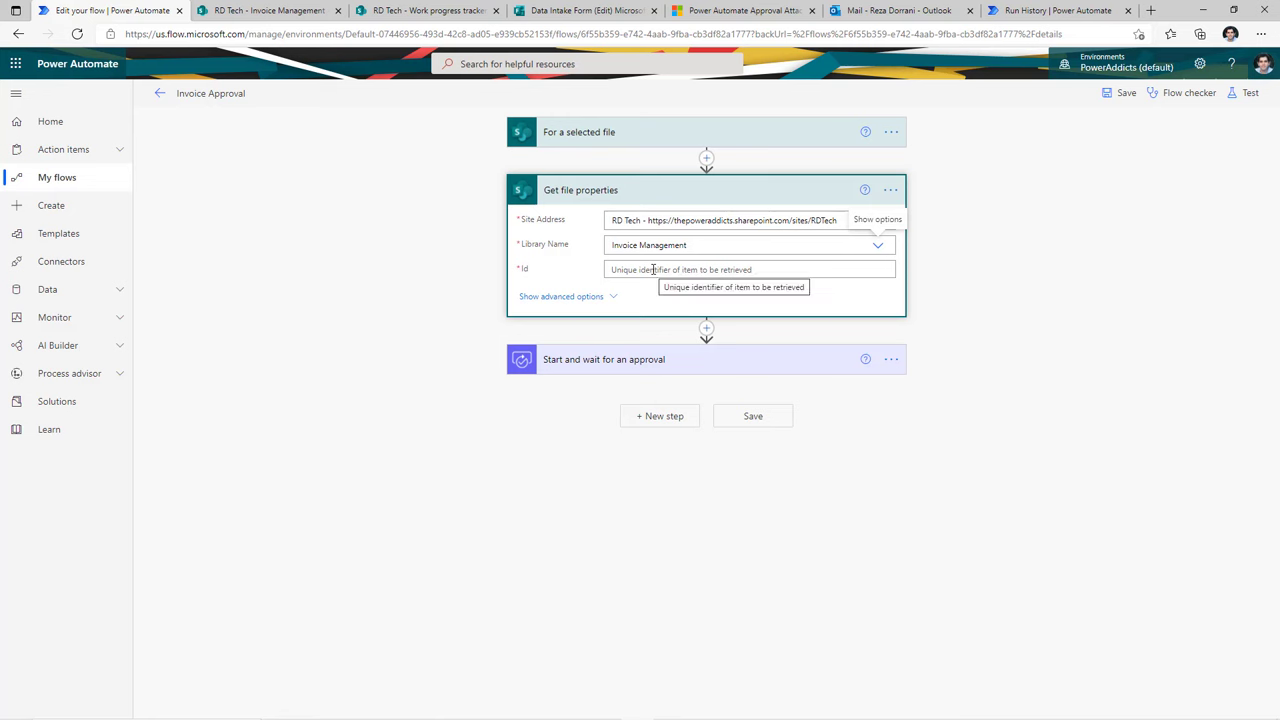
pyautogui.click(675, 279)
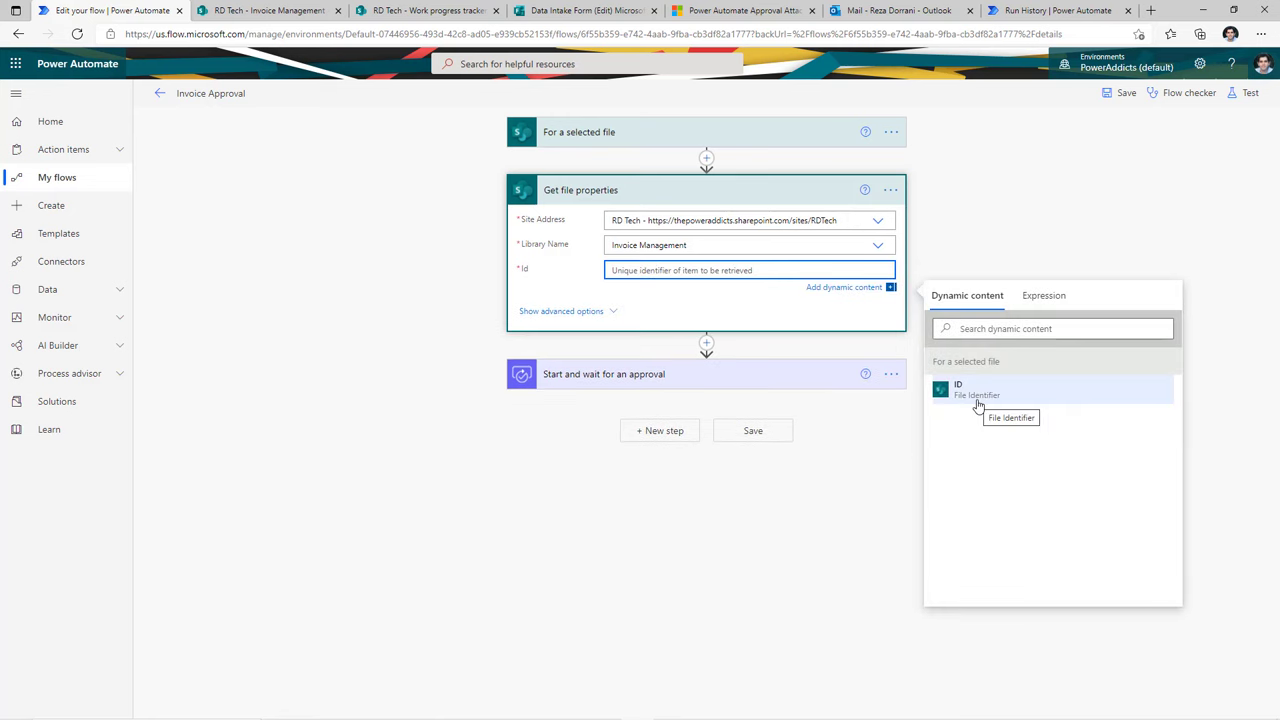
pyautogui.click(978, 404)
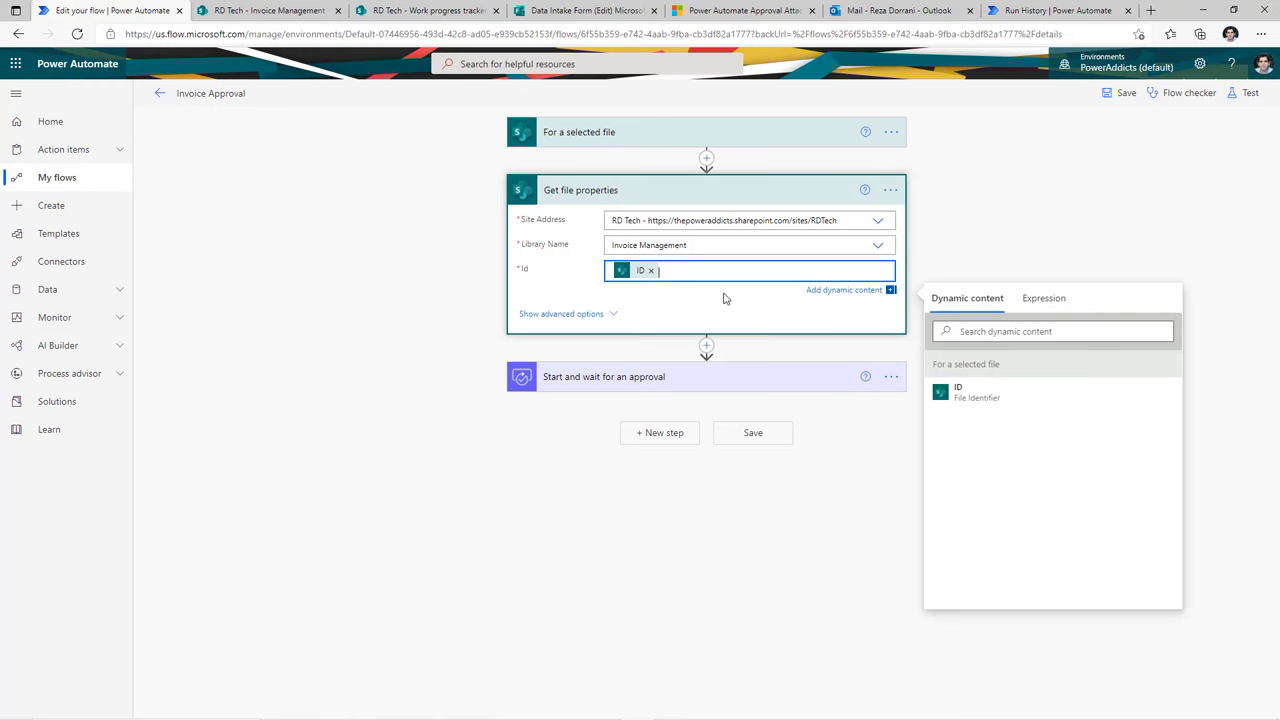
# Insert a SharePoint Get file content action between Get file properties and the approval
pyautogui.click(707, 346)
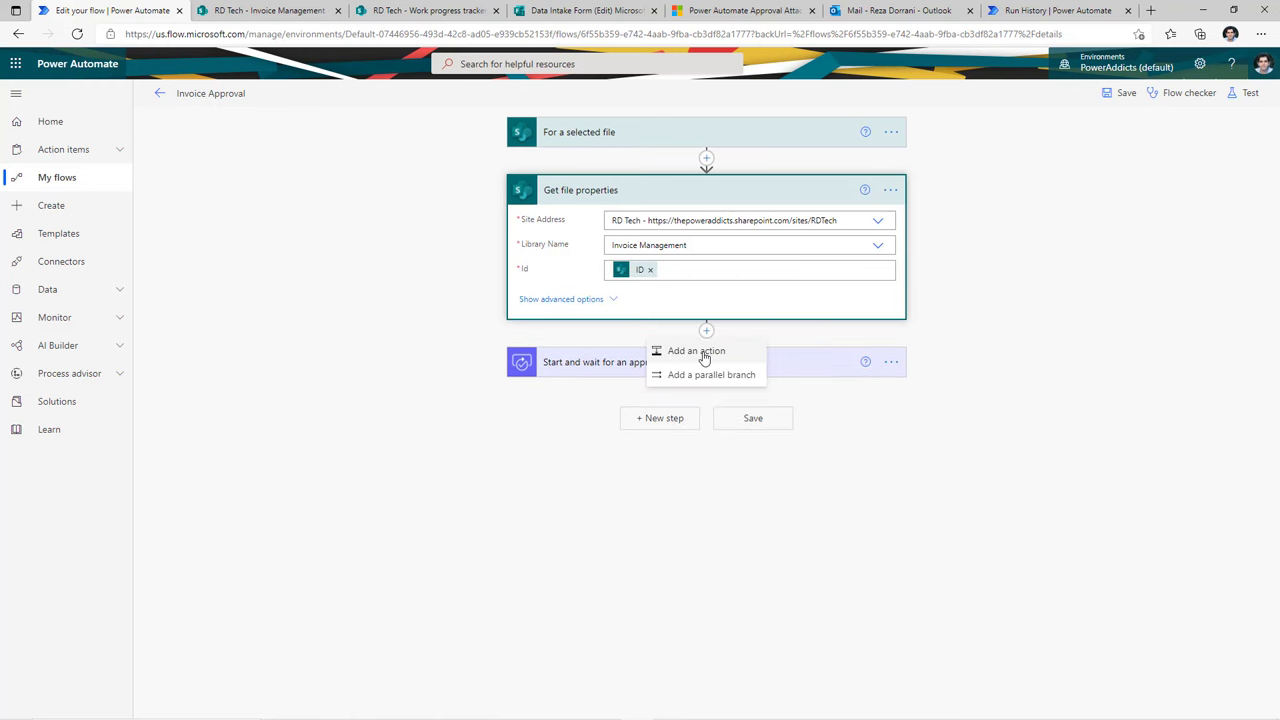
pyautogui.click(702, 352)
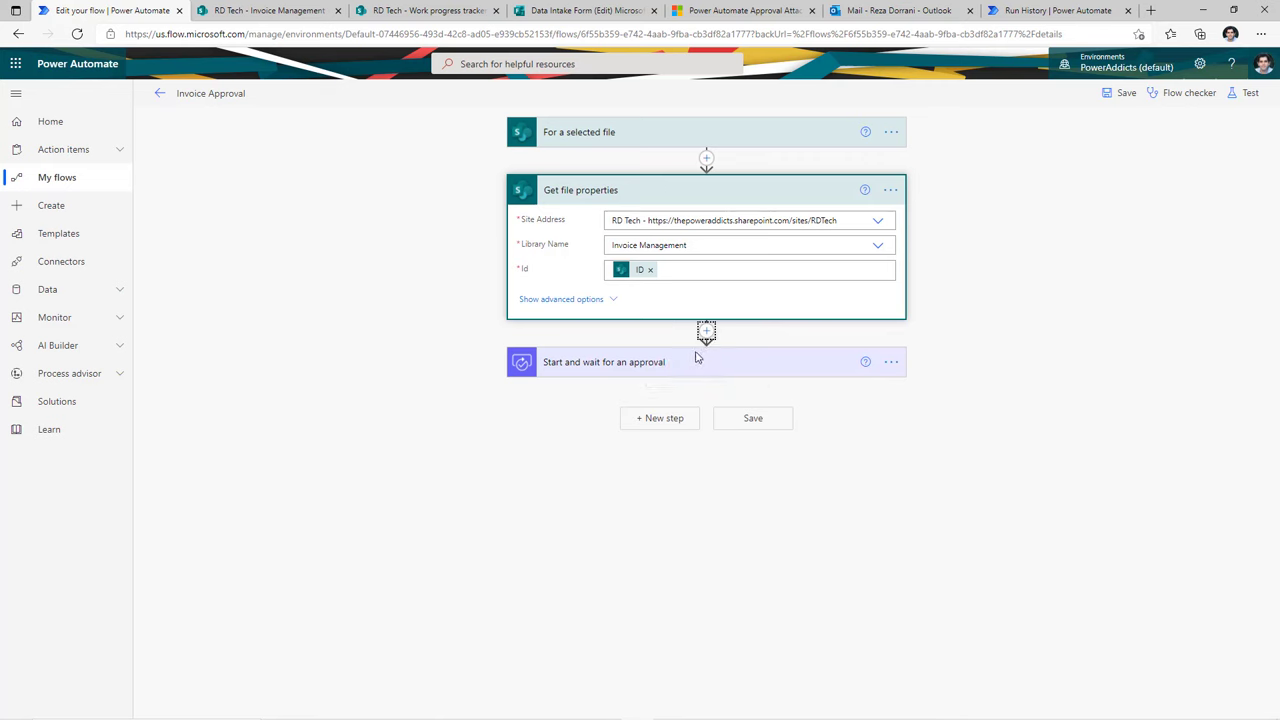
pyautogui.write('get file content')
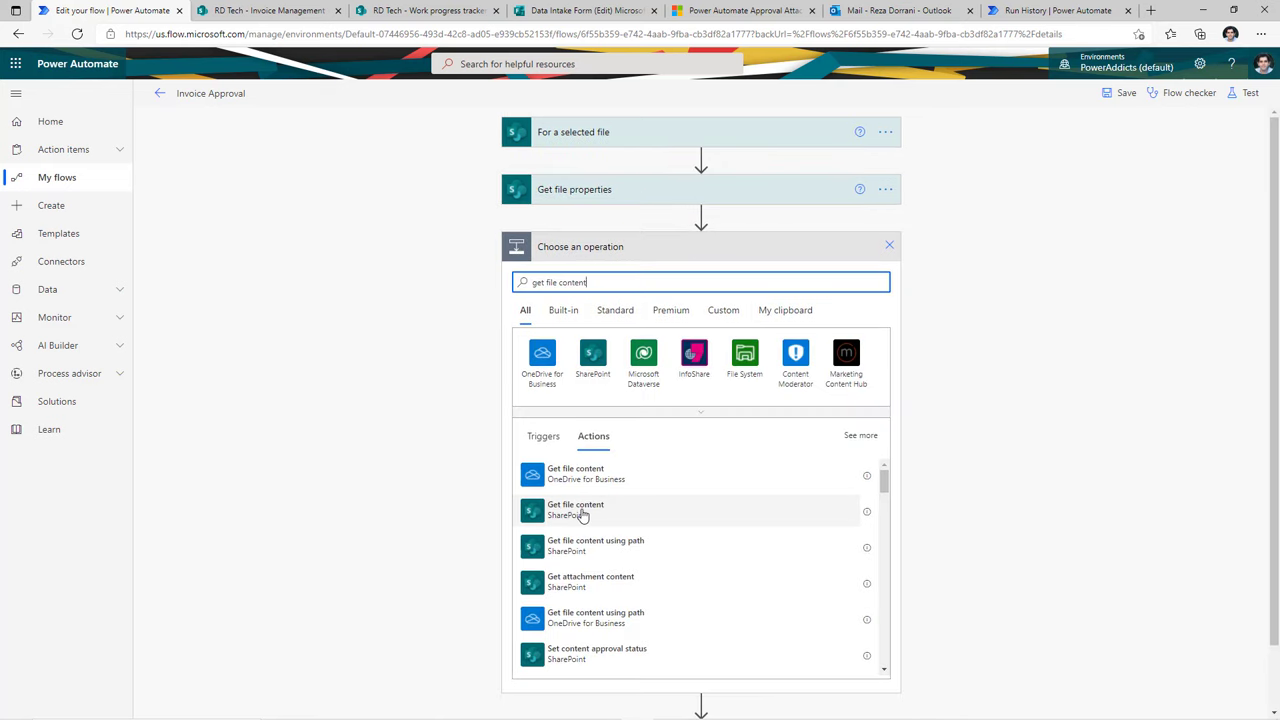
pyautogui.click(583, 514)
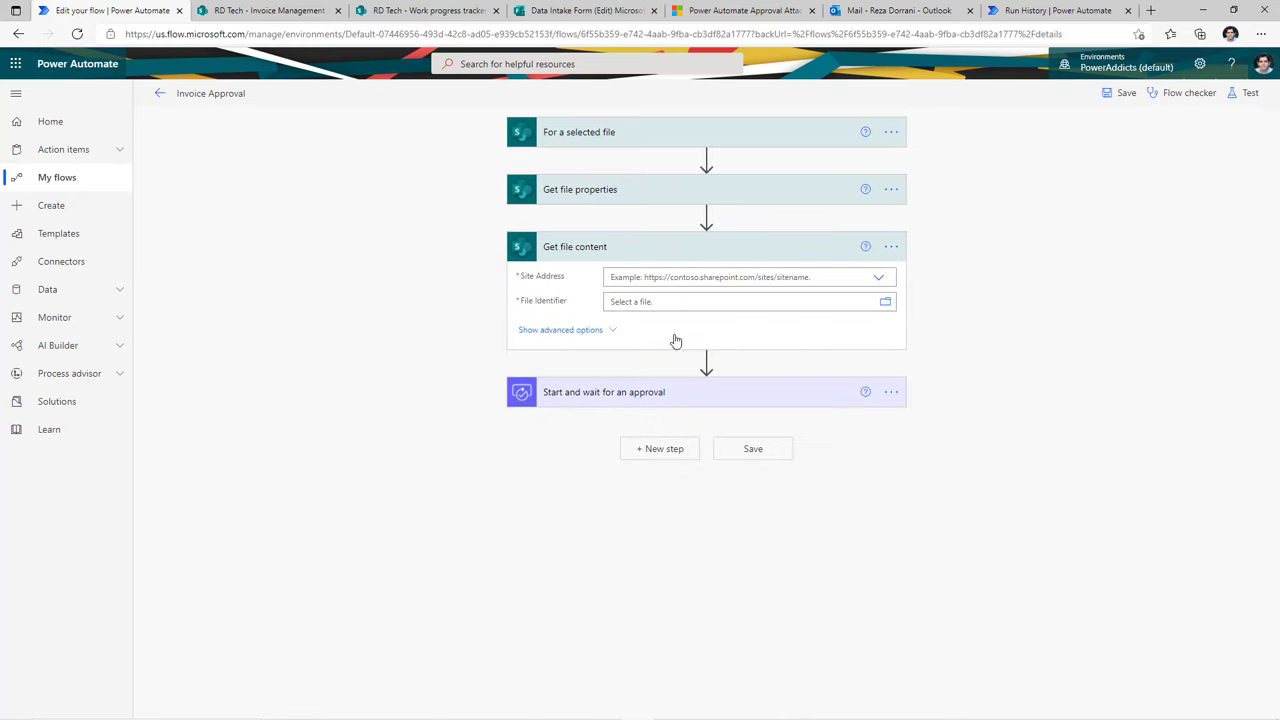
# Configure Get file content with the RD Tech site and the dynamic Identifier from Get file properties as File Identifier
pyautogui.click(878, 280)
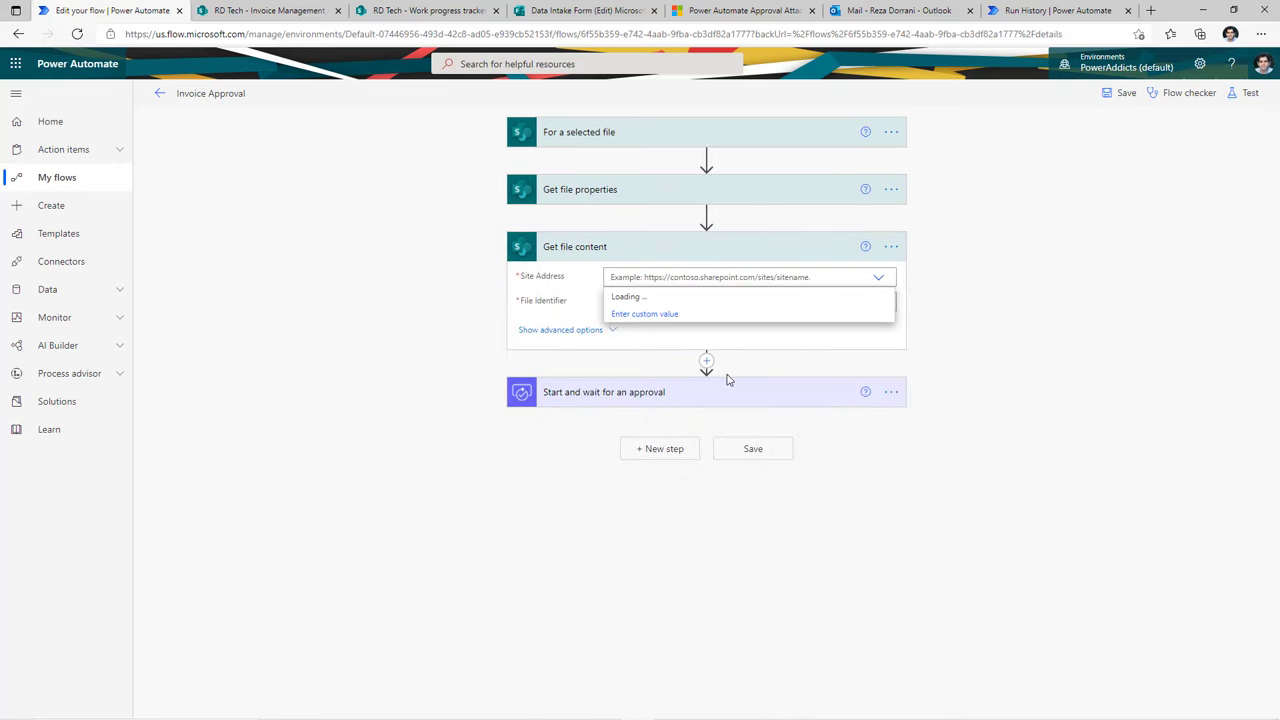
pyautogui.click(600, 322)
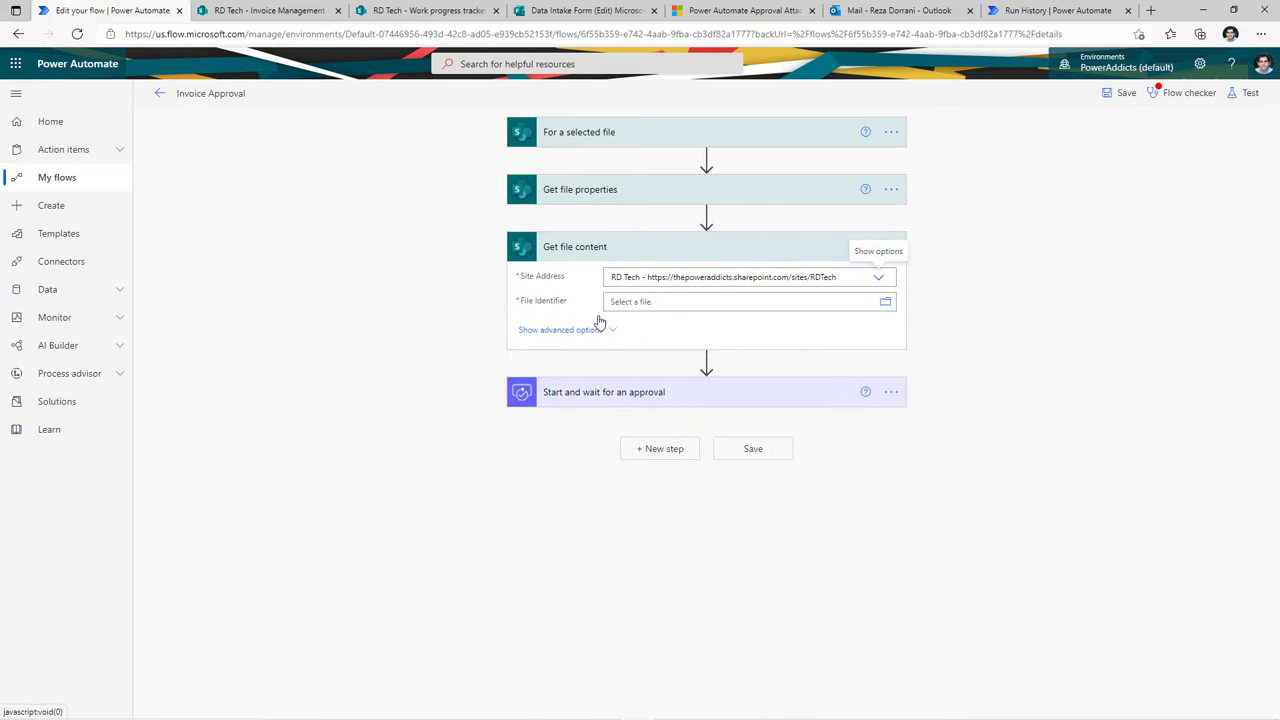
pyautogui.click(687, 300)
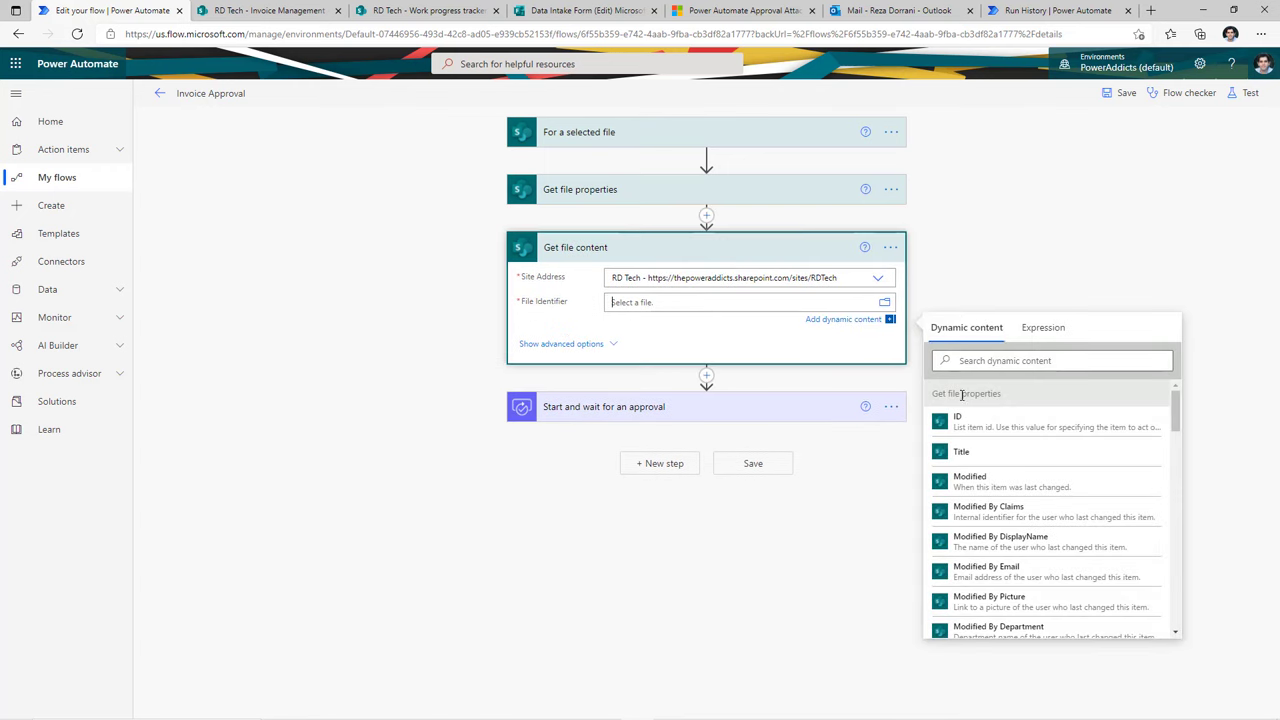
pyautogui.click(990, 361)
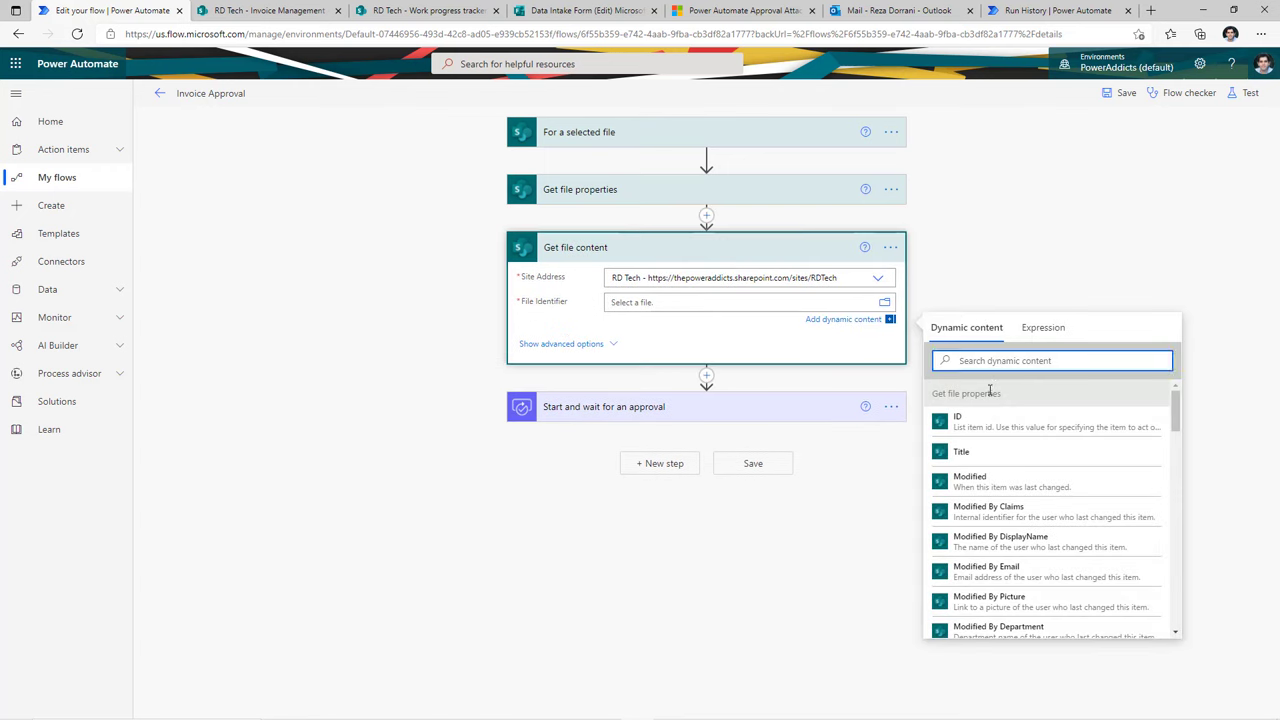
pyautogui.write('identifier')
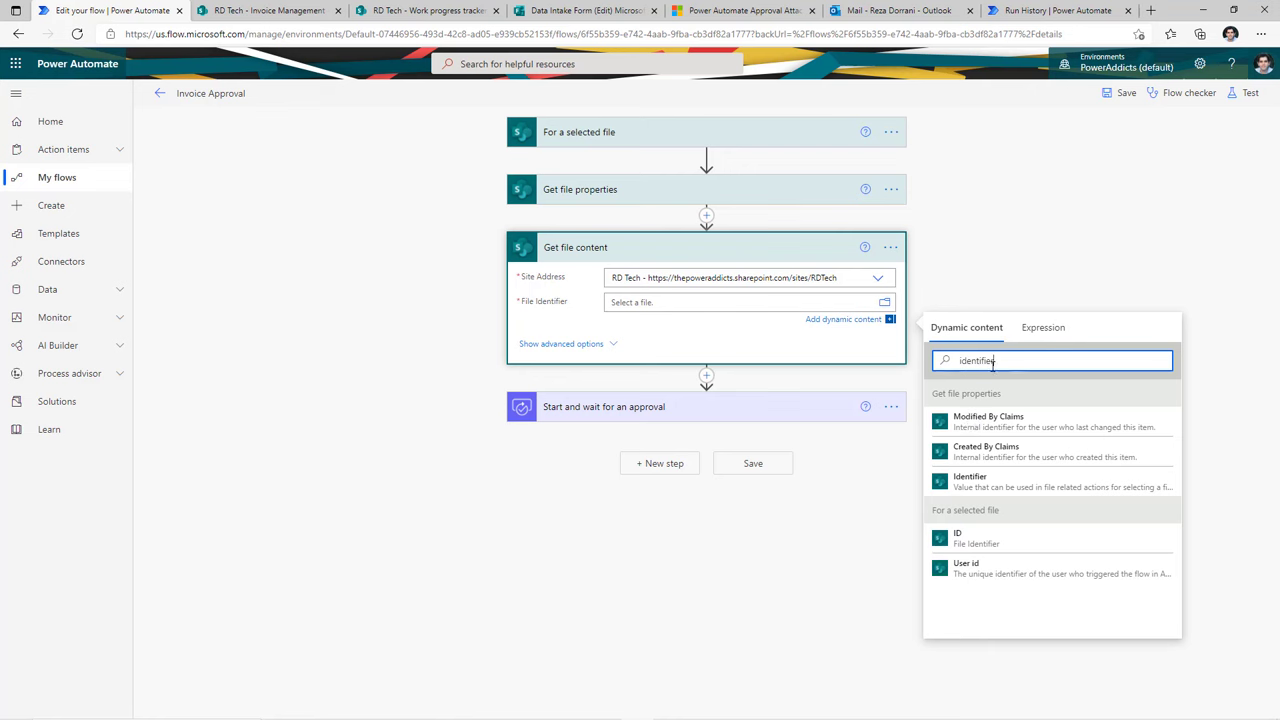
pyautogui.click(968, 482)
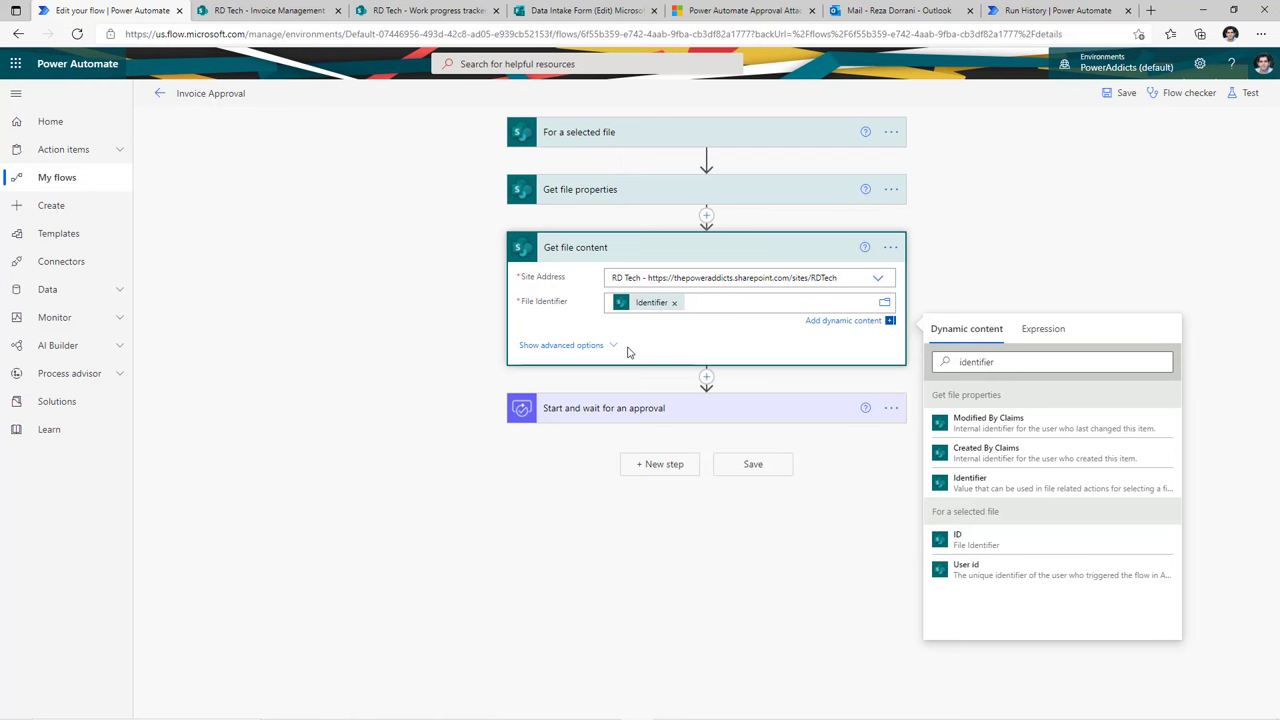
# Set the approval's first attachment content to the dynamic File Content value from Get file content
pyautogui.click(620, 408)
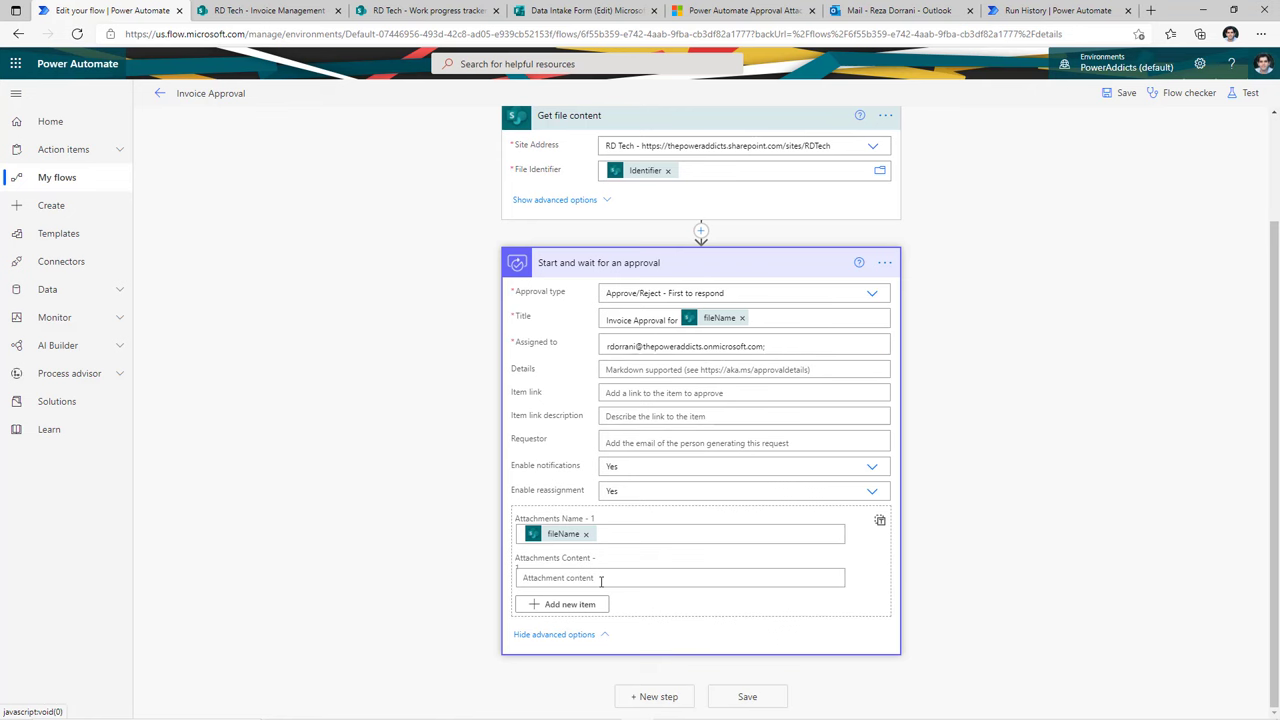
pyautogui.click(600, 580)
pyautogui.scroll(-2, 1020, 495)
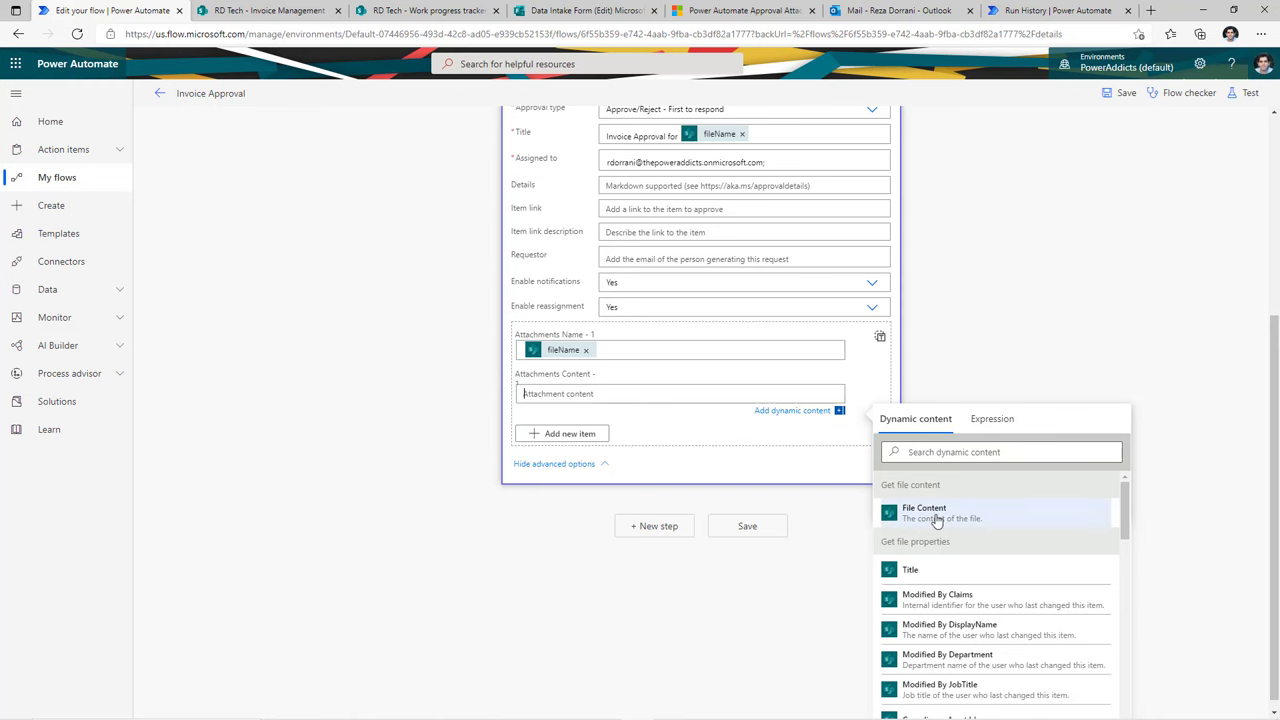
pyautogui.click(930, 515)
# Add a Condition control as a new step after the approval
pyautogui.scroll(-2, 687, 452)
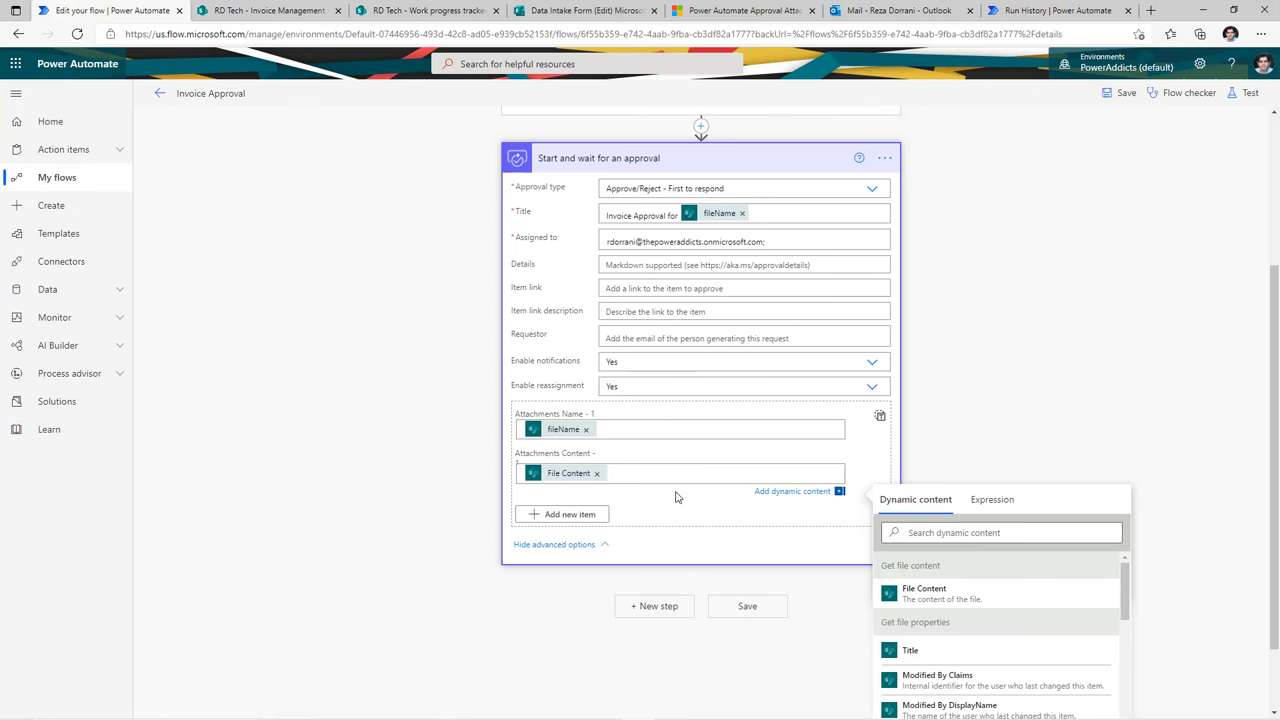
pyautogui.scroll(-1, 675, 497)
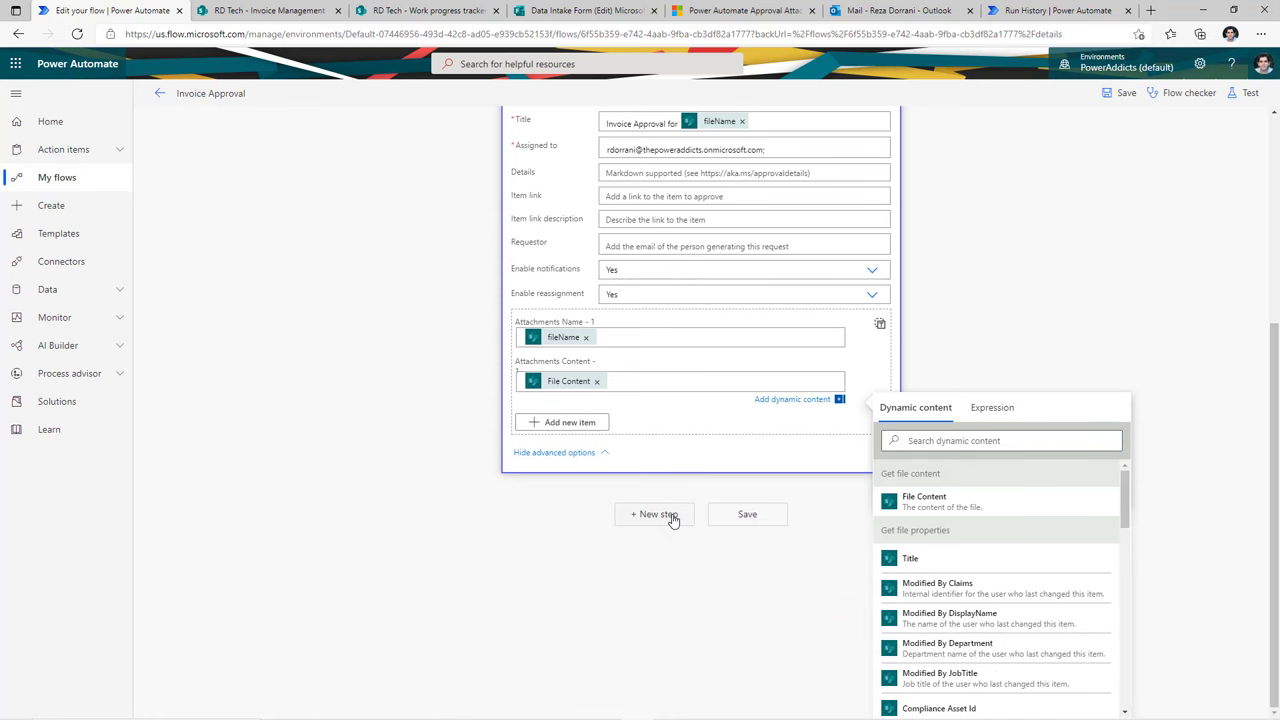
pyautogui.click(655, 514)
pyautogui.write('condition')
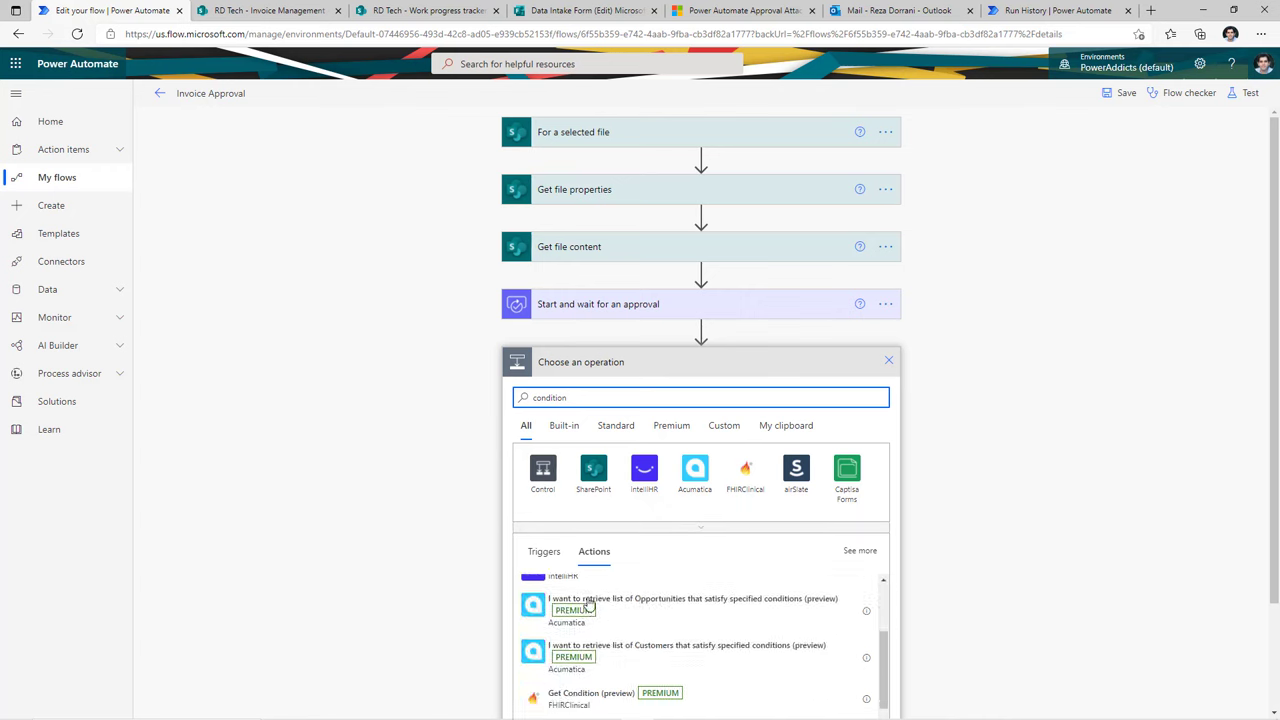
pyautogui.click(591, 597)
# Define the condition so that the approval's dynamic Outcome is equal to Approve
pyautogui.click(571, 403)
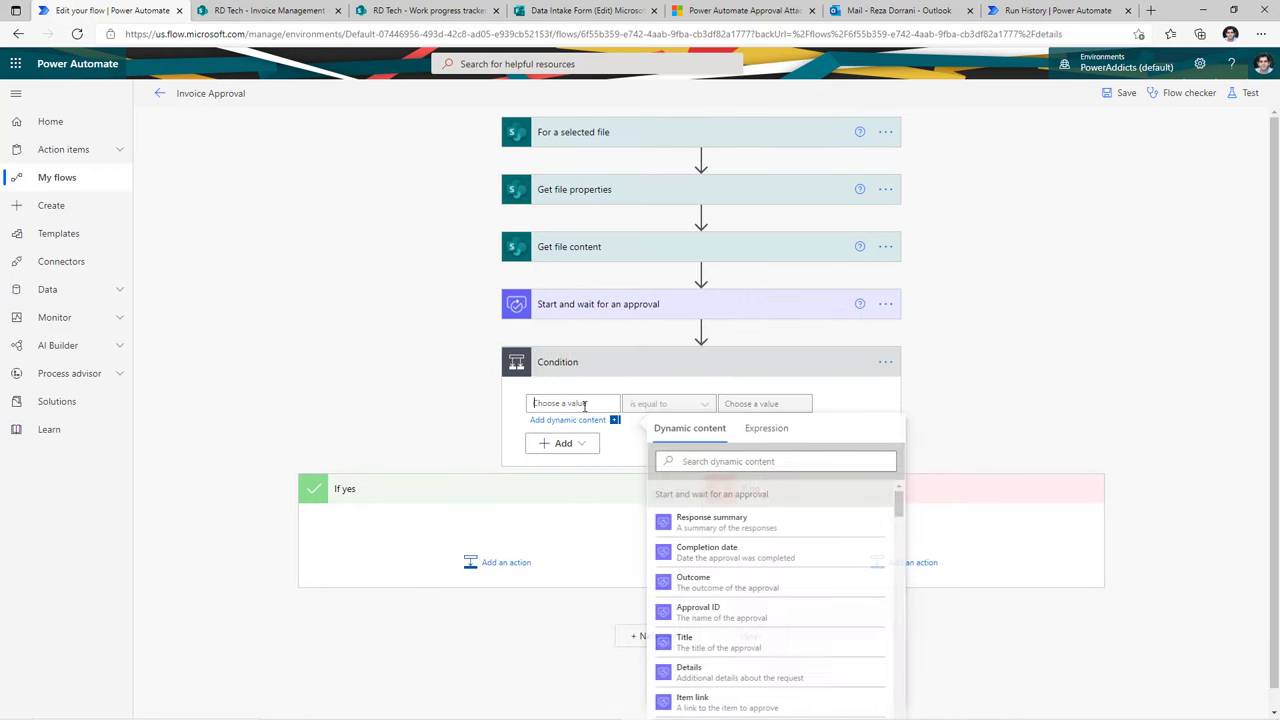
pyautogui.click(741, 459)
pyautogui.write('out')
pyautogui.click(695, 521)
pyautogui.click(765, 403)
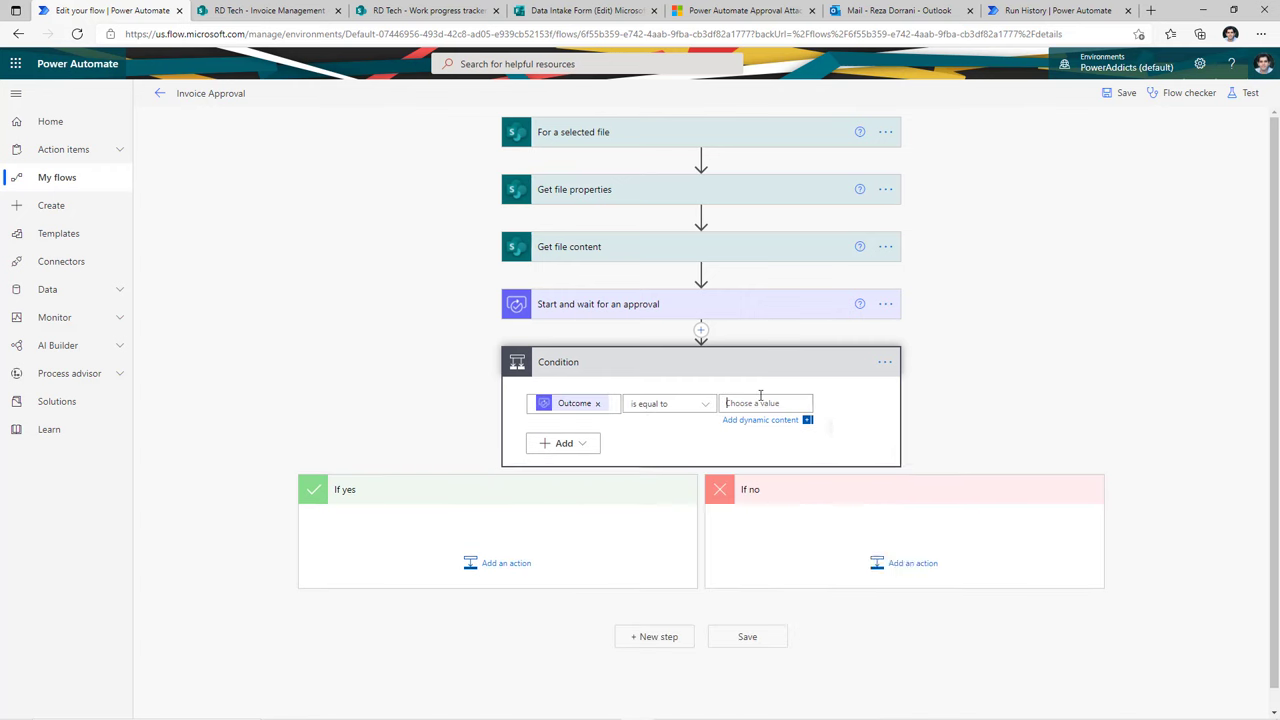
pyautogui.write('Approve')
pyautogui.click(503, 455)
# Add a Compose action with the input Approved to the condition's If yes branch
pyautogui.click(512, 551)
pyautogui.write('compose')
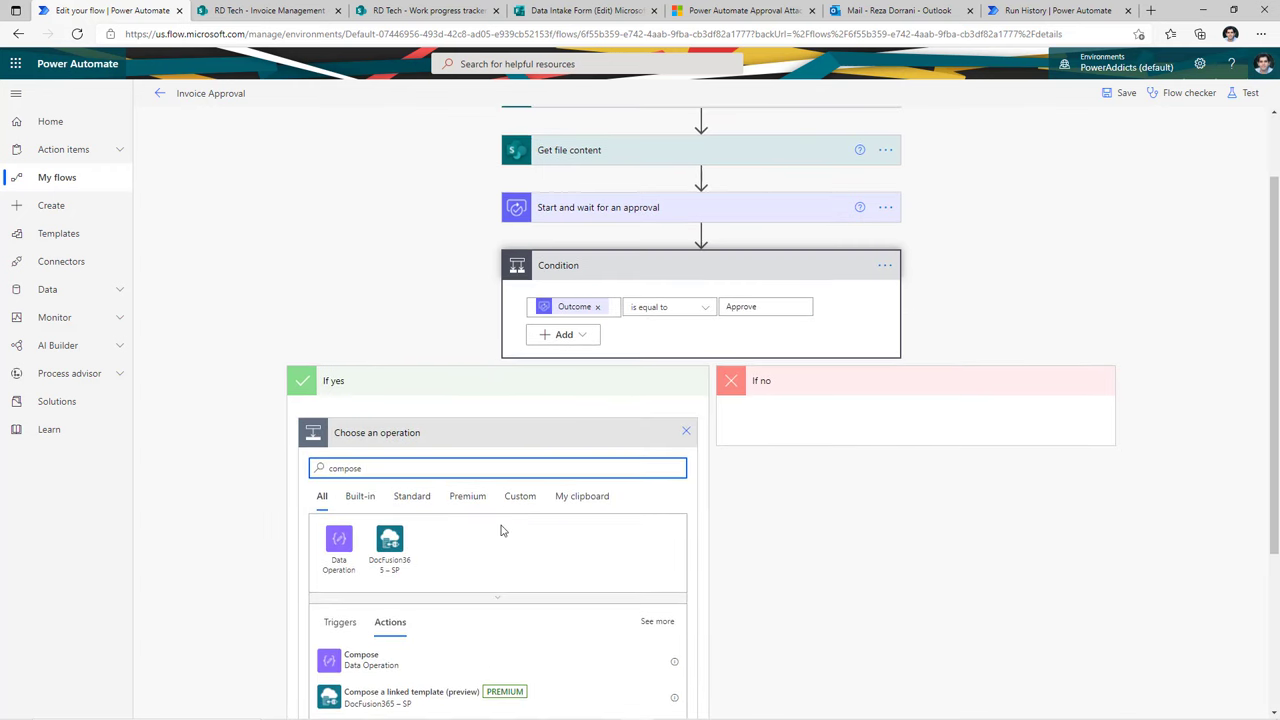
pyautogui.scroll(-1, 500, 528)
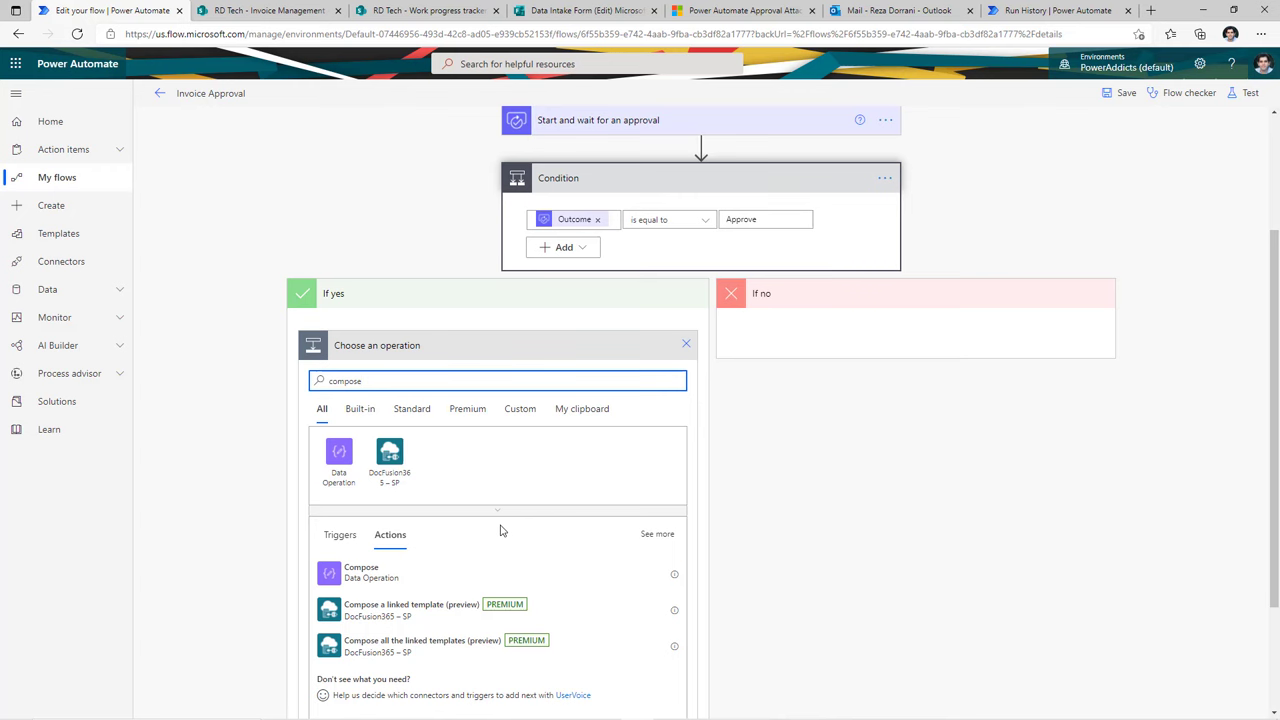
pyautogui.click(425, 580)
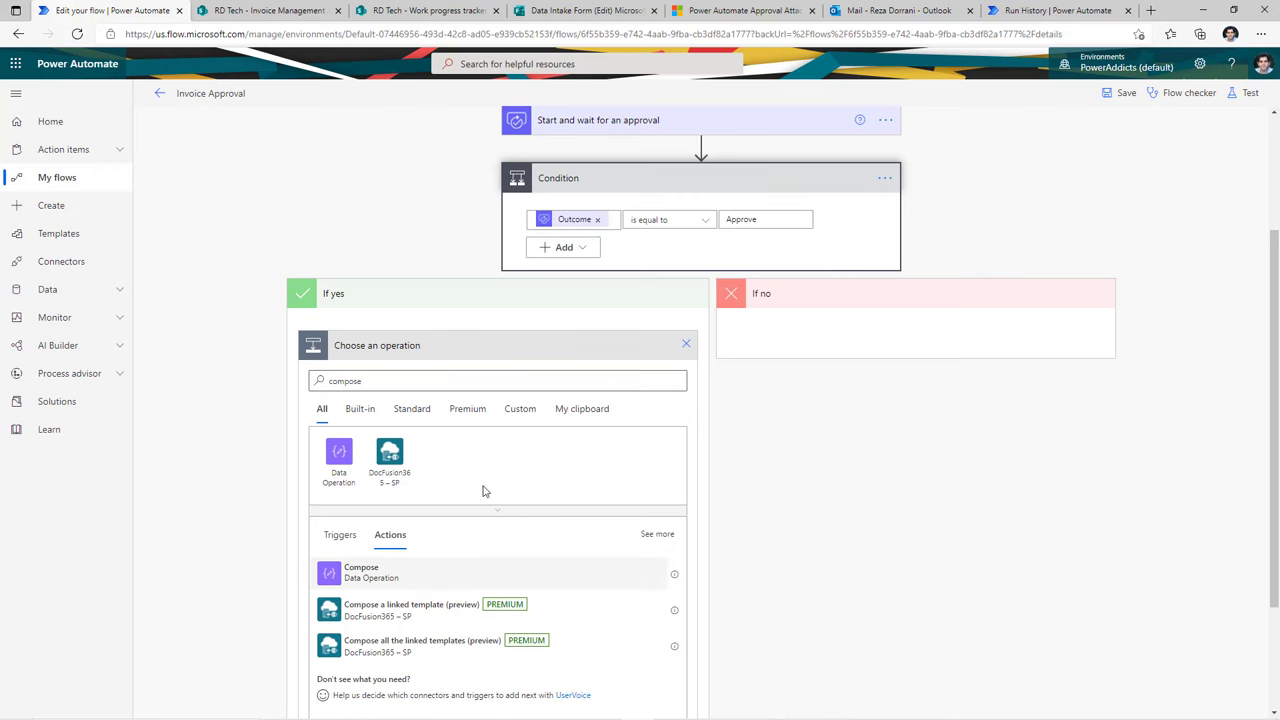
pyautogui.click(482, 556)
pyautogui.write('A')
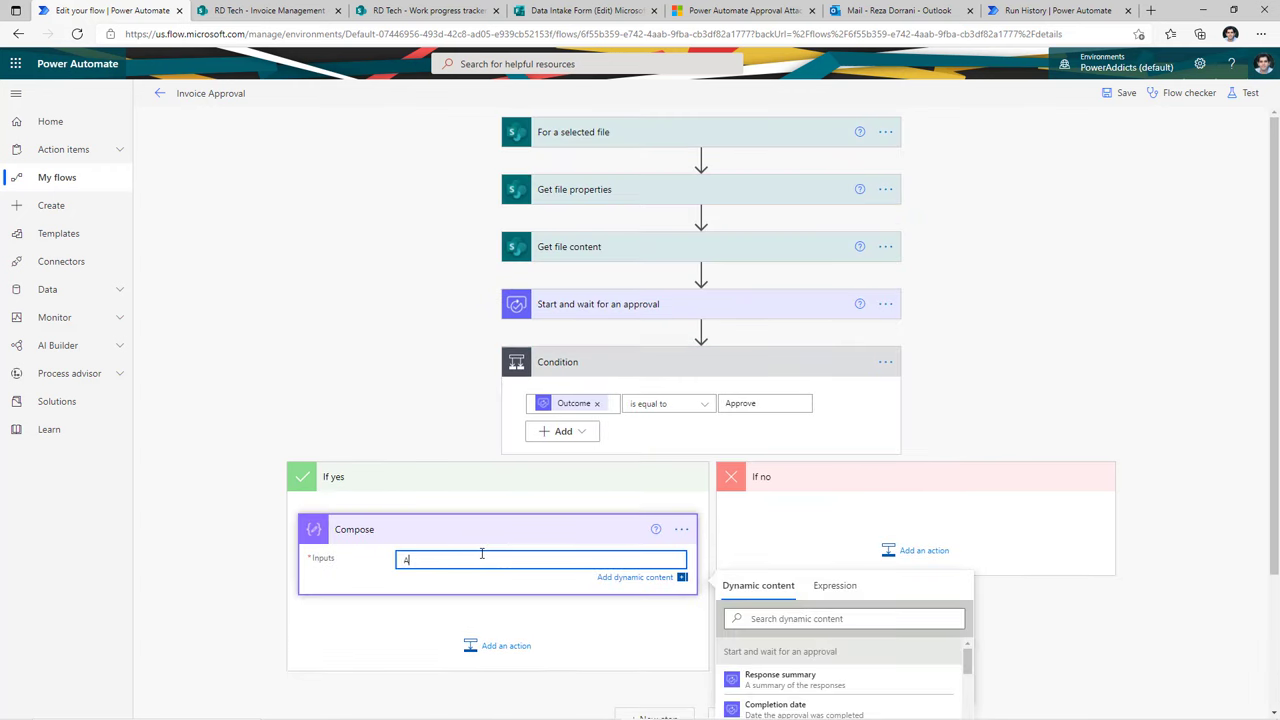
pyautogui.write('pproved')
# Copy the Compose action into the If no branch with the input Rejected, and save the flow
pyautogui.click(682, 530)
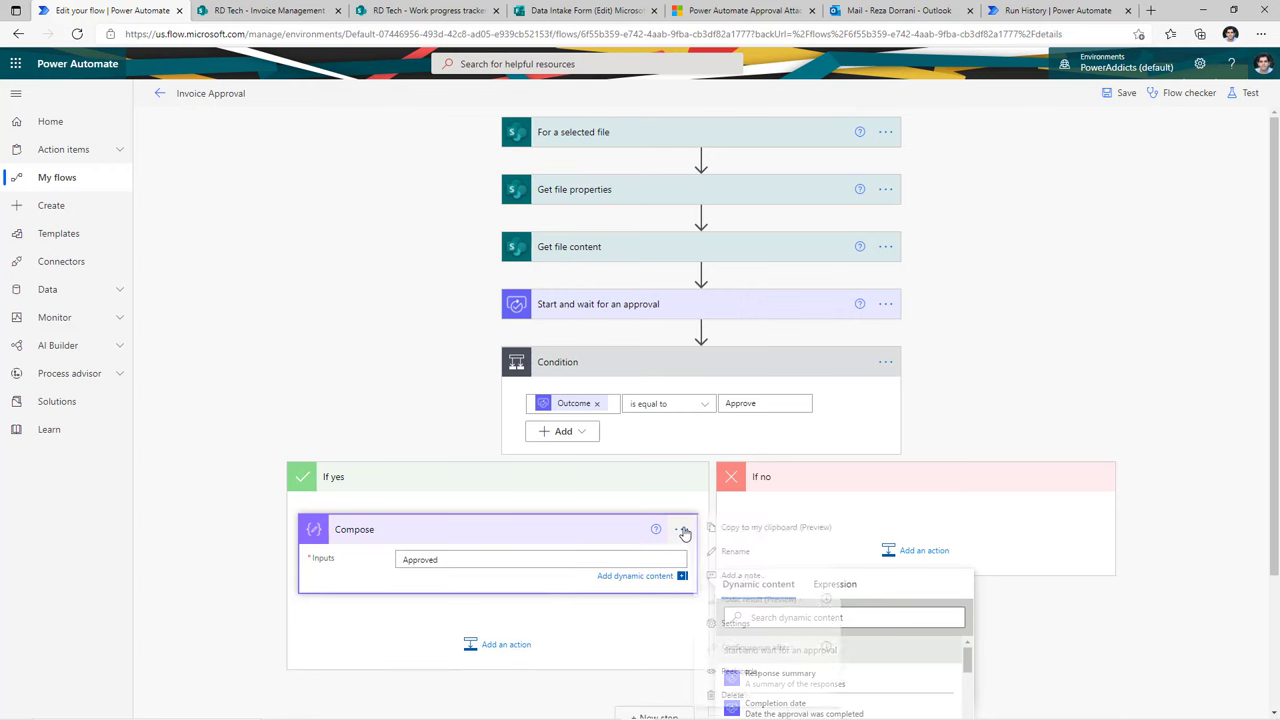
pyautogui.click(731, 528)
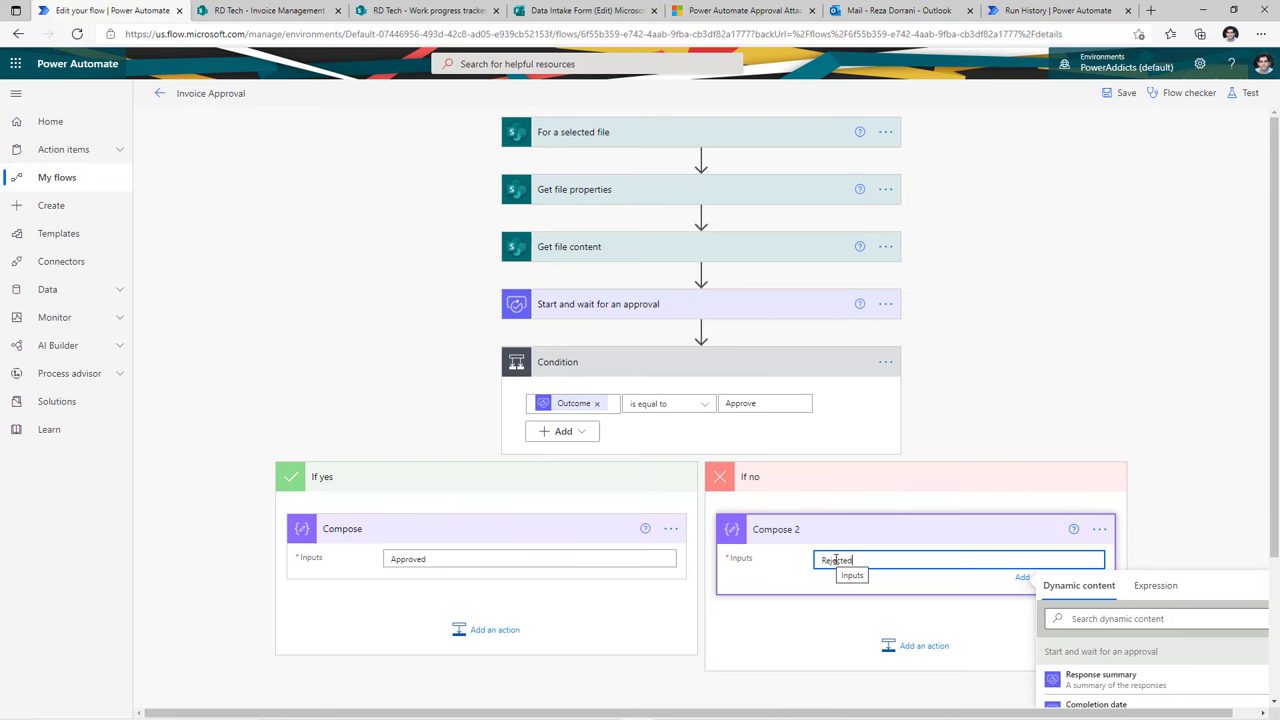
pyautogui.click(1100, 370)
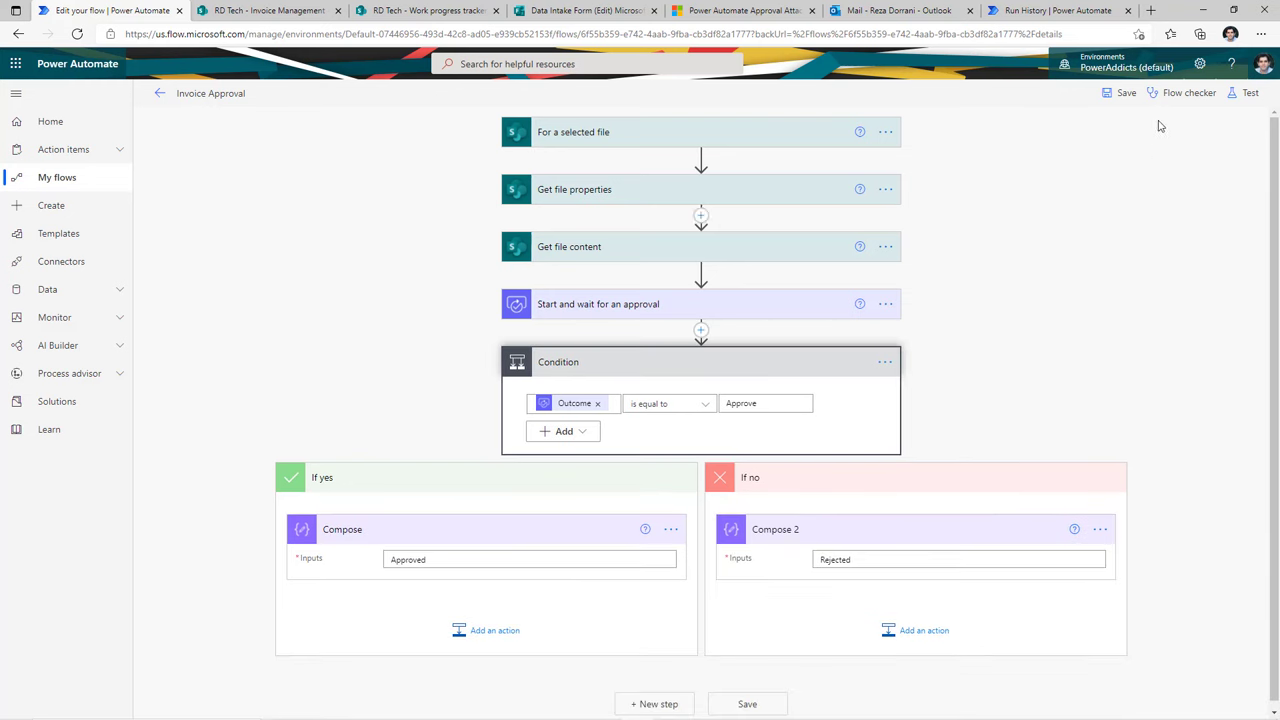
pyautogui.click(1123, 98)
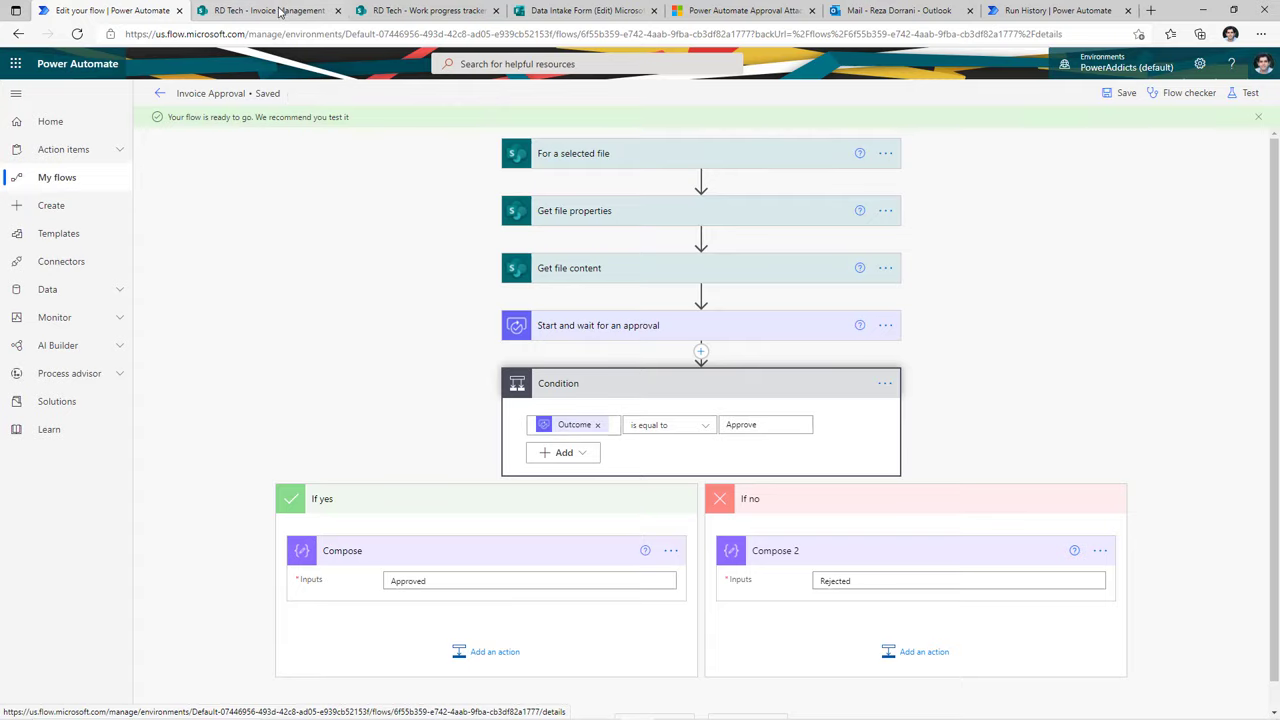
# Switch to SharePoint and upload the file Invoice 6656.pdf to the Invoice Management library
pyautogui.click(280, 11)
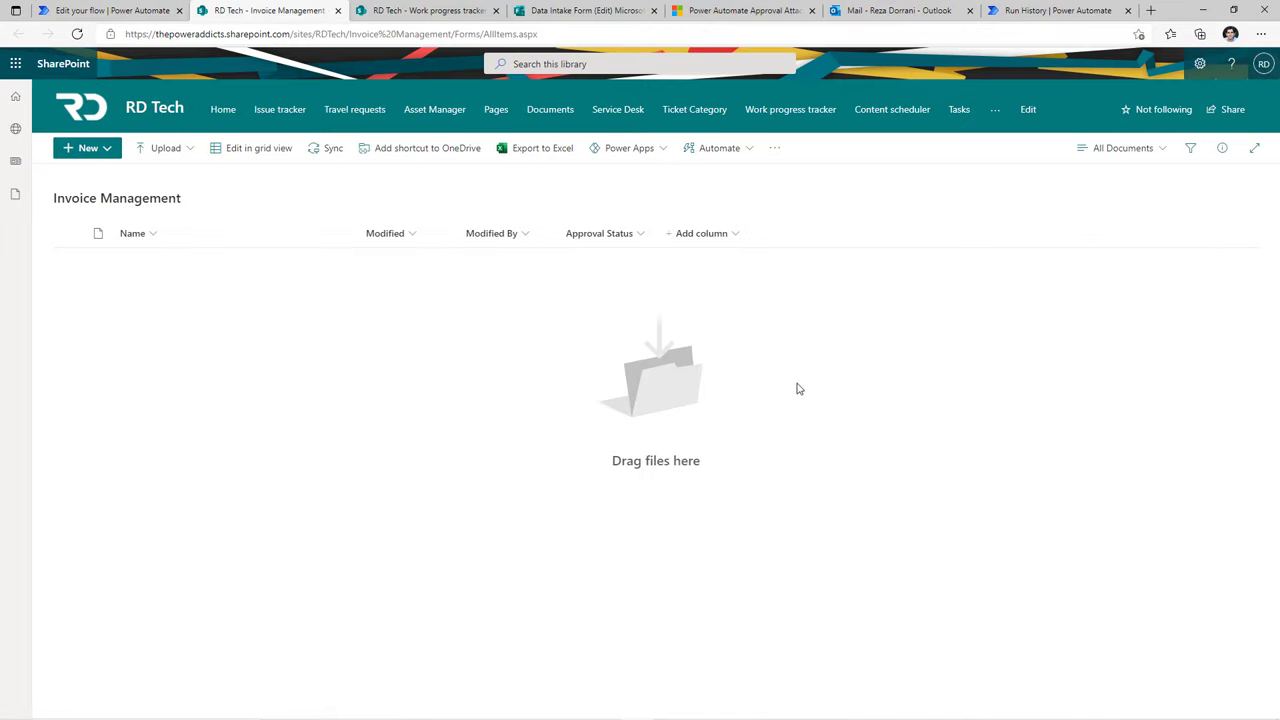
pyautogui.click(168, 150)
pyautogui.click(189, 171)
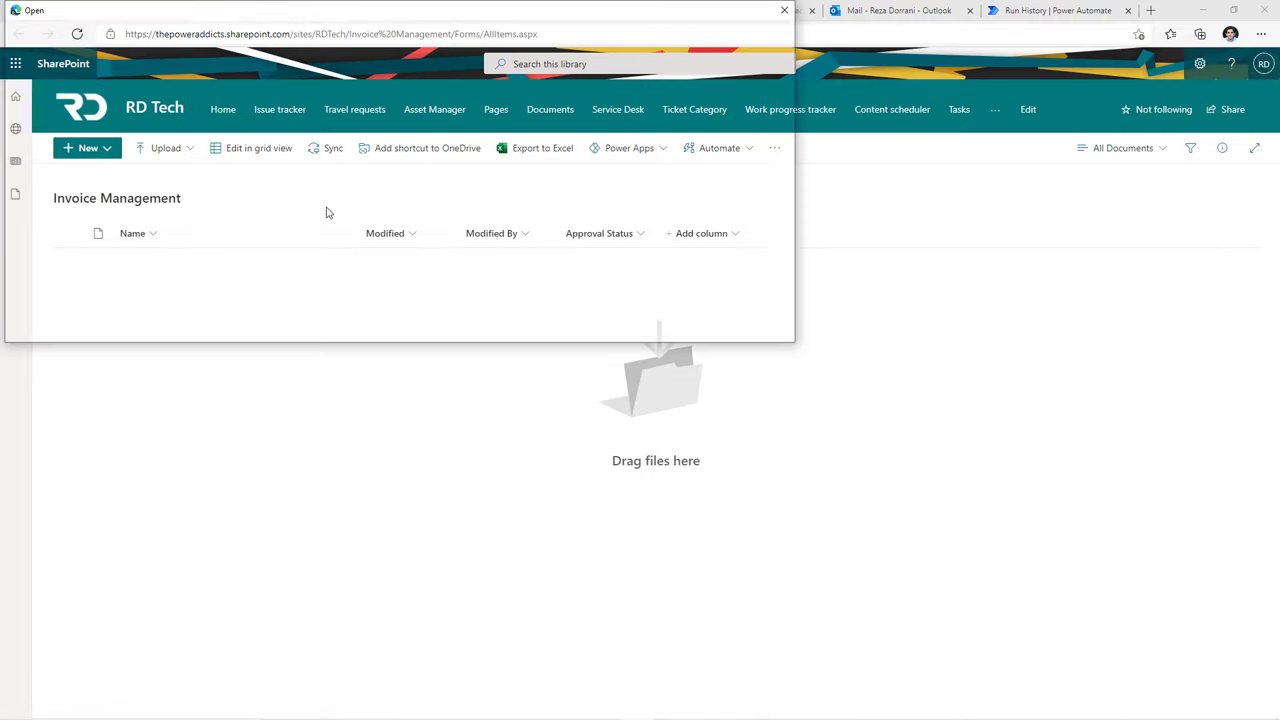
pyautogui.doubleClick(193, 183)
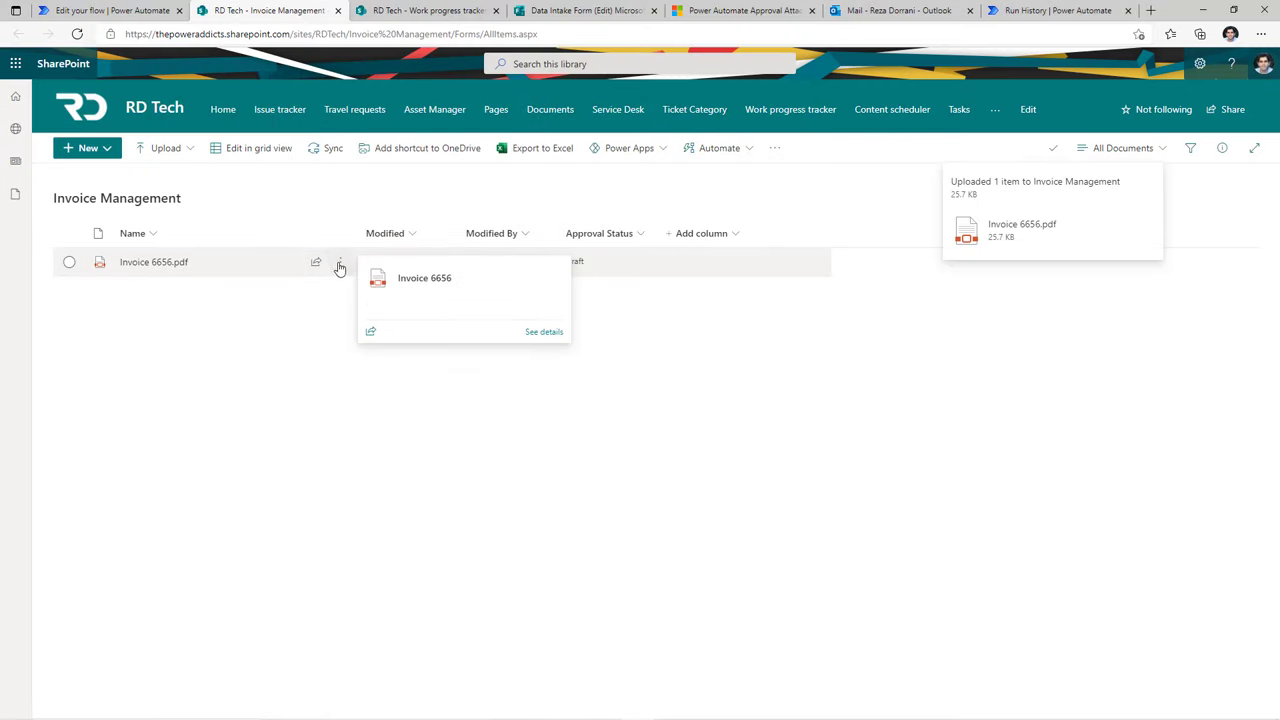
# Run the Invoice Approval flow on Invoice 6656.pdf from the library
pyautogui.click(79, 266)
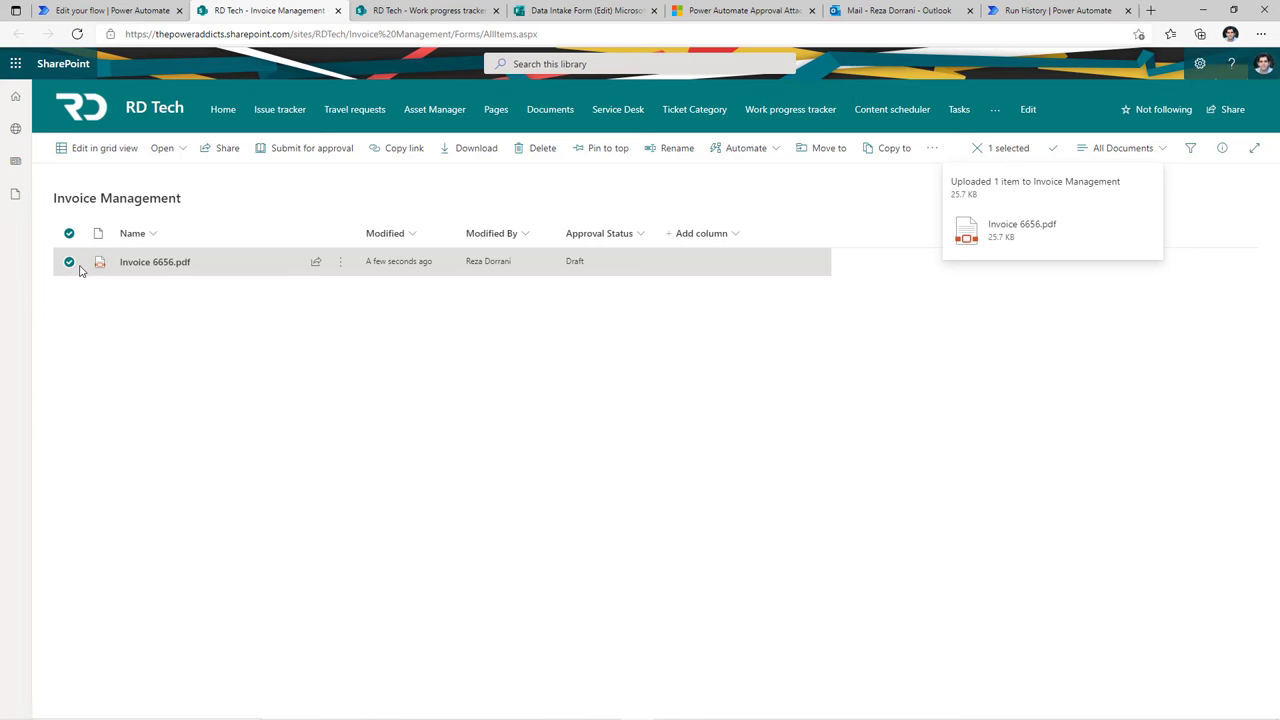
pyautogui.click(757, 149)
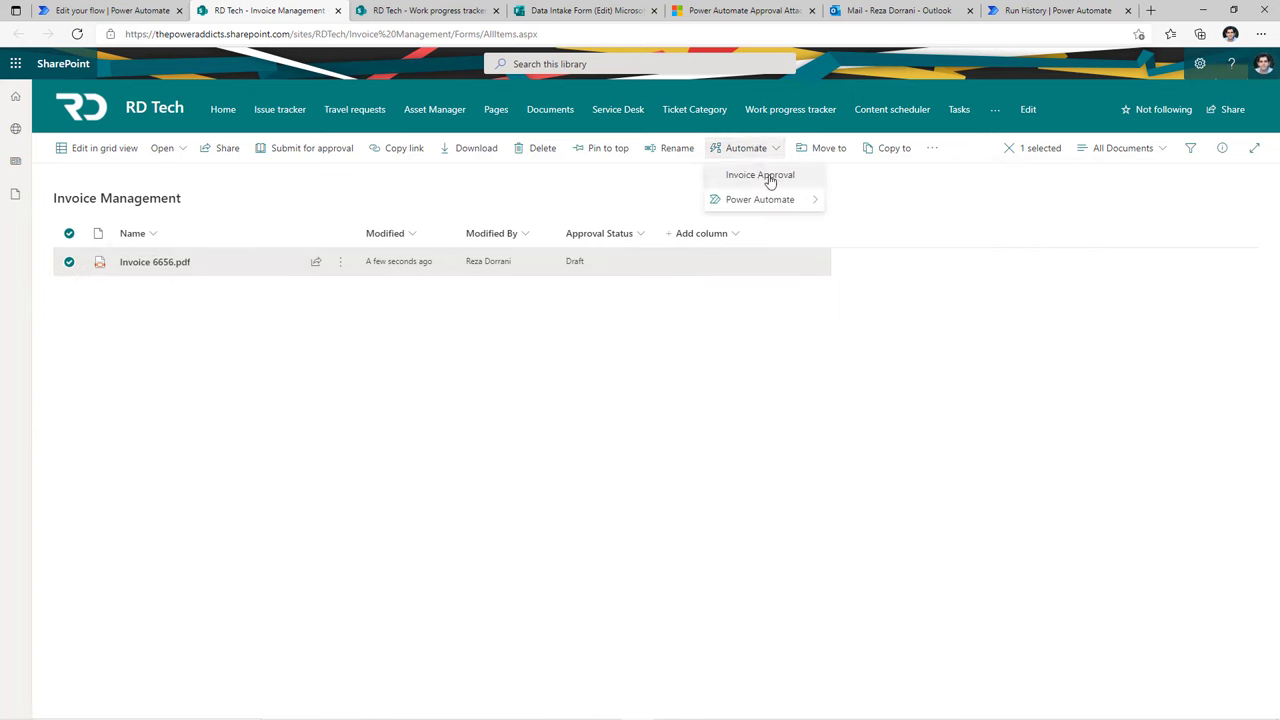
pyautogui.click(769, 177)
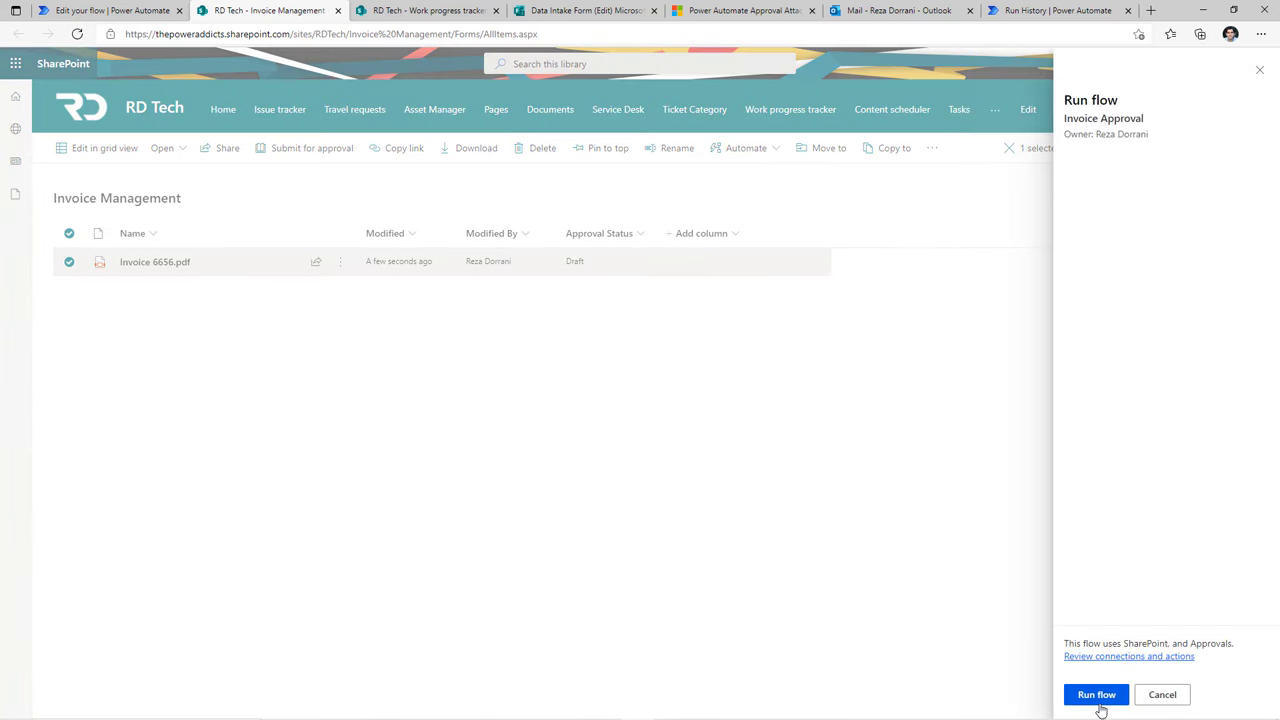
pyautogui.click(1099, 702)
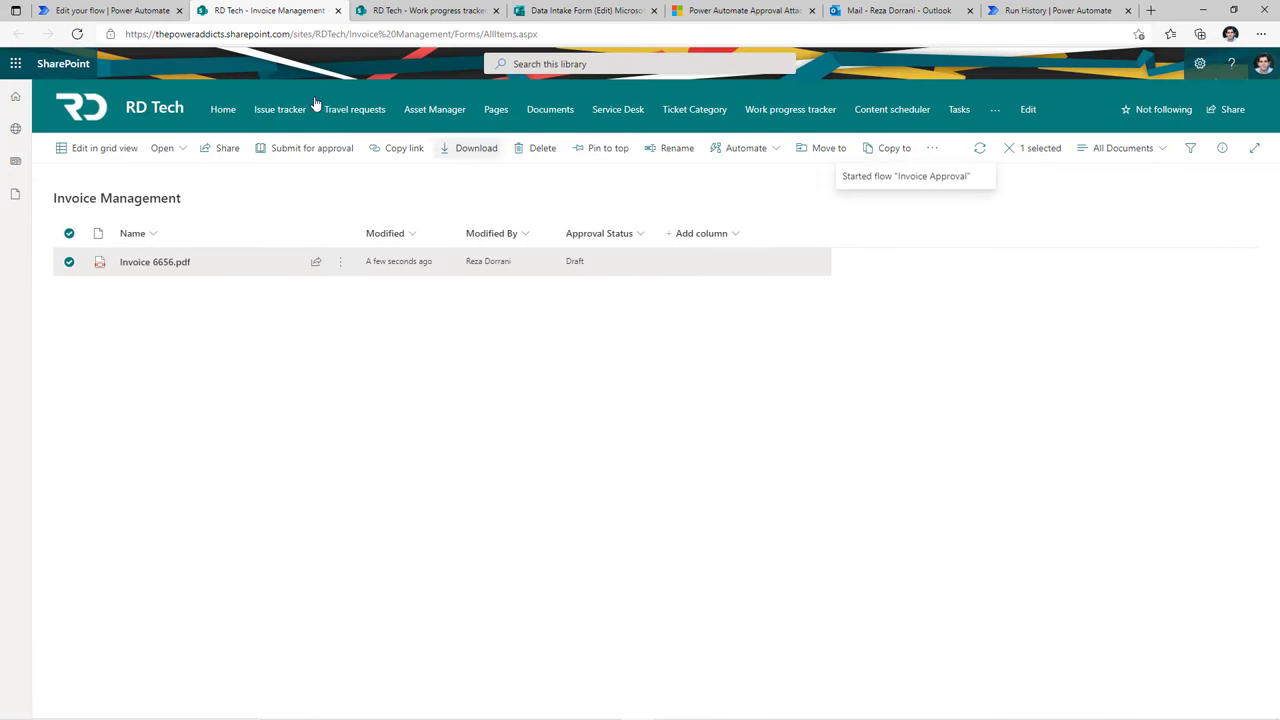
# Switch to Power Automate to inspect the newest Invoice Approval run, and check the approval request e-mail in Outlook for the attachment
pyautogui.click(110, 10)
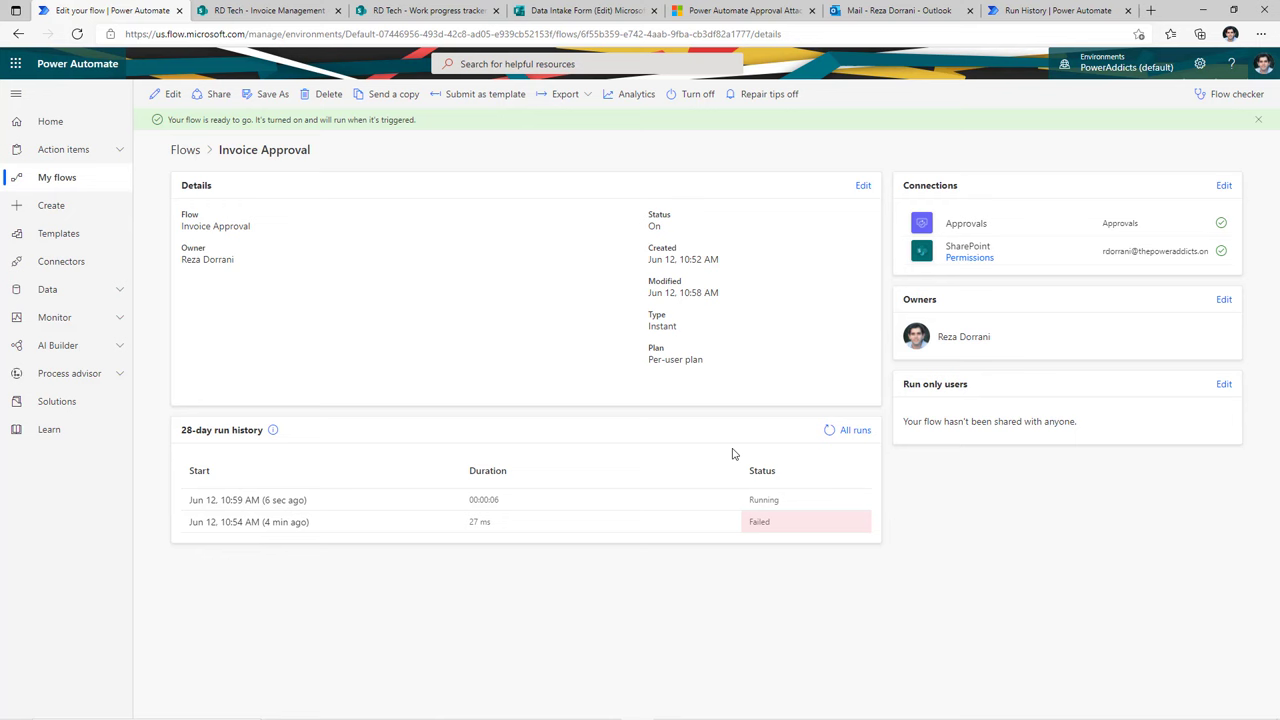
pyautogui.click(270, 503)
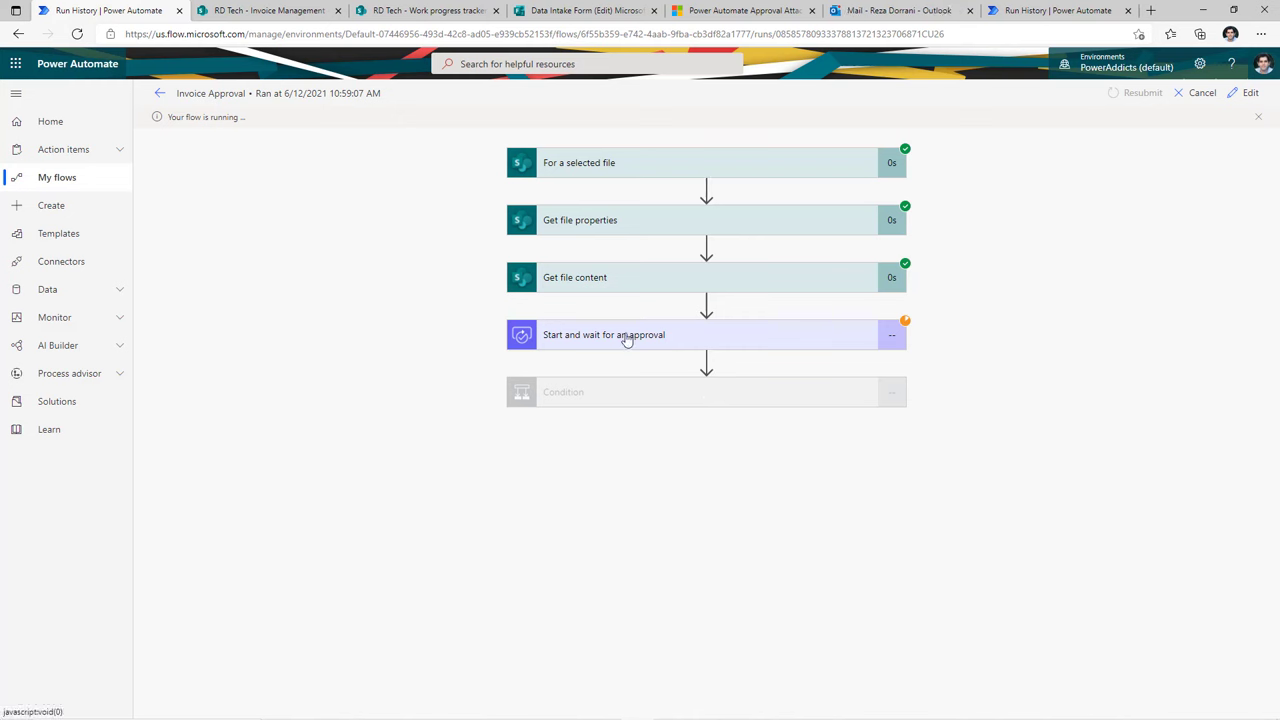
pyautogui.click(898, 10)
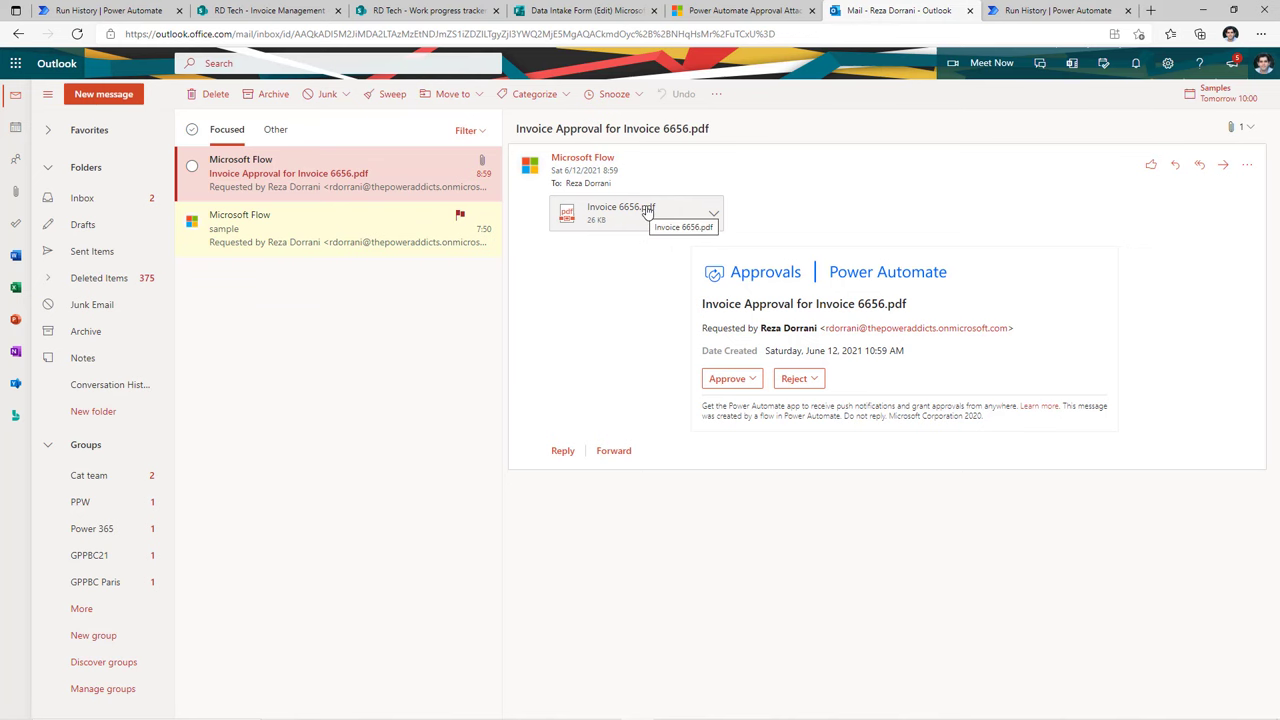
# Preview the attached Invoice 6656.pdf and approve the request with the comment "ok"
pyautogui.click(636, 216)
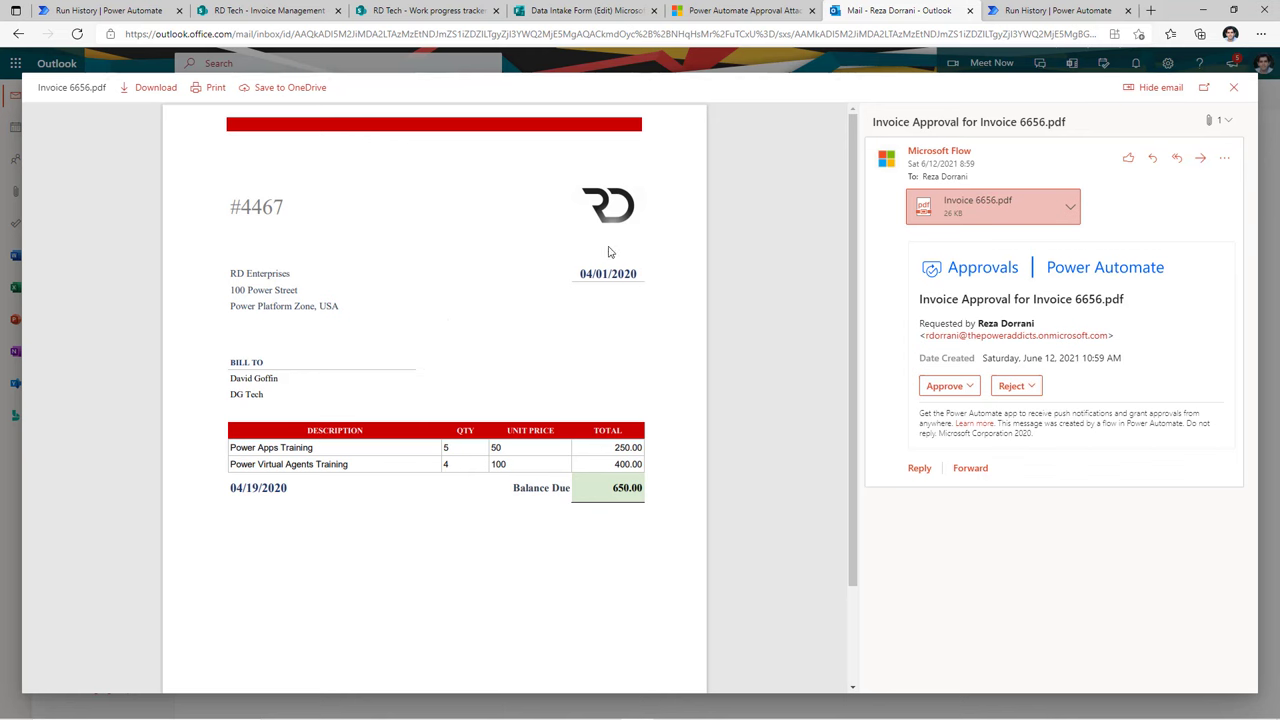
pyautogui.click(975, 390)
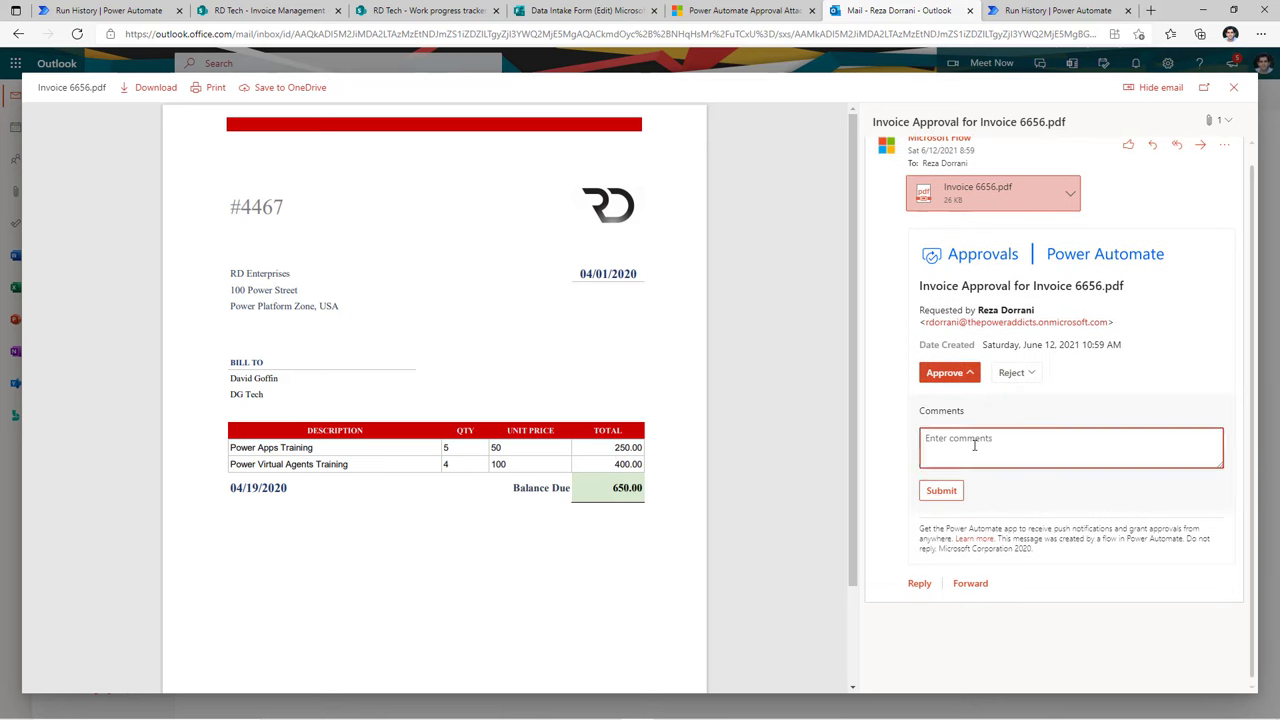
pyautogui.write('ok')
pyautogui.click(939, 492)
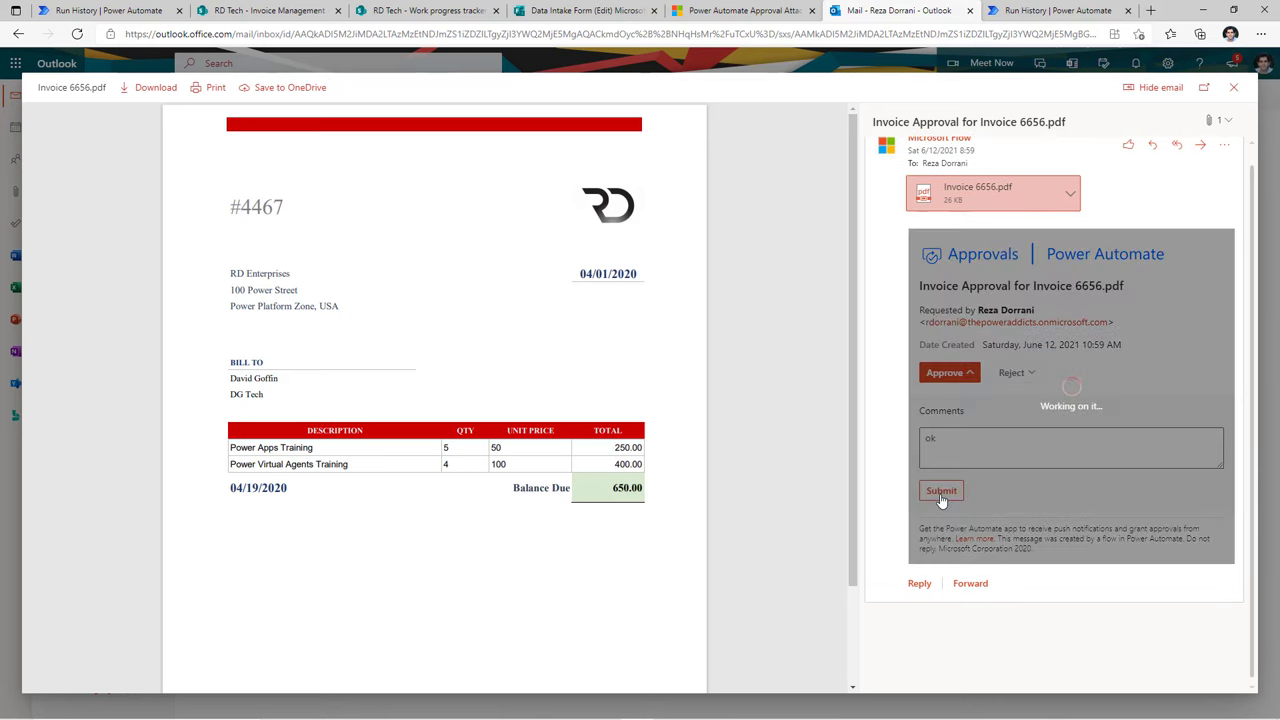
# Switch to the Power Automate run and examine the condition result and the Compose action in the If yes branch
pyautogui.click(170, 11)
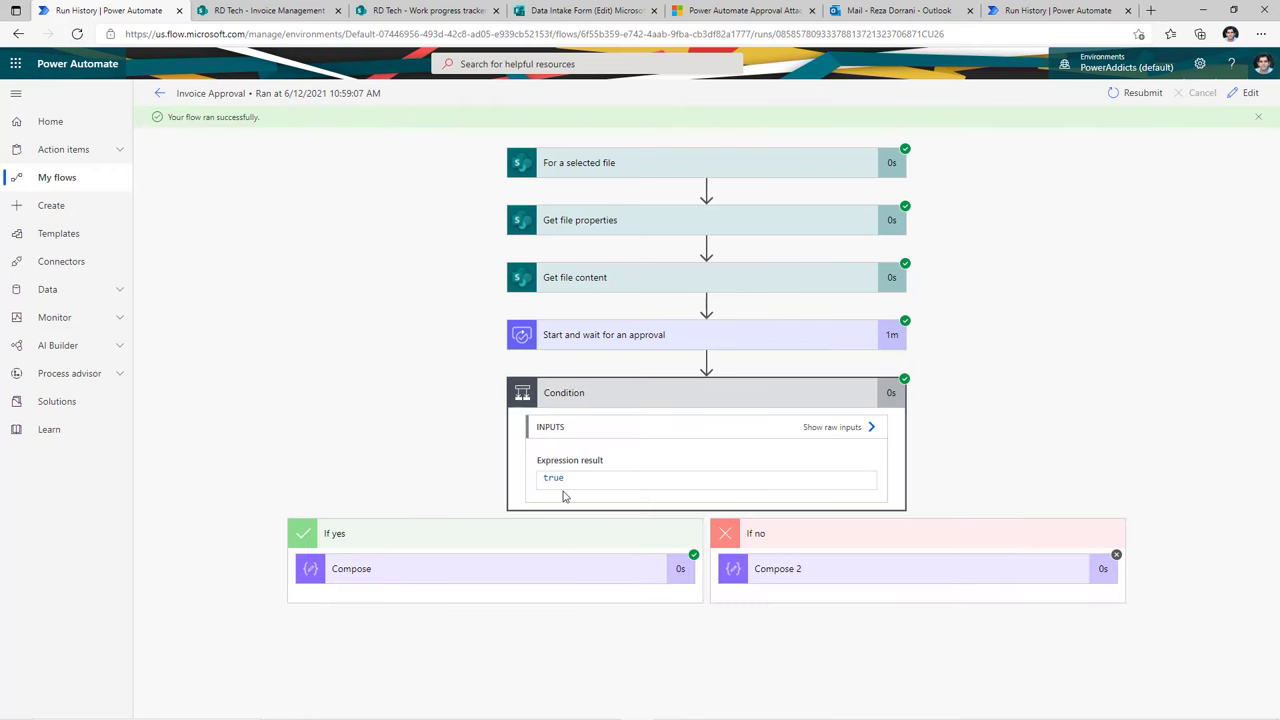
pyautogui.click(537, 570)
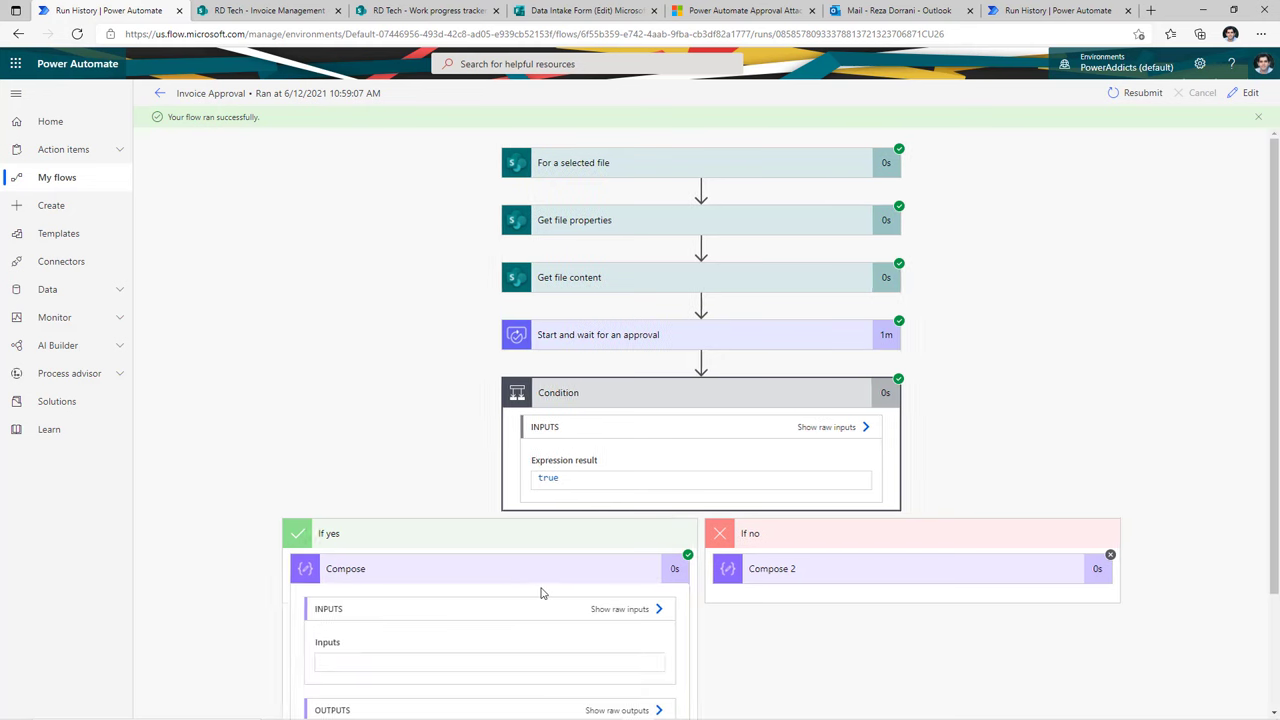
pyautogui.scroll(-2, 500, 650)
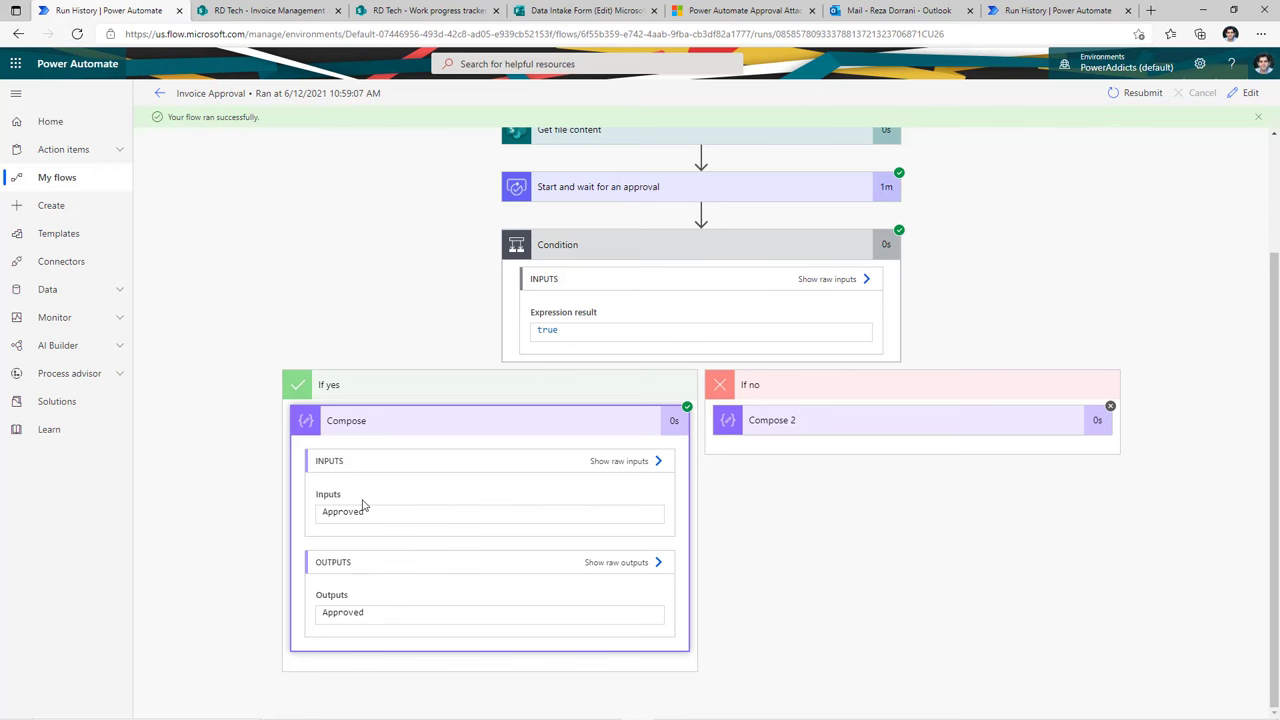
pyautogui.scroll(2, 365, 506)
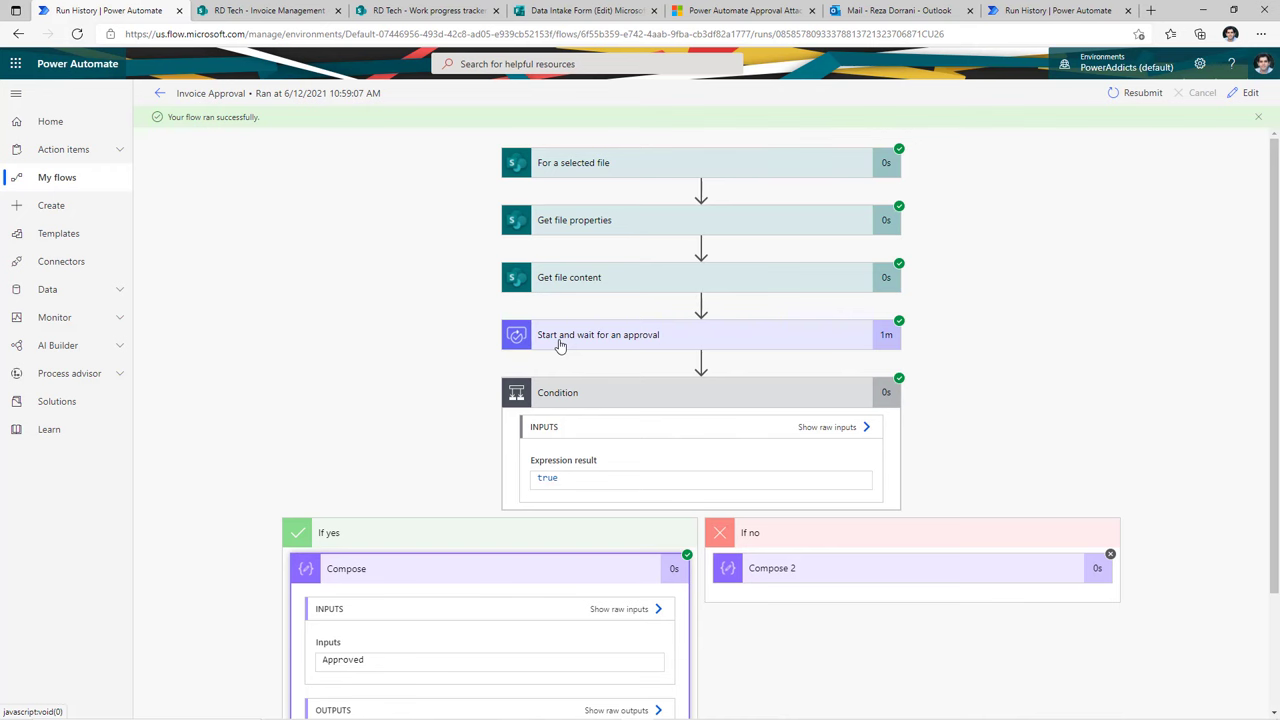
# Add a second attachment entry to the Start and wait for an approval action and switch its attachments to entire-array input
pyautogui.click(560, 338)
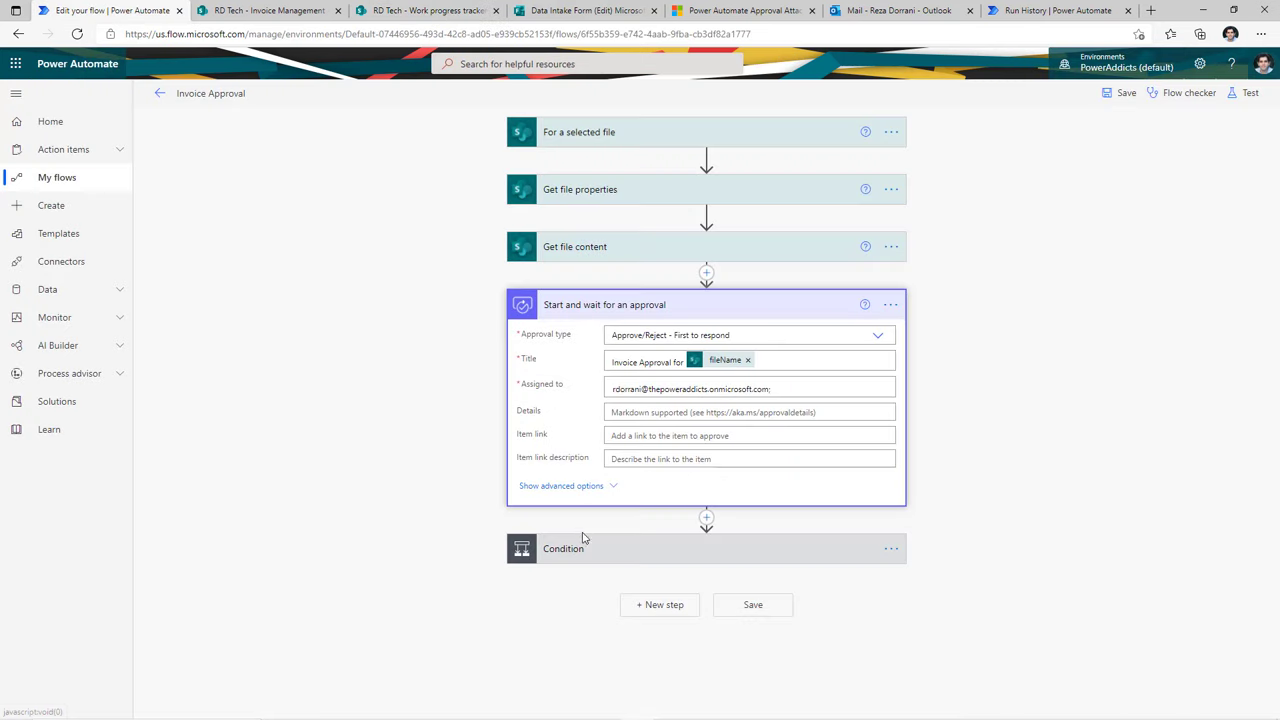
pyautogui.click(600, 490)
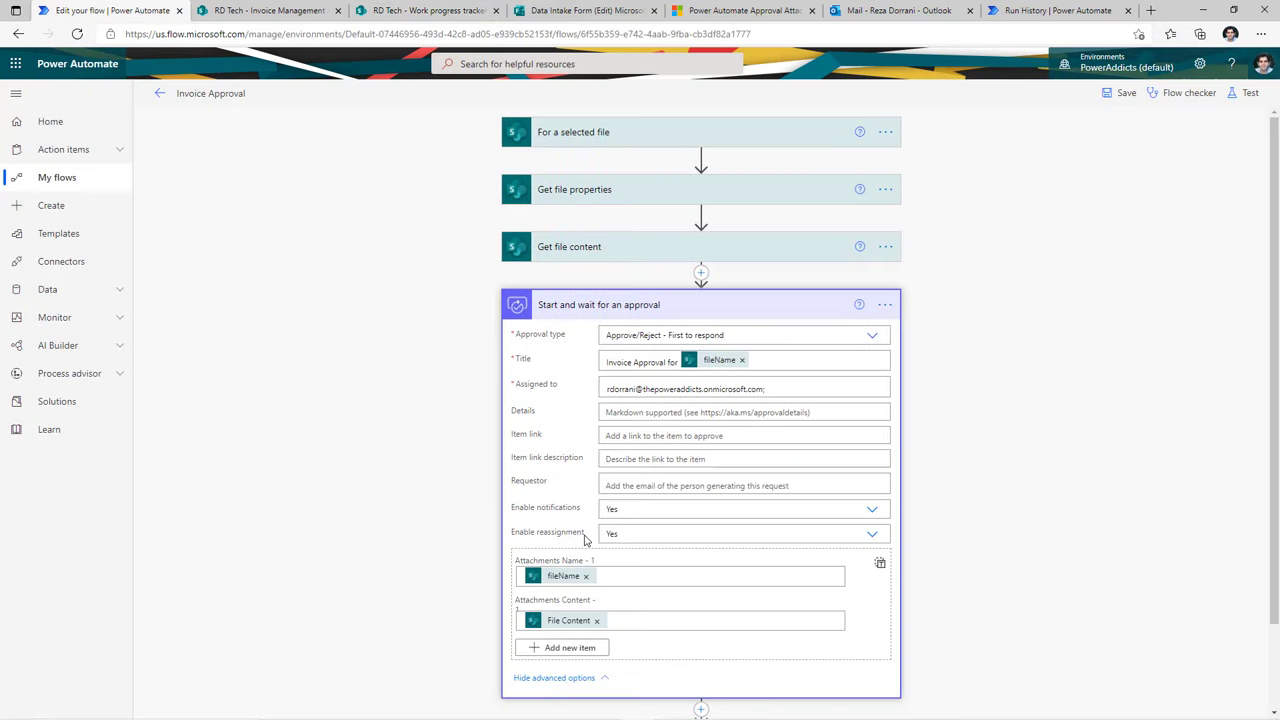
pyautogui.scroll(-1, 585, 540)
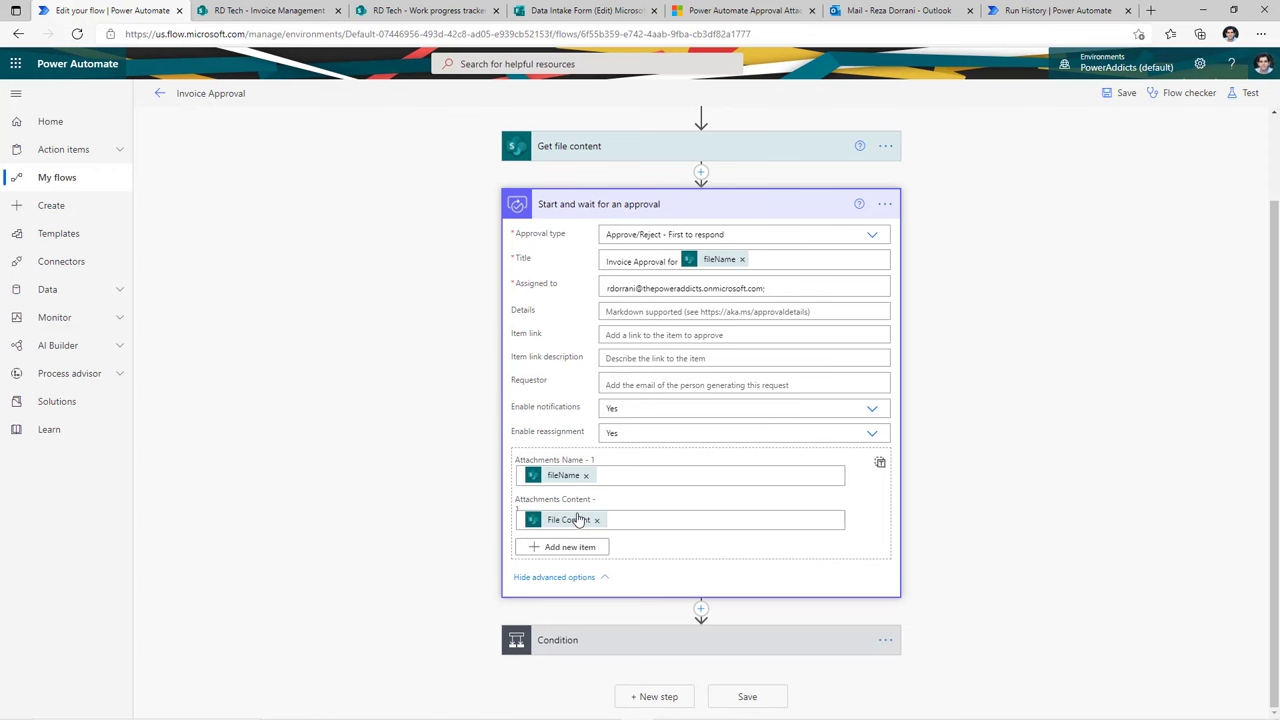
pyautogui.click(582, 548)
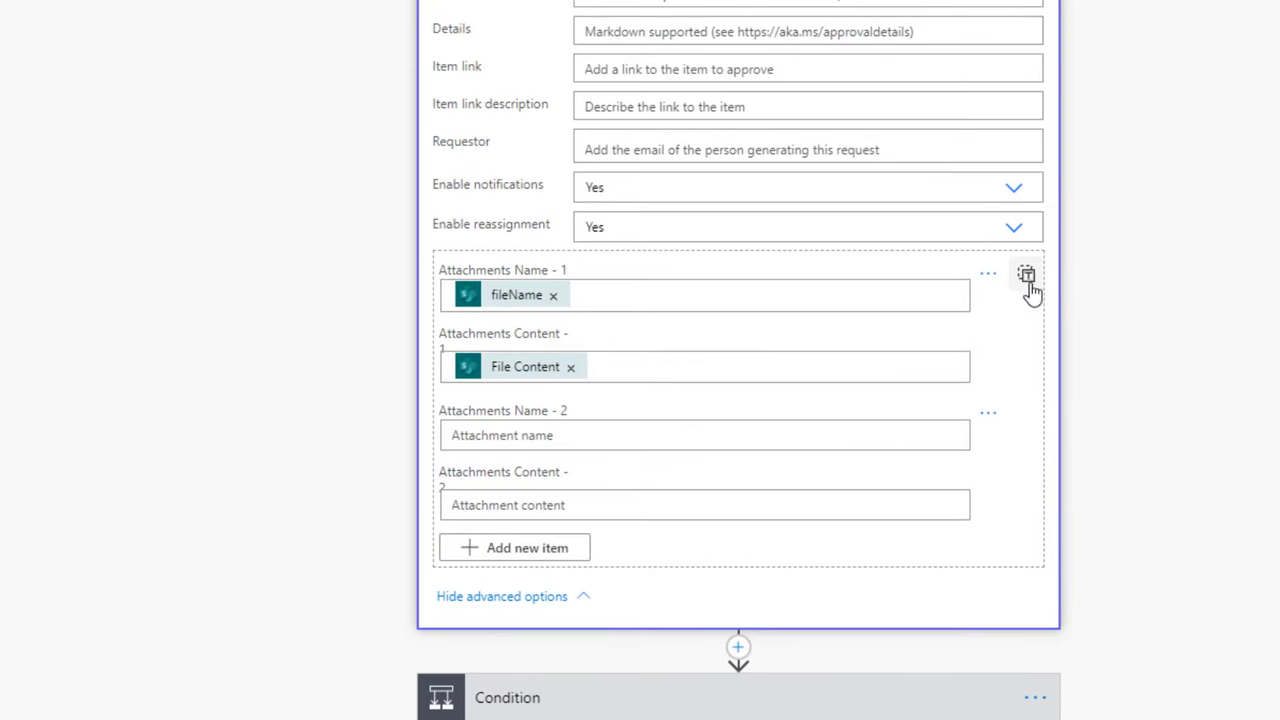
pyautogui.click(1027, 280)
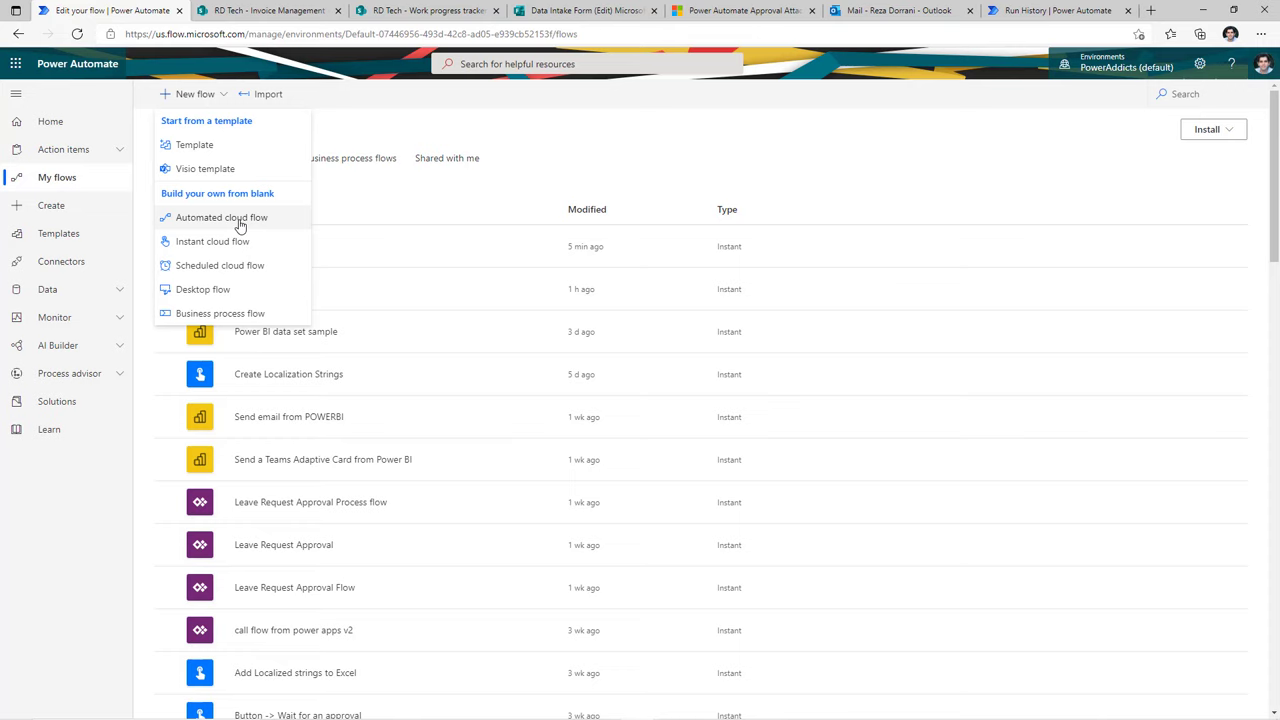
# Create an unnamed automated cloud flow with the SharePoint trigger When an item is created
pyautogui.click(238, 218)
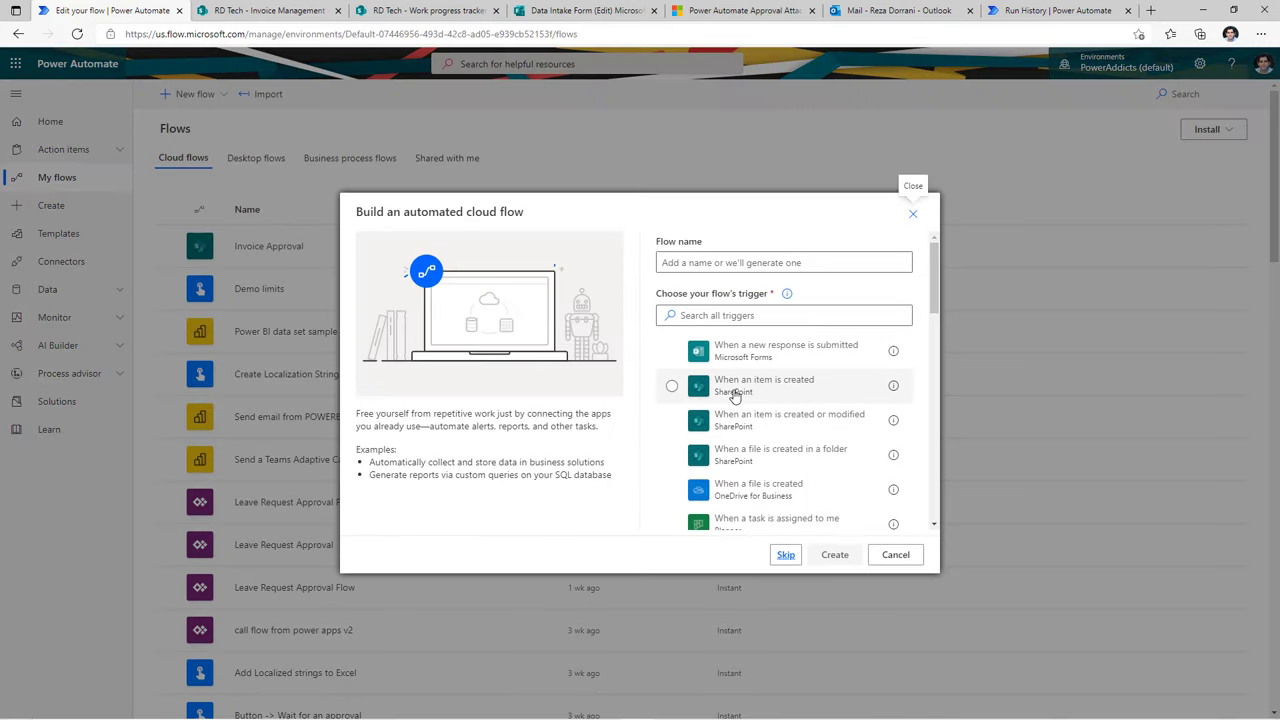
pyautogui.click(745, 400)
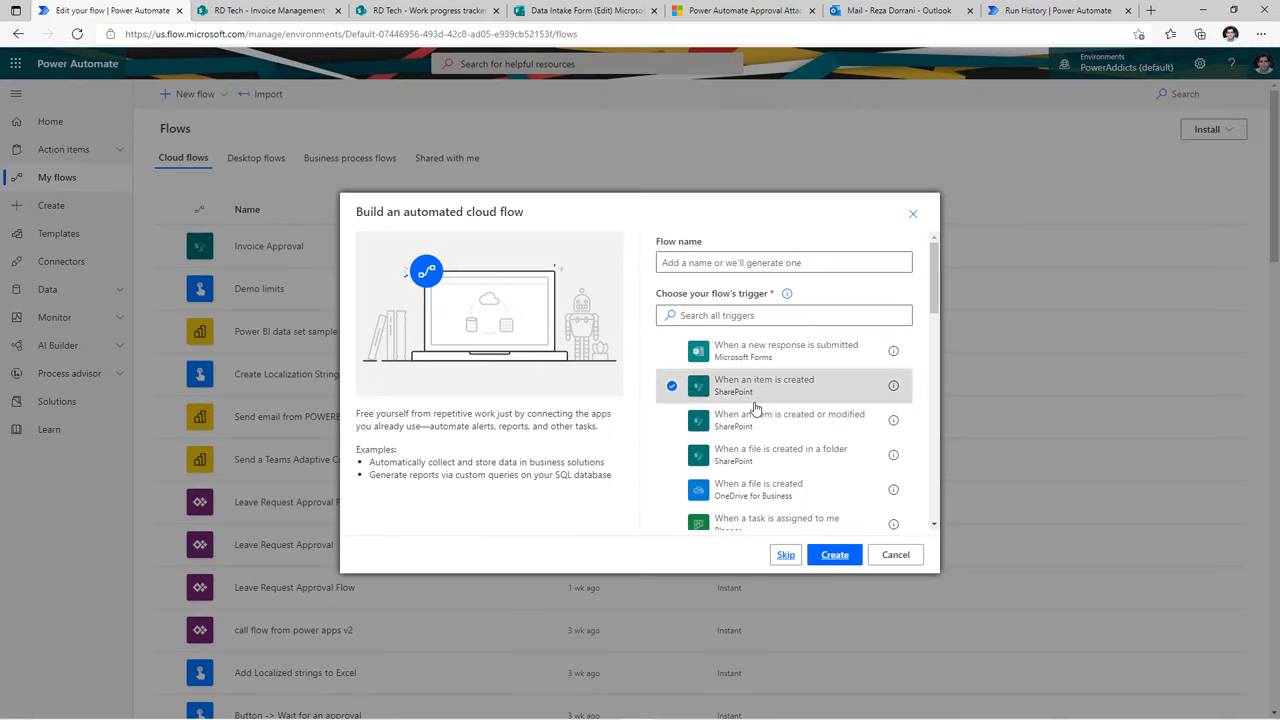
pyautogui.click(835, 555)
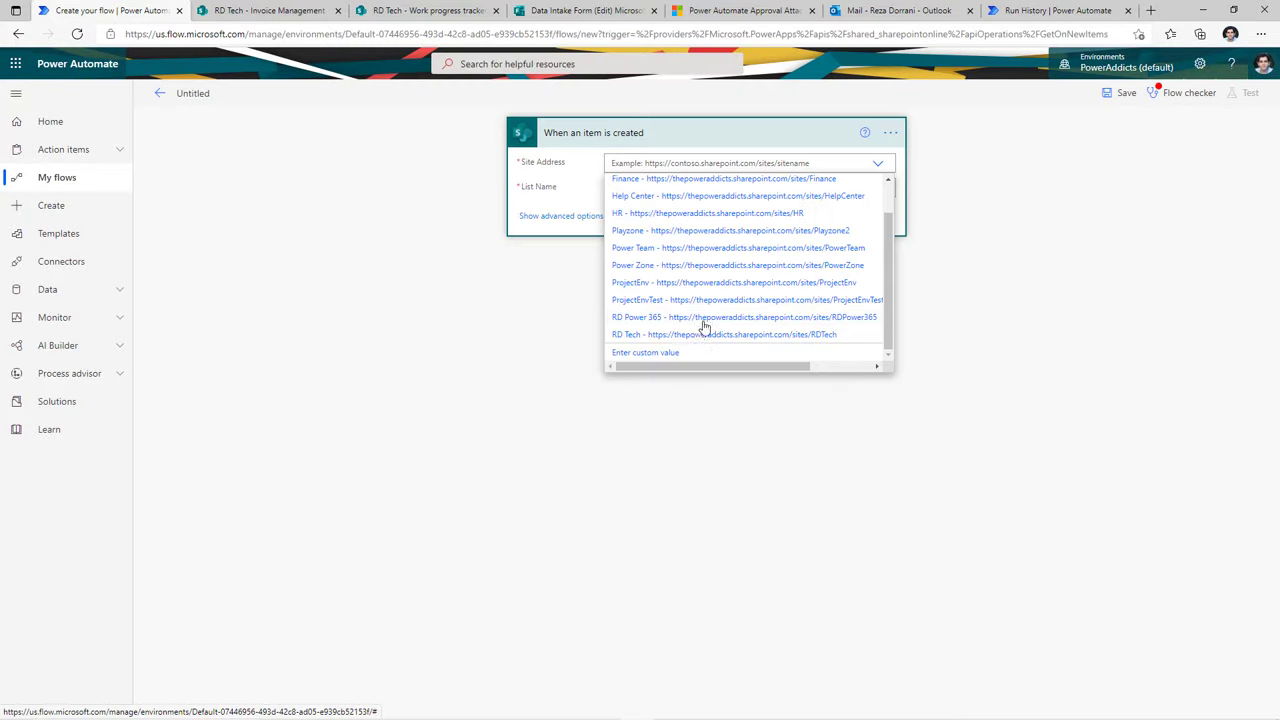
# Set the trigger's site address to RD Tech and its list name to Work progress tracker
pyautogui.click(691, 336)
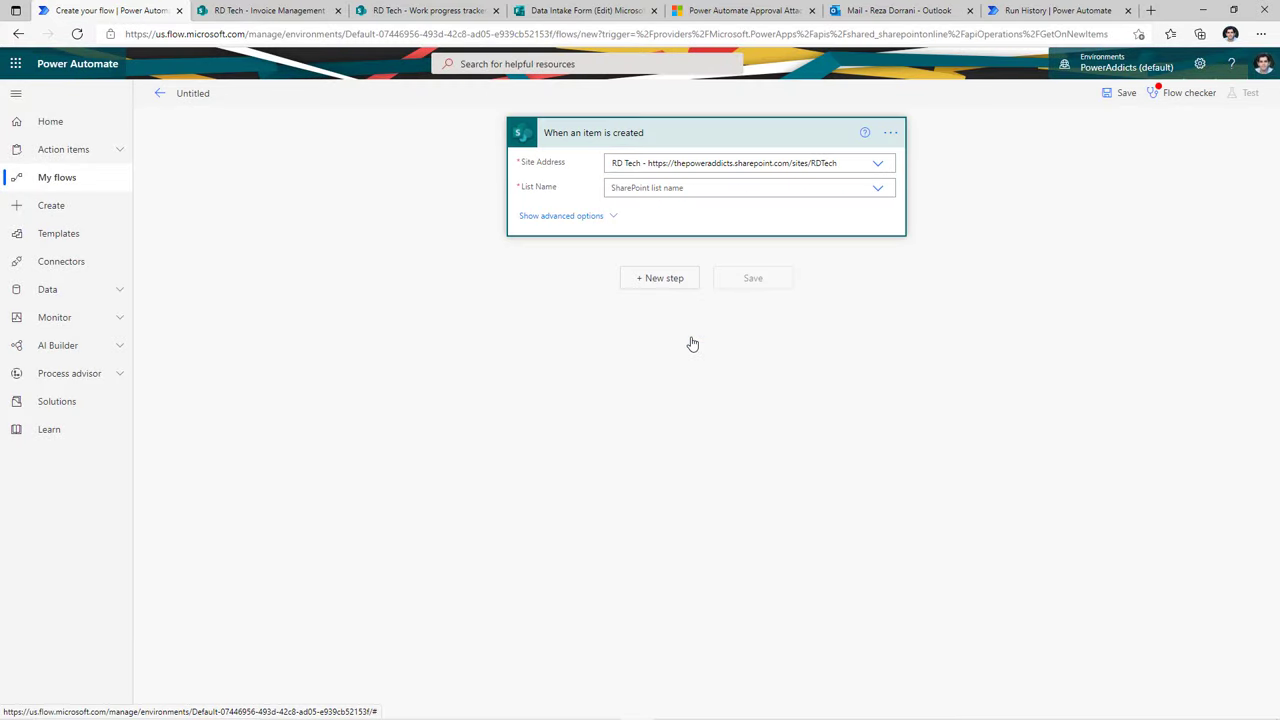
pyautogui.click(843, 190)
pyautogui.scroll(-5, 669, 377)
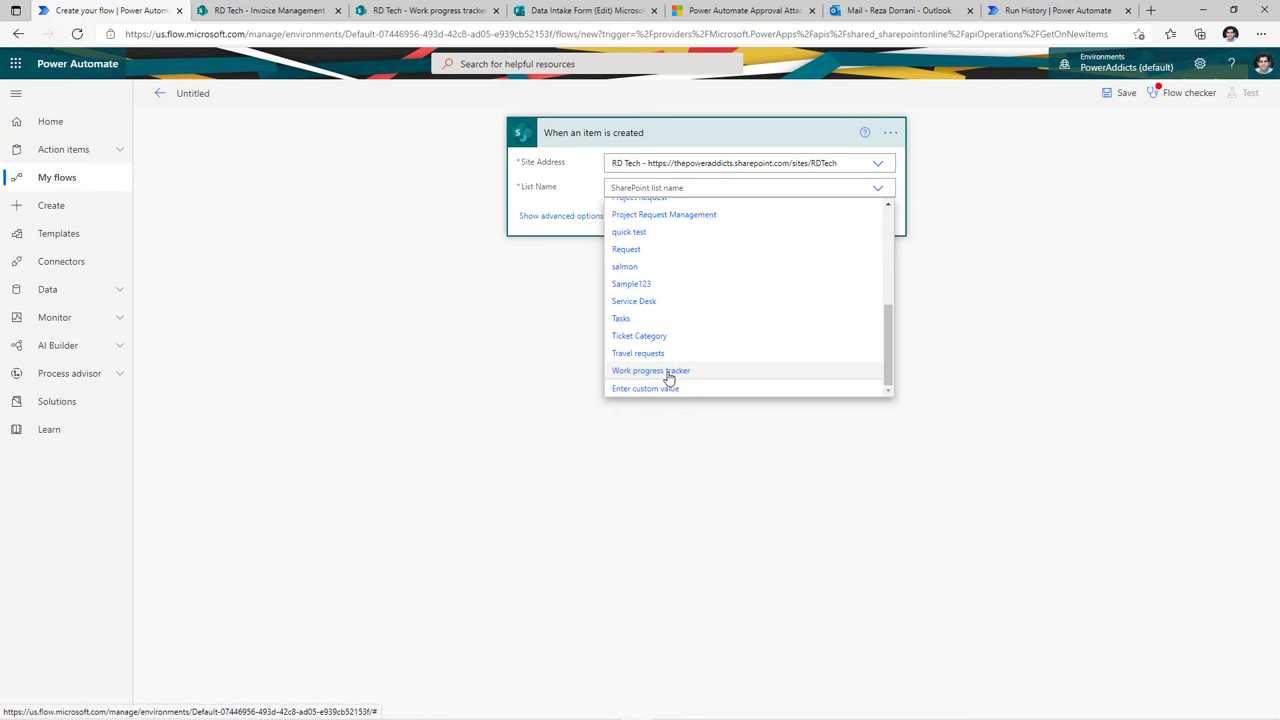
pyautogui.click(669, 372)
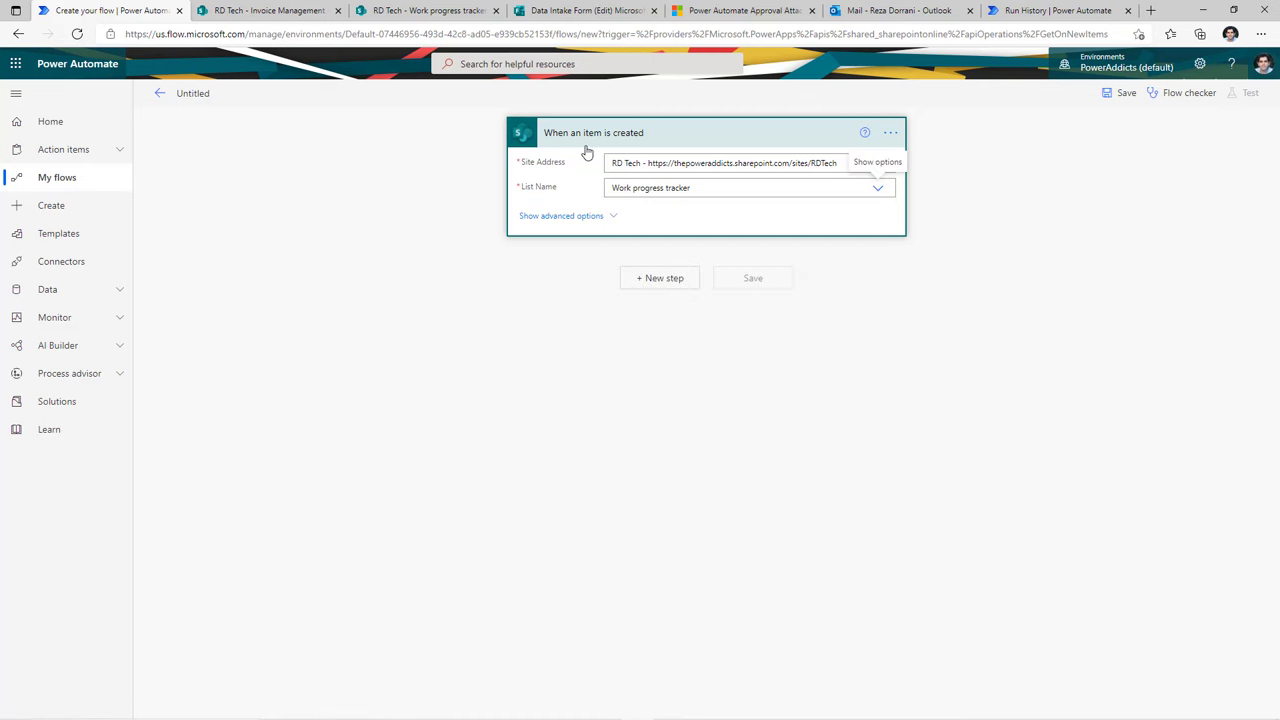
# Add the SharePoint Get attachments action after the trigger
pyautogui.click(645, 279)
pyautogui.write('get attach')
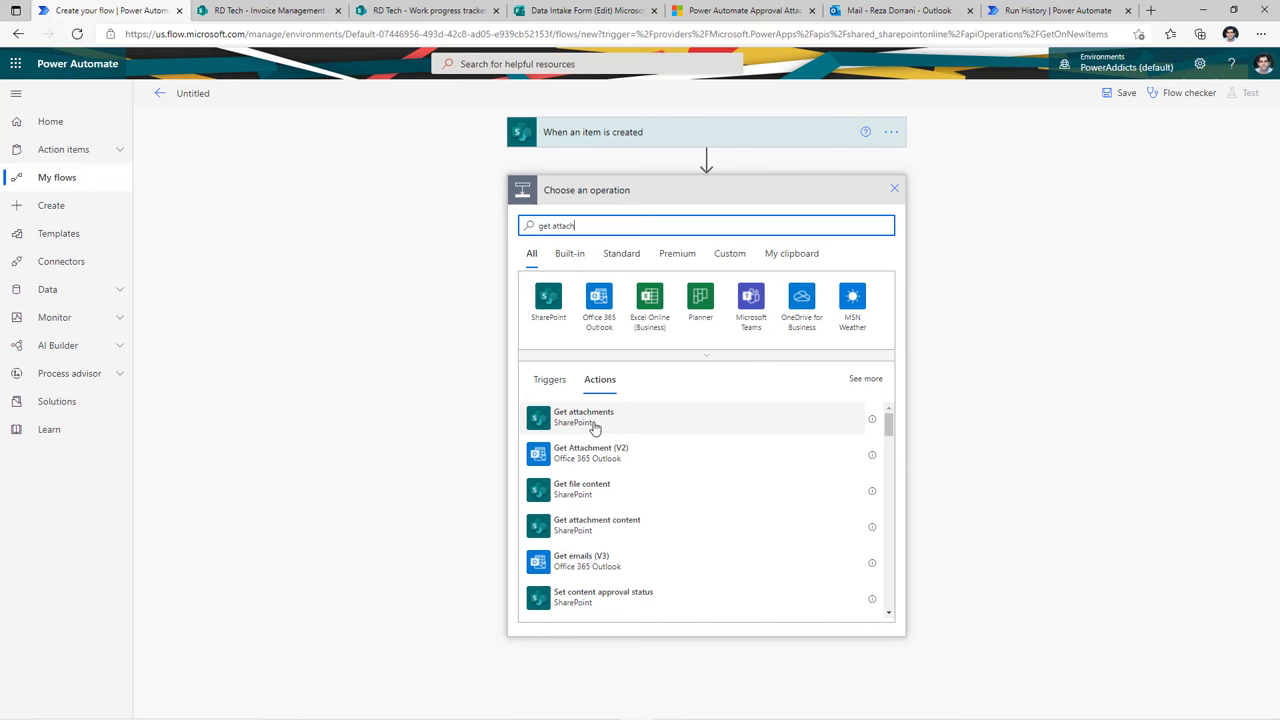
pyautogui.click(594, 427)
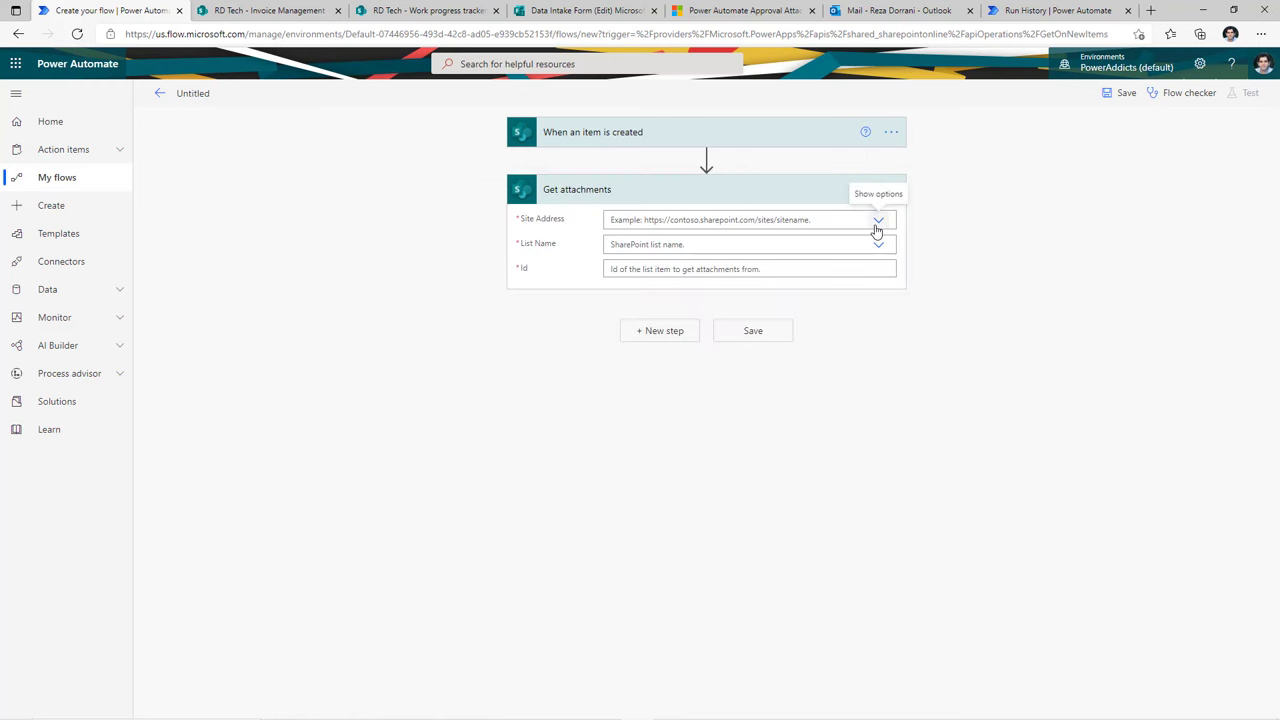
# Configure Get attachments with the RD Tech site, the Work progress tracker list, and the trigger's ID as the Id
pyautogui.click(877, 222)
pyautogui.scroll(-3, 743, 343)
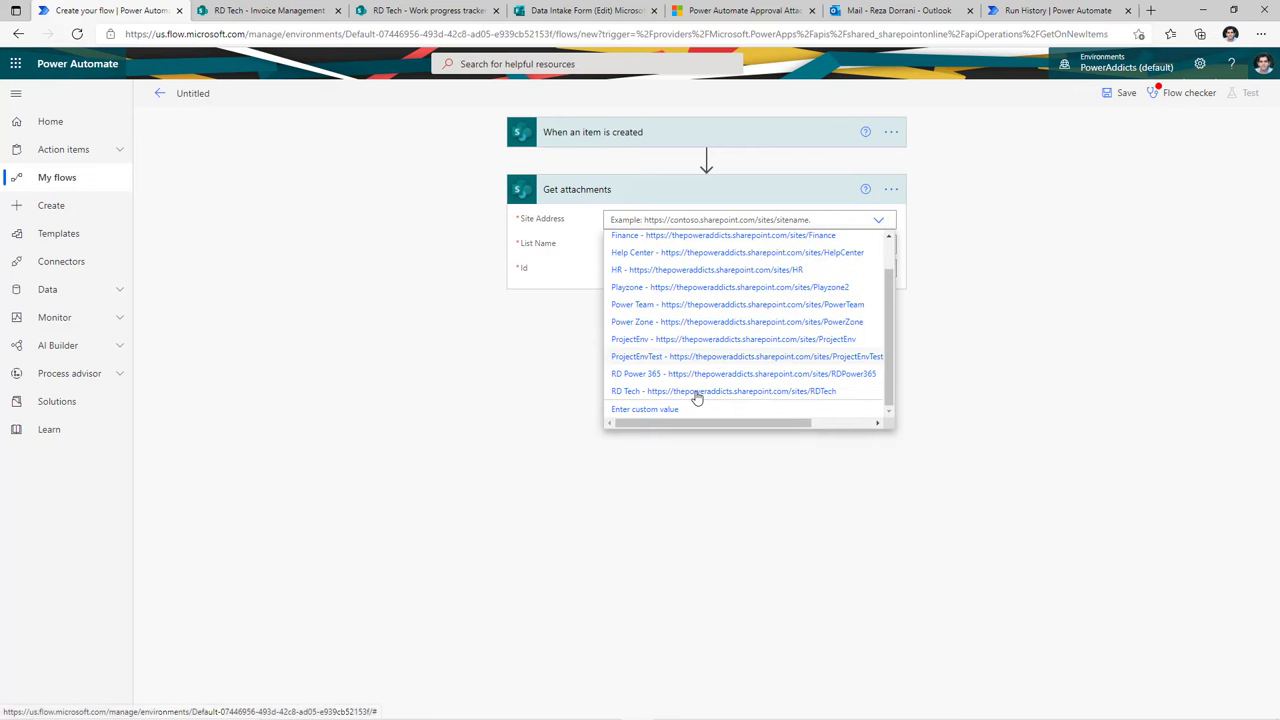
pyautogui.click(669, 400)
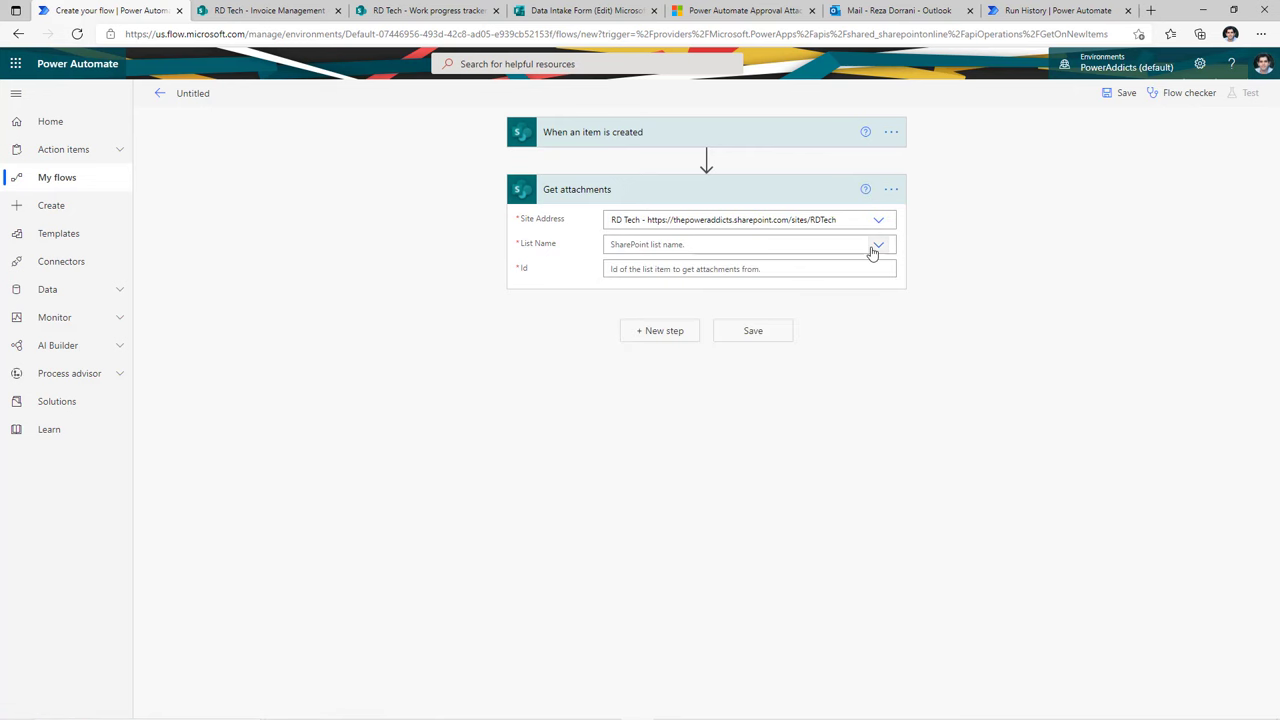
pyautogui.click(876, 245)
pyautogui.scroll(-5, 683, 397)
pyautogui.click(683, 428)
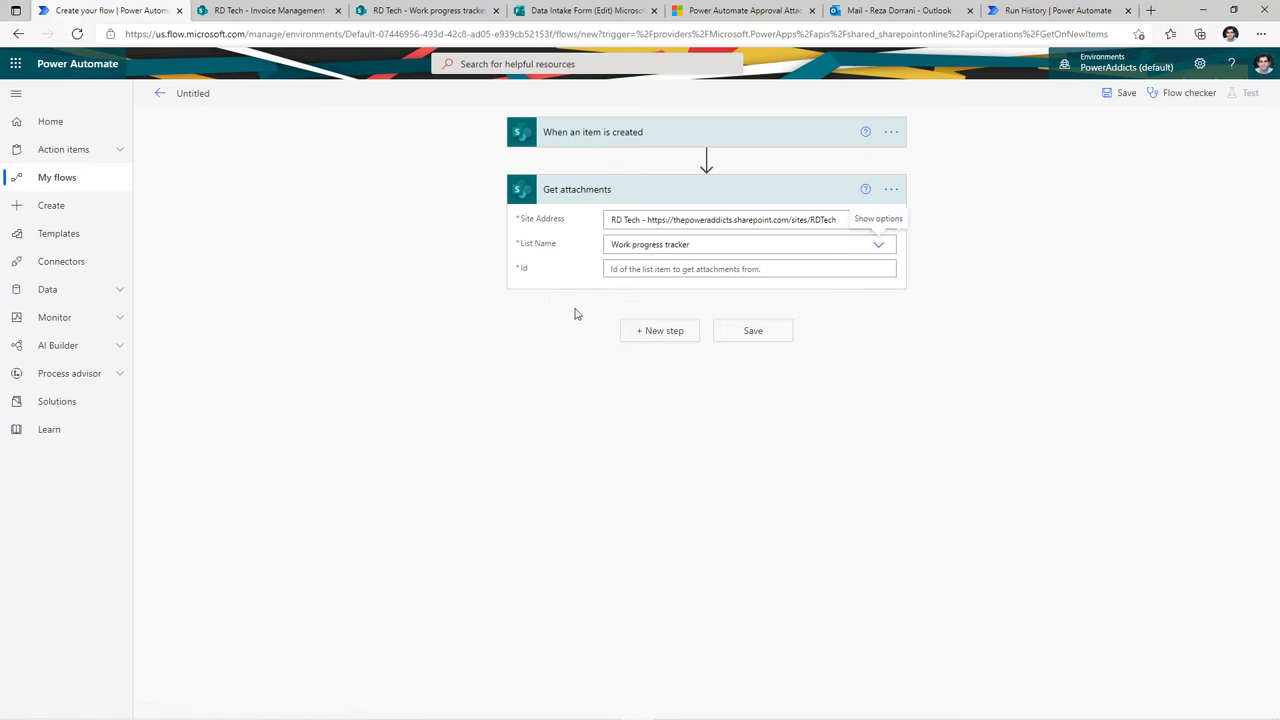
pyautogui.click(645, 270)
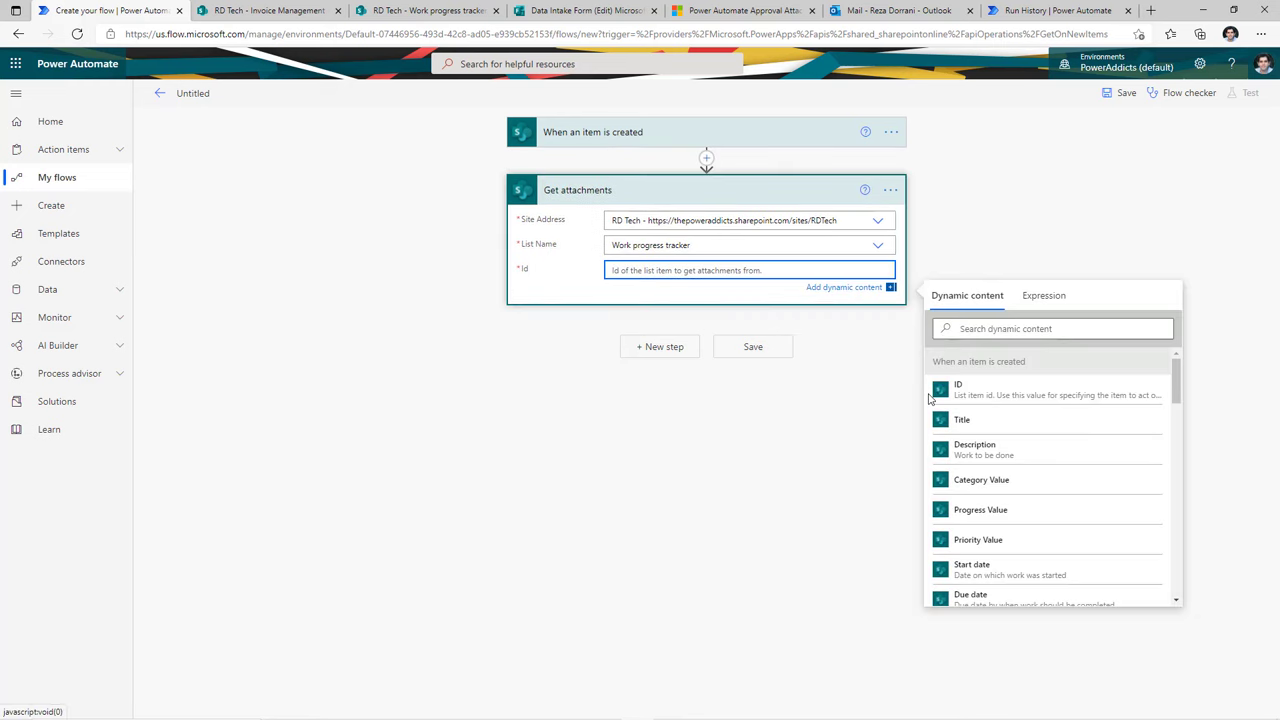
pyautogui.click(988, 392)
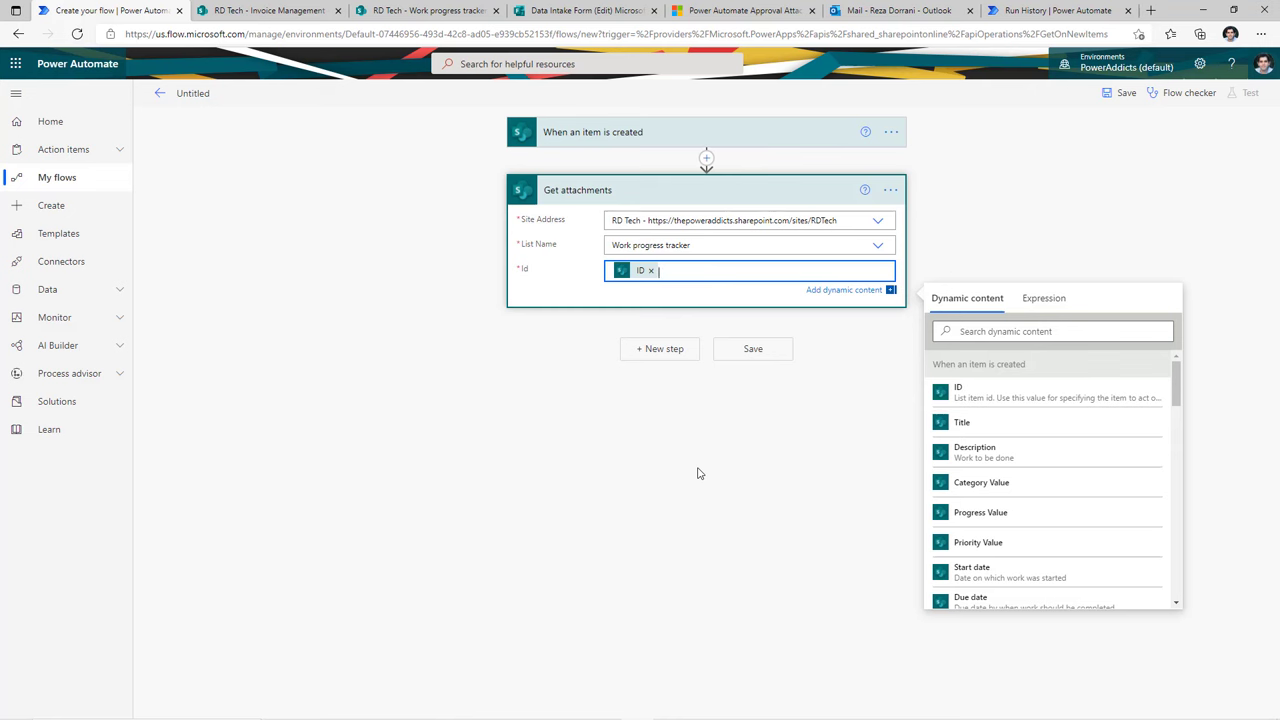
pyautogui.click(656, 380)
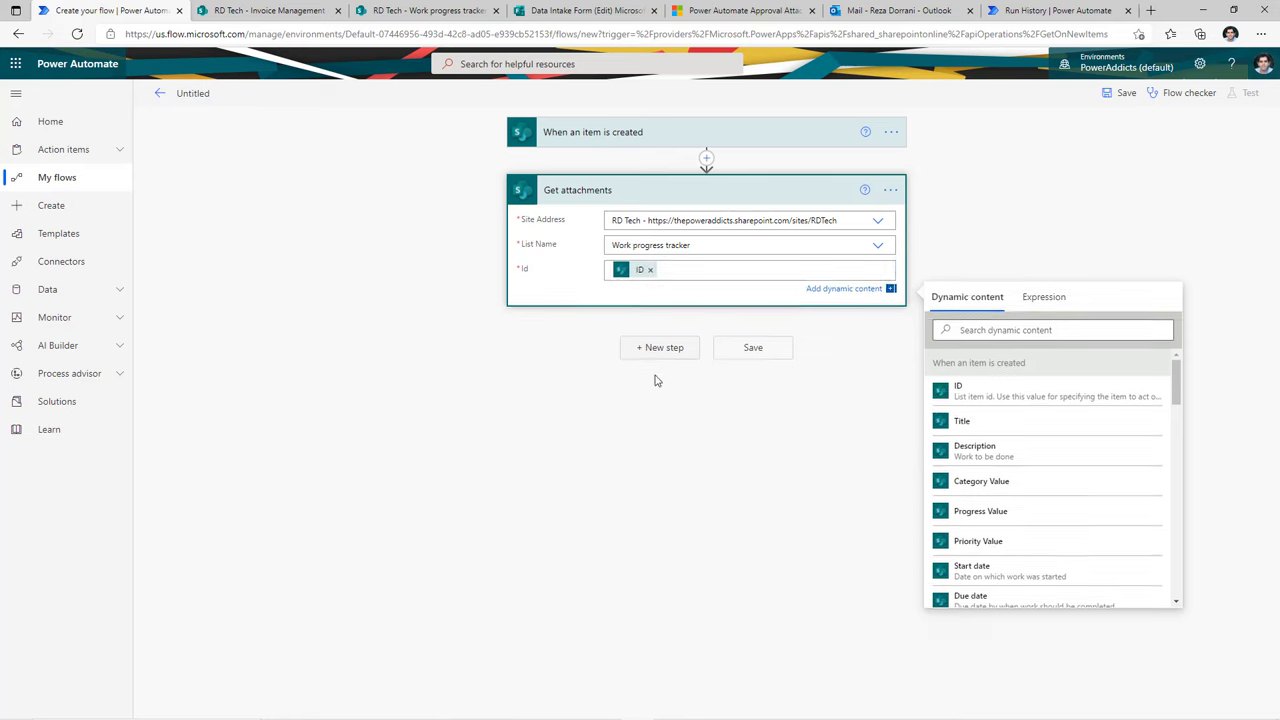
# Add the SharePoint Get attachment content action for the RD Tech site and the Work progress tracker list
pyautogui.click(660, 347)
pyautogui.write('get attachment')
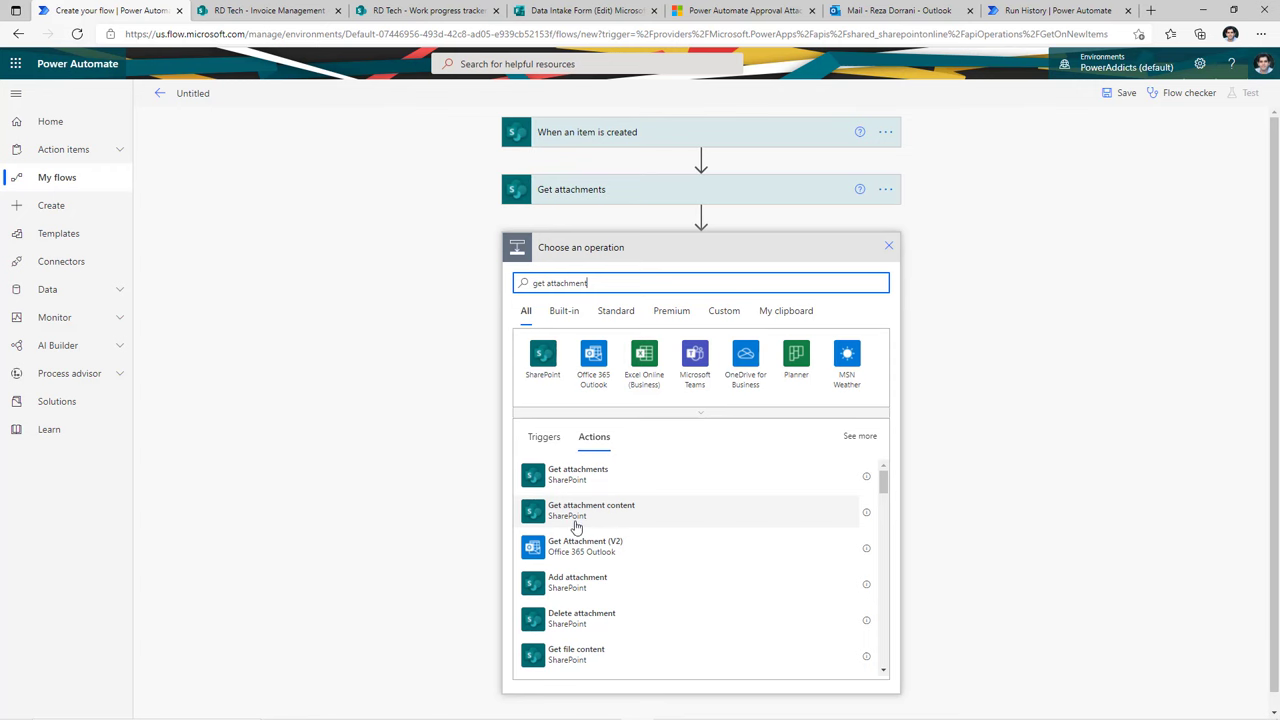
pyautogui.click(680, 520)
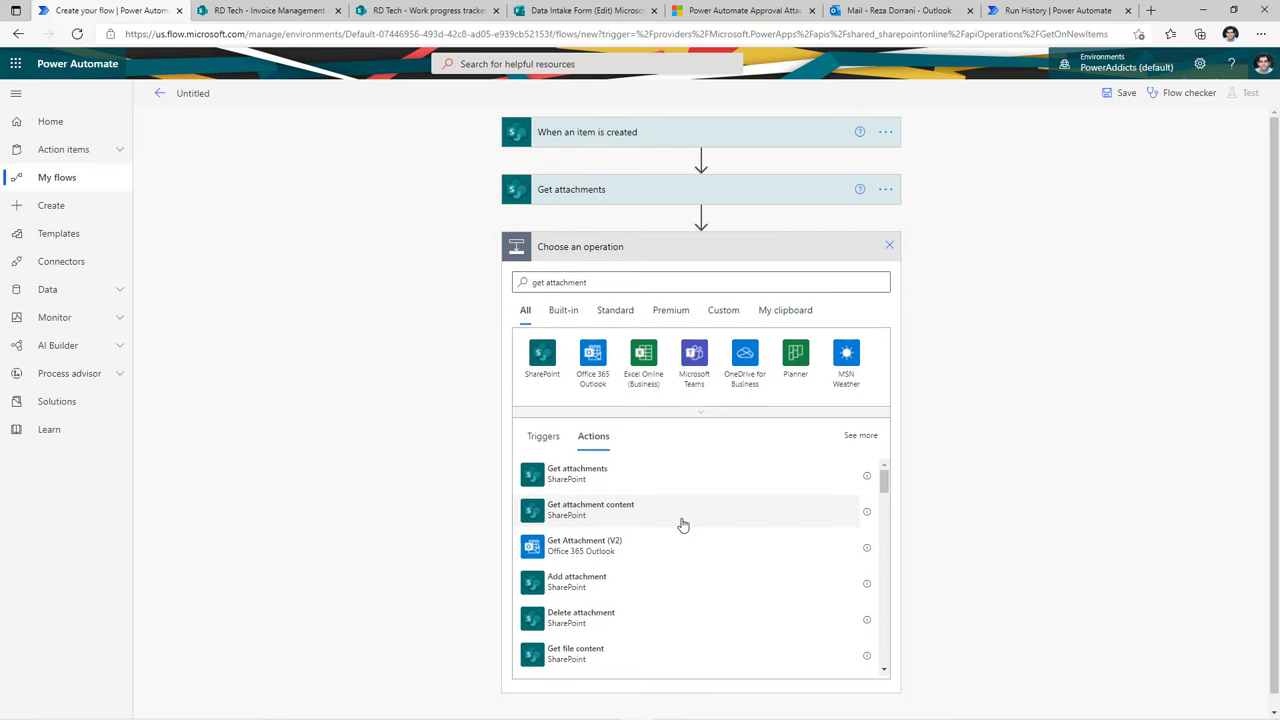
pyautogui.click(878, 277)
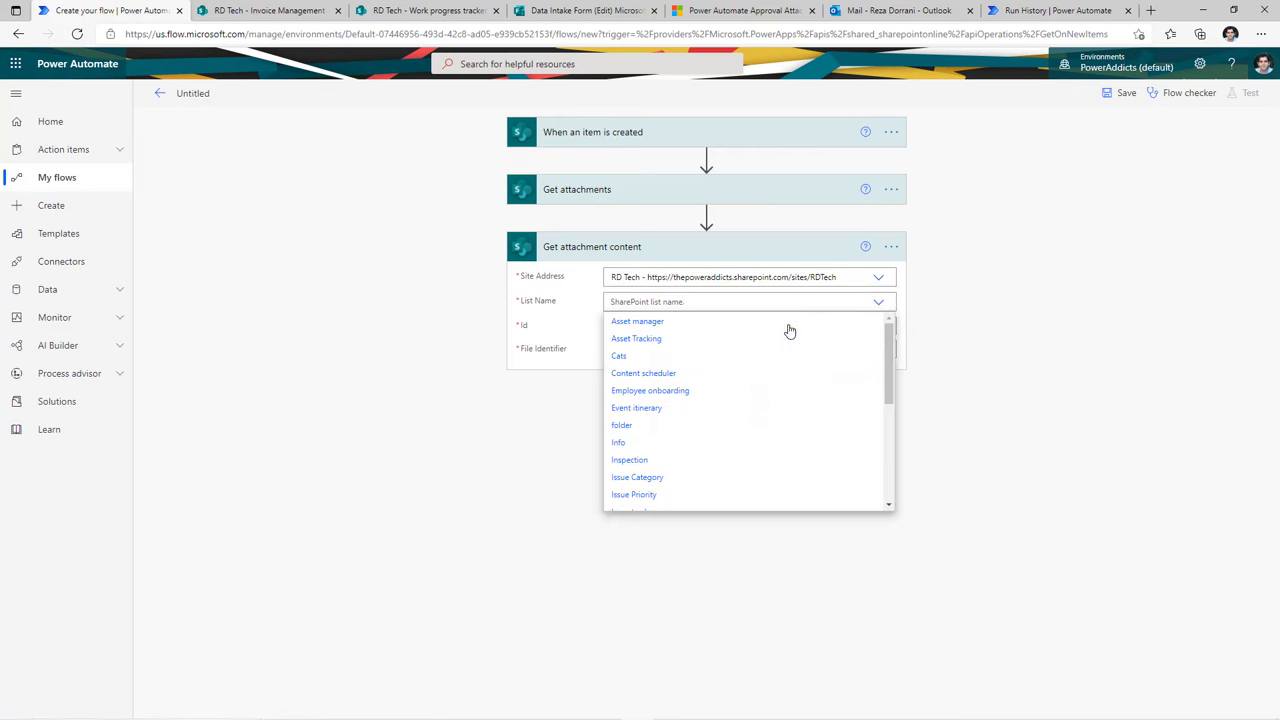
pyautogui.scroll(-5, 770, 380)
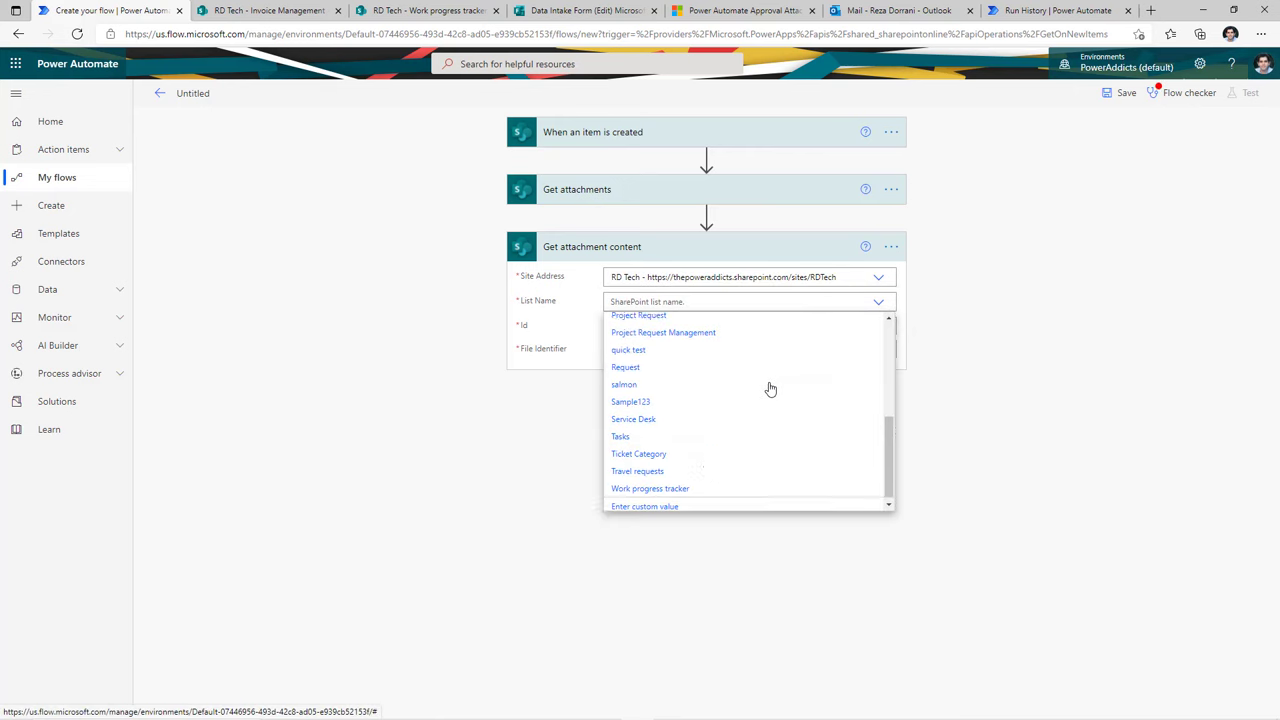
pyautogui.click(686, 486)
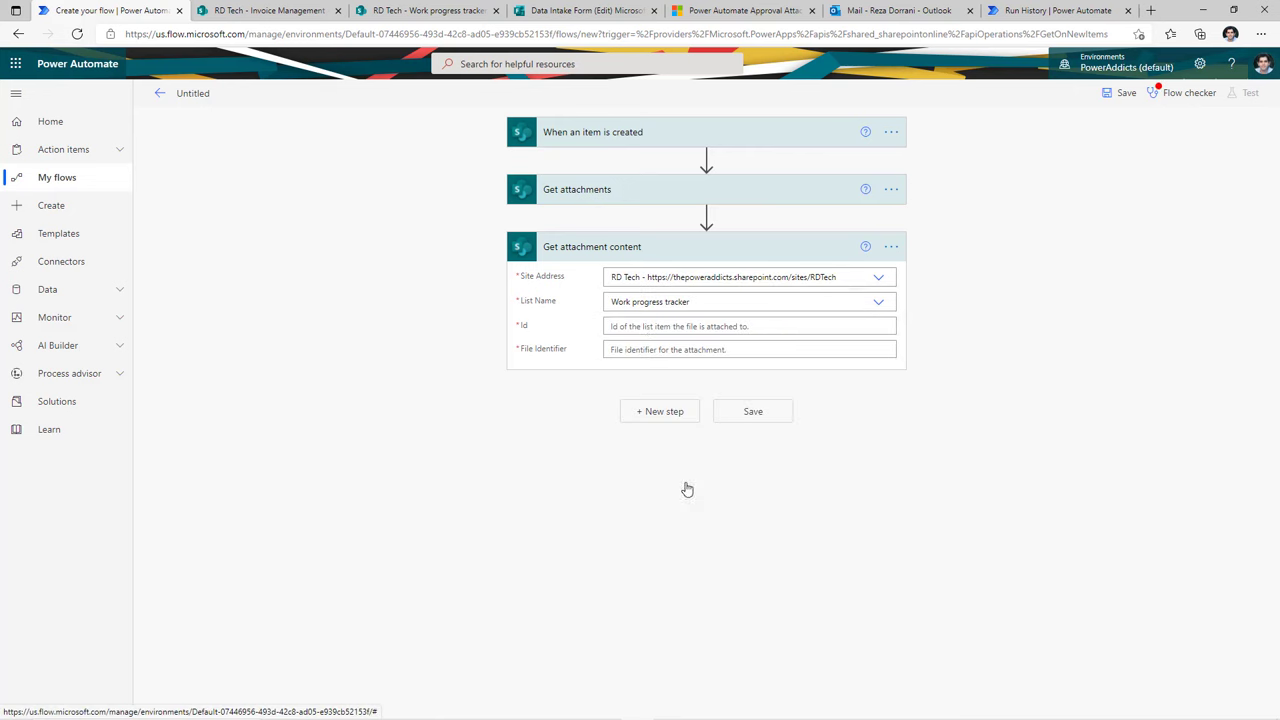
# Set Get attachment content's Id to the trigger's ID and its File Identifier to the Id from Get attachments
pyautogui.click(695, 327)
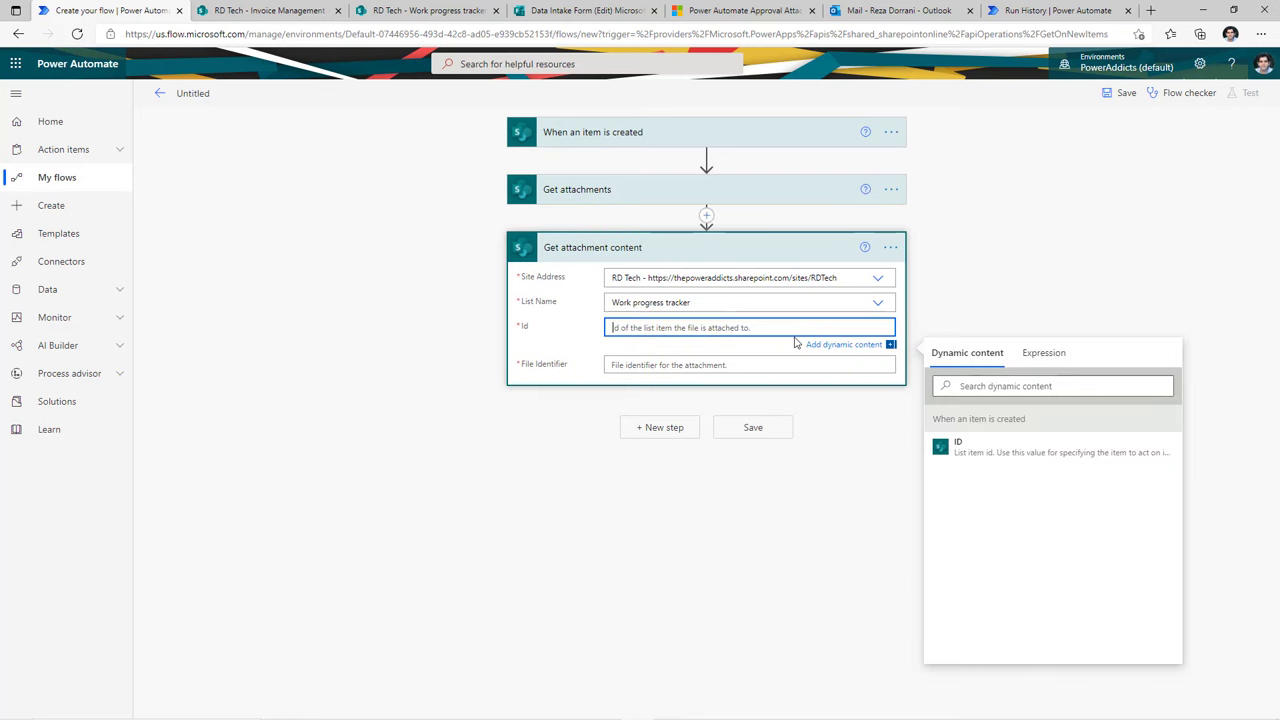
pyautogui.click(968, 448)
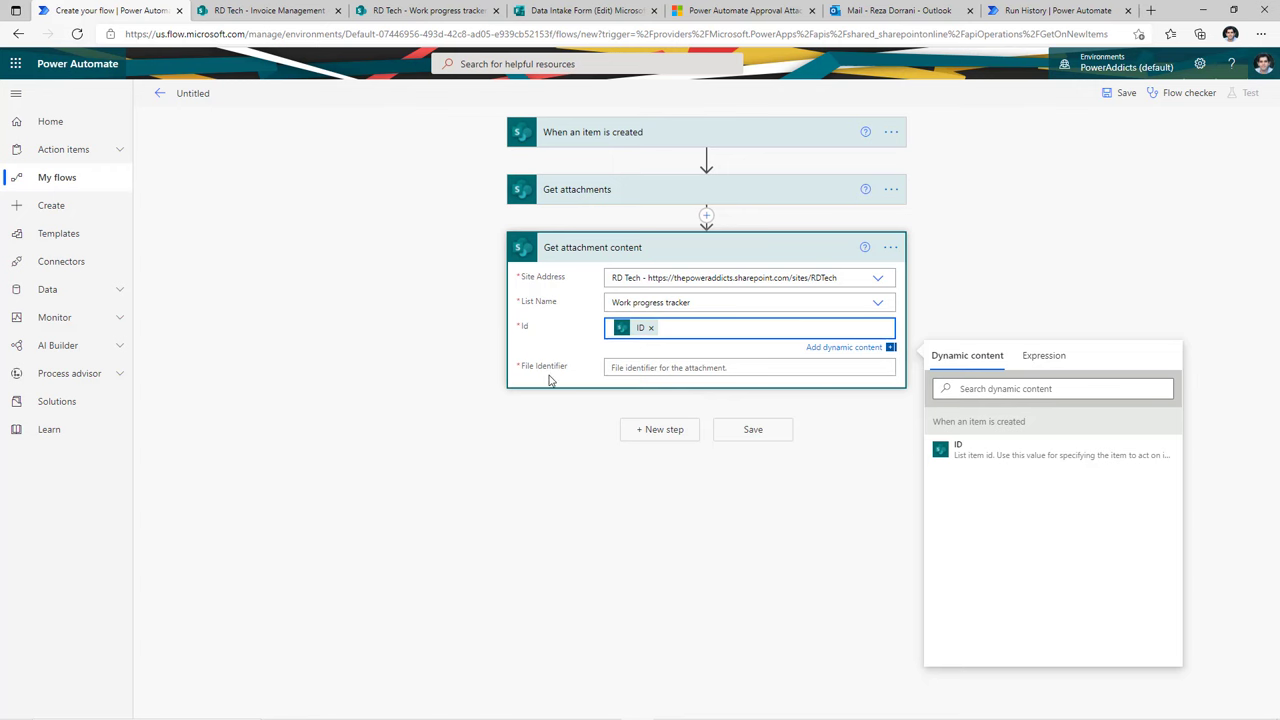
pyautogui.click(630, 369)
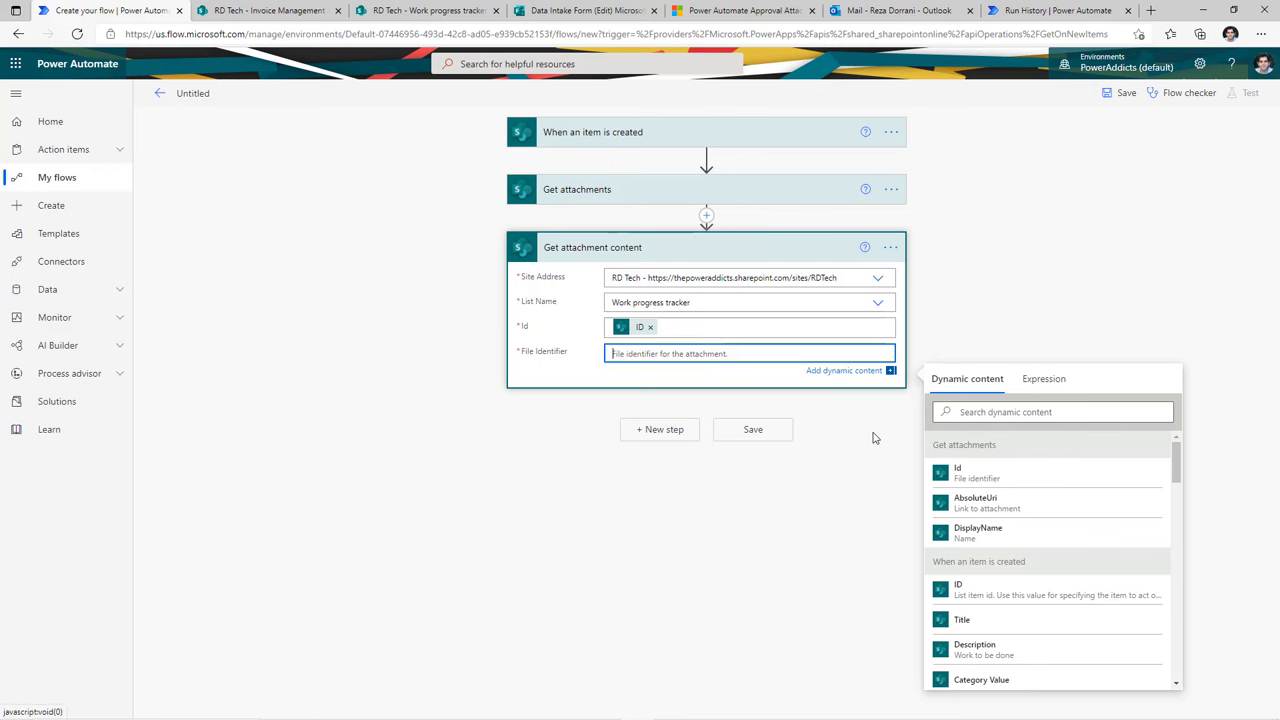
pyautogui.click(977, 481)
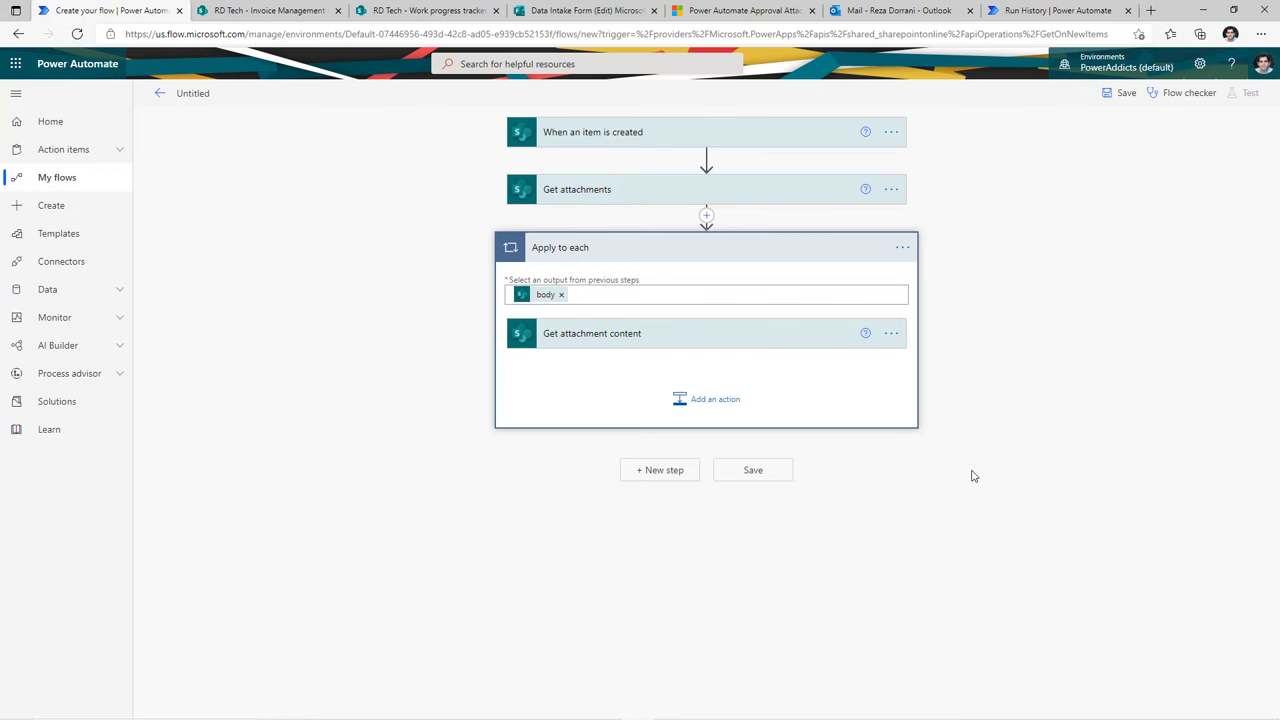
# Insert an Initialize variable action between the item-created trigger and Get attachments
pyautogui.click(733, 337)
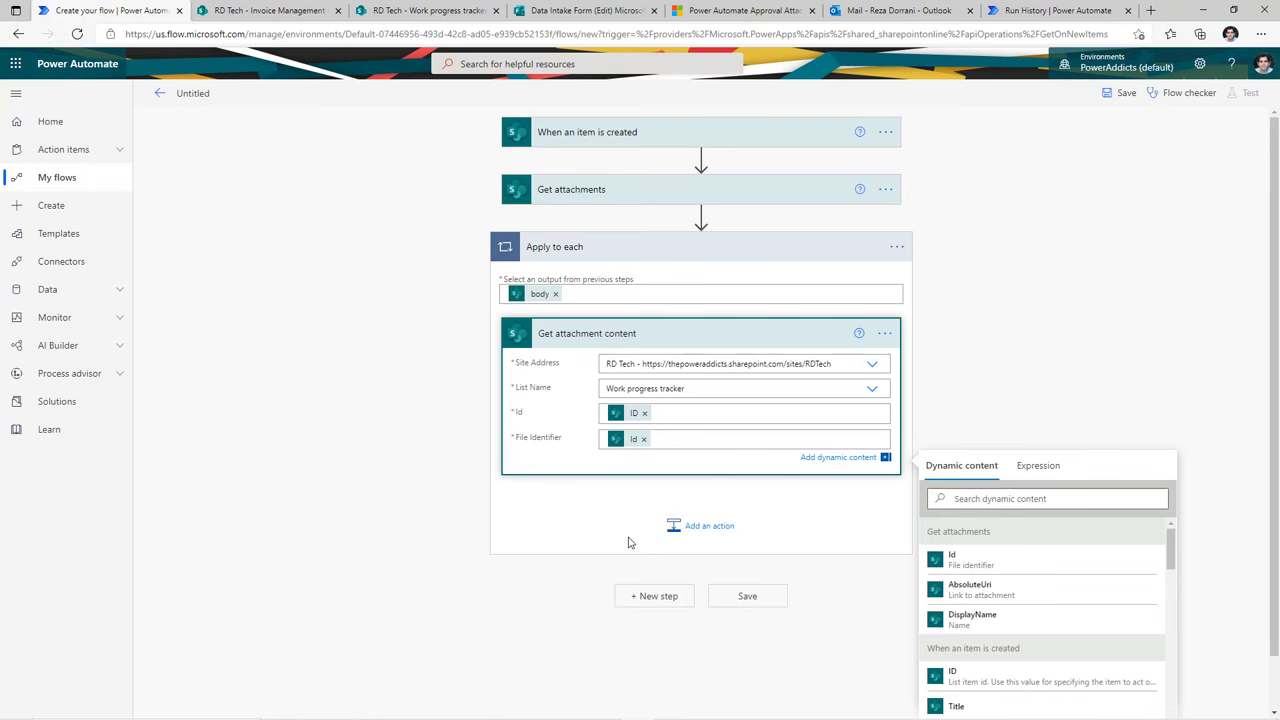
pyautogui.click(676, 273)
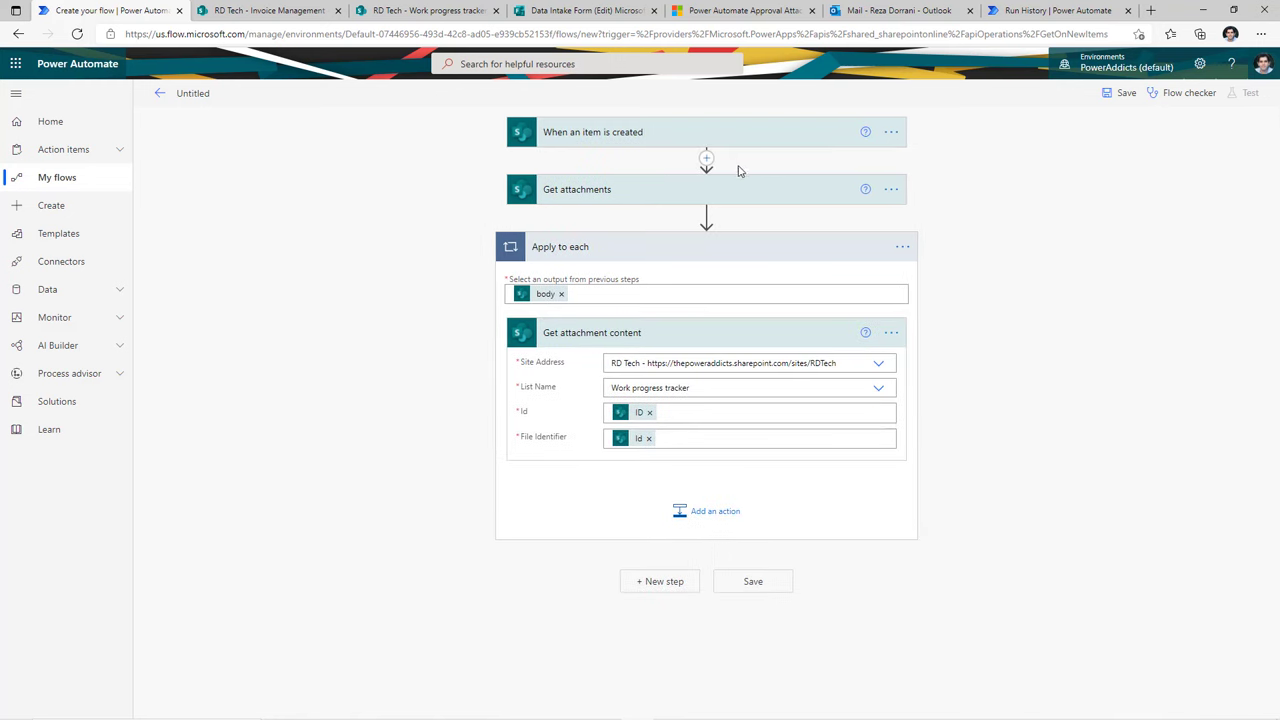
pyautogui.click(706, 158)
pyautogui.click(708, 174)
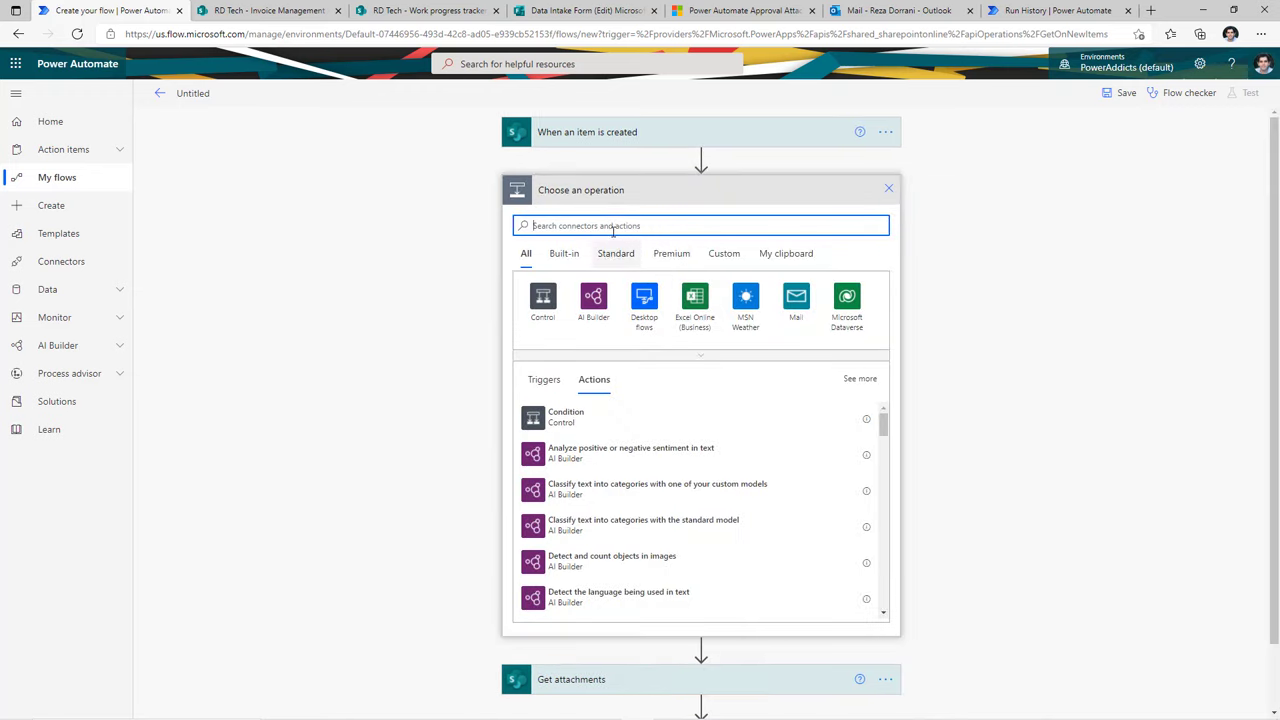
pyautogui.write('variable')
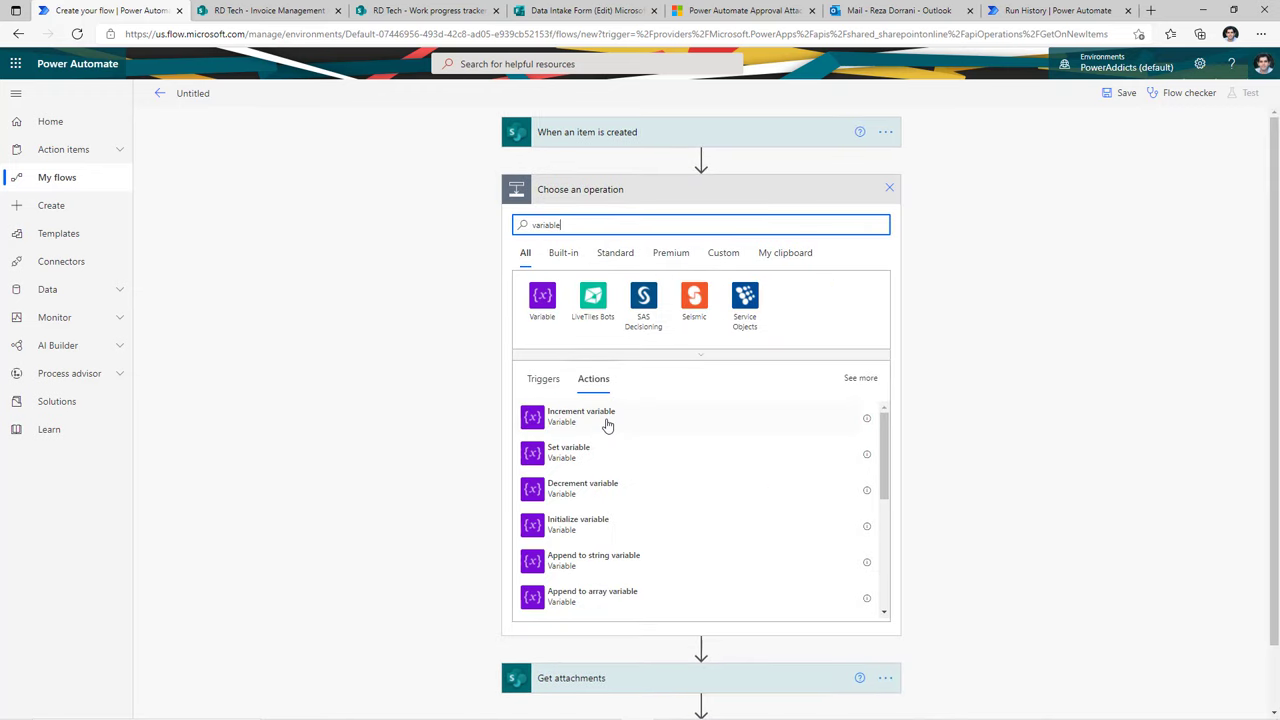
pyautogui.scroll(-1, 605, 425)
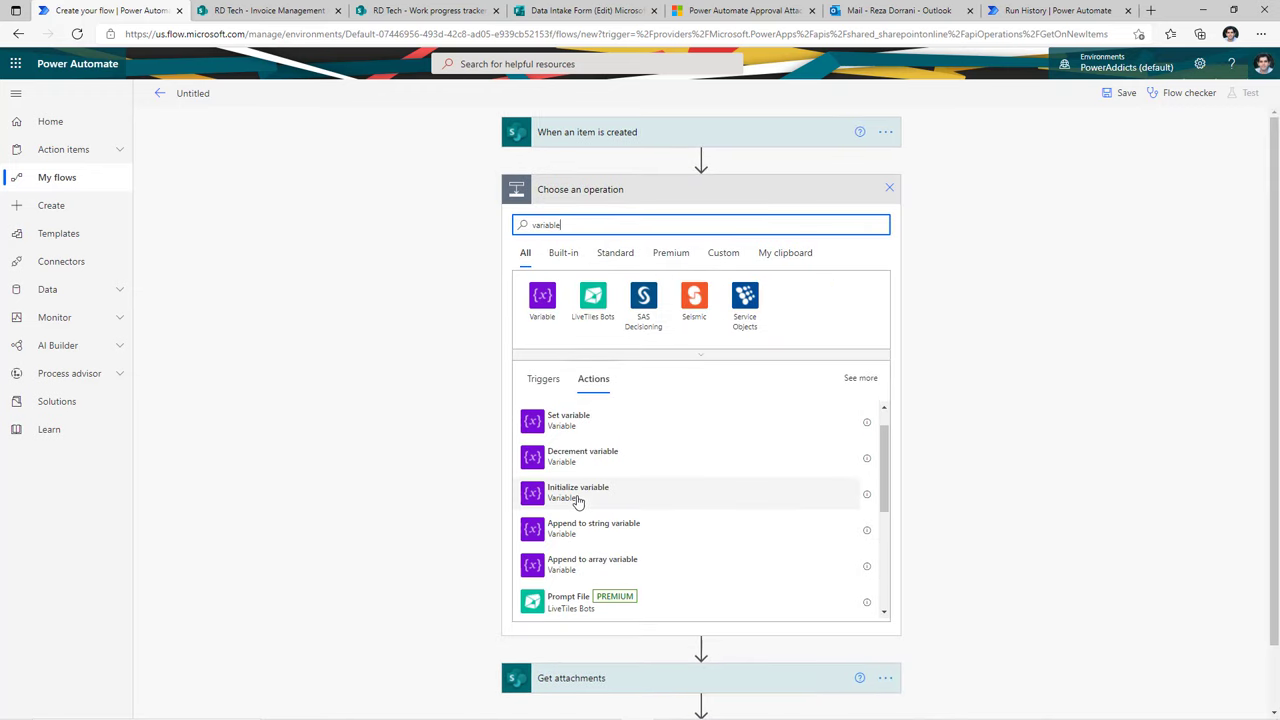
pyautogui.click(577, 495)
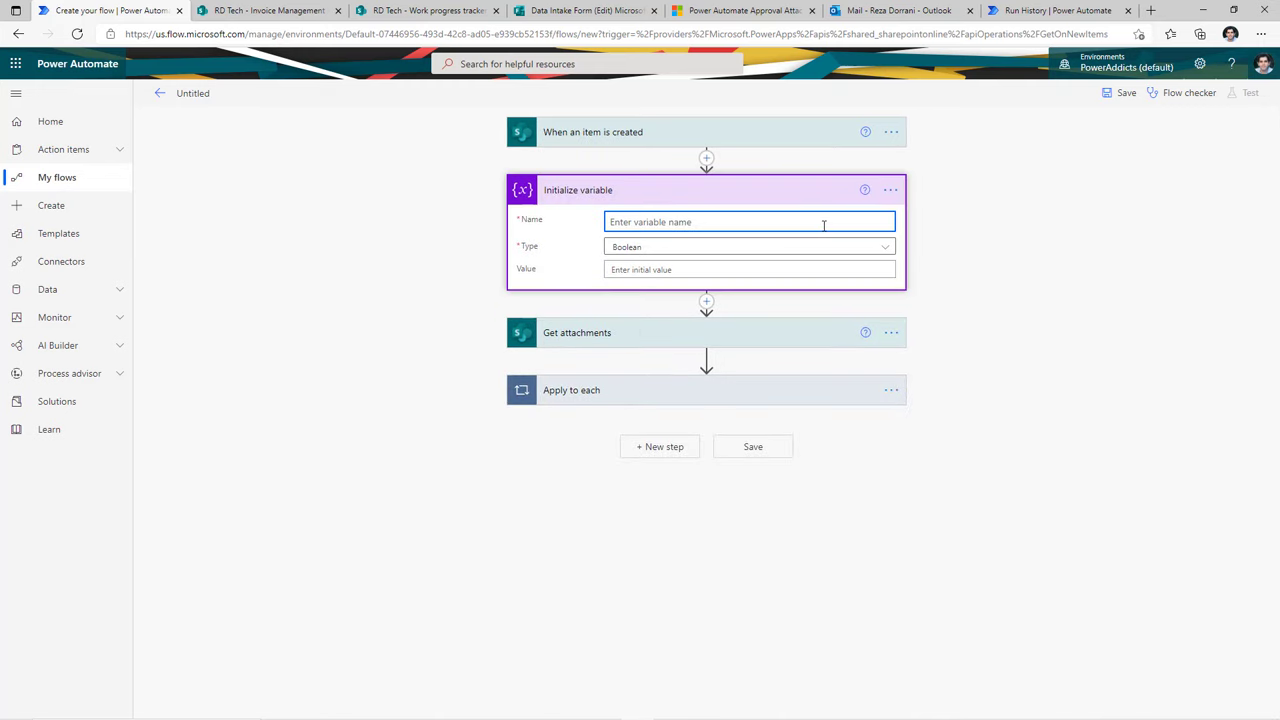
# Name the new variable varAttachments and set its type to Array
pyautogui.write('varAttachments')
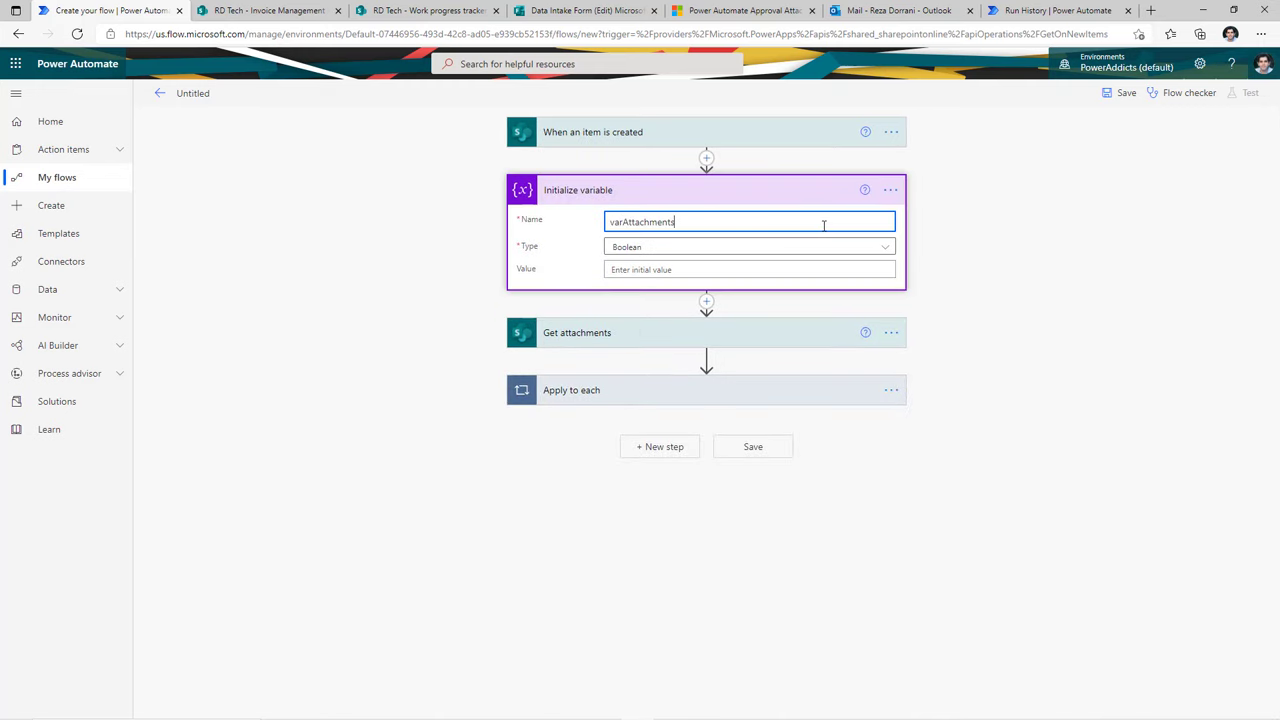
pyautogui.click(703, 252)
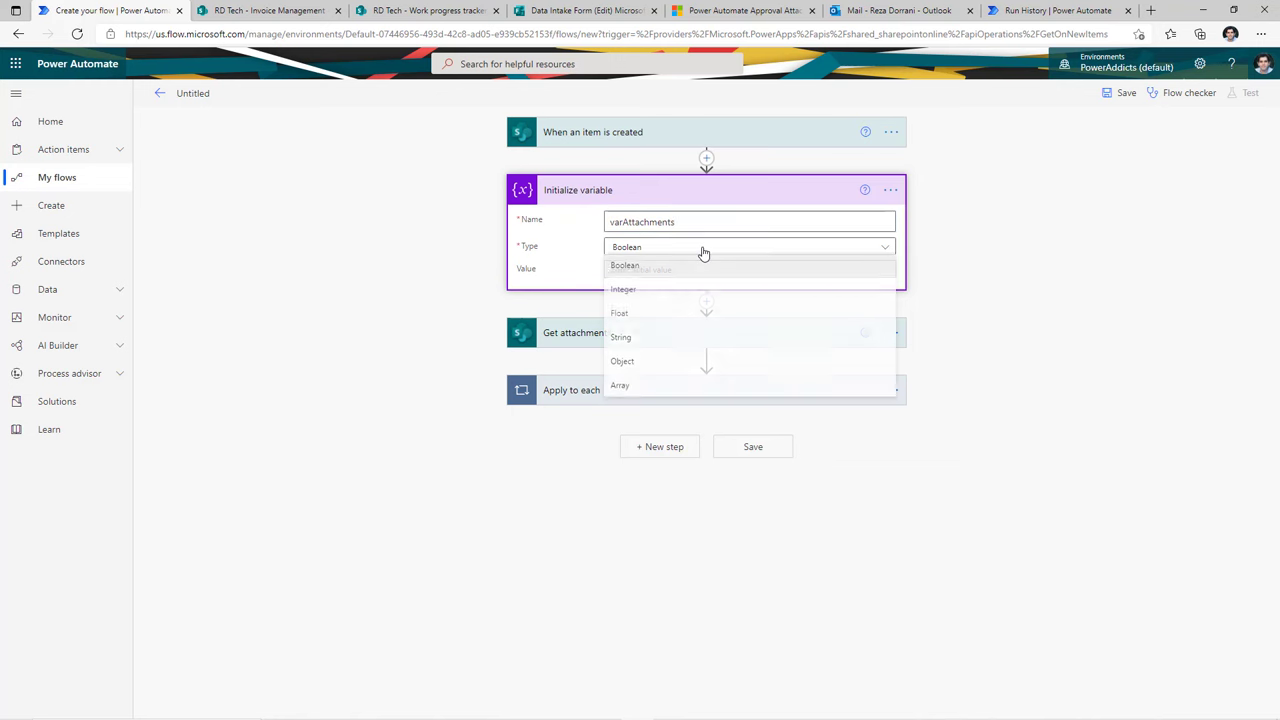
pyautogui.click(643, 397)
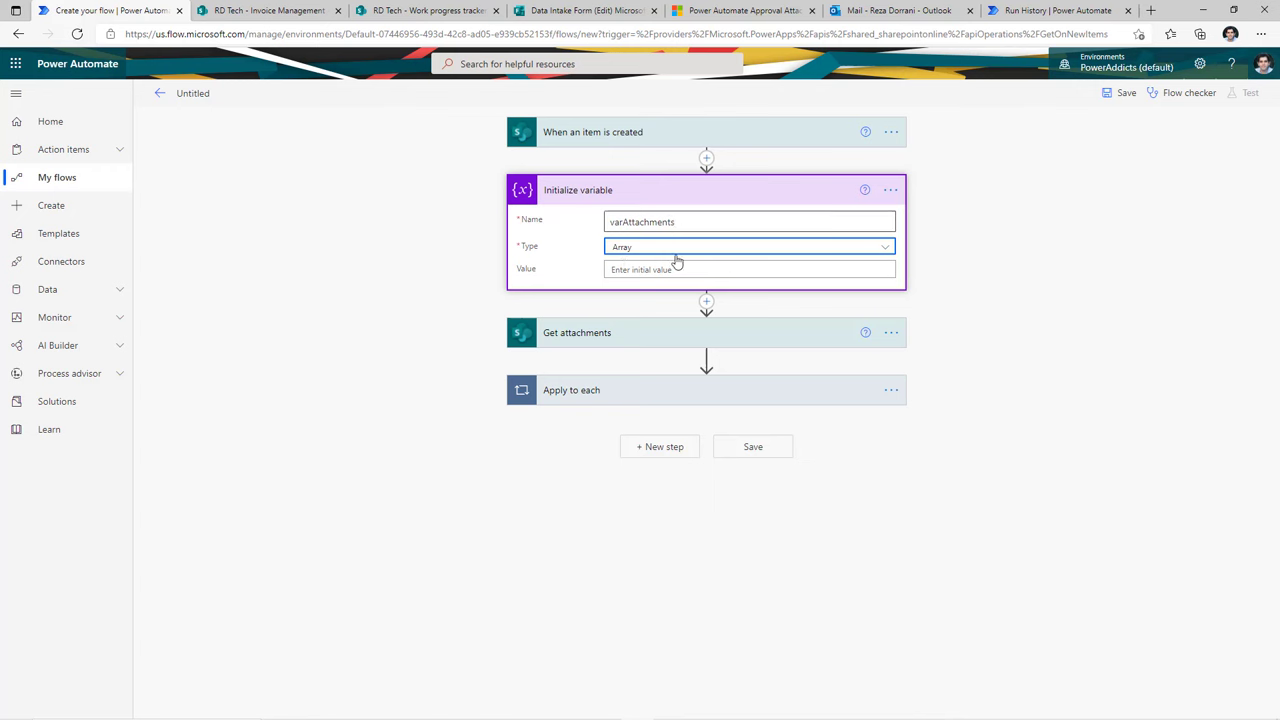
# Add an Append to array variable action for varAttachments after Get attachment content inside the Apply to each loop
pyautogui.click(651, 391)
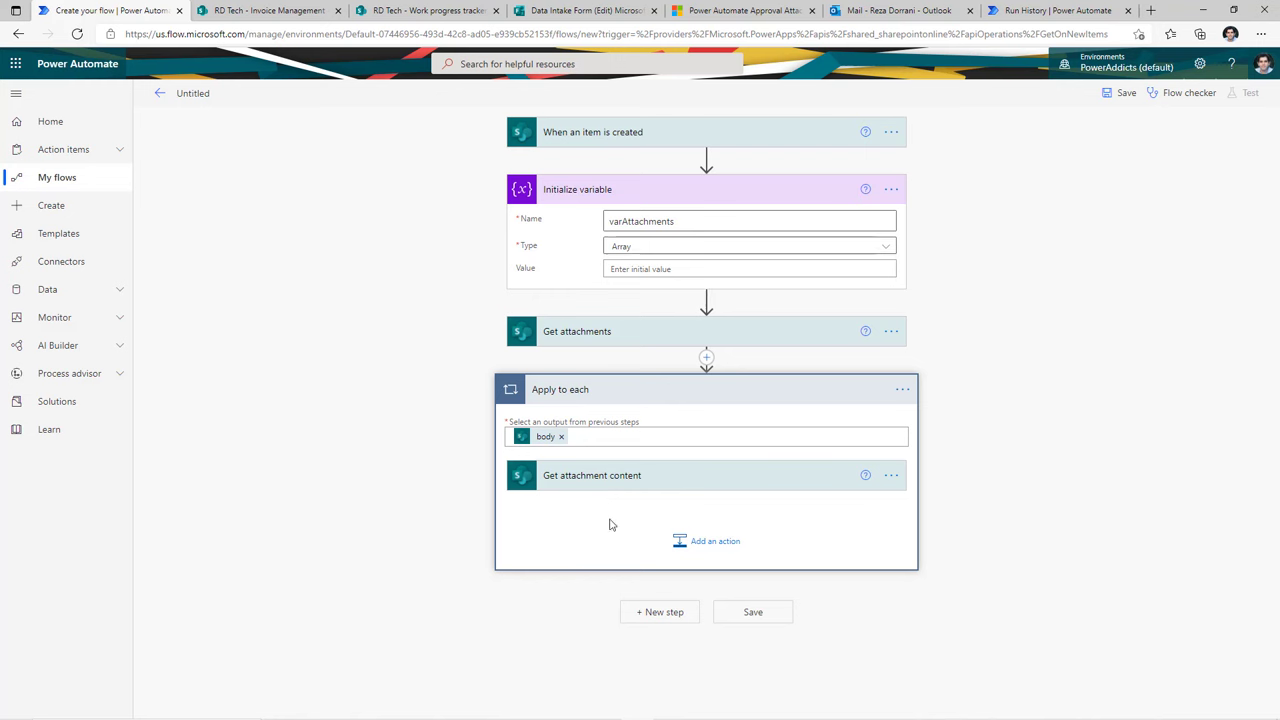
pyautogui.click(722, 545)
pyautogui.write('append')
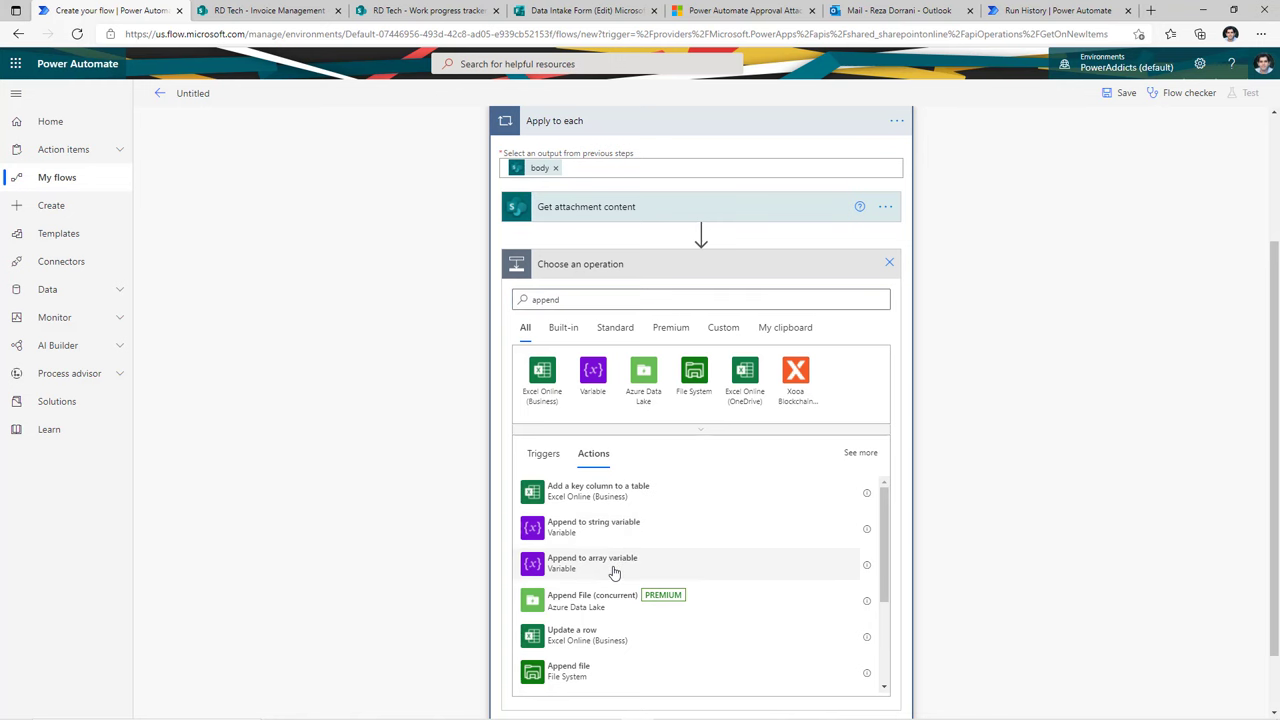
pyautogui.click(614, 565)
pyautogui.click(624, 482)
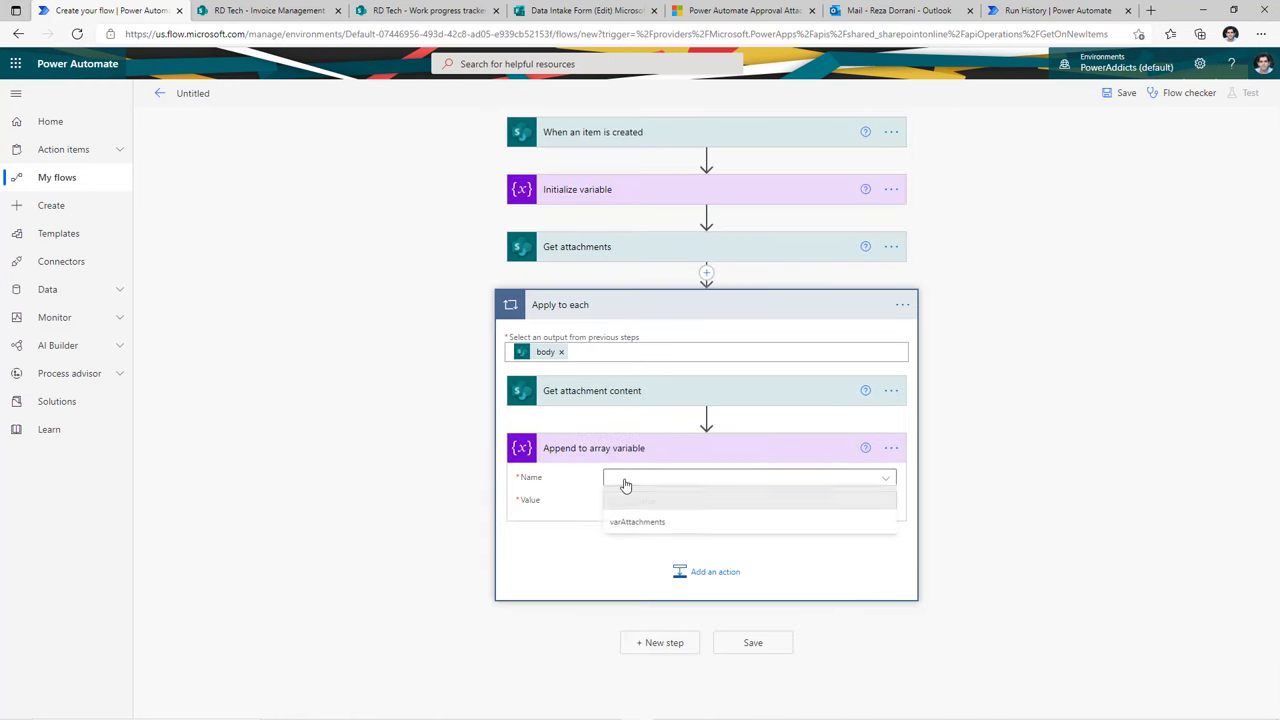
pyautogui.click(640, 523)
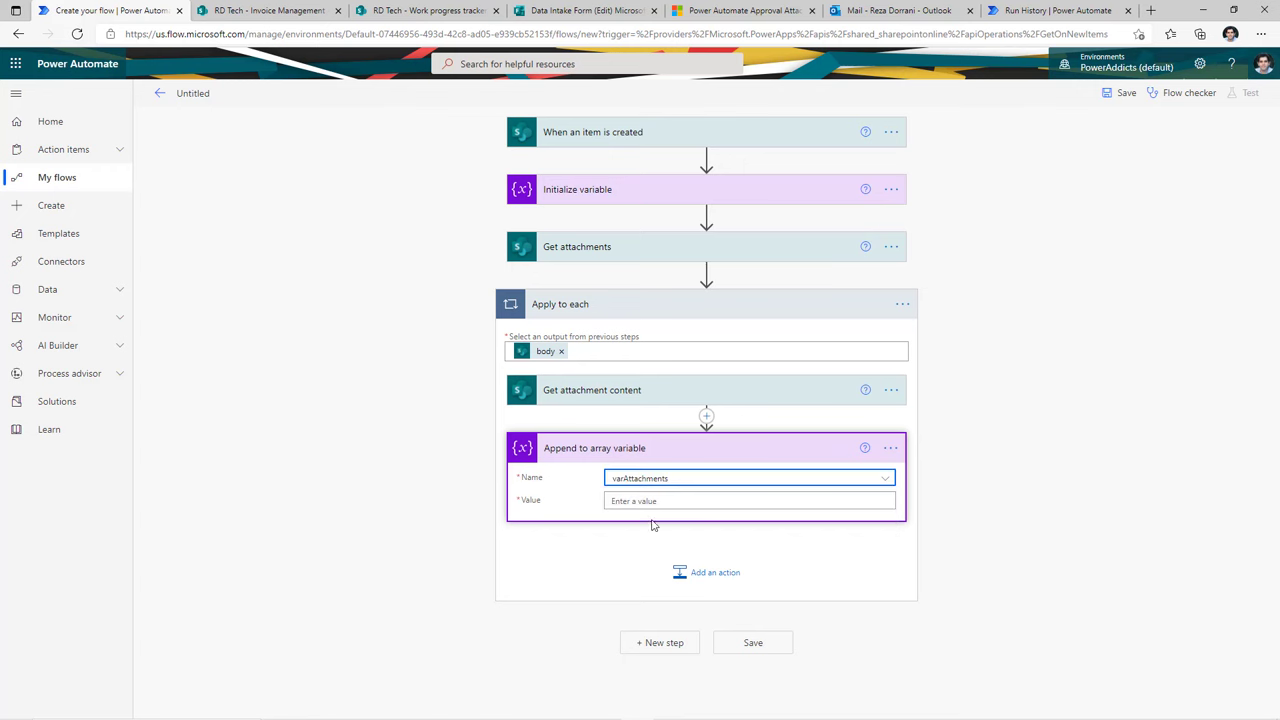
# Start the appended value as a JSON object in braces, with the "name" key set to DisplayName from Get attachments
pyautogui.click(634, 497)
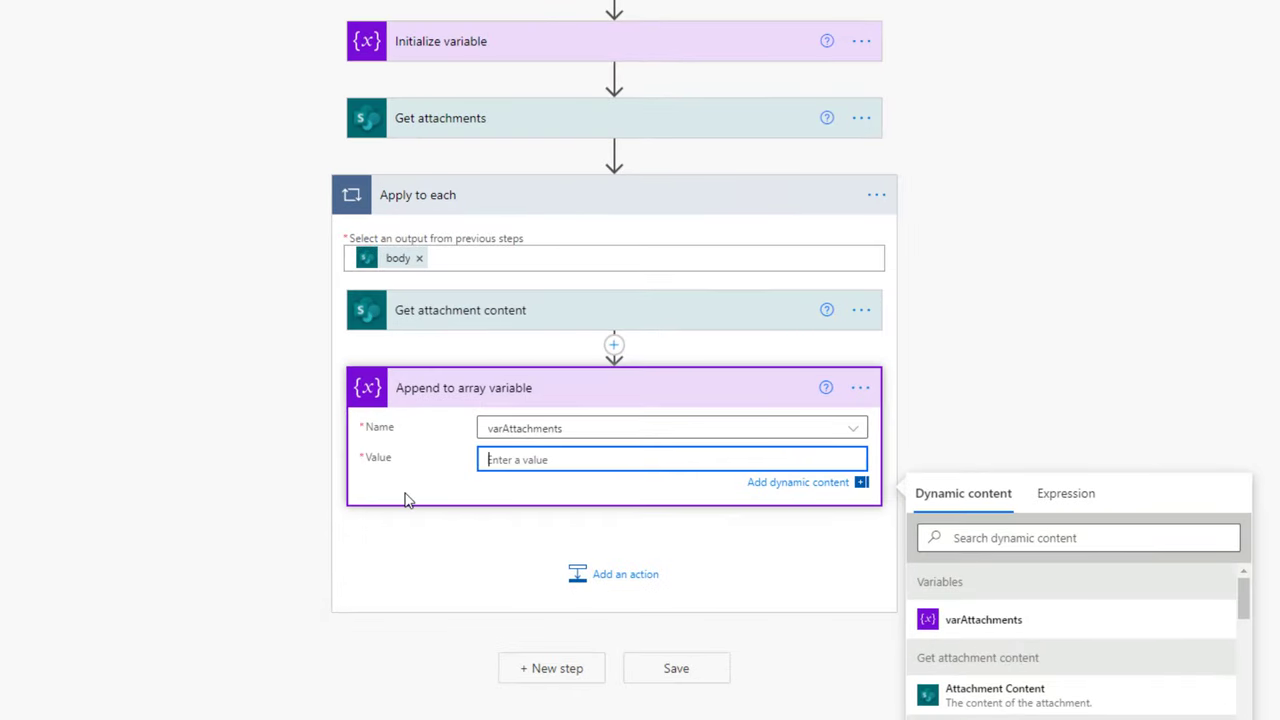
pyautogui.write('{')
pyautogui.press('Return')
pyautogui.press('Return')
pyautogui.press('Return')
pyautogui.press('Return')
pyautogui.write('}')
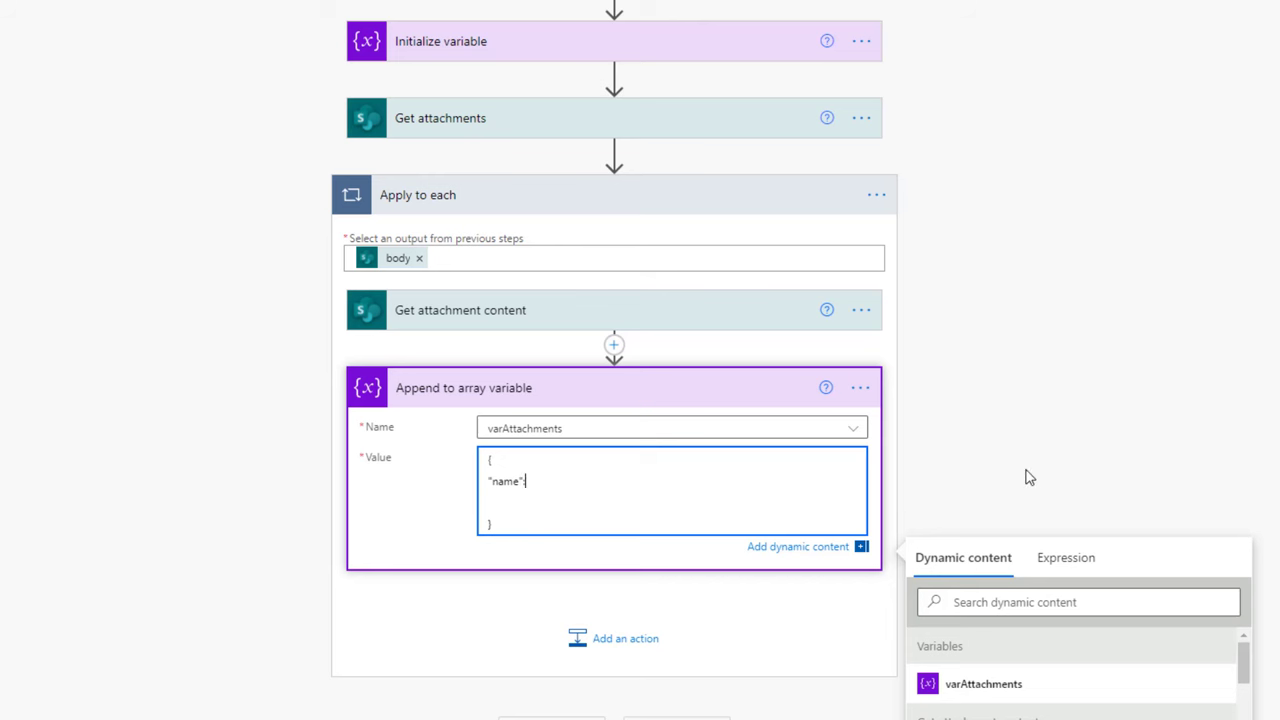
pyautogui.scroll(-3, 1030, 478)
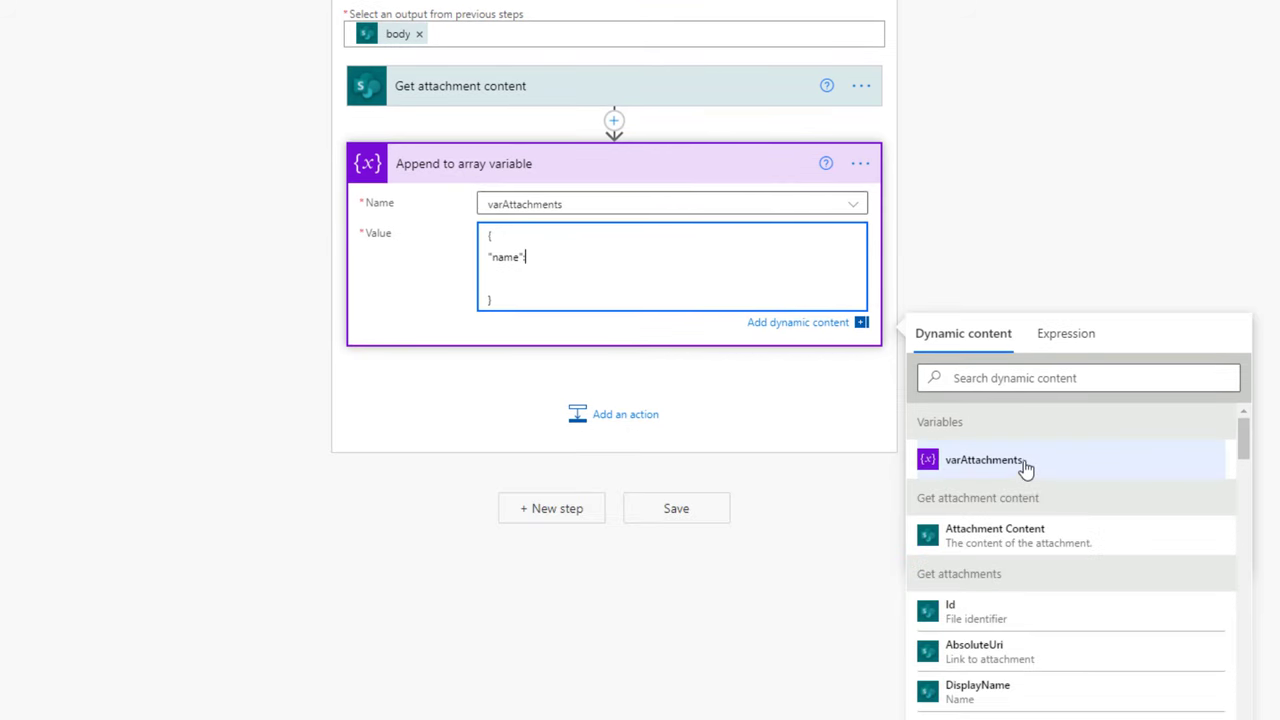
pyautogui.scroll(3, 640, 140)
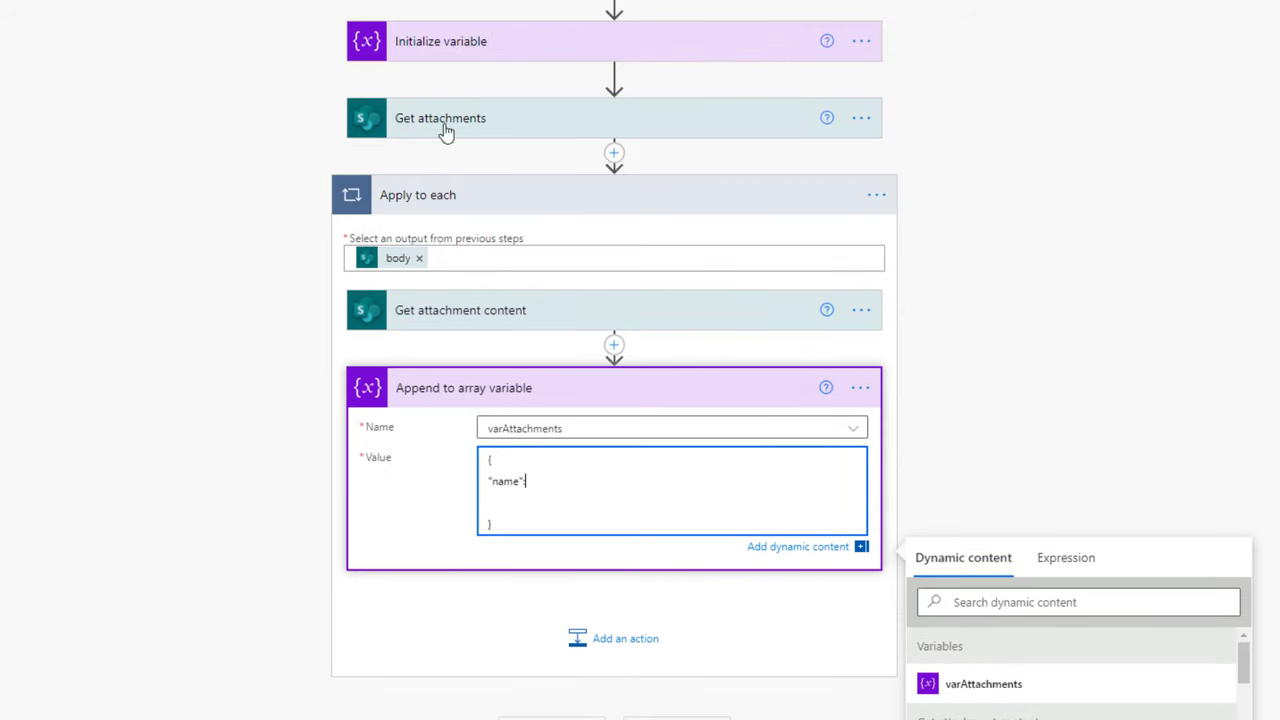
pyautogui.scroll(-5, 1050, 653)
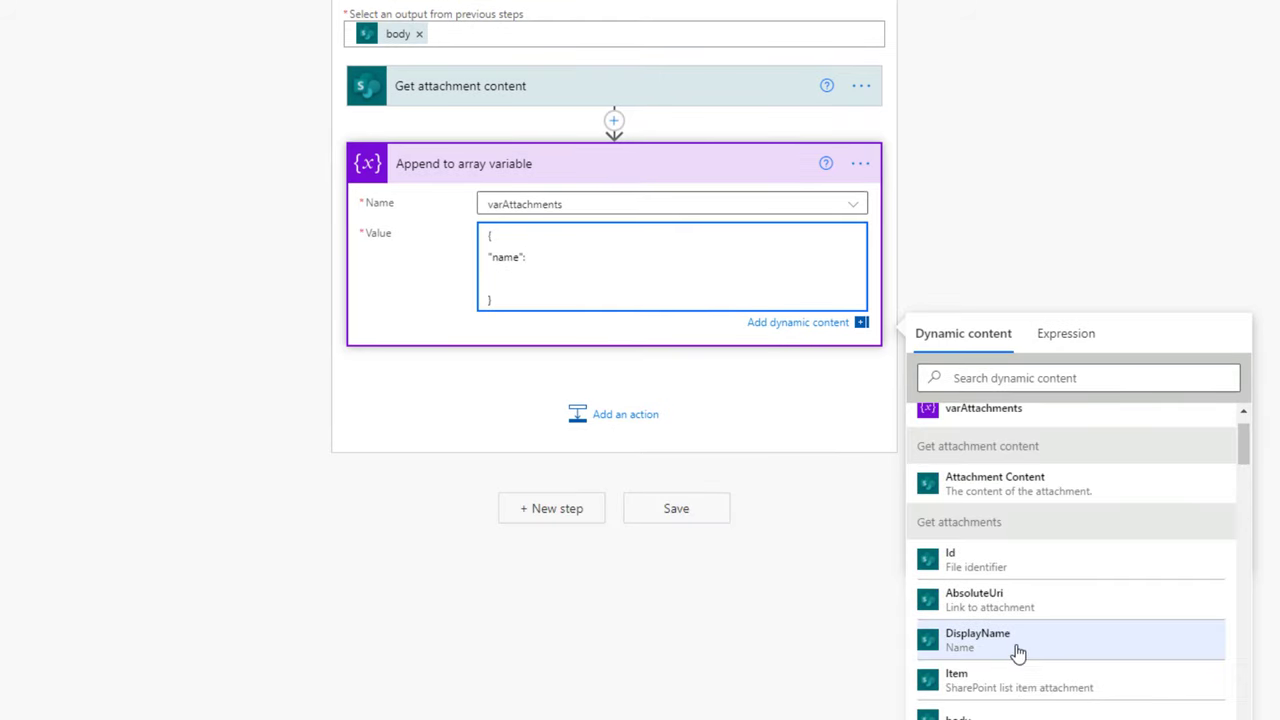
pyautogui.click(1015, 650)
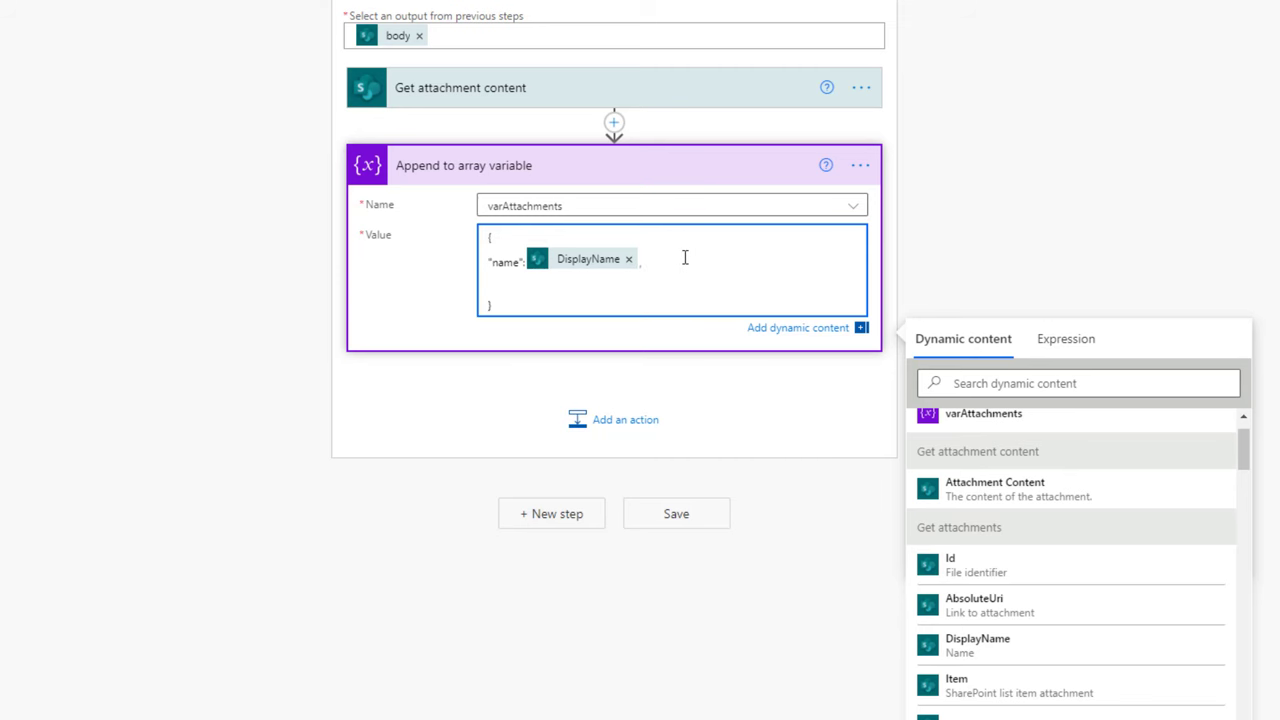
# Add a "content" key to the JSON object, separated by a comma and set to Attachment Content from Get attachment content
pyautogui.write(',')
pyautogui.press('Return')
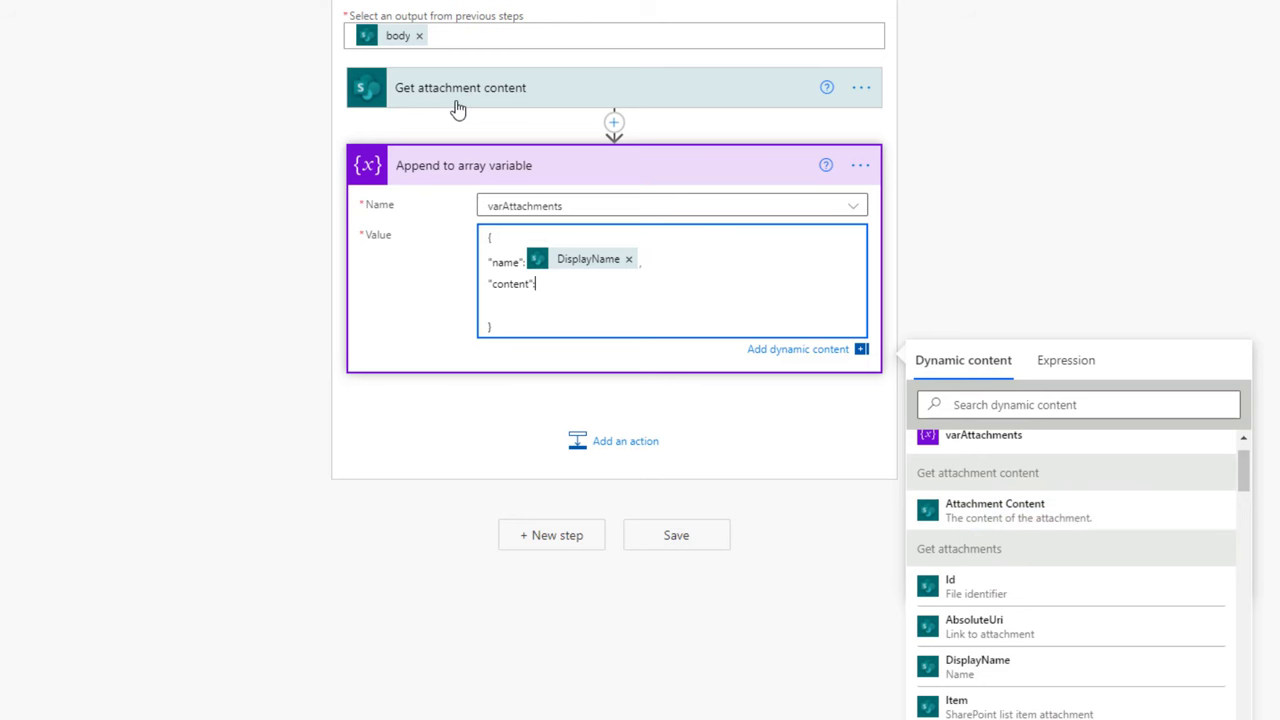
pyautogui.click(997, 532)
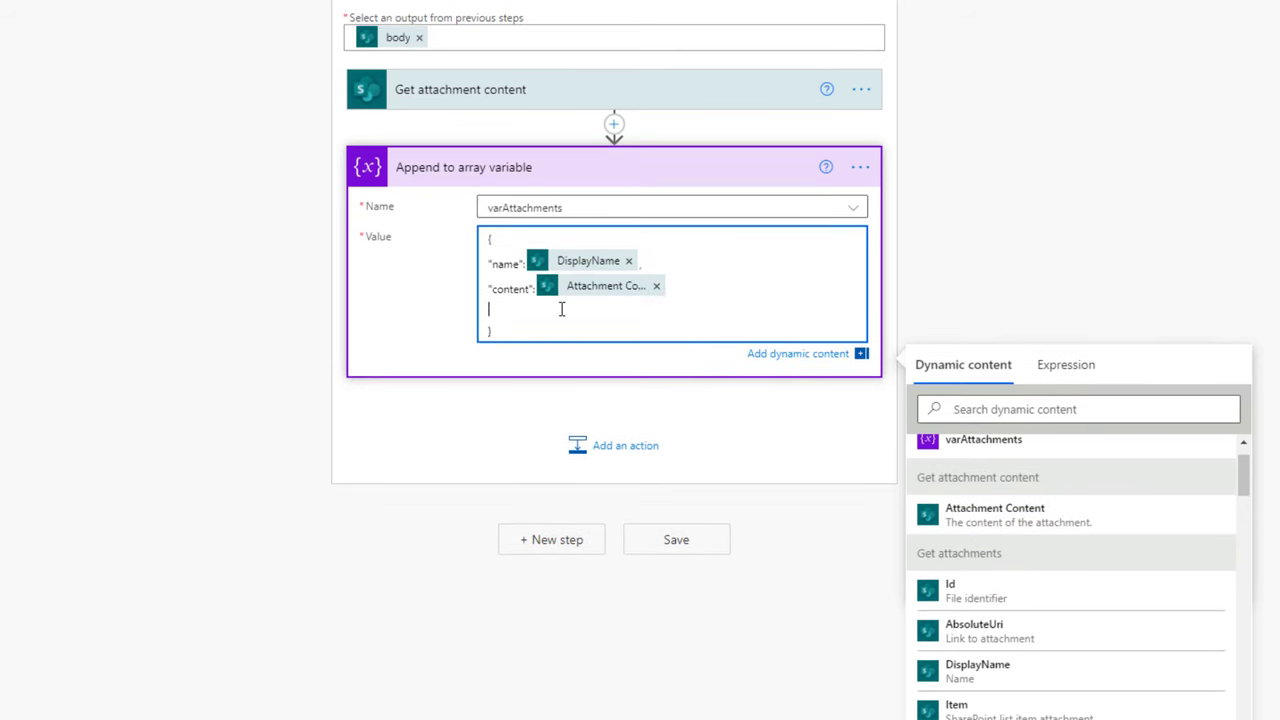
pyautogui.click(636, 377)
pyautogui.scroll(2, 636, 377)
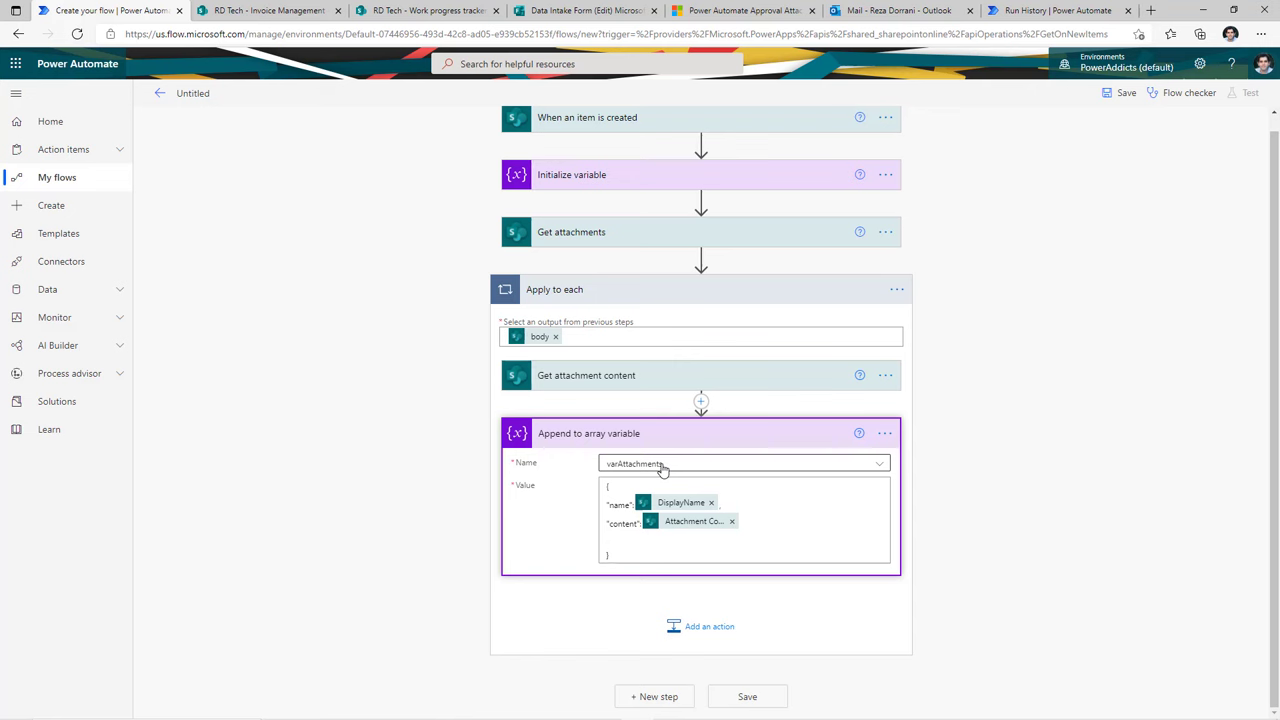
# Add a Start and wait for an approval action, Approve/Reject - First to respond, titled "work task" plus the trigger's Title, and assign the approver
pyautogui.click(658, 700)
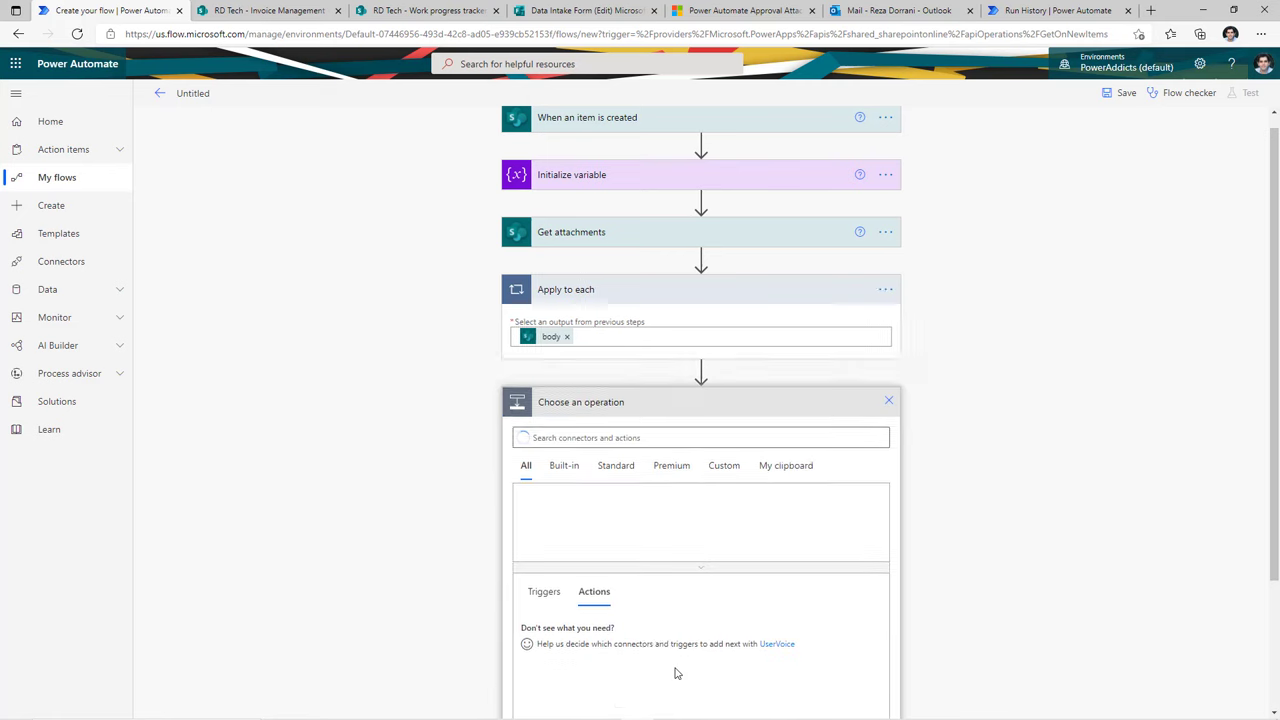
pyautogui.write('start and wait')
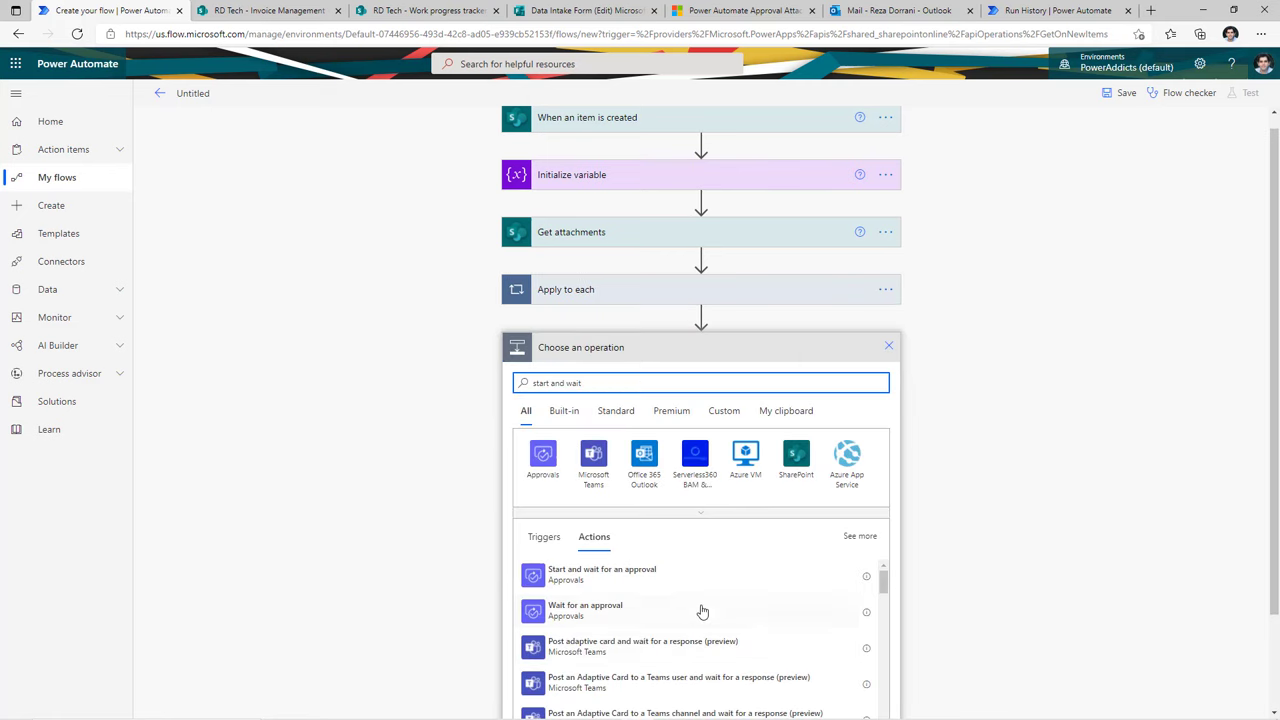
pyautogui.click(643, 581)
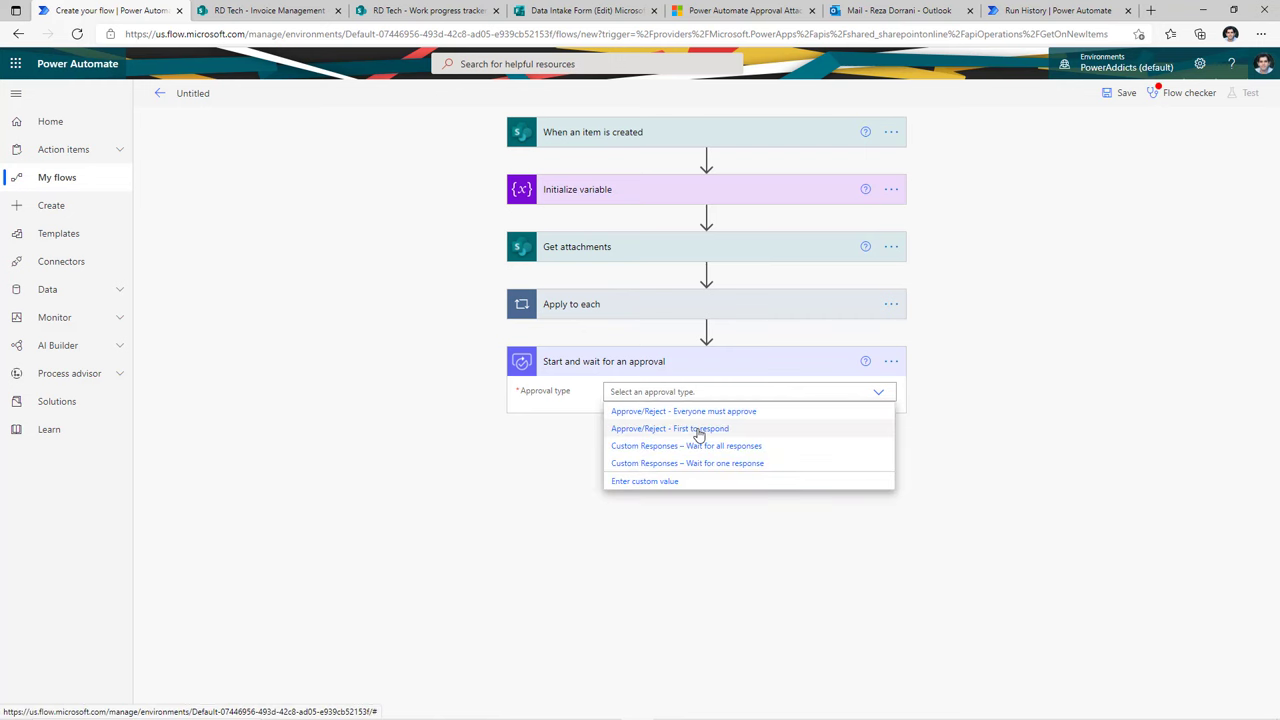
pyautogui.click(698, 432)
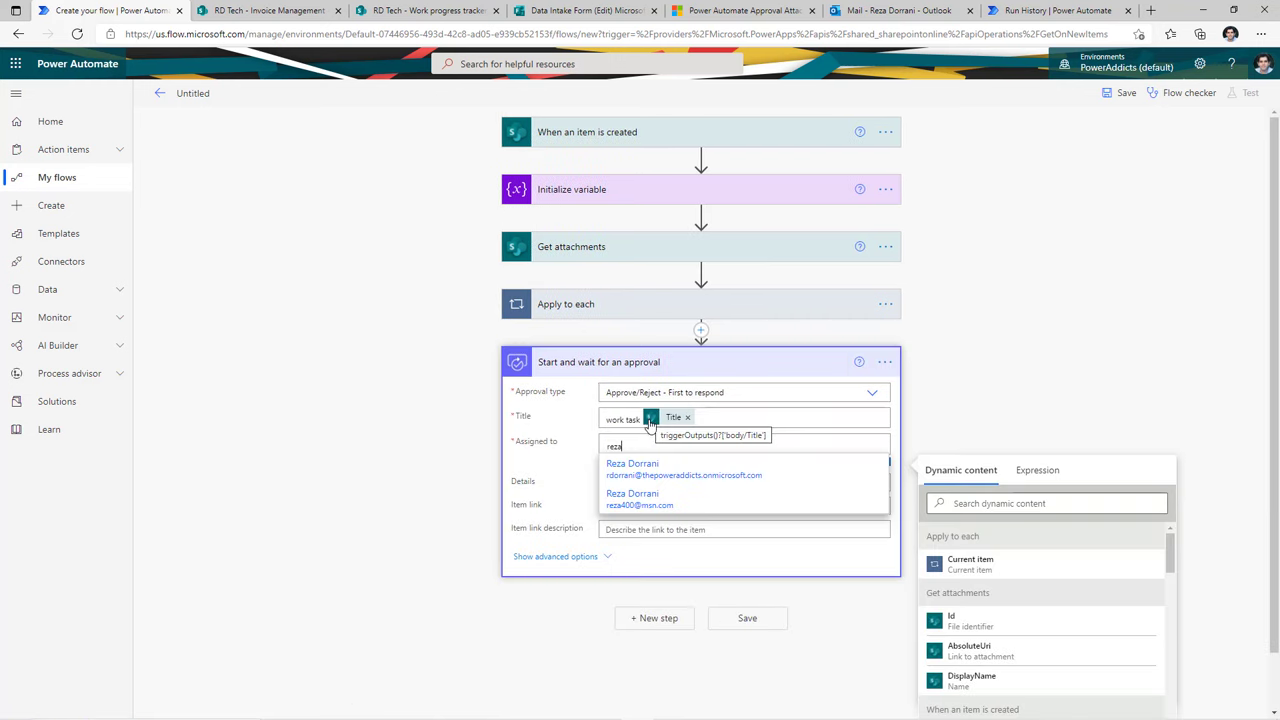
pyautogui.click(661, 476)
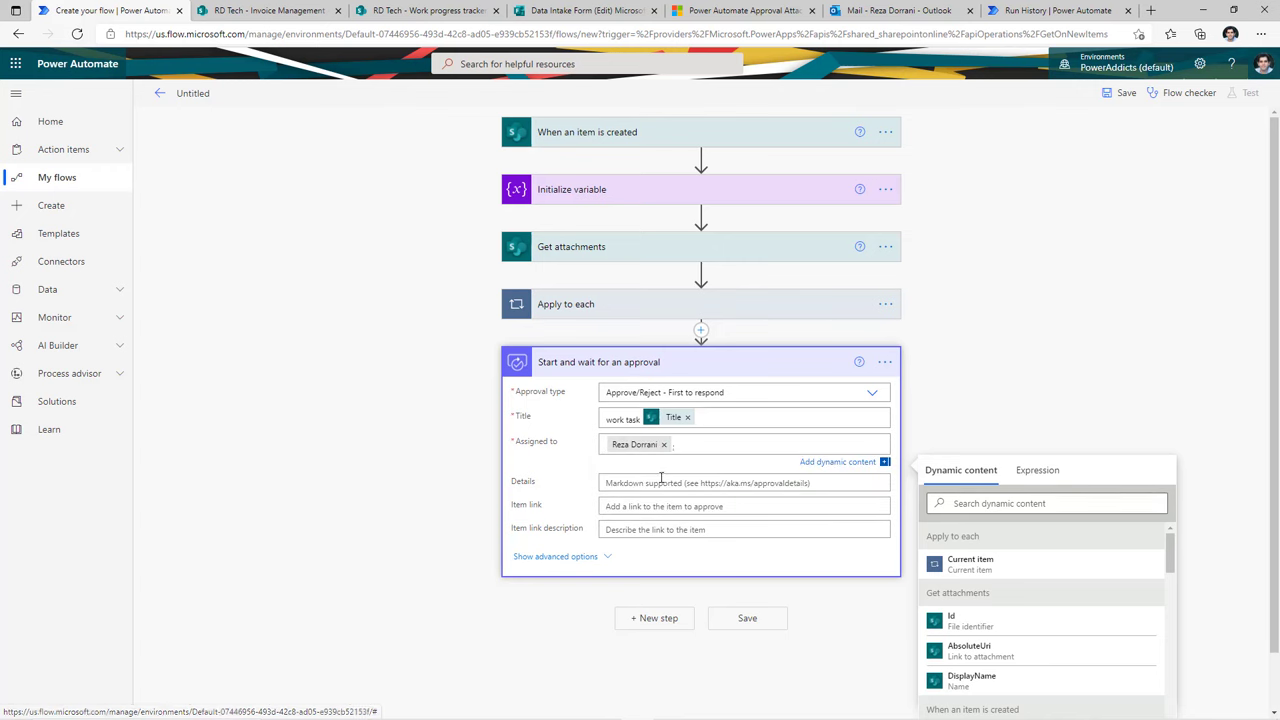
# Show the approval's advanced options, switch Attachments to entire-array input, and set it to the varAttachments variable
pyautogui.click(608, 557)
pyautogui.scroll(-1, 610, 560)
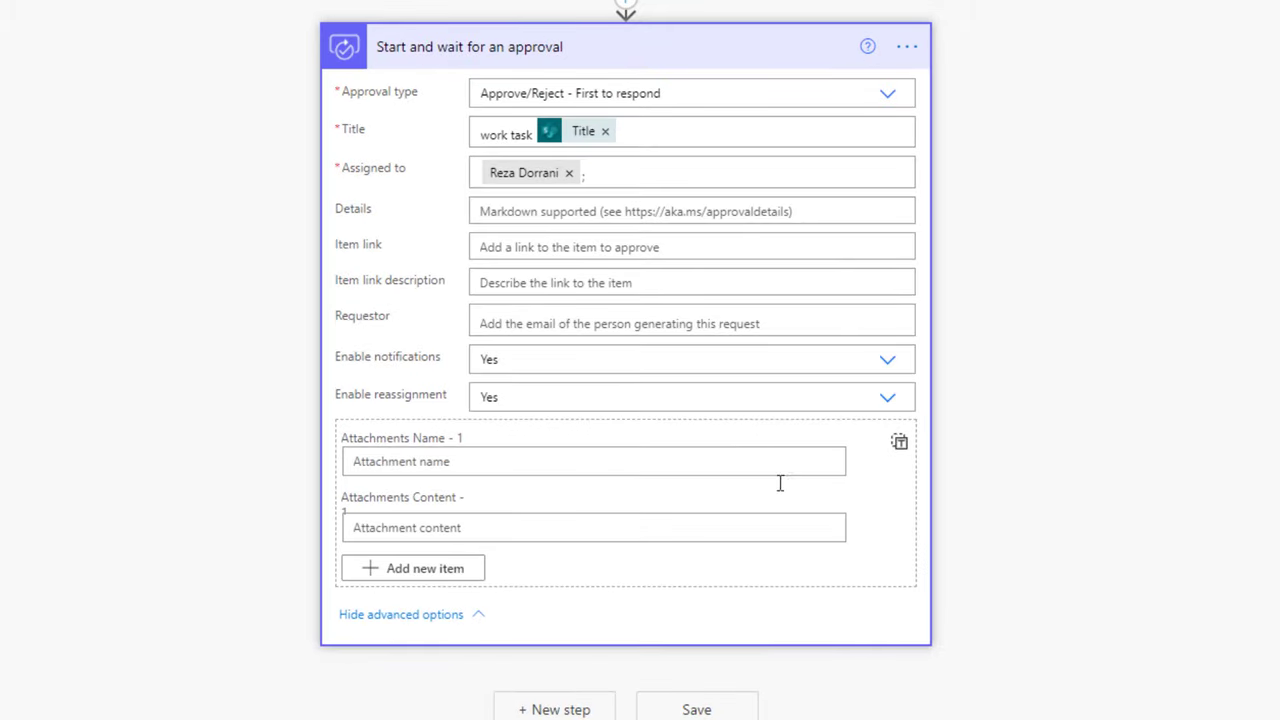
pyautogui.click(899, 446)
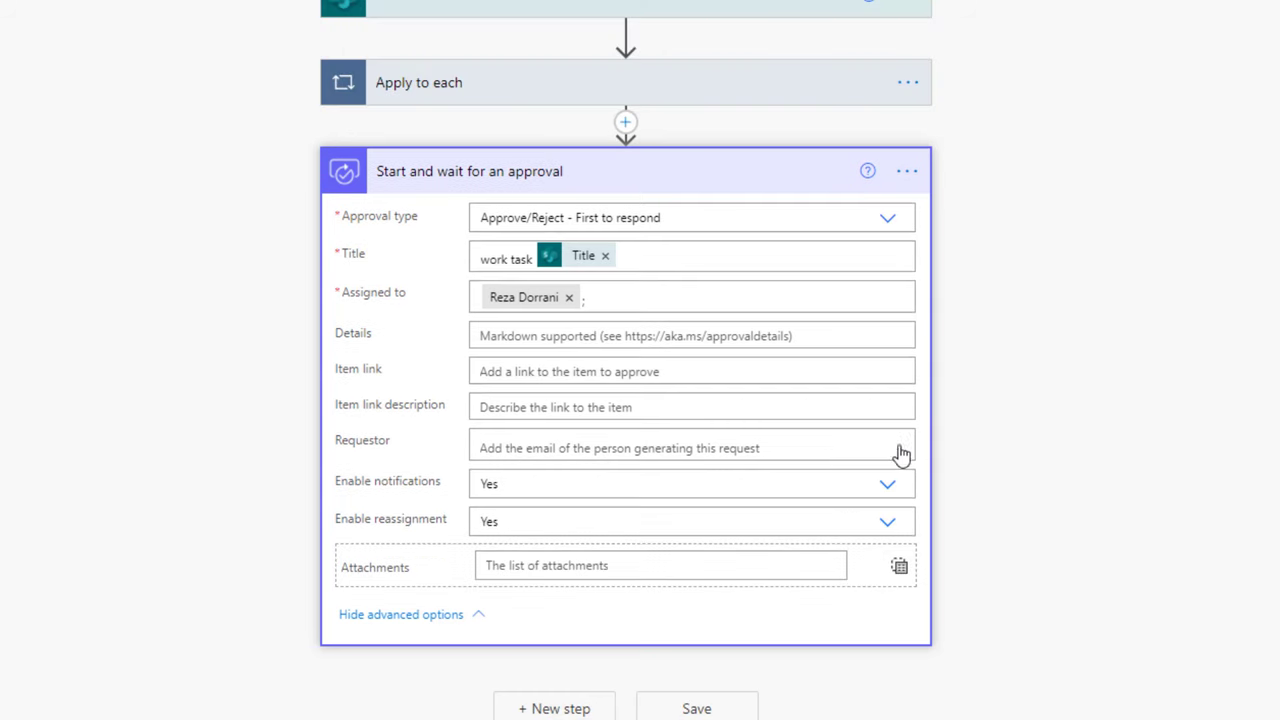
pyautogui.click(525, 565)
pyautogui.scroll(-1, 529, 563)
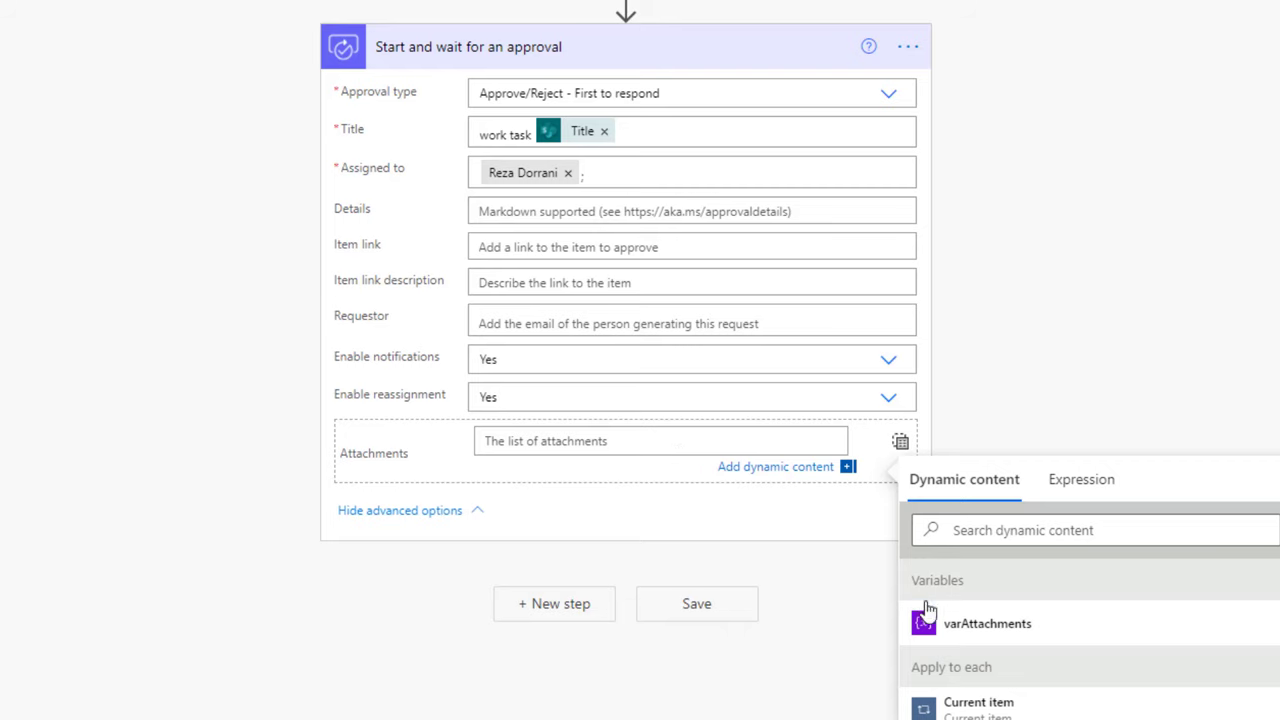
pyautogui.click(970, 627)
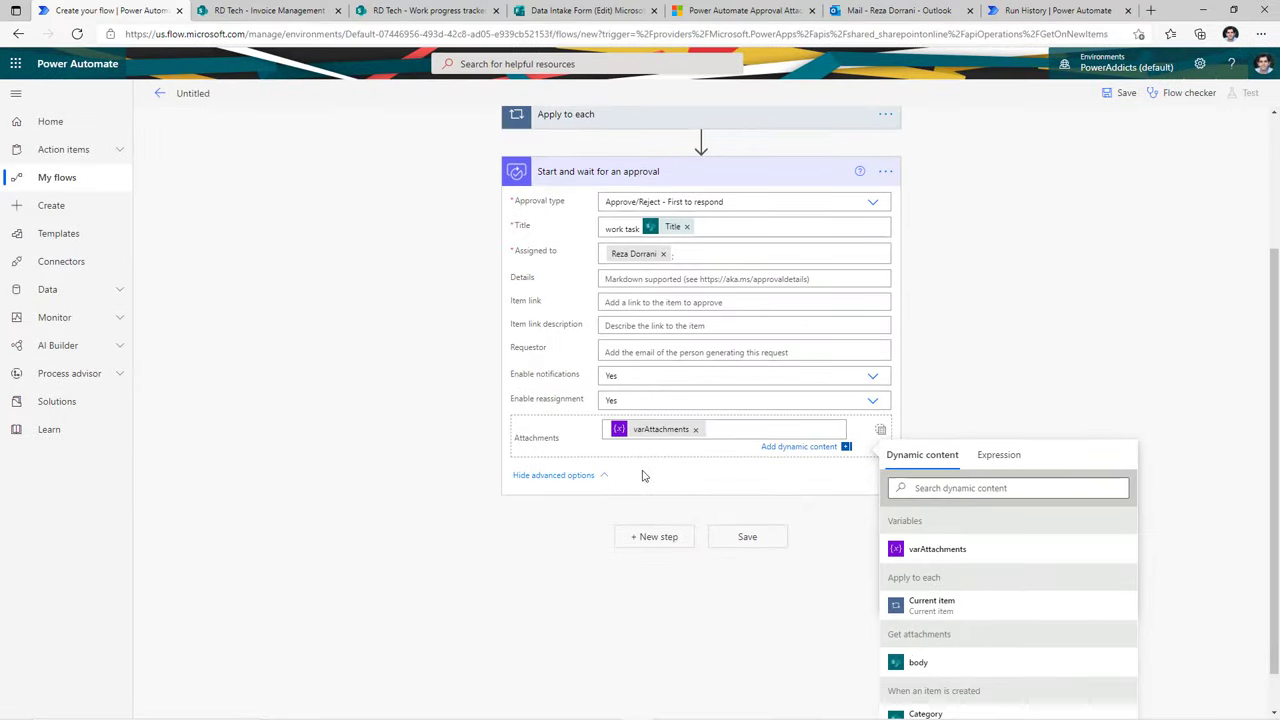
# Add a Condition checking that Outcome is equal to Approve, with a Compose of "Approved" under If yes and "Rejected" under If no
pyautogui.click(655, 537)
pyautogui.write('condition')
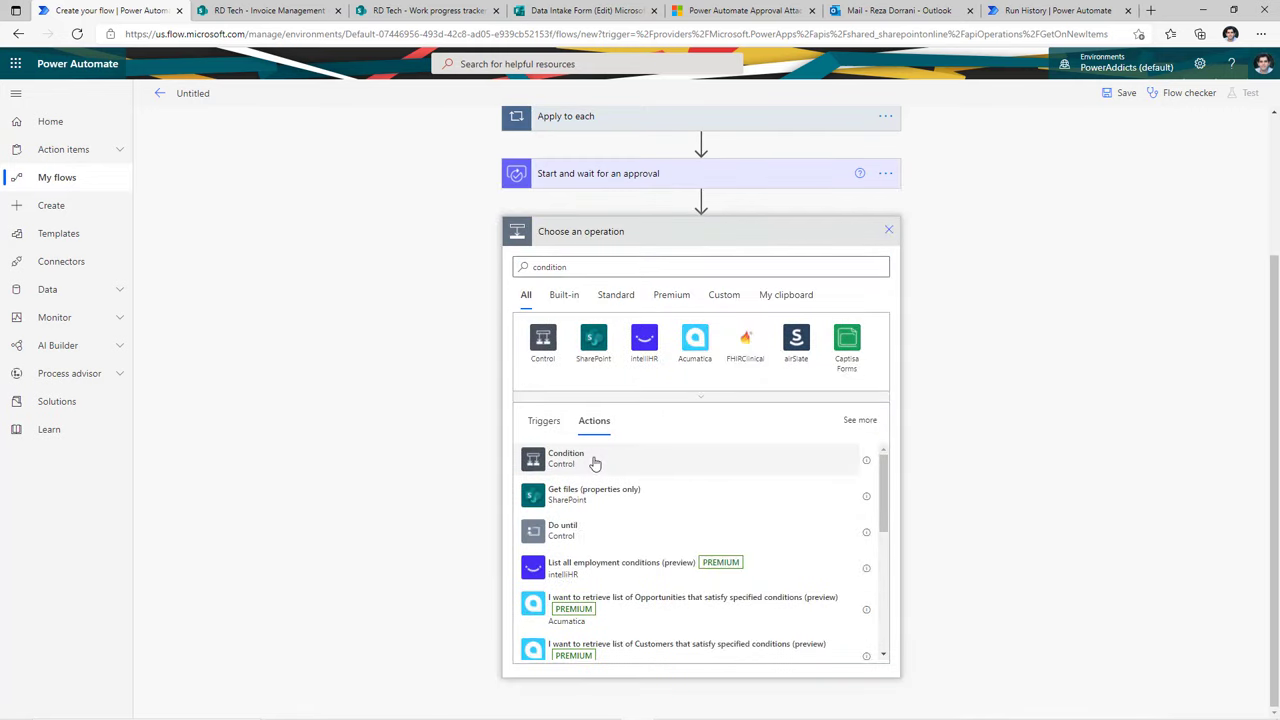
pyautogui.click(591, 460)
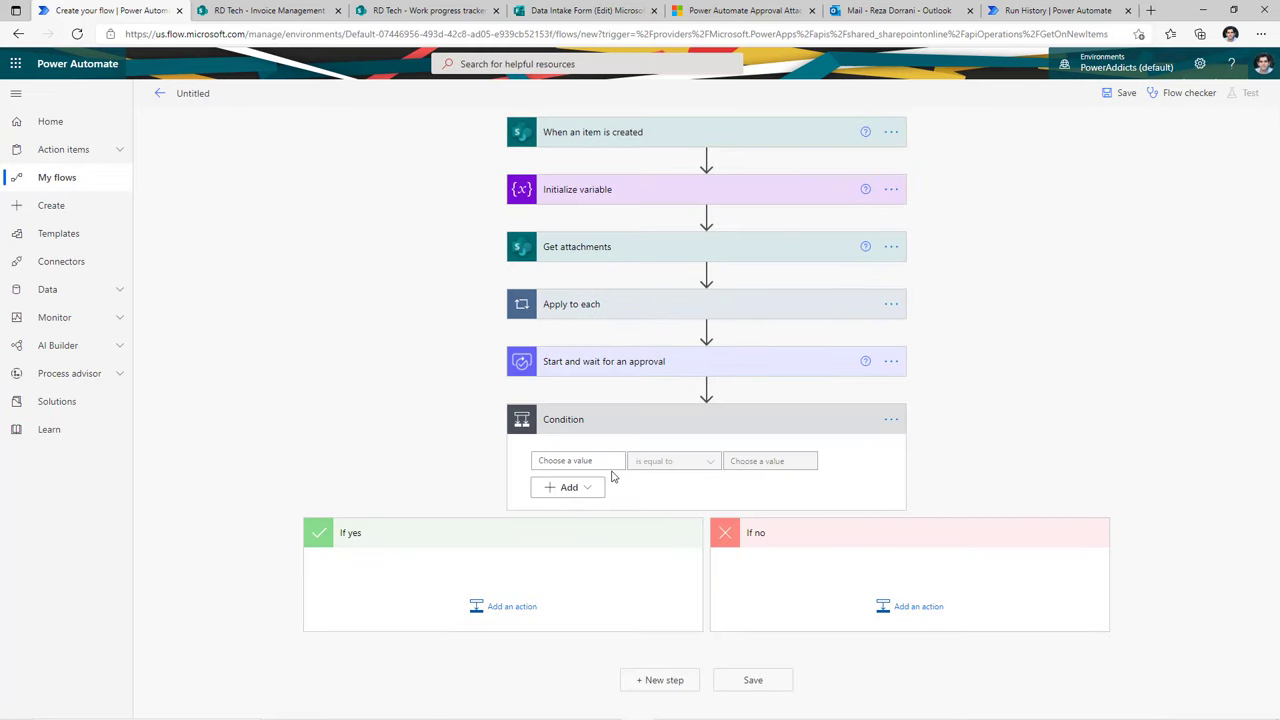
pyautogui.click(603, 464)
pyautogui.click(640, 482)
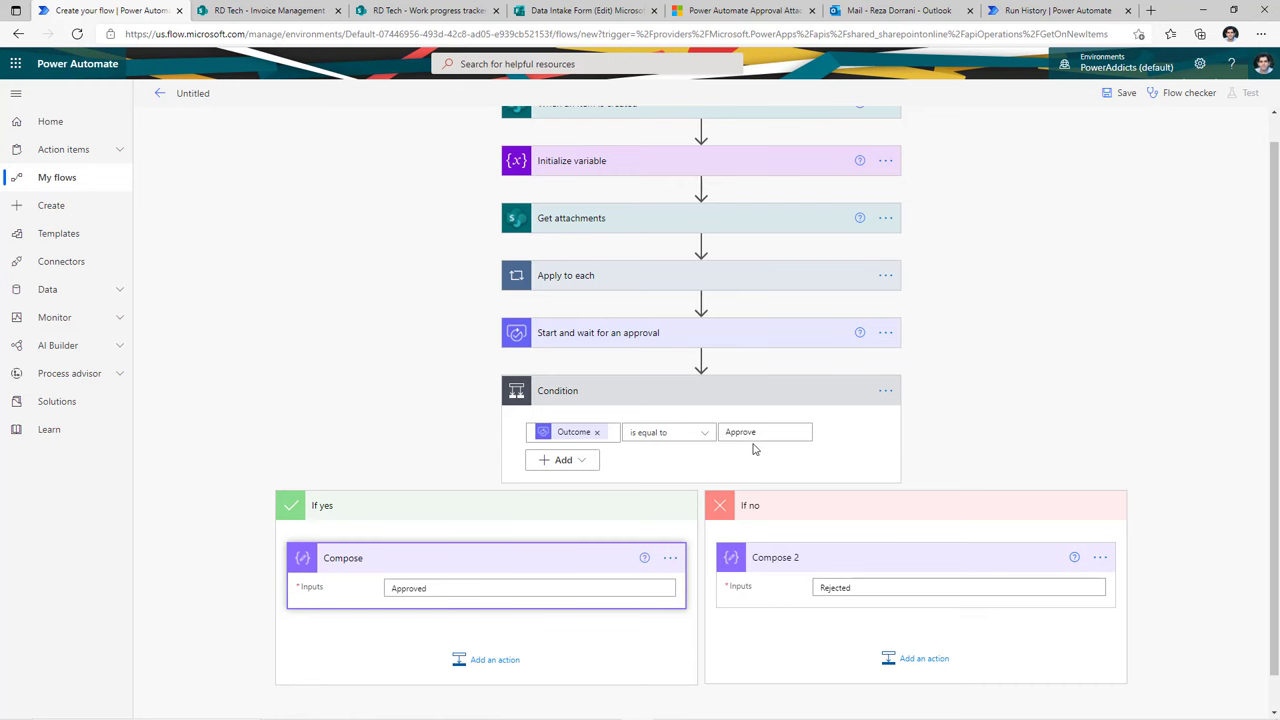
pyautogui.scroll(-1, 729, 493)
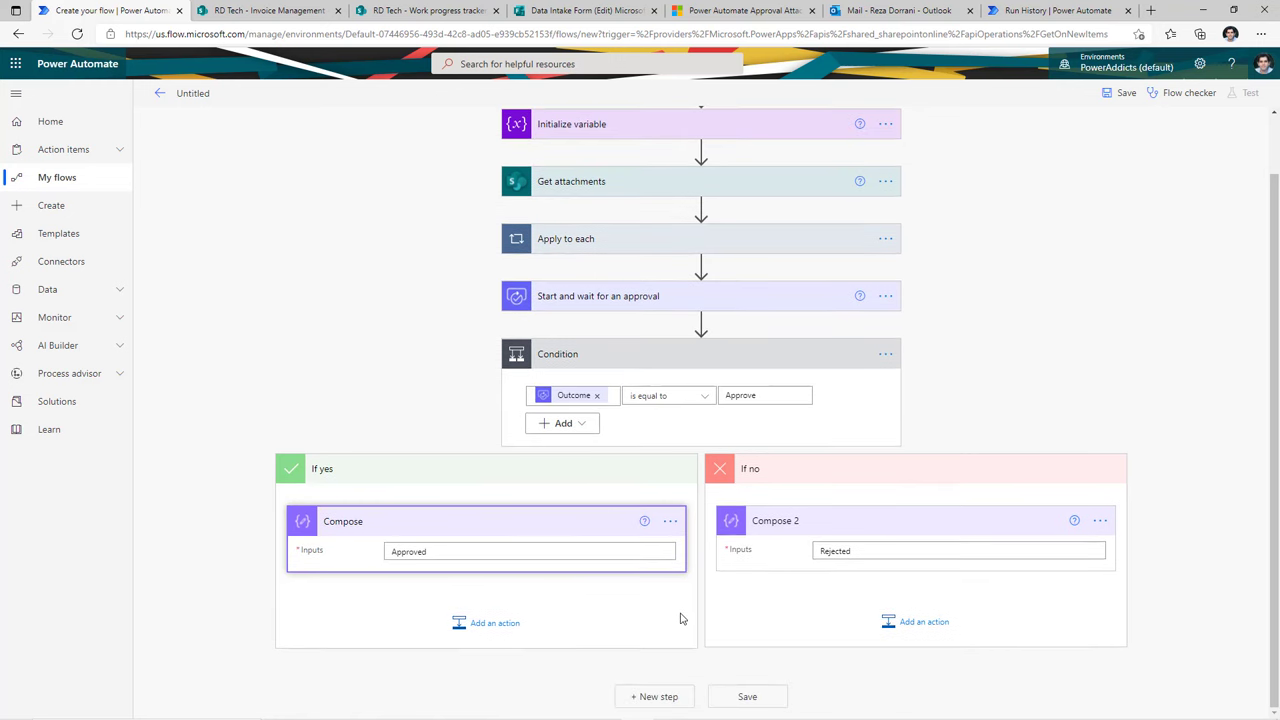
# Name the flow "Work progress item attachments approval", save it, and return to its details page
pyautogui.click(200, 93)
pyautogui.write('Work progress item attachments approval')
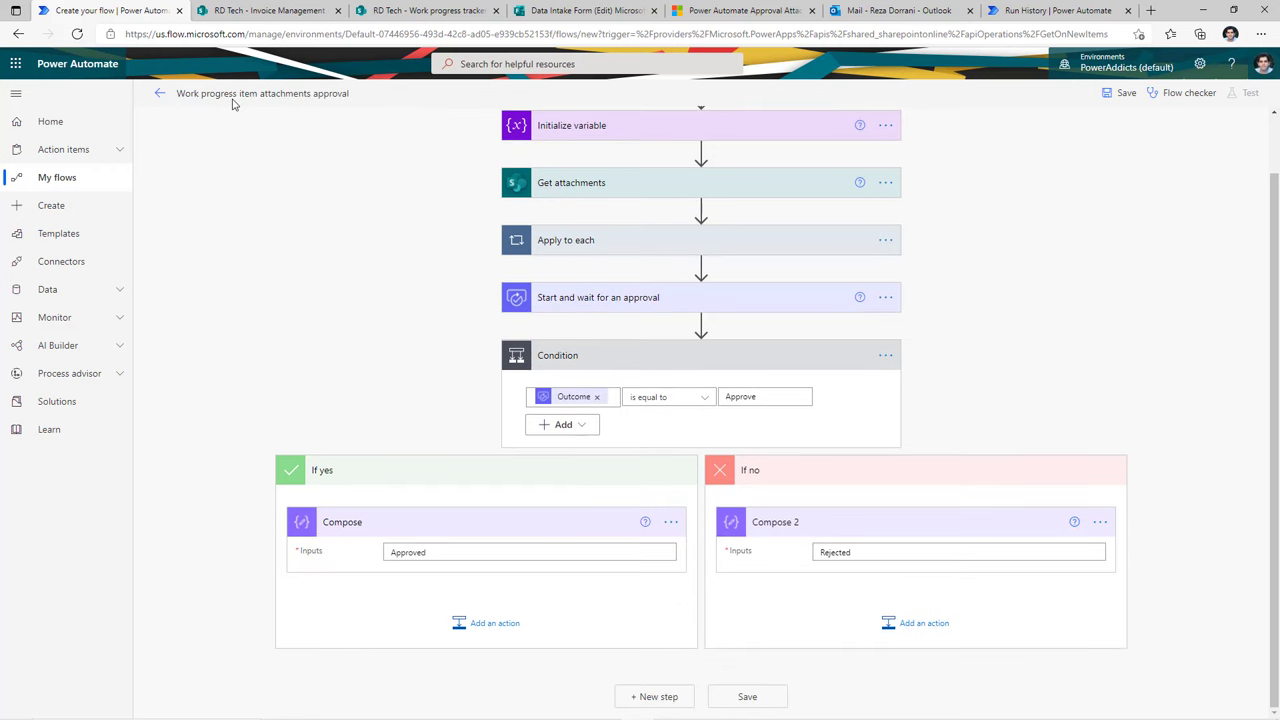
pyautogui.press('Return')
pyautogui.click(1123, 96)
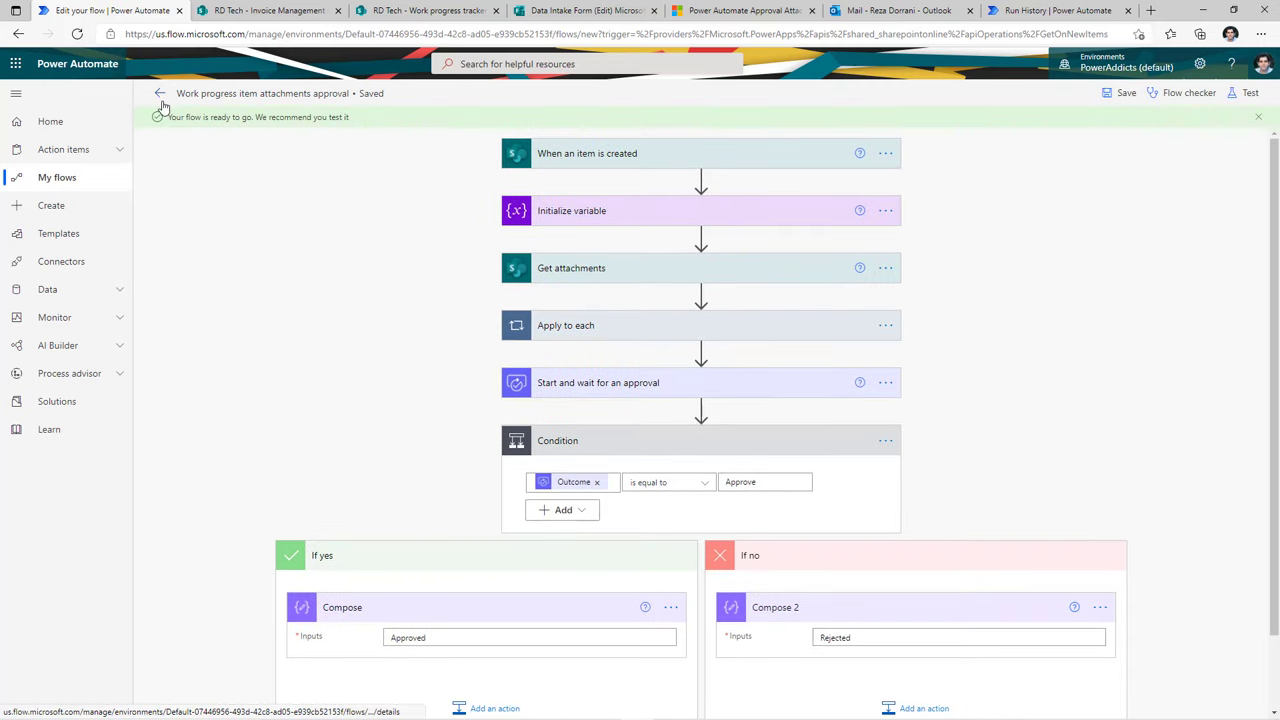
pyautogui.click(161, 97)
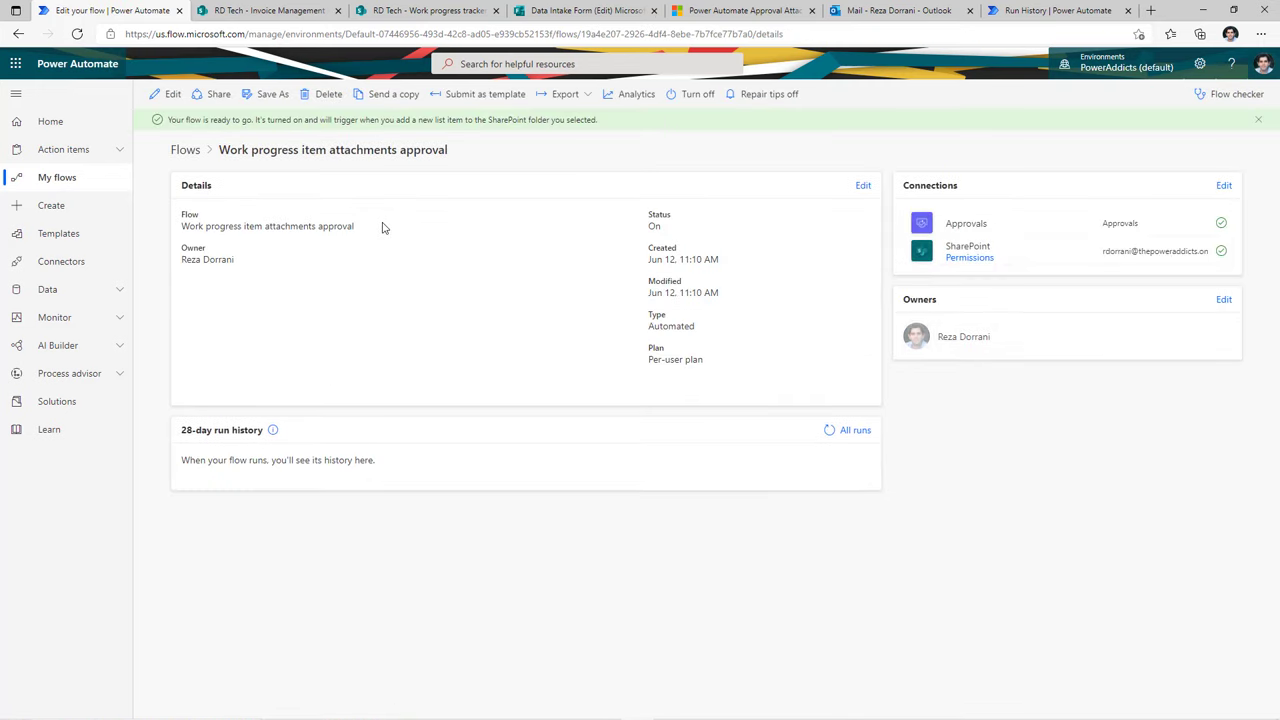
# Switch to the SharePoint Work progress tracker list and start a new item with work item and description "Responsive design"
pyautogui.click(425, 10)
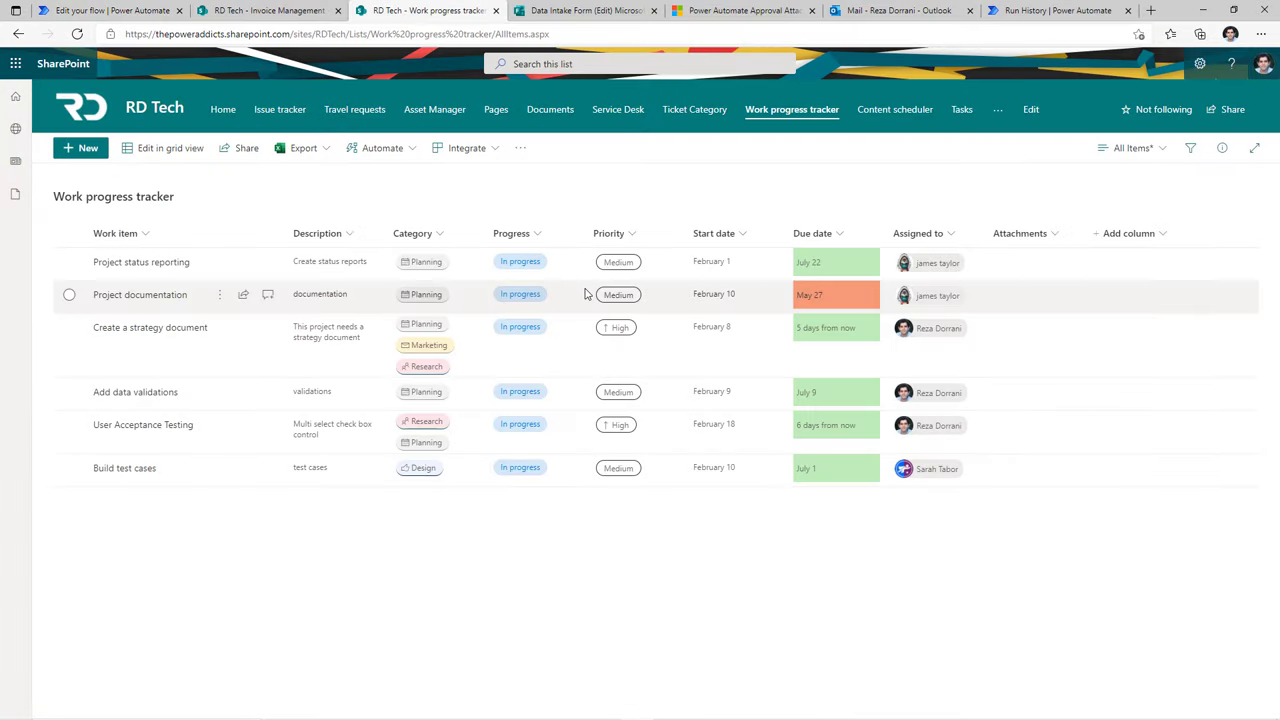
pyautogui.click(88, 148)
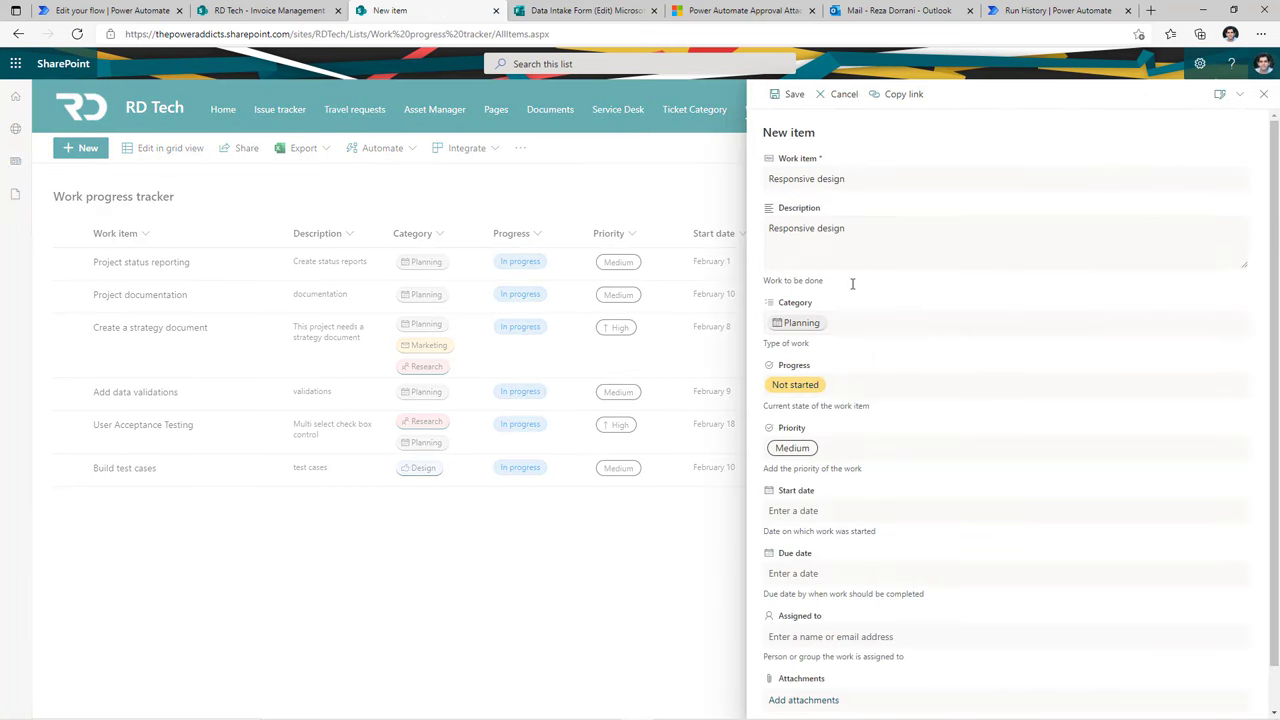
pyautogui.scroll(-1, 838, 630)
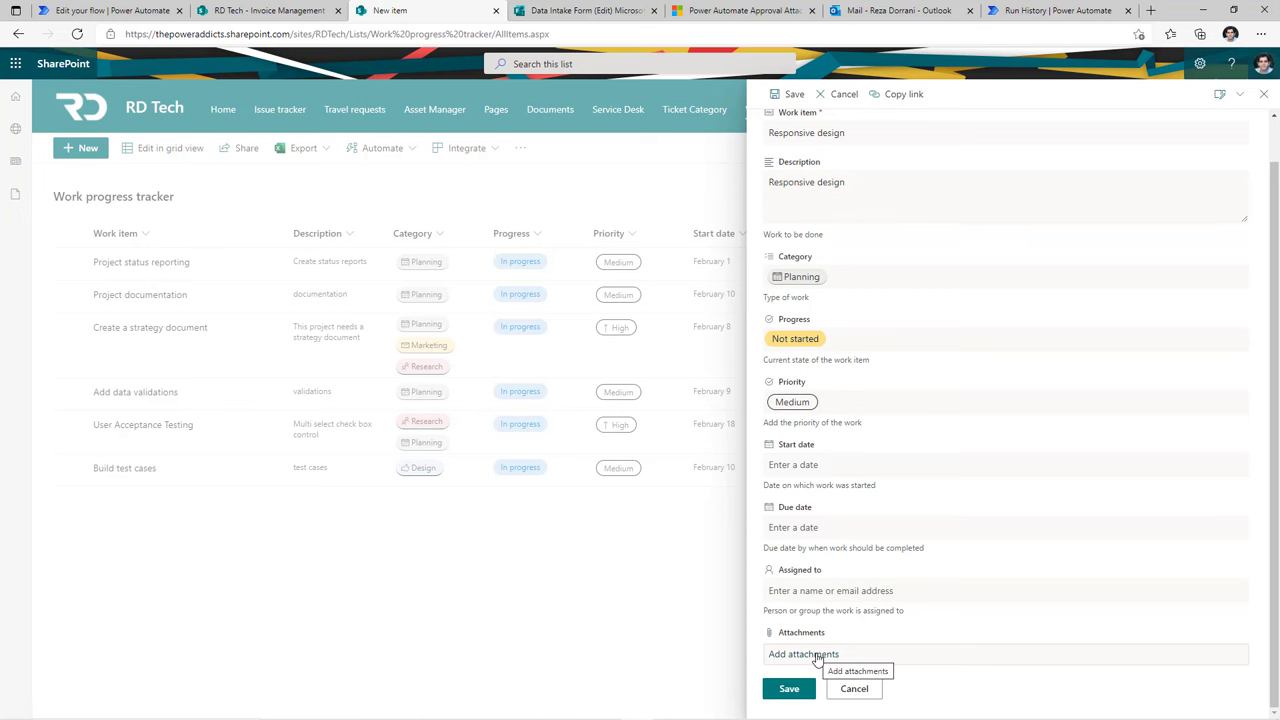
# Attach Localization.xlsx, Invoice 4672.pdf and Lab - File Archiving using flow.docx to the new item, and save it
pyautogui.click(818, 656)
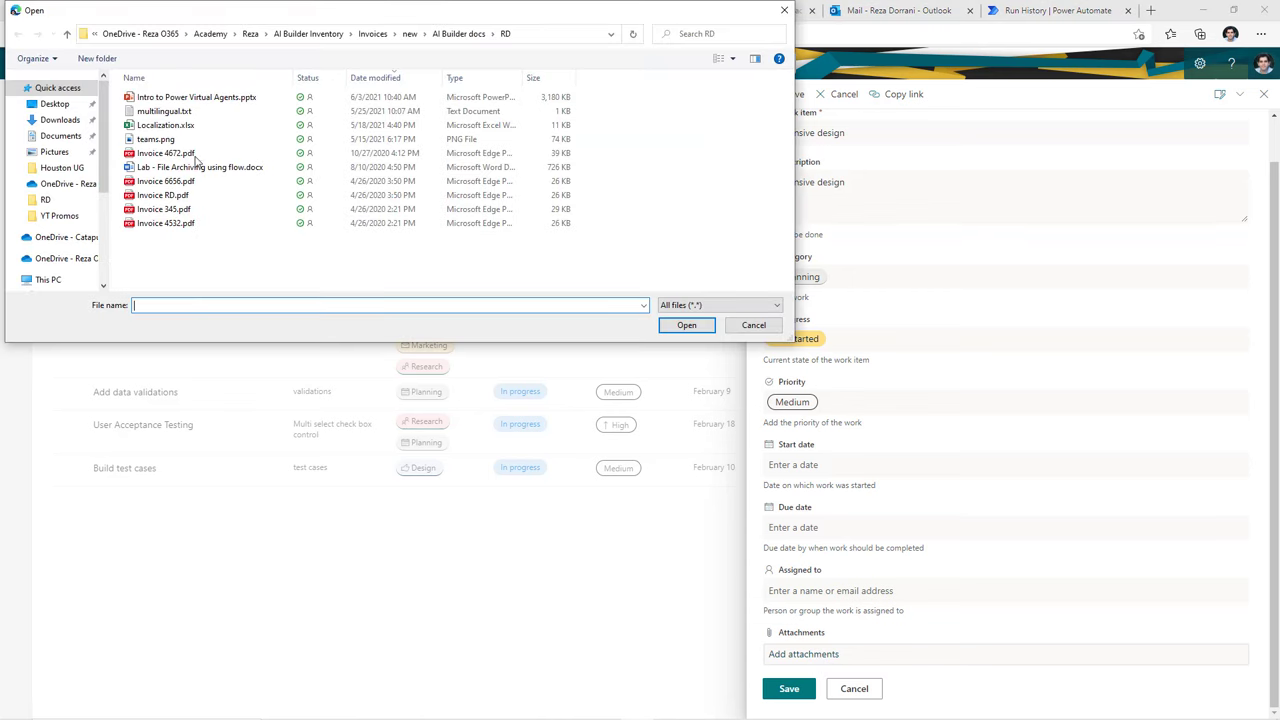
pyautogui.click(215, 126)
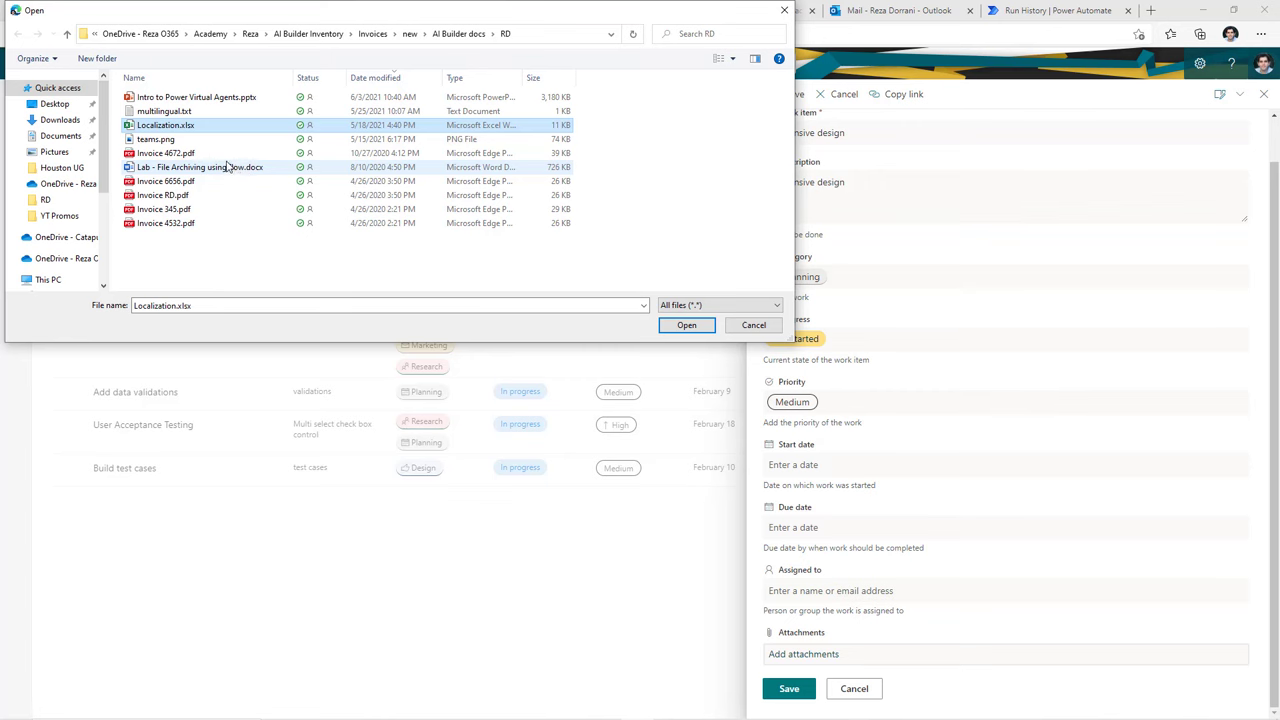
pyautogui.keyDown('ctrl'); pyautogui.click(206, 155); pyautogui.keyUp('ctrl')
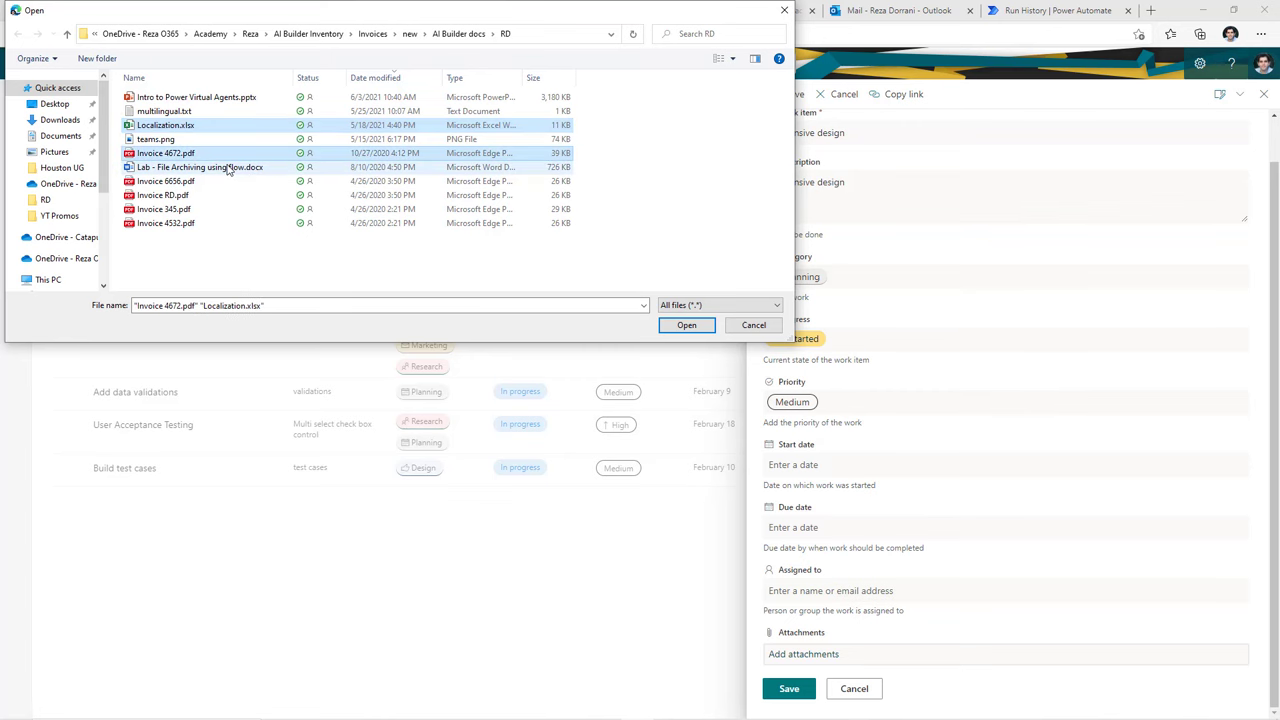
pyautogui.keyDown('ctrl'); pyautogui.click(228, 168); pyautogui.keyUp('ctrl')
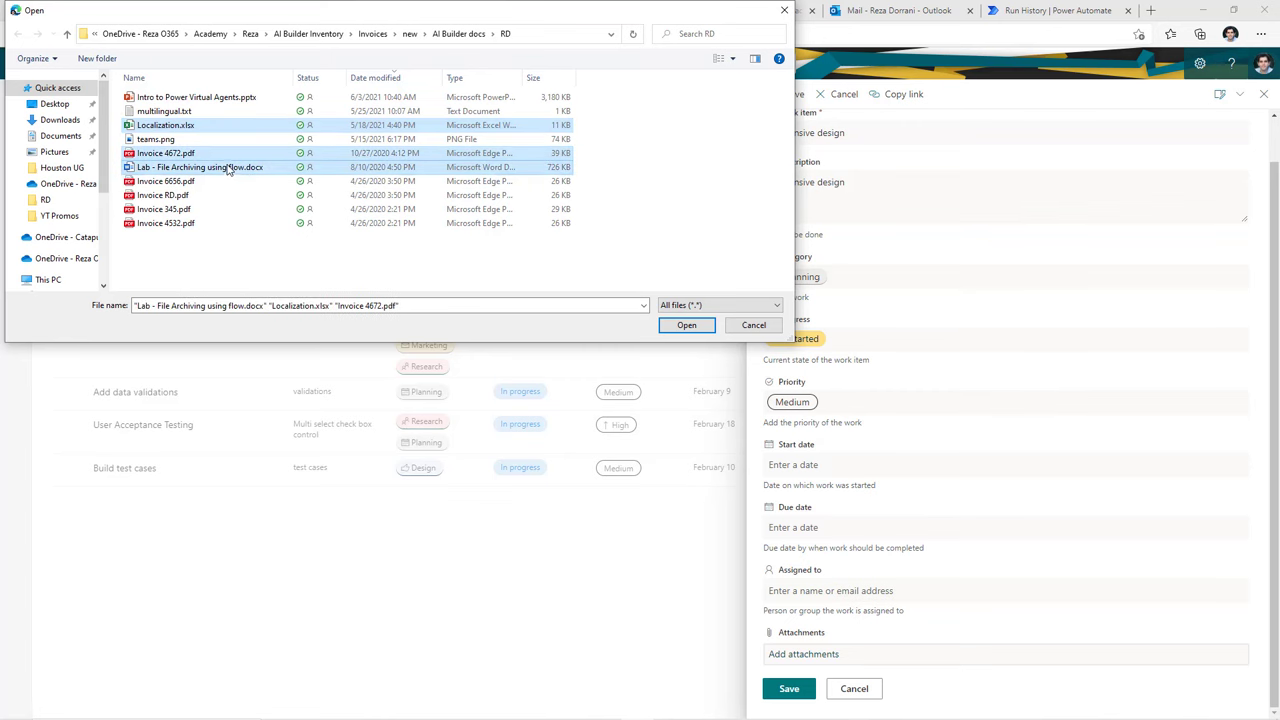
pyautogui.click(690, 326)
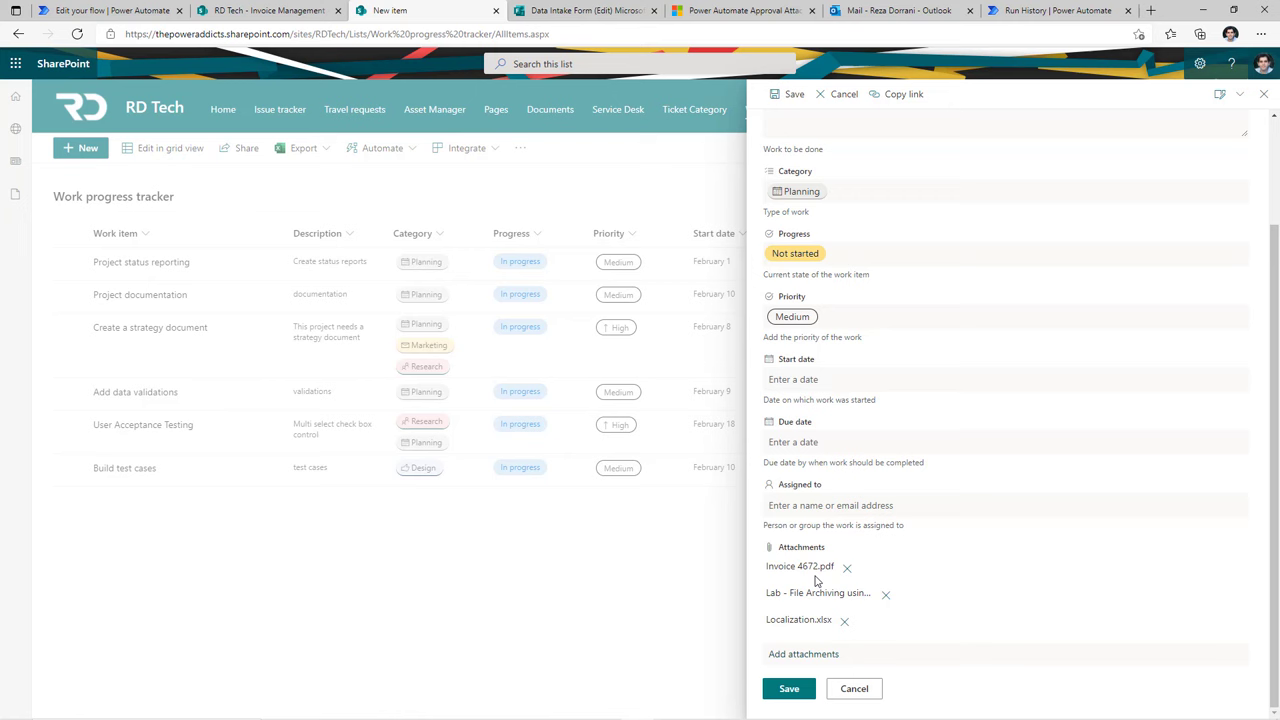
pyautogui.click(790, 688)
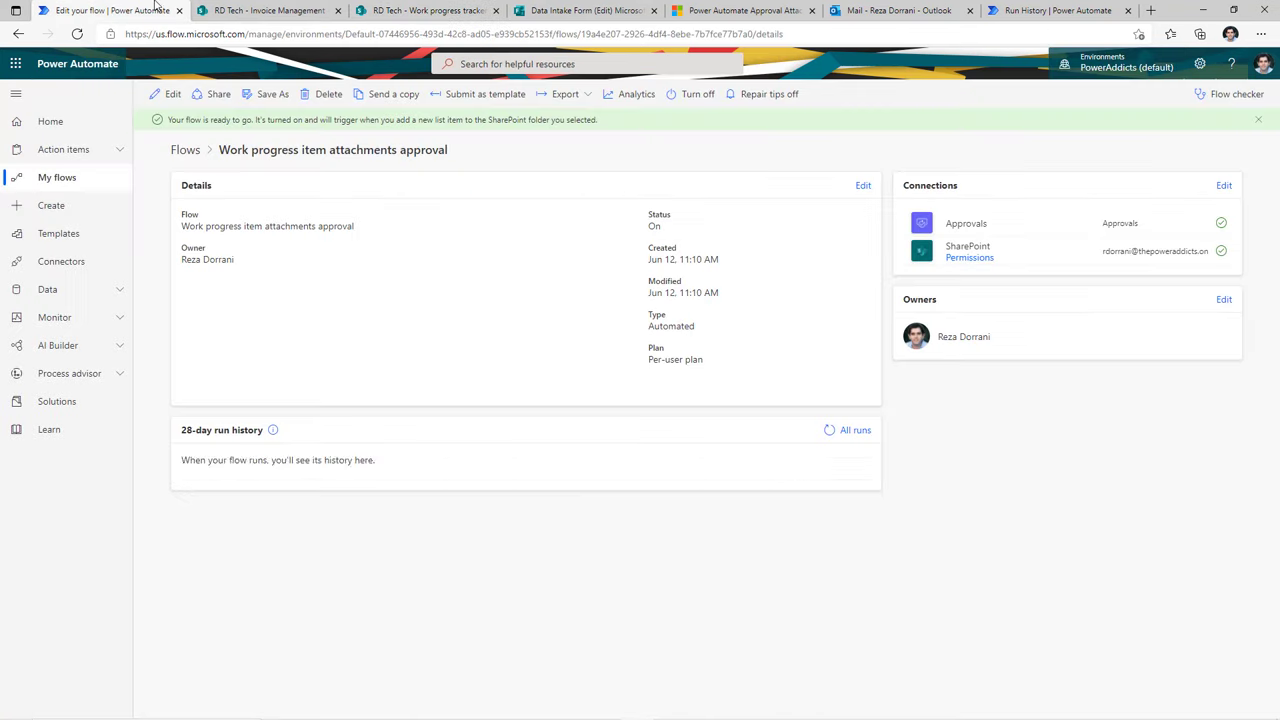
# Return to Power Automate, open the flow's latest run, and examine the outputs of Get attachments
pyautogui.click(112, 10)
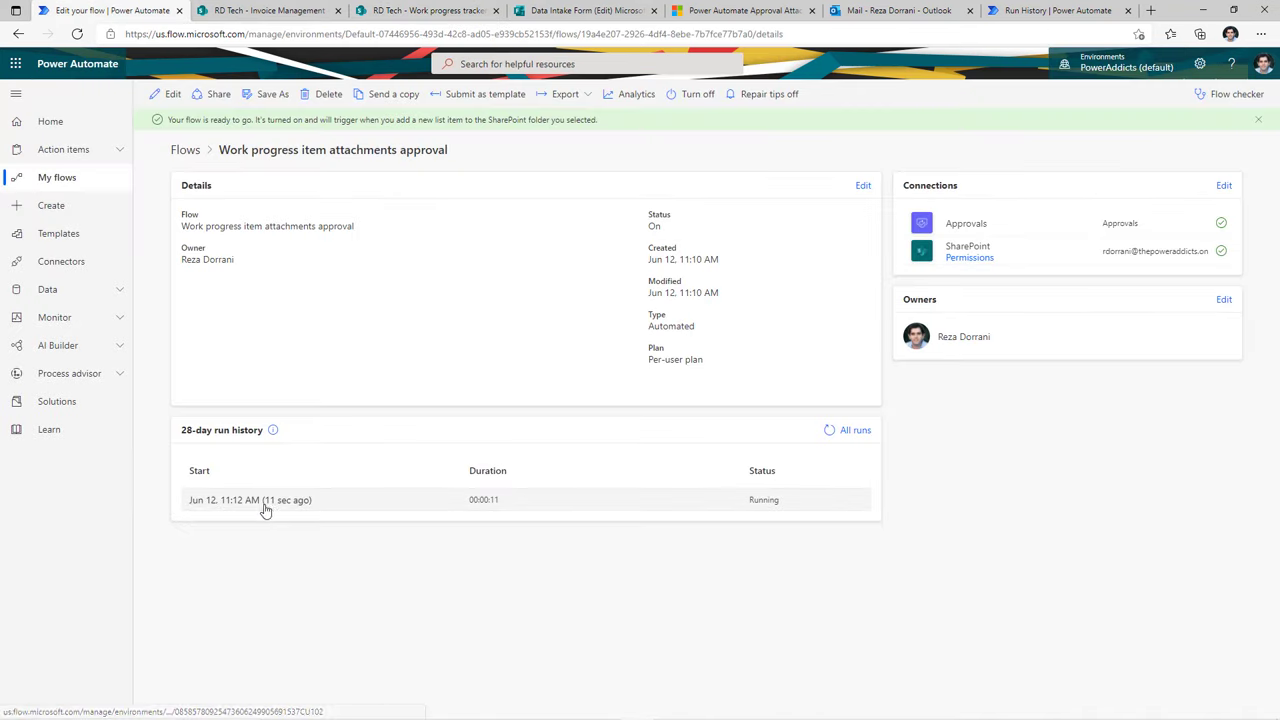
pyautogui.click(298, 503)
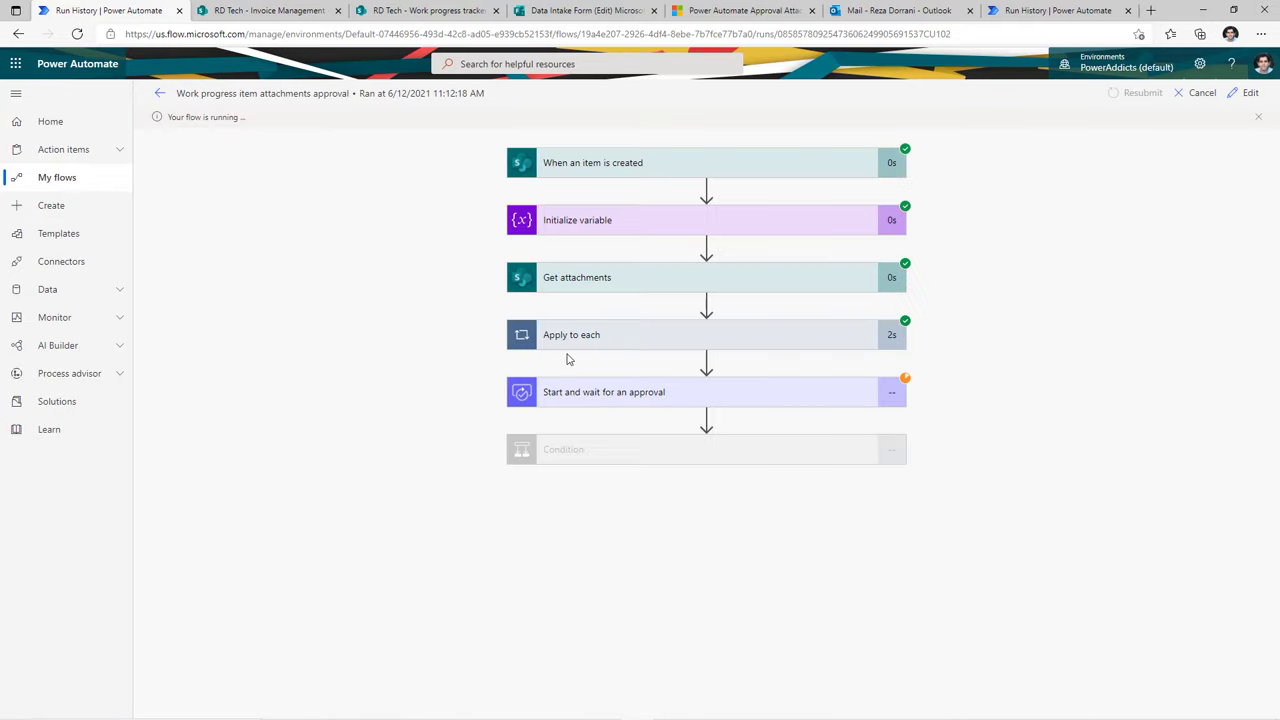
pyautogui.click(629, 286)
pyautogui.scroll(-1, 660, 505)
pyautogui.scroll(-1, 660, 505)
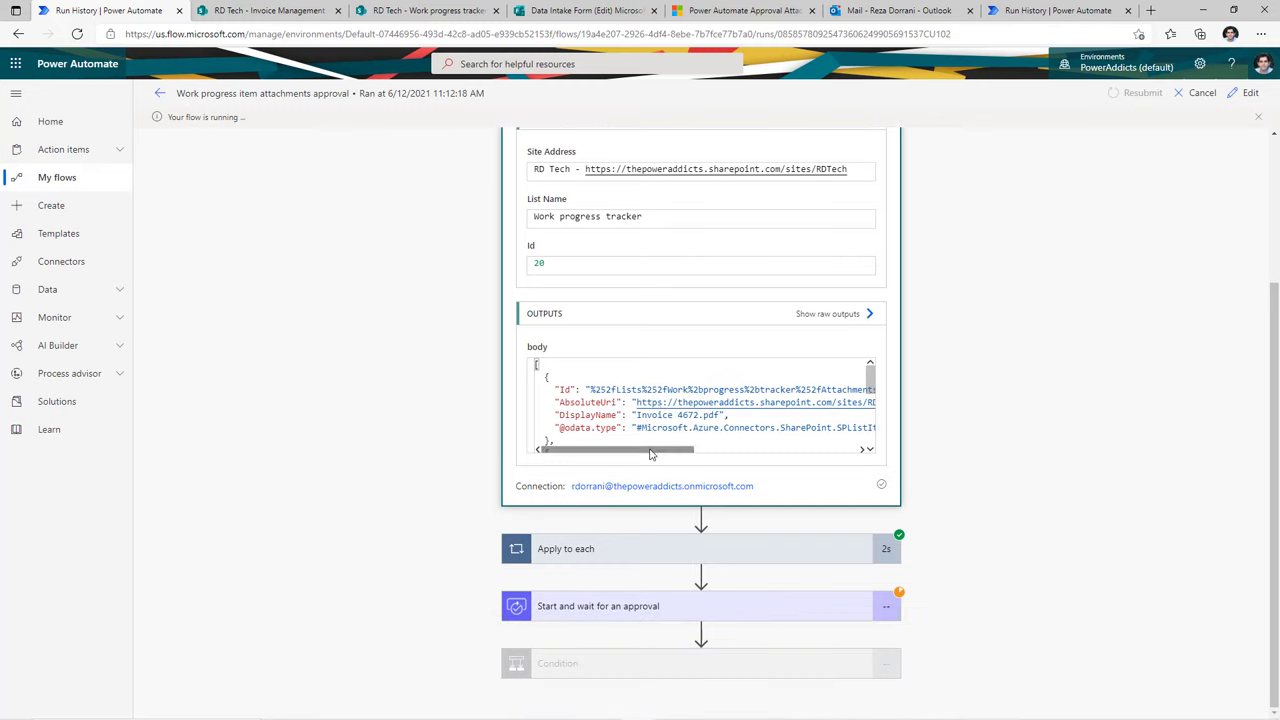
# Inspect the run's Apply to each loop, its Append to array variable action, and the Start and wait for an approval action
pyautogui.click(665, 550)
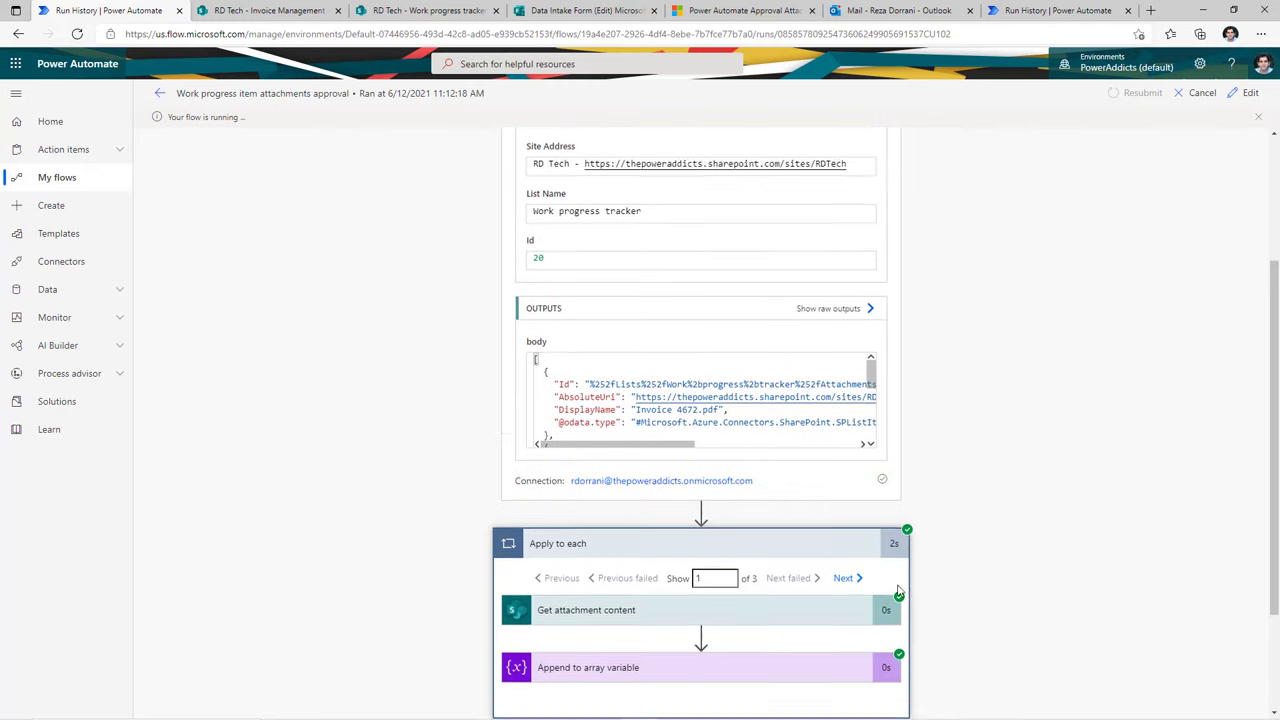
pyautogui.scroll(-2, 641, 412)
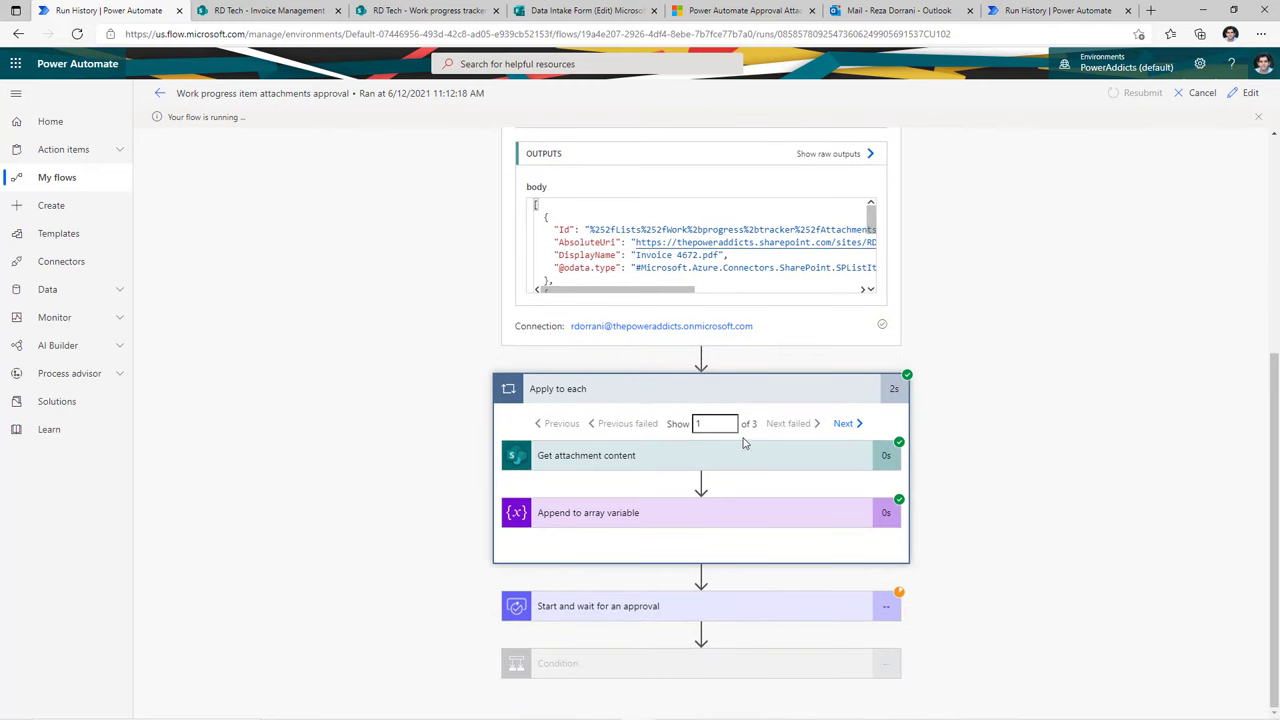
pyautogui.click(749, 515)
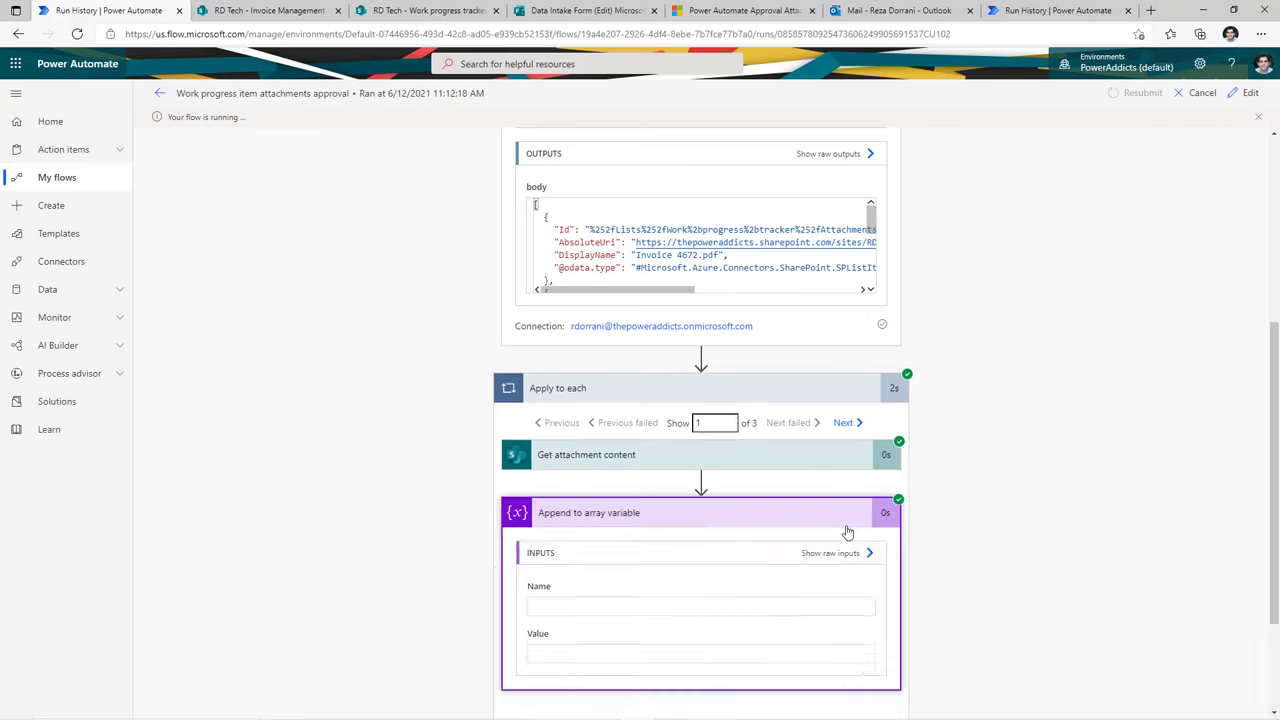
pyautogui.click(749, 515)
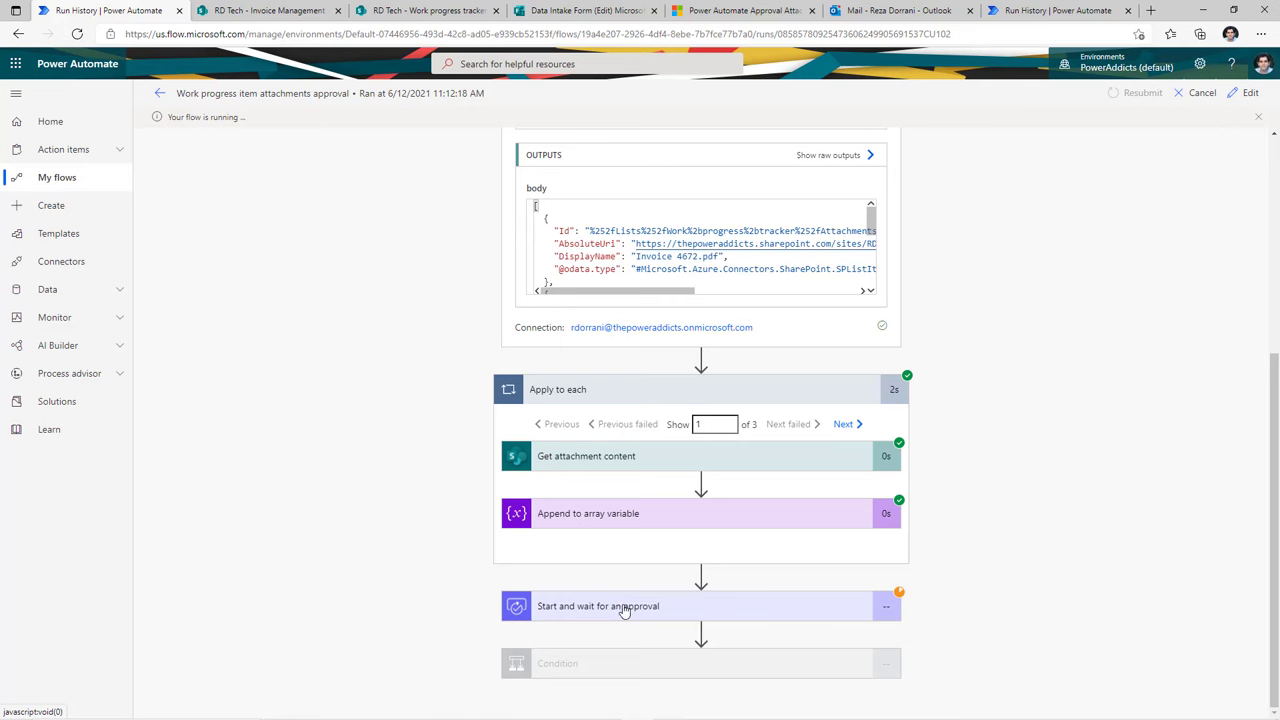
pyautogui.click(726, 607)
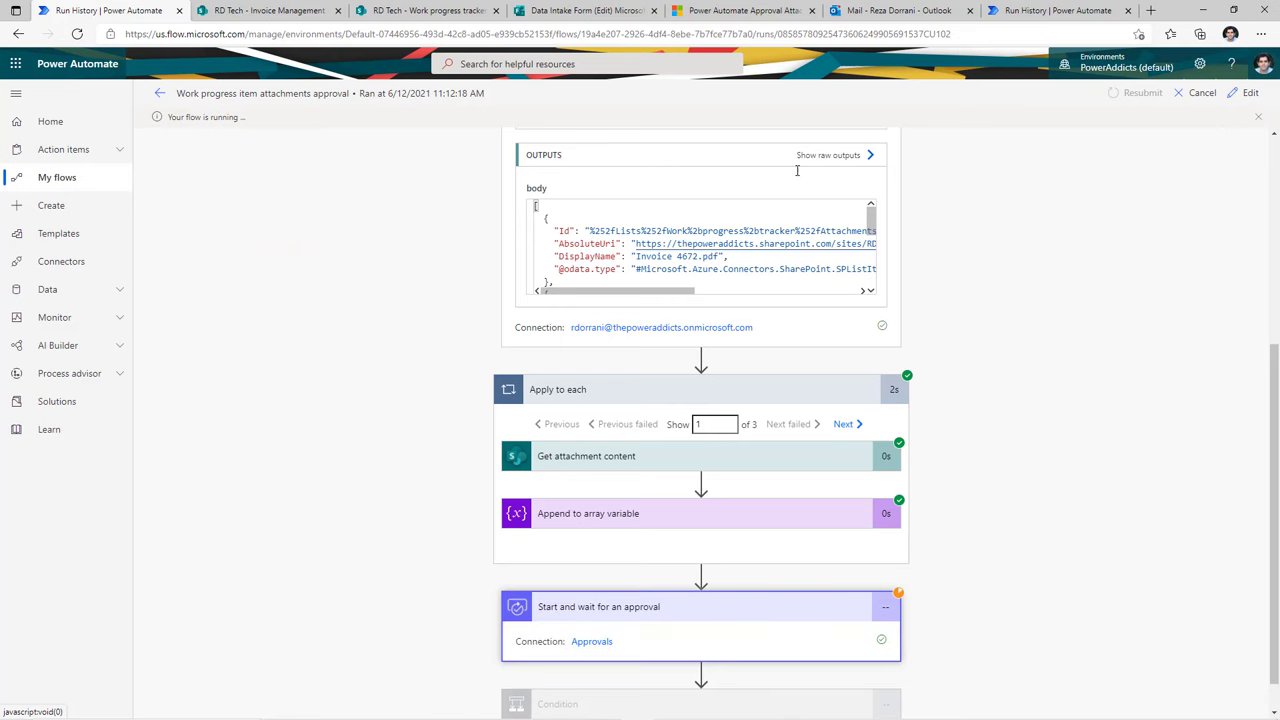
# Switch to Outlook, open the "work task Responsive design" approval email, and preview its attached files
pyautogui.click(320, 188)
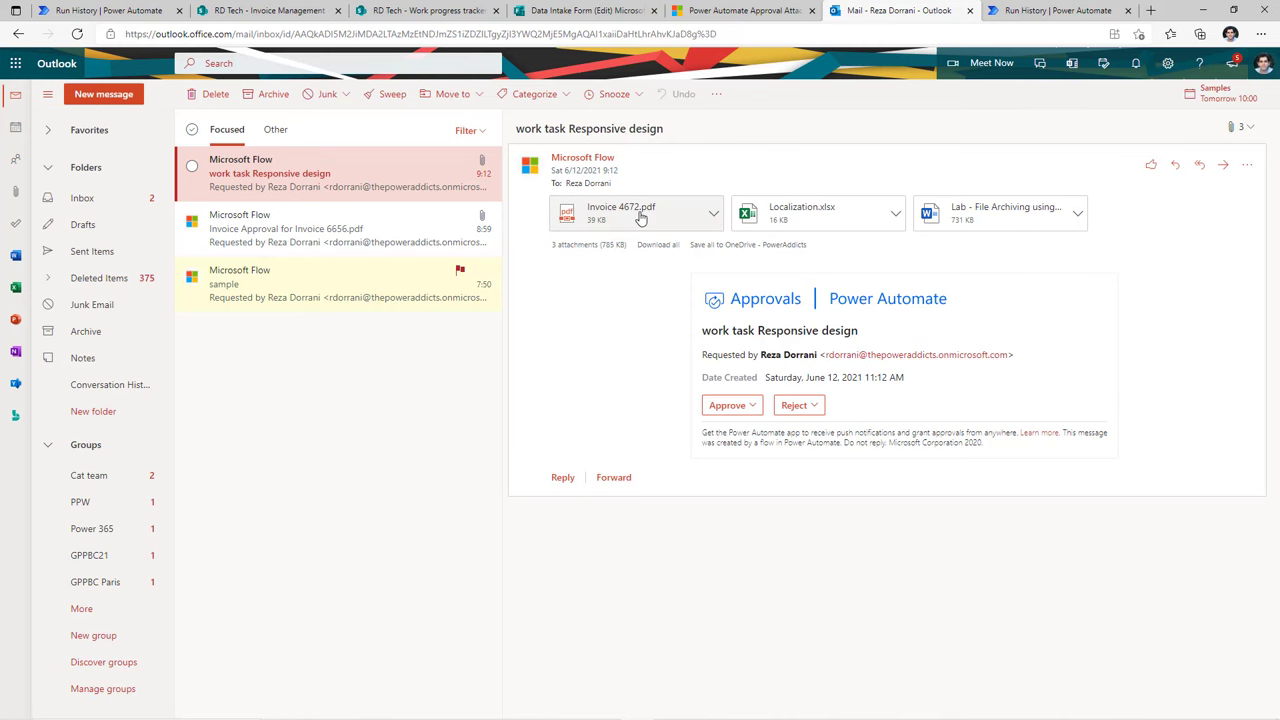
pyautogui.click(672, 221)
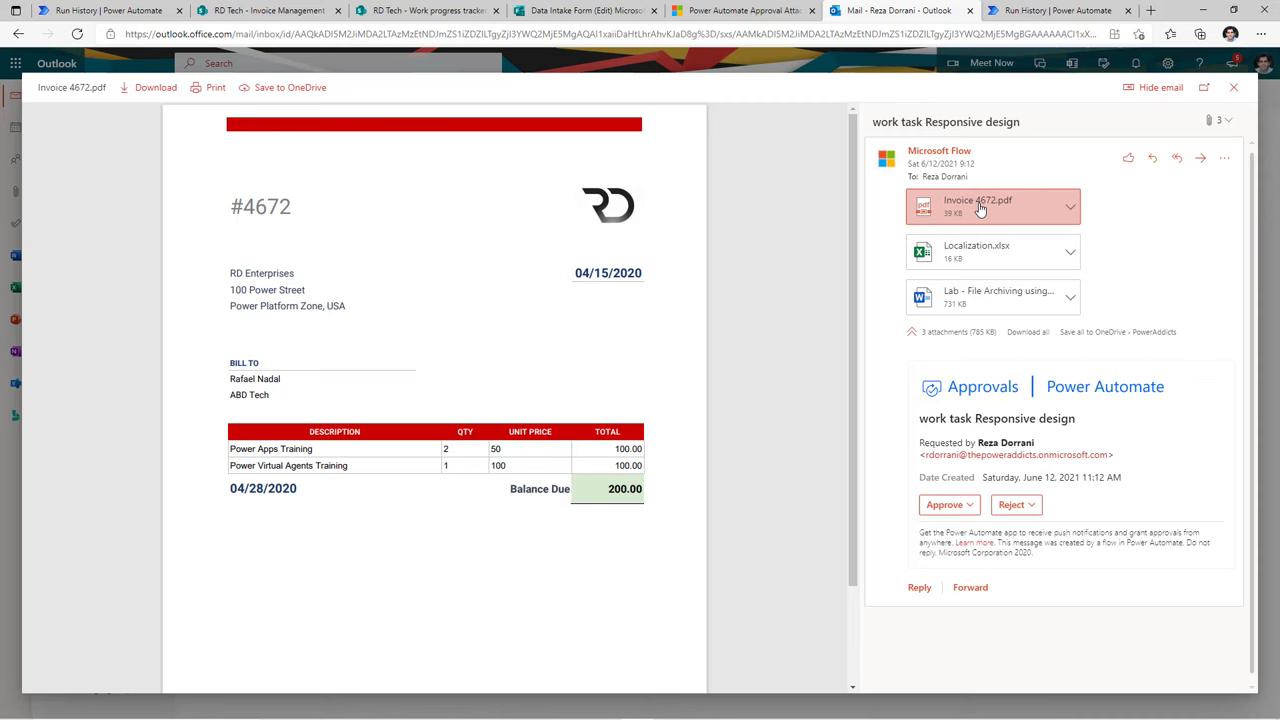
pyautogui.click(995, 246)
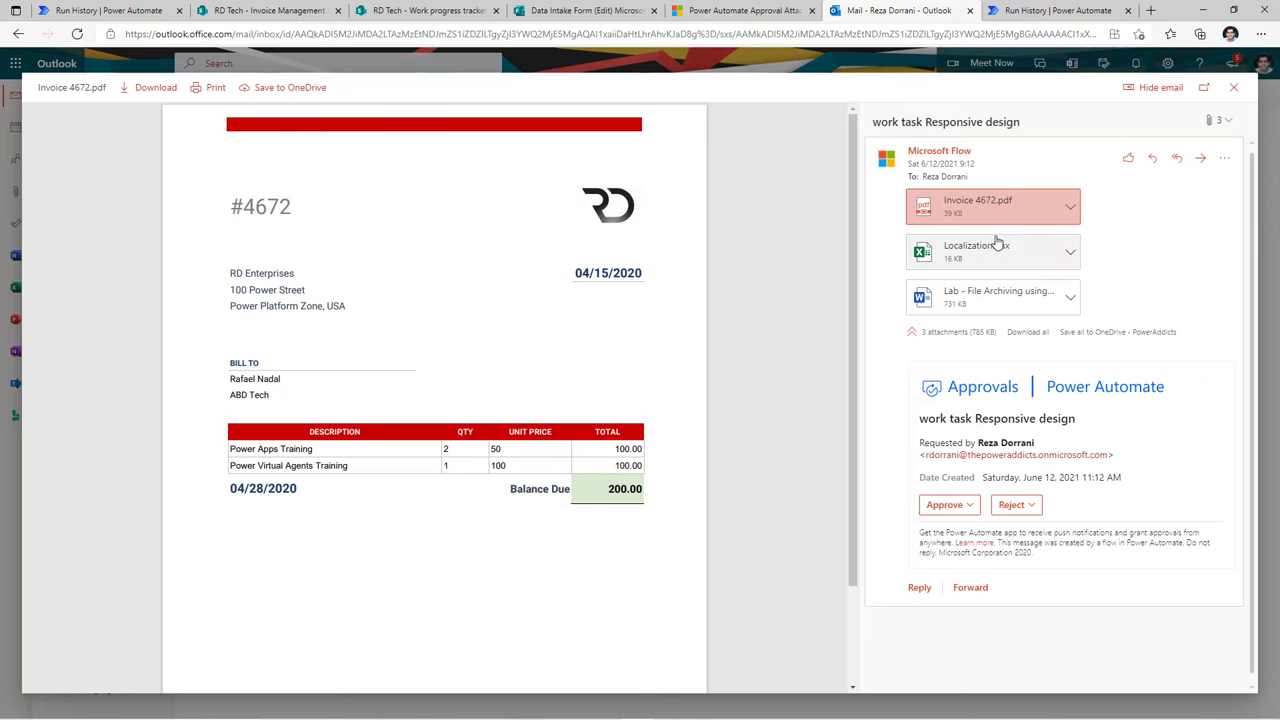
pyautogui.click(1015, 298)
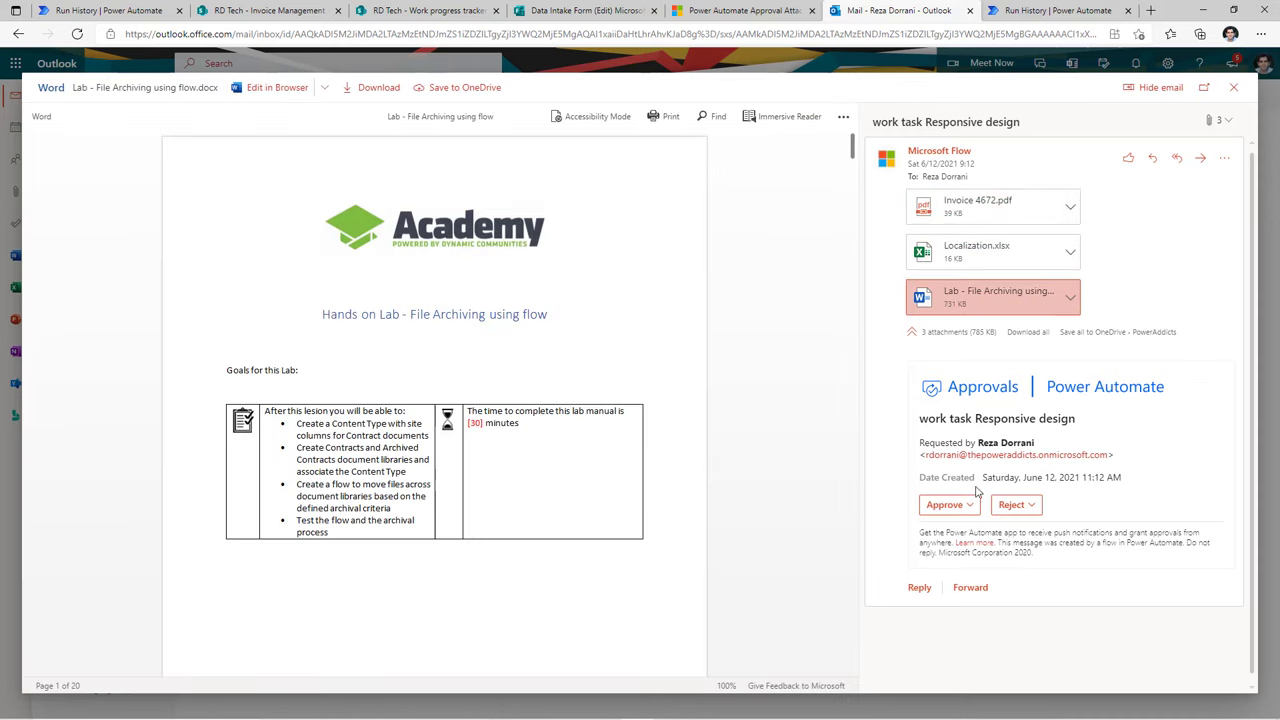
# Approve the "work task Responsive design" request with the comment "ok" and submit the response
pyautogui.click(966, 509)
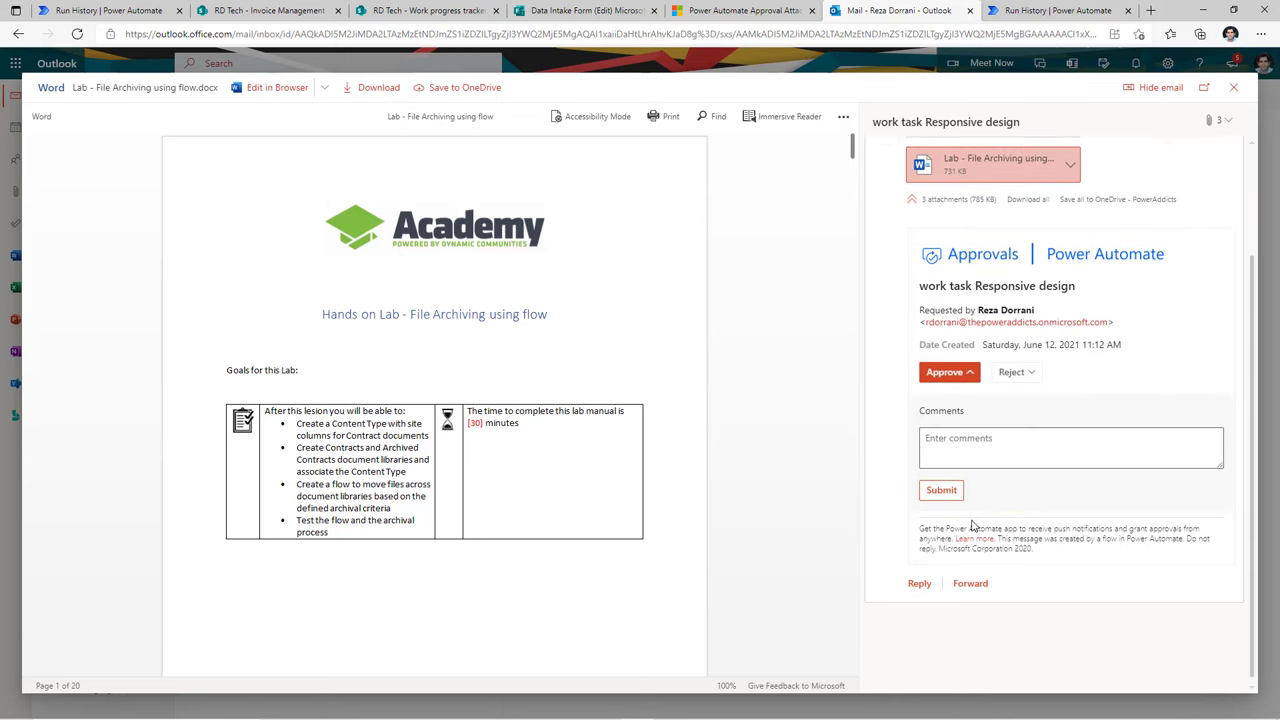
pyautogui.click(964, 451)
pyautogui.write('ok')
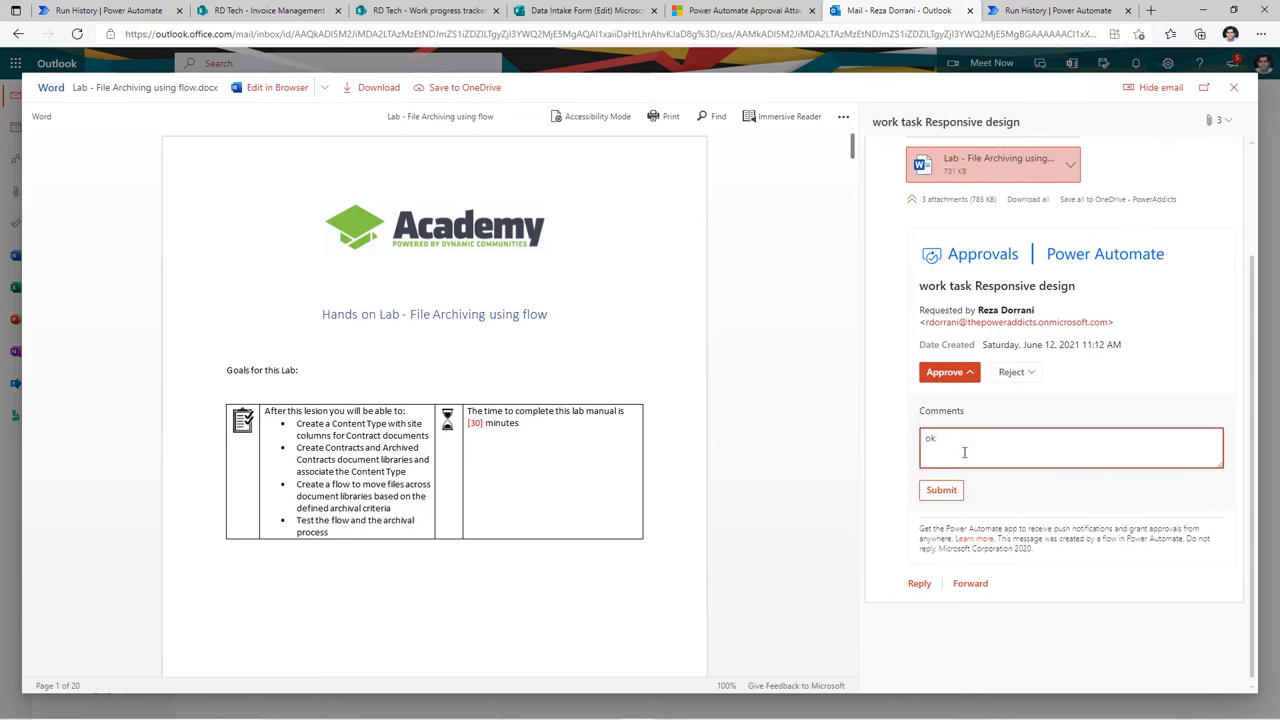
pyautogui.click(941, 490)
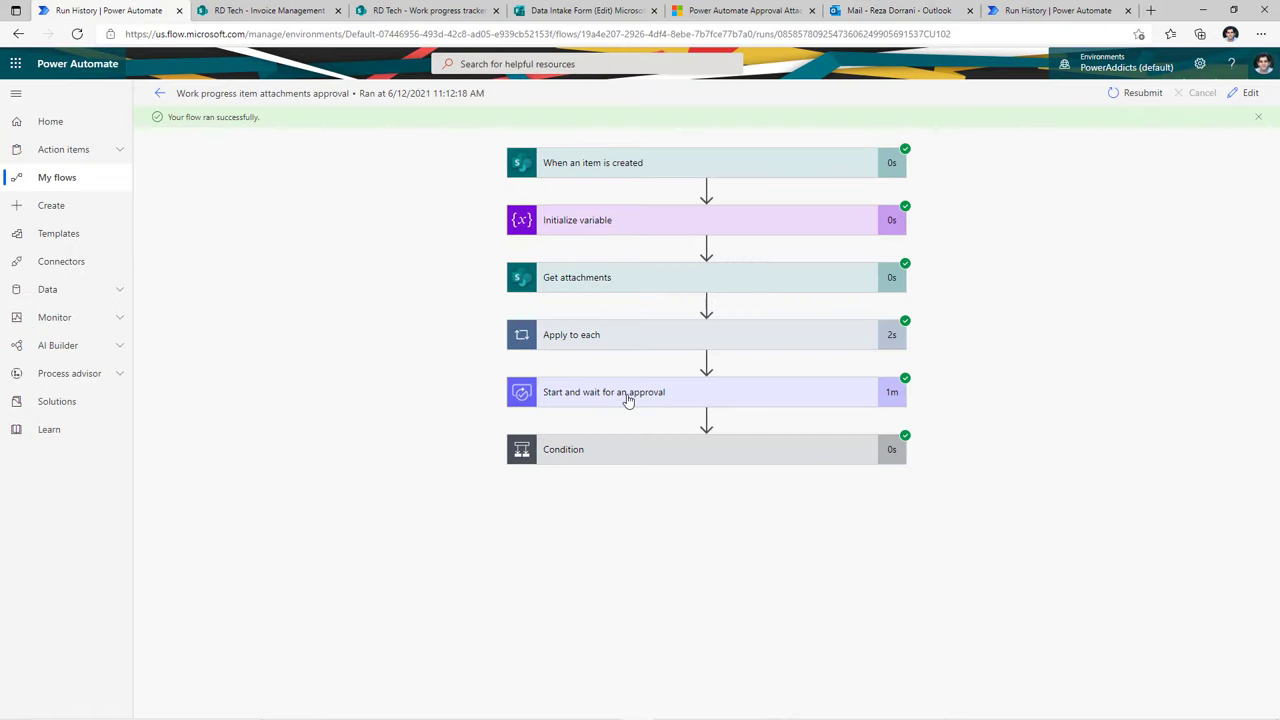
# Return to the flow run in Power Automate and check the Condition's result and the Compose output under If yes
pyautogui.click(639, 451)
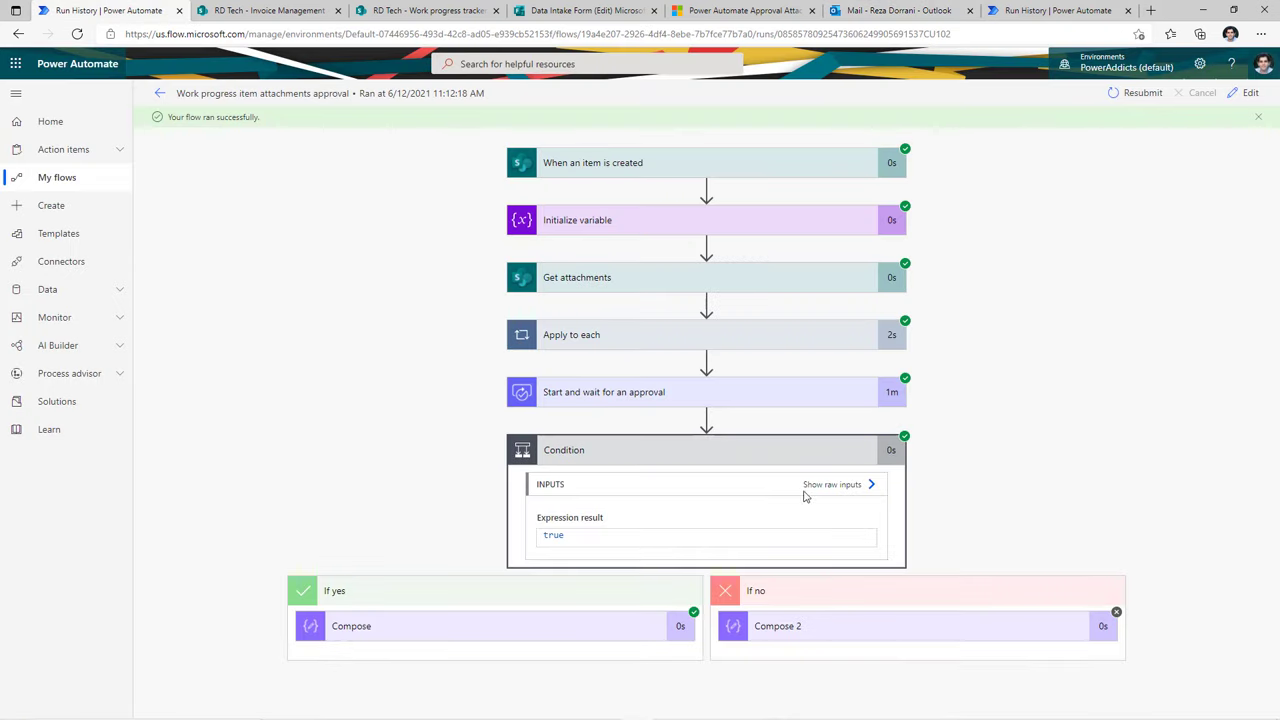
pyautogui.click(487, 625)
pyautogui.scroll(-2, 420, 610)
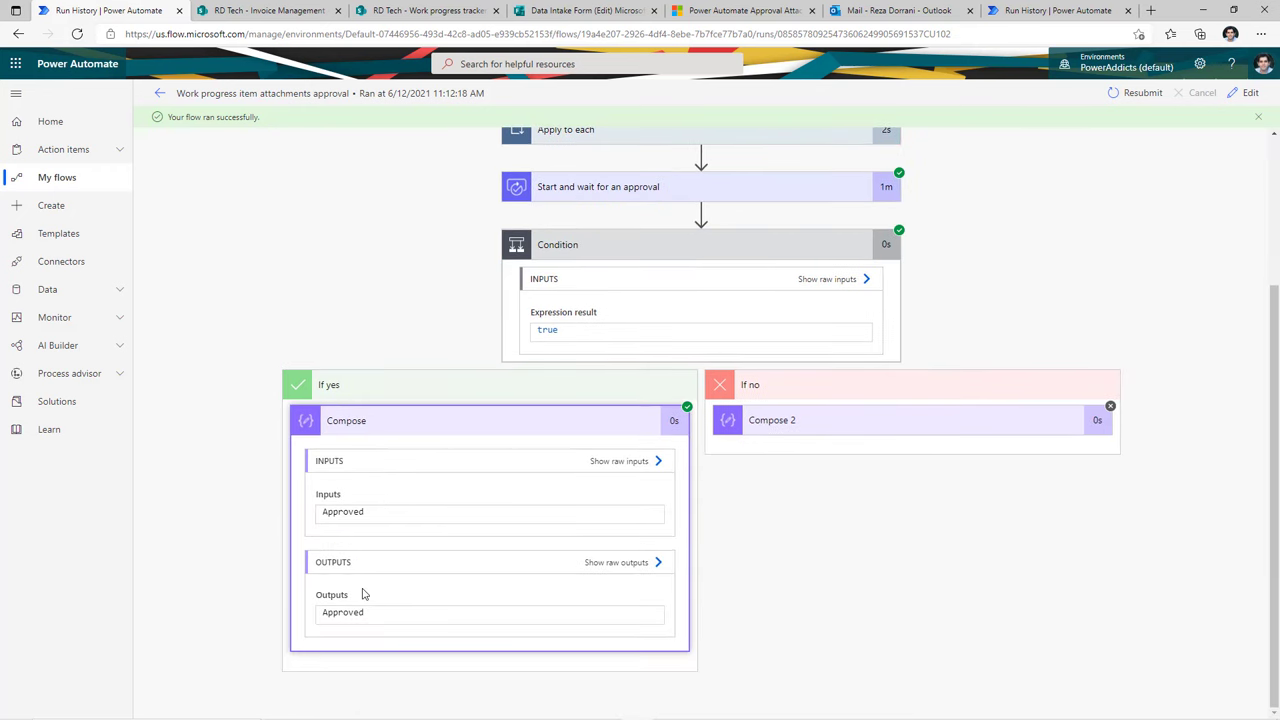
pyautogui.scroll(4, 363, 594)
# Switch to the Data Intake Form in Microsoft Forms, preview it, and look through the additional question types, including File upload
pyautogui.hotkey('ctrl', '4')
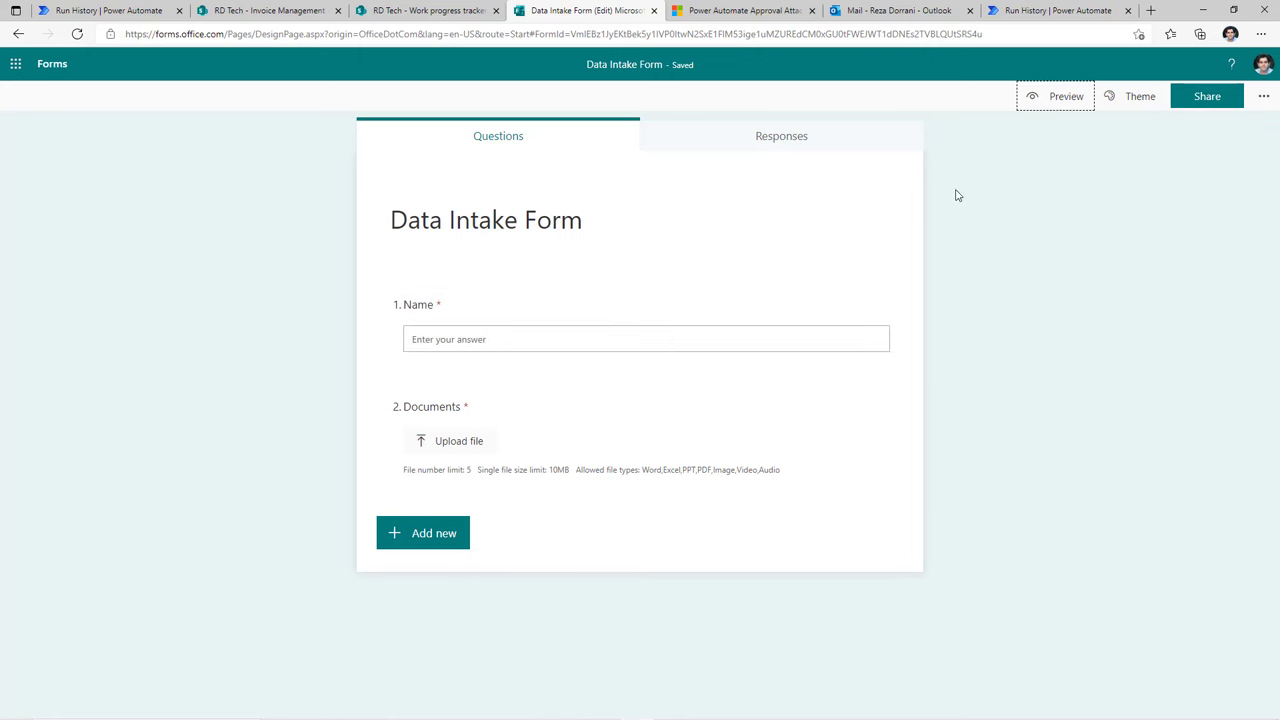
pyautogui.click(1067, 97)
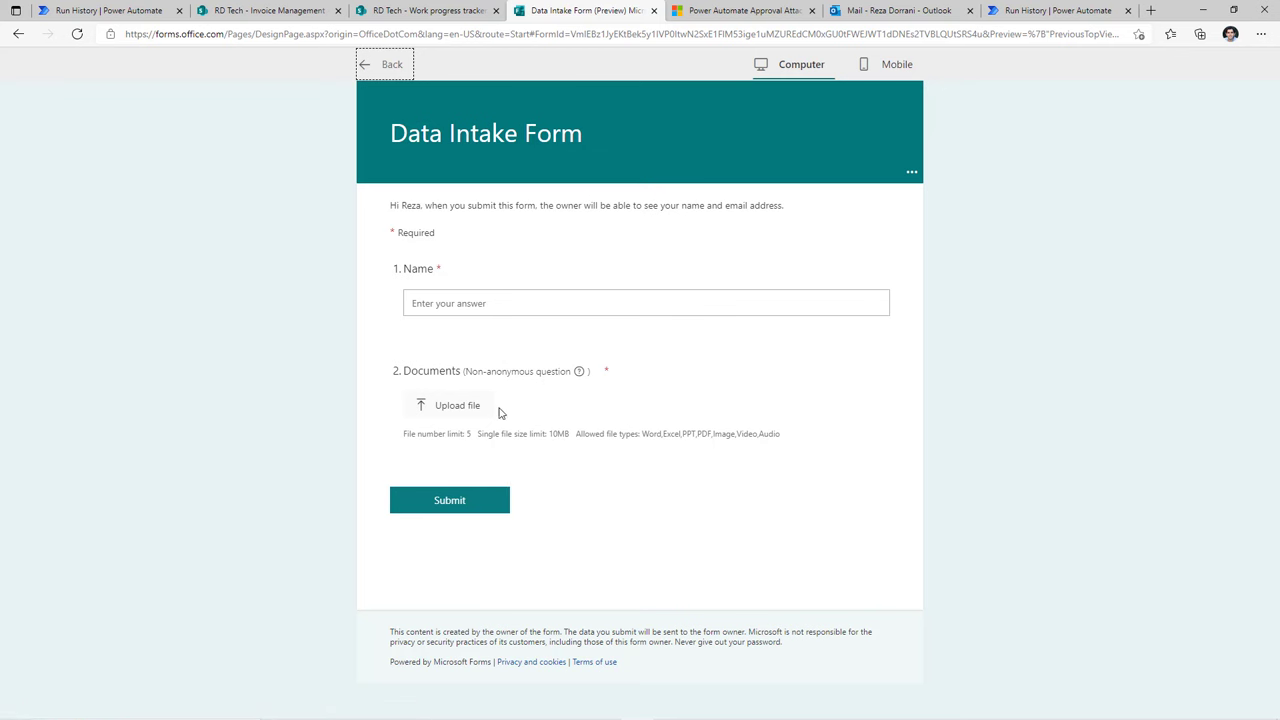
pyautogui.click(390, 66)
pyautogui.click(452, 545)
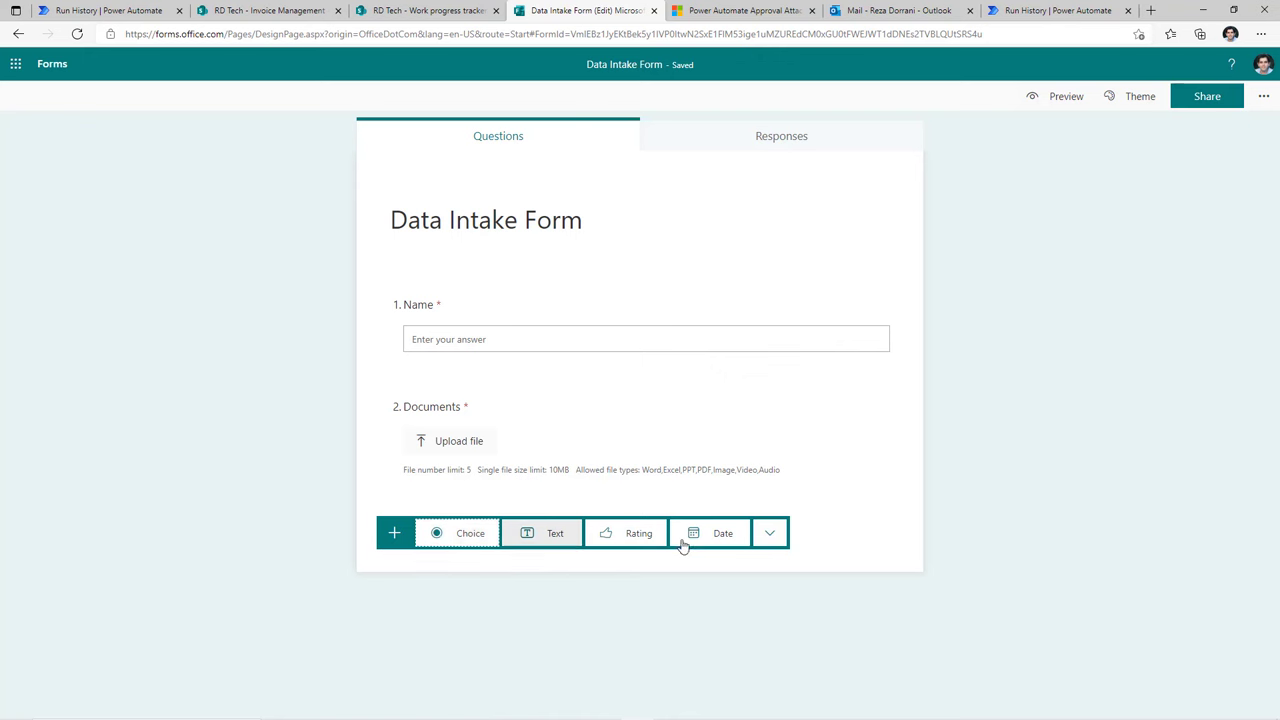
pyautogui.click(771, 537)
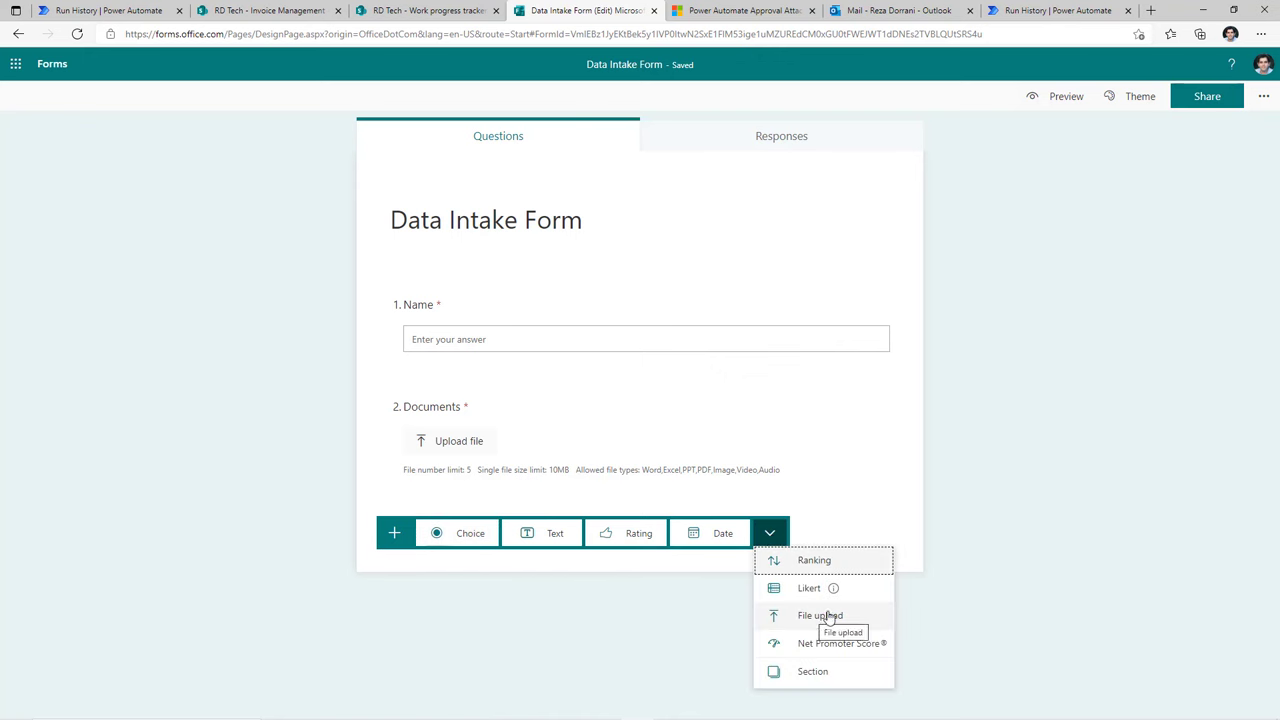
pyautogui.click(637, 442)
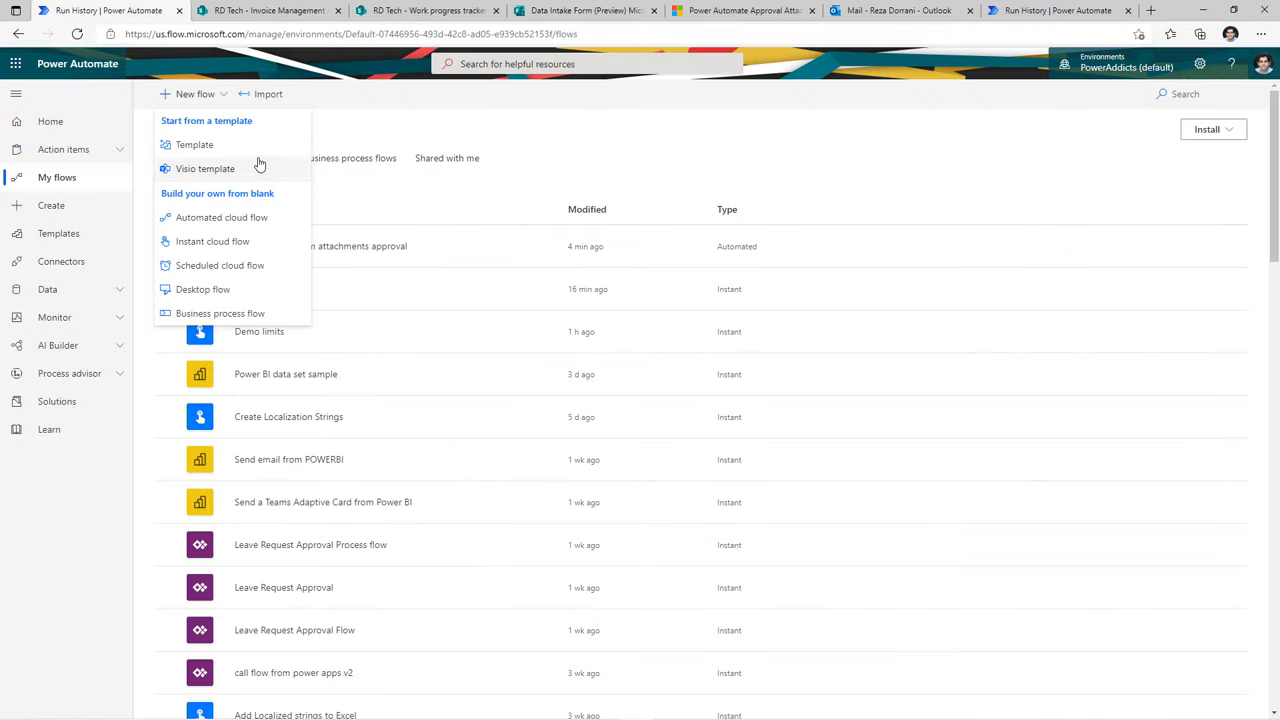
# Create an automated cloud flow with the Microsoft Forms trigger "When a new response is submitted" for the Data Intake Form
pyautogui.click(244, 226)
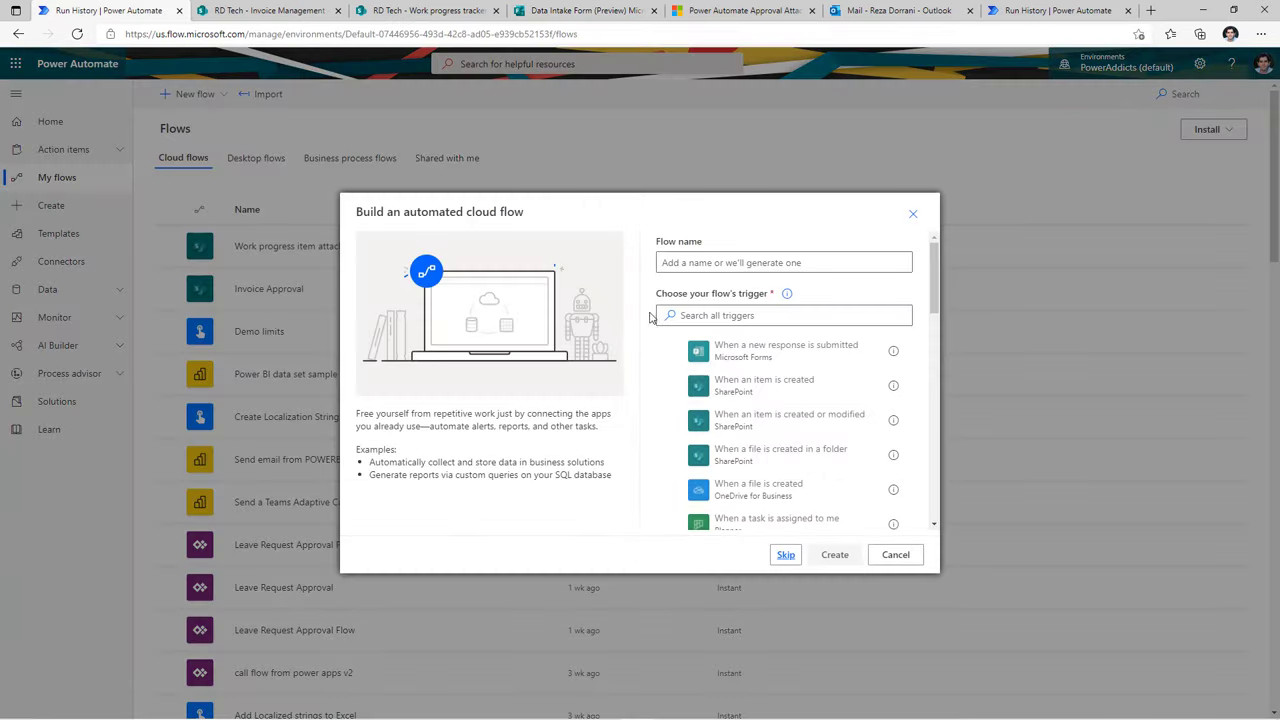
pyautogui.click(753, 363)
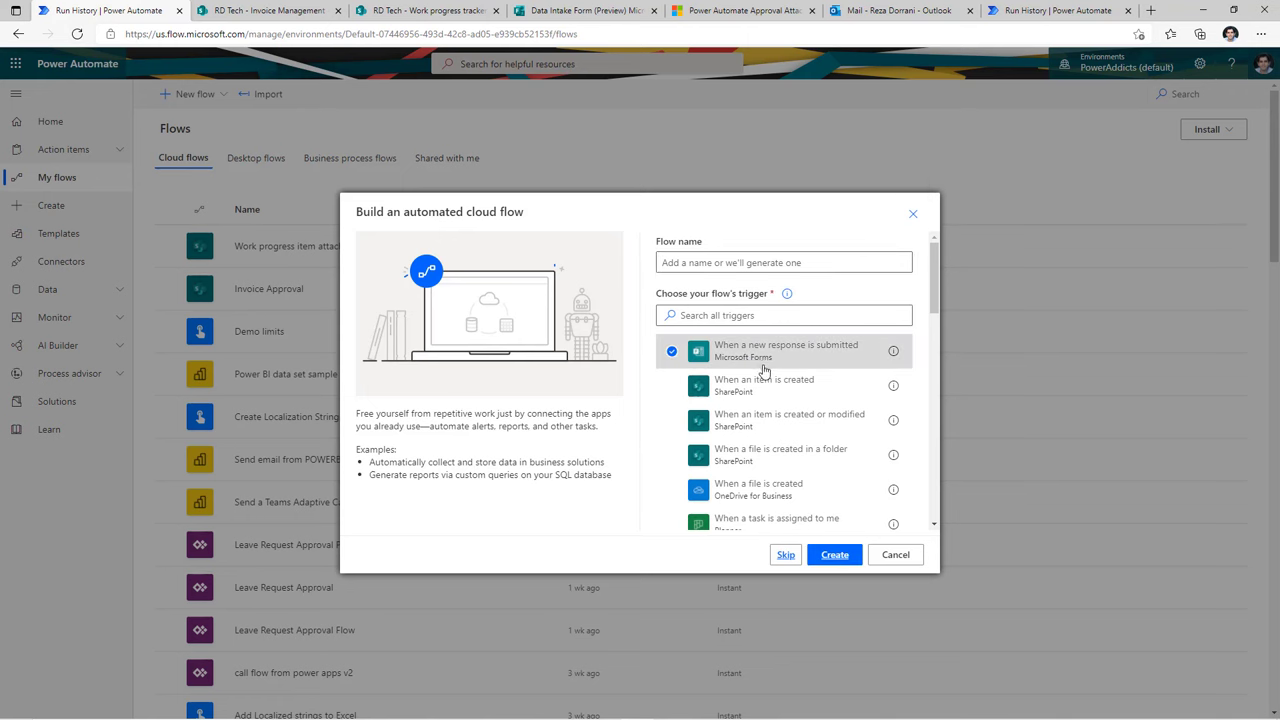
pyautogui.click(833, 556)
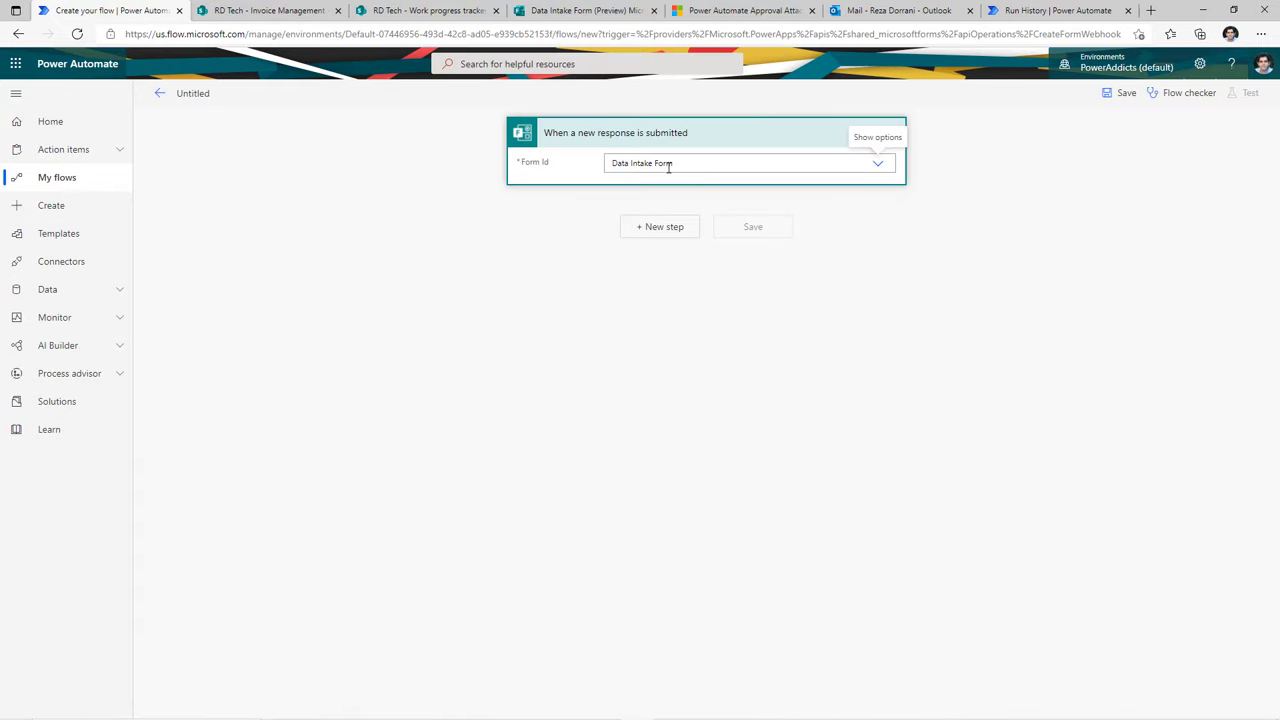
# Add a Get response details action for the Data Intake Form with the trigger's Response Id, and save the flow as "Forms attachment approval"
pyautogui.click(660, 229)
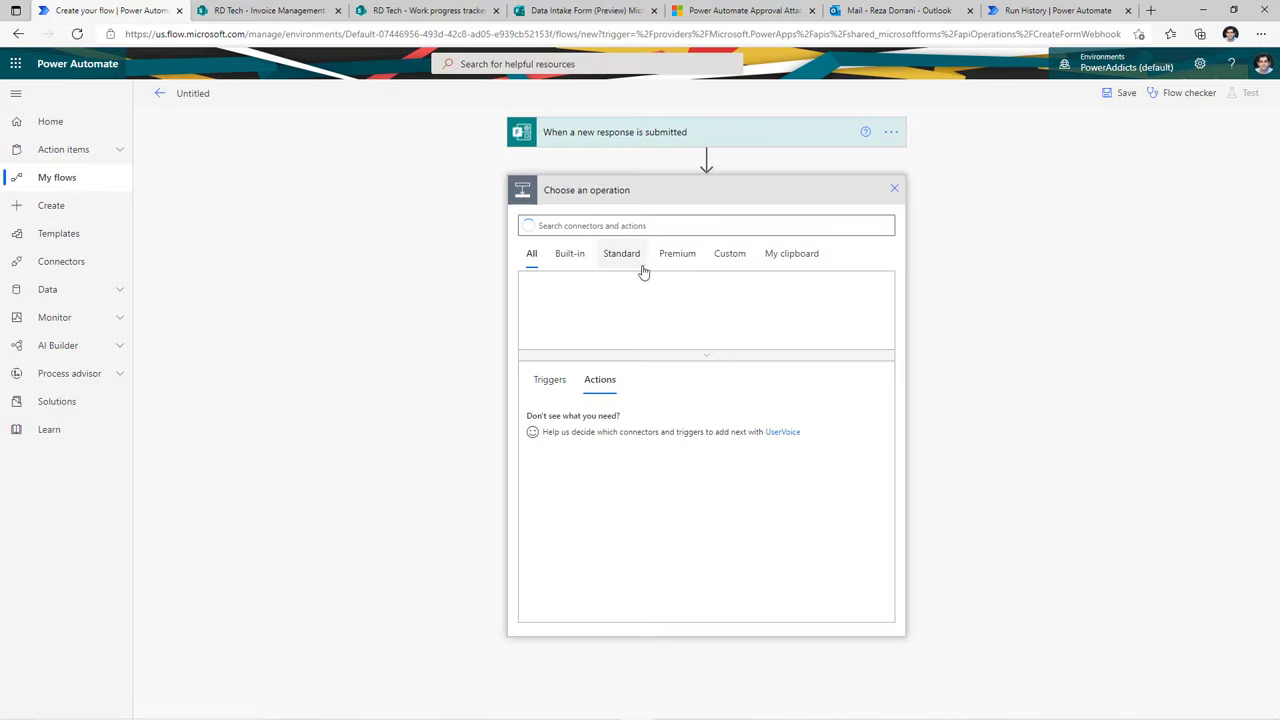
pyautogui.write('get response')
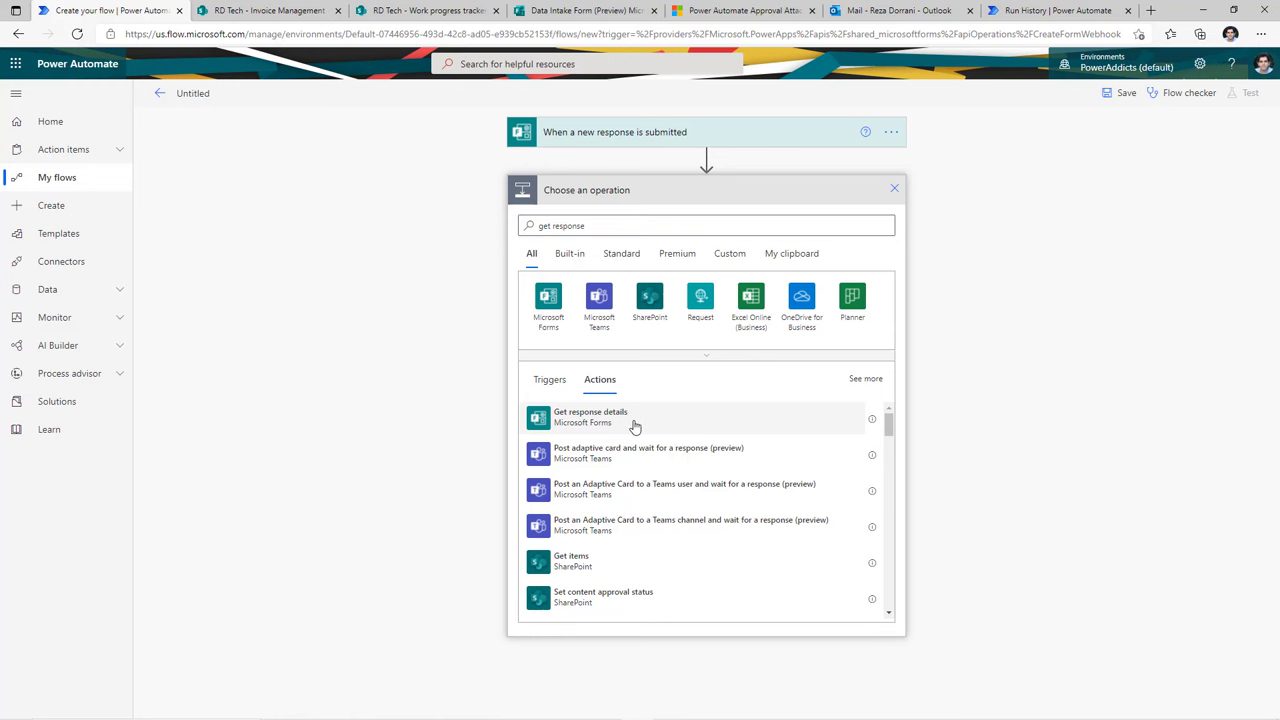
pyautogui.click(634, 416)
pyautogui.click(878, 219)
pyautogui.click(640, 234)
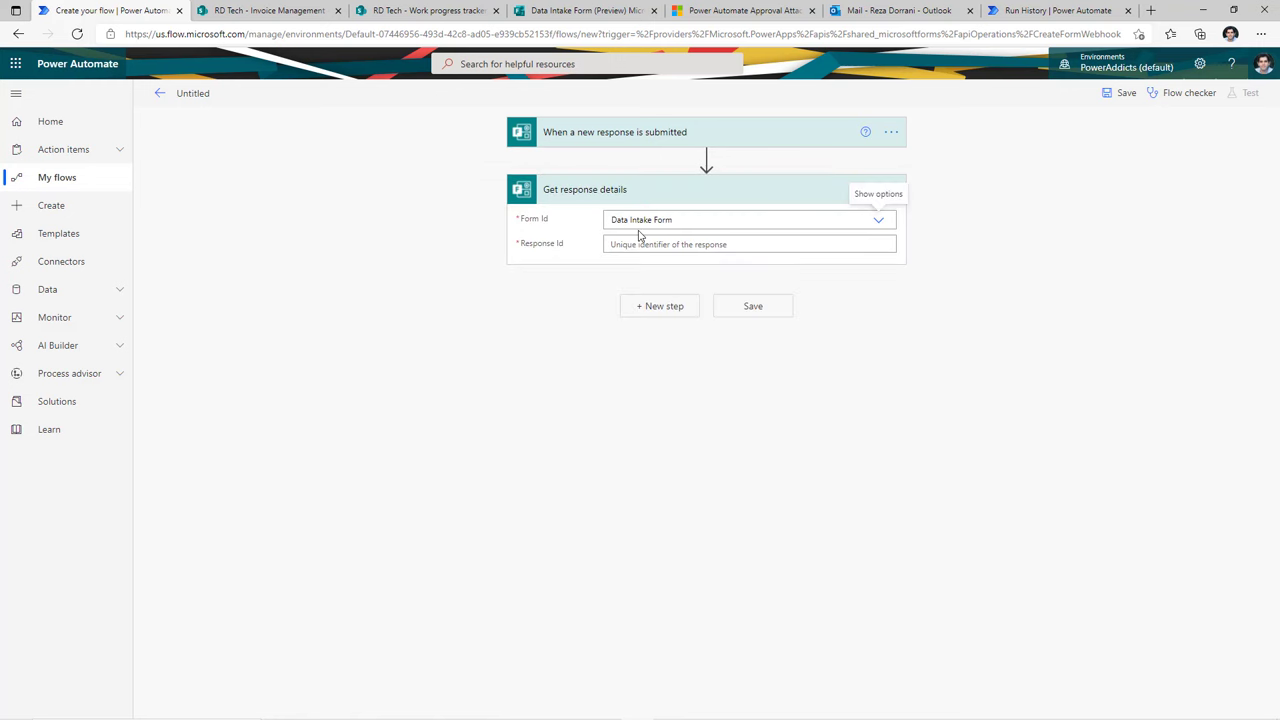
pyautogui.click(638, 246)
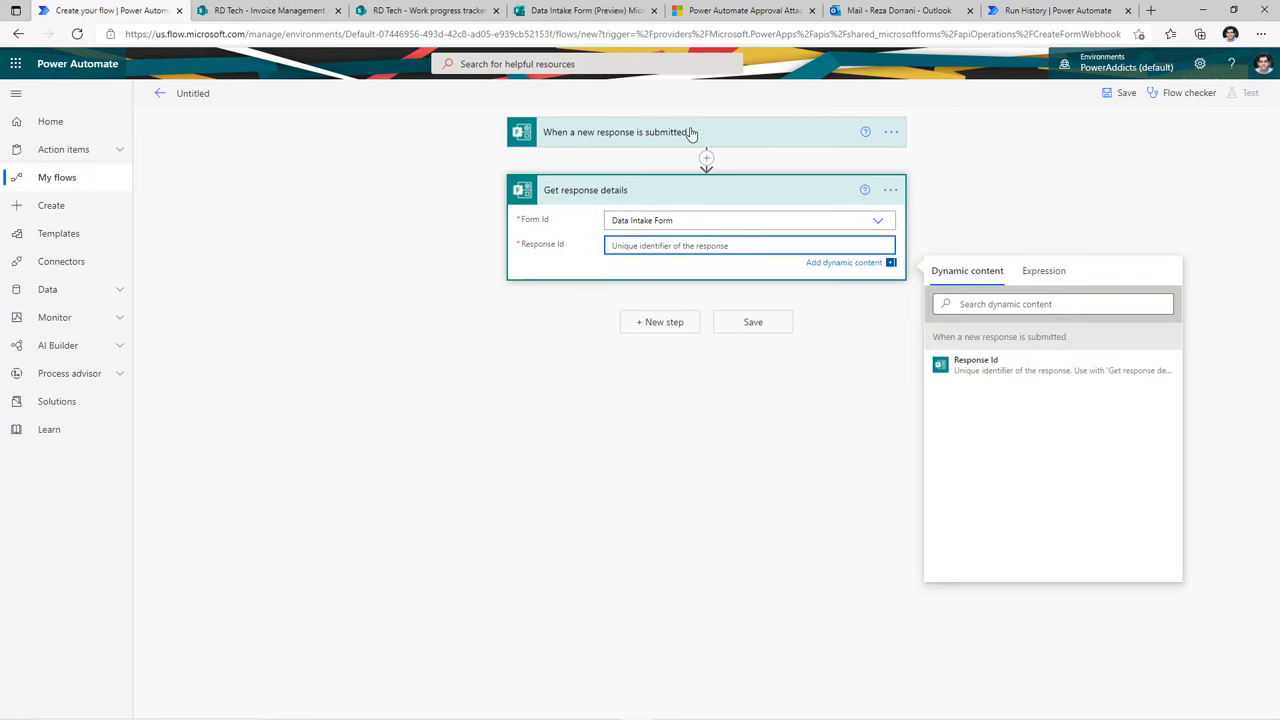
pyautogui.click(966, 368)
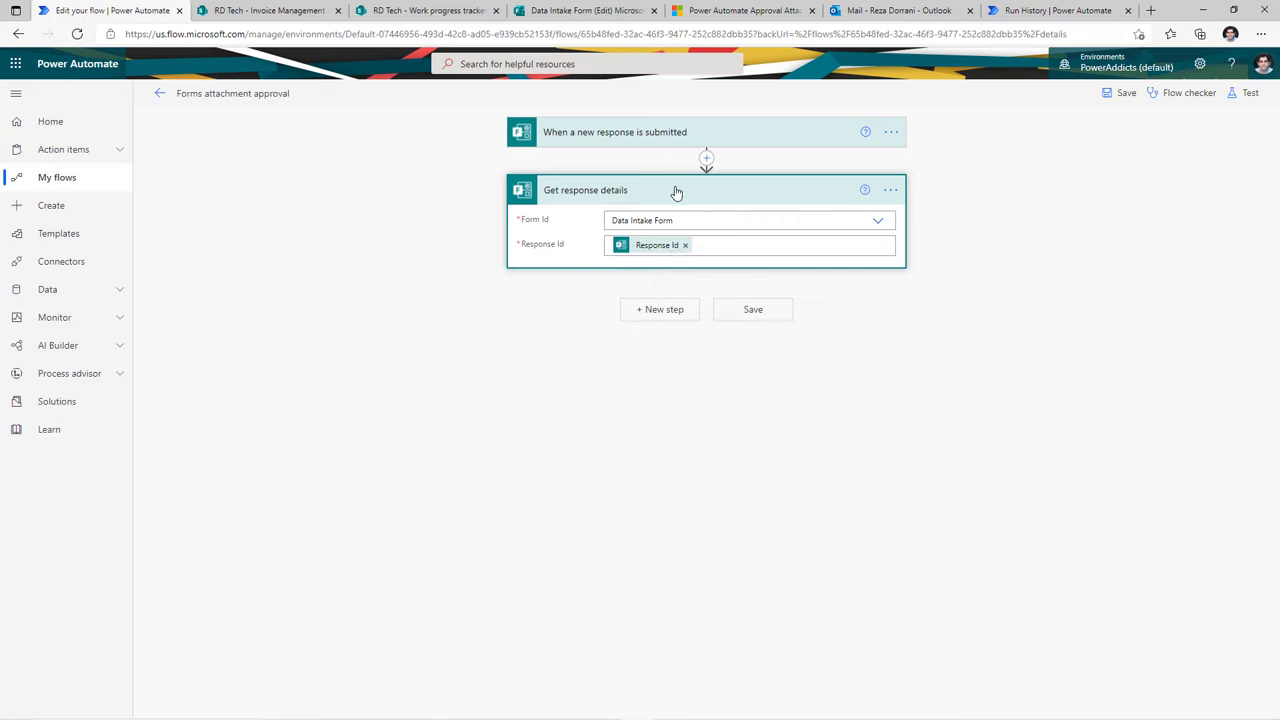
pyautogui.click(1122, 93)
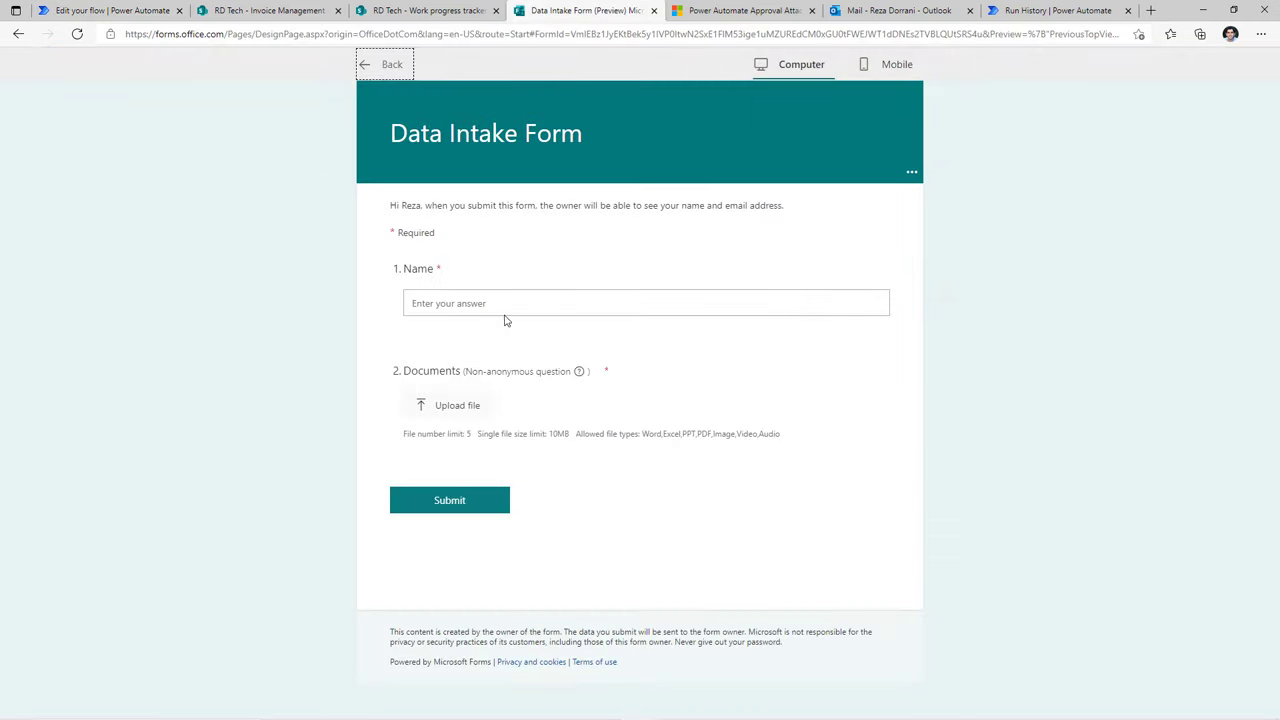
# In the Data Intake Form preview, enter the respondent's name, upload "Lab - File Archiving using flow.docx" and "Invoice 6656.pdf", submit, and leave the preview
pyautogui.click(494, 303)
pyautogui.write('Reza')
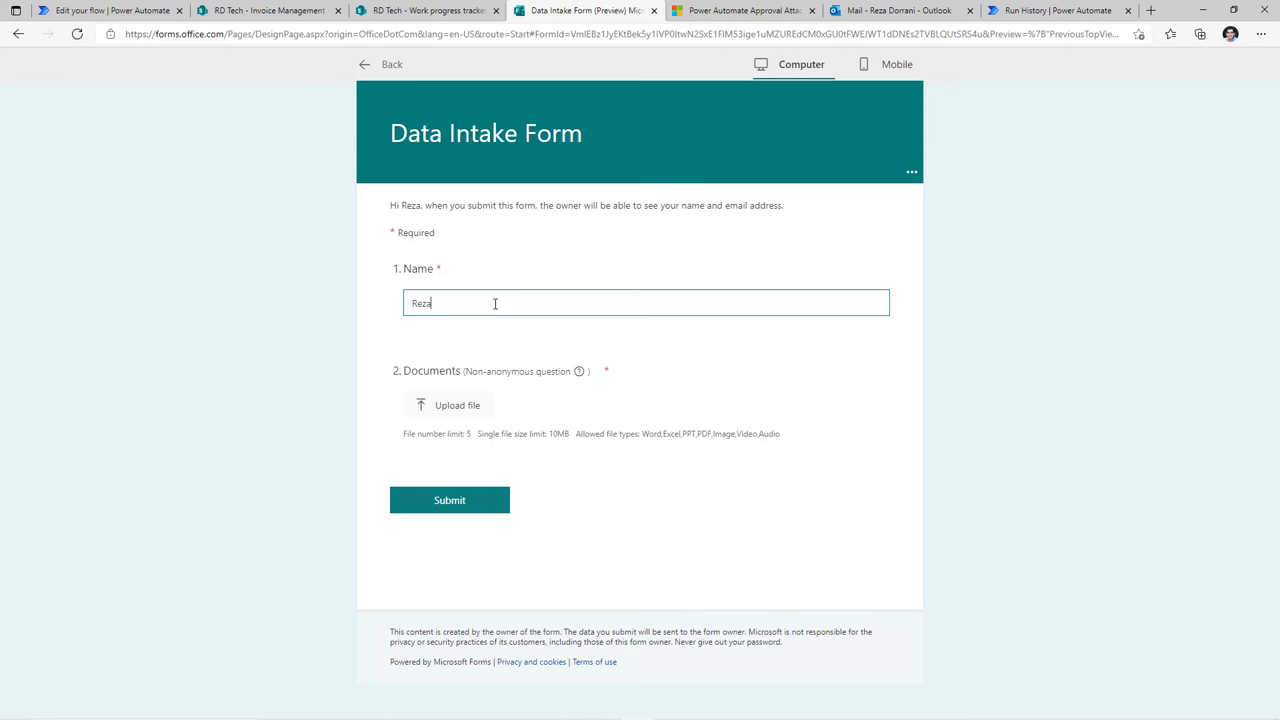
pyautogui.click(457, 405)
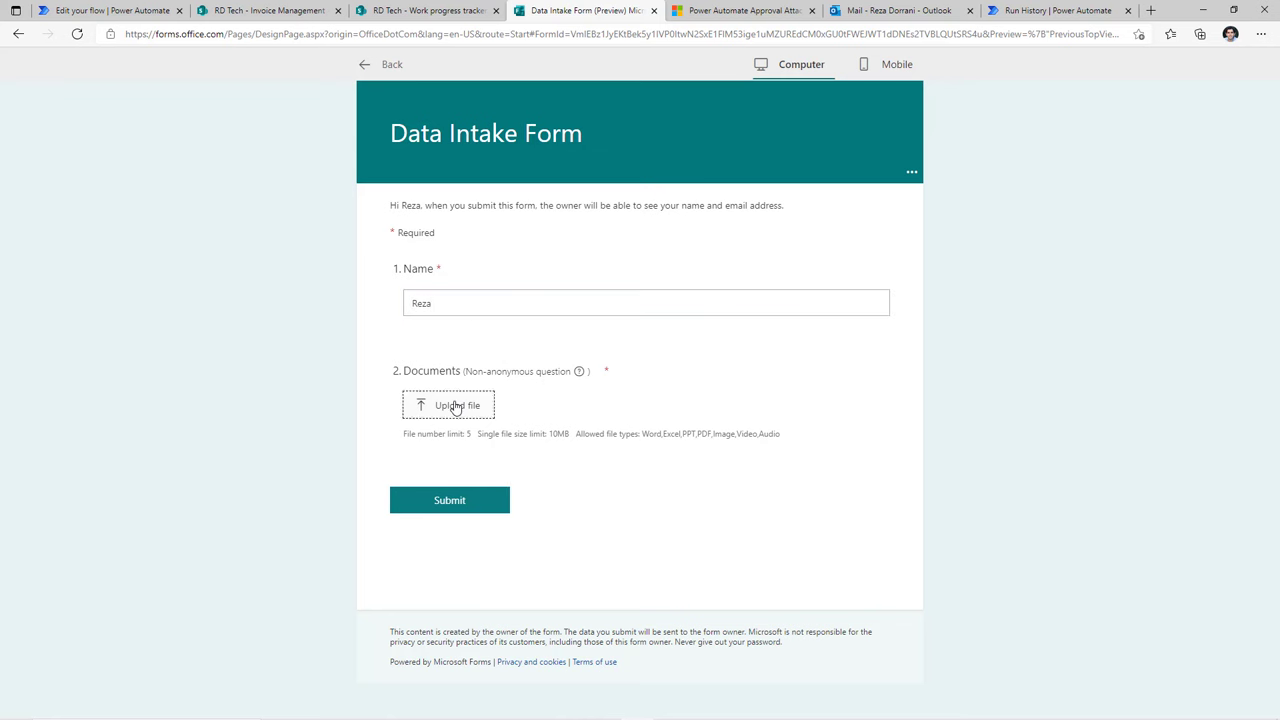
pyautogui.click(197, 167)
pyautogui.doubleClick(197, 167)
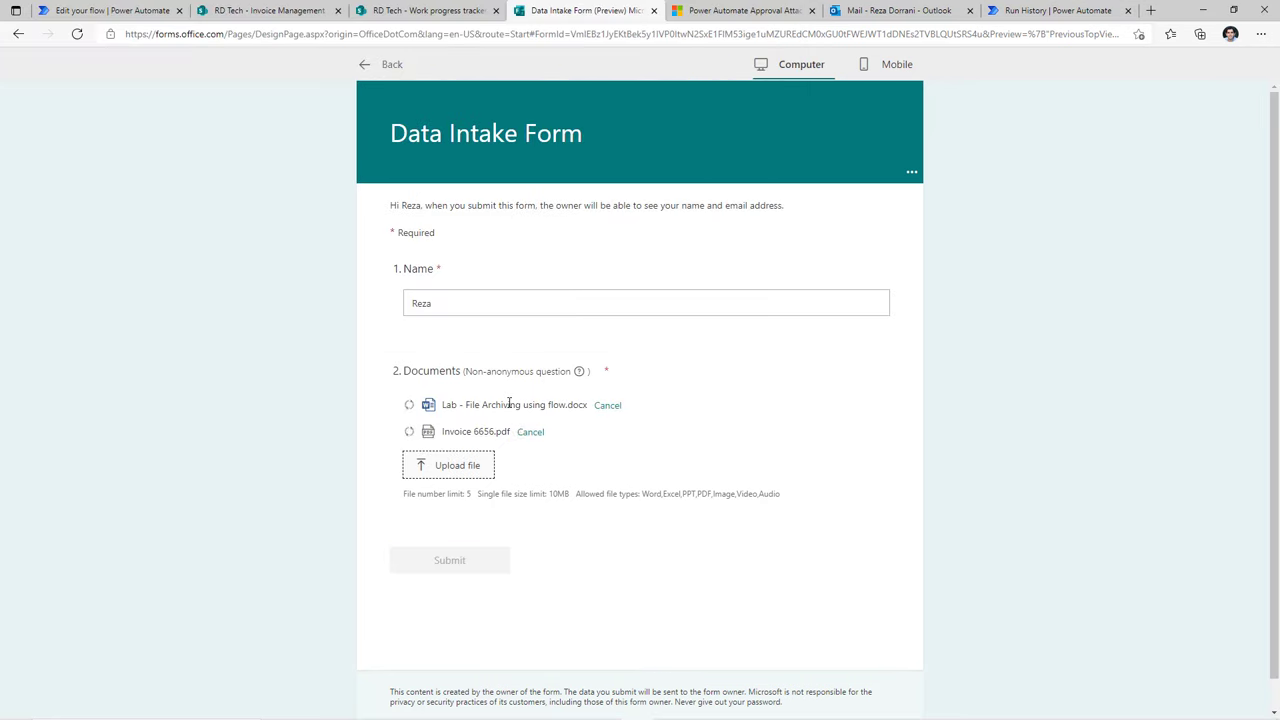
pyautogui.click(477, 567)
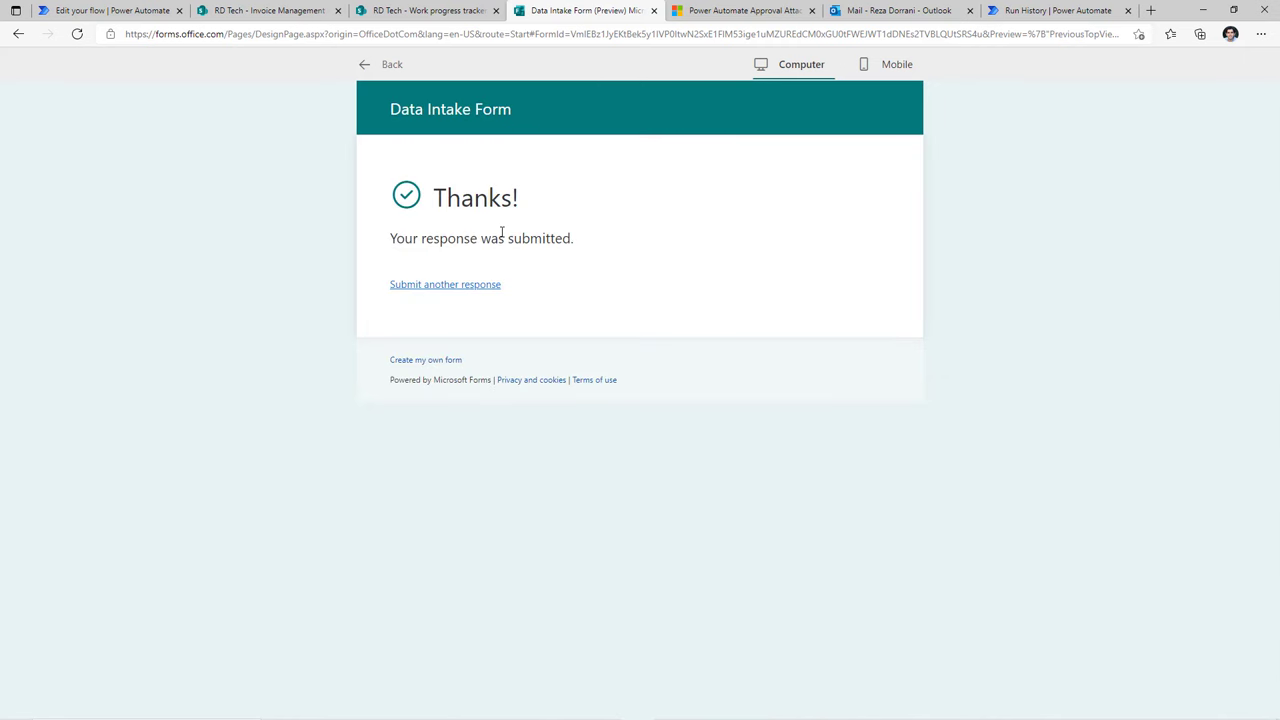
pyautogui.click(366, 63)
# Switch back to the flow run in Power Automate and examine the inputs and outputs of Get response details
pyautogui.click(110, 10)
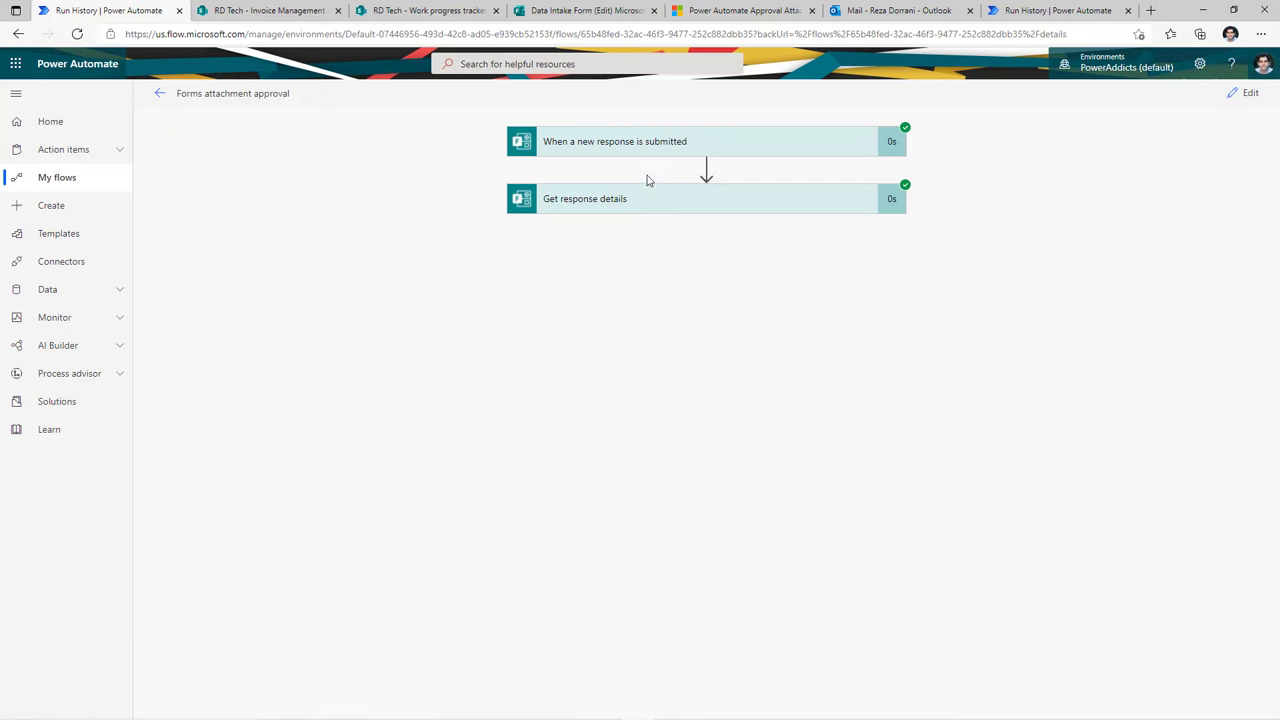
pyautogui.click(574, 208)
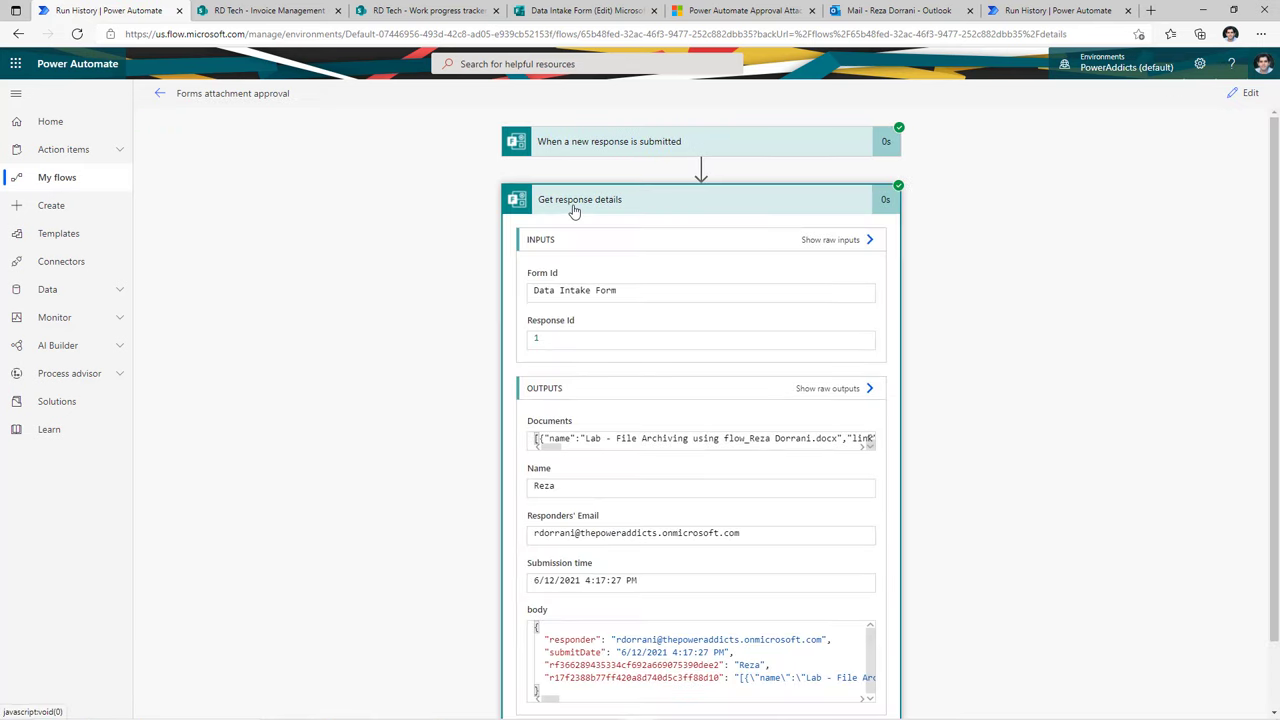
pyautogui.scroll(-1, 768, 410)
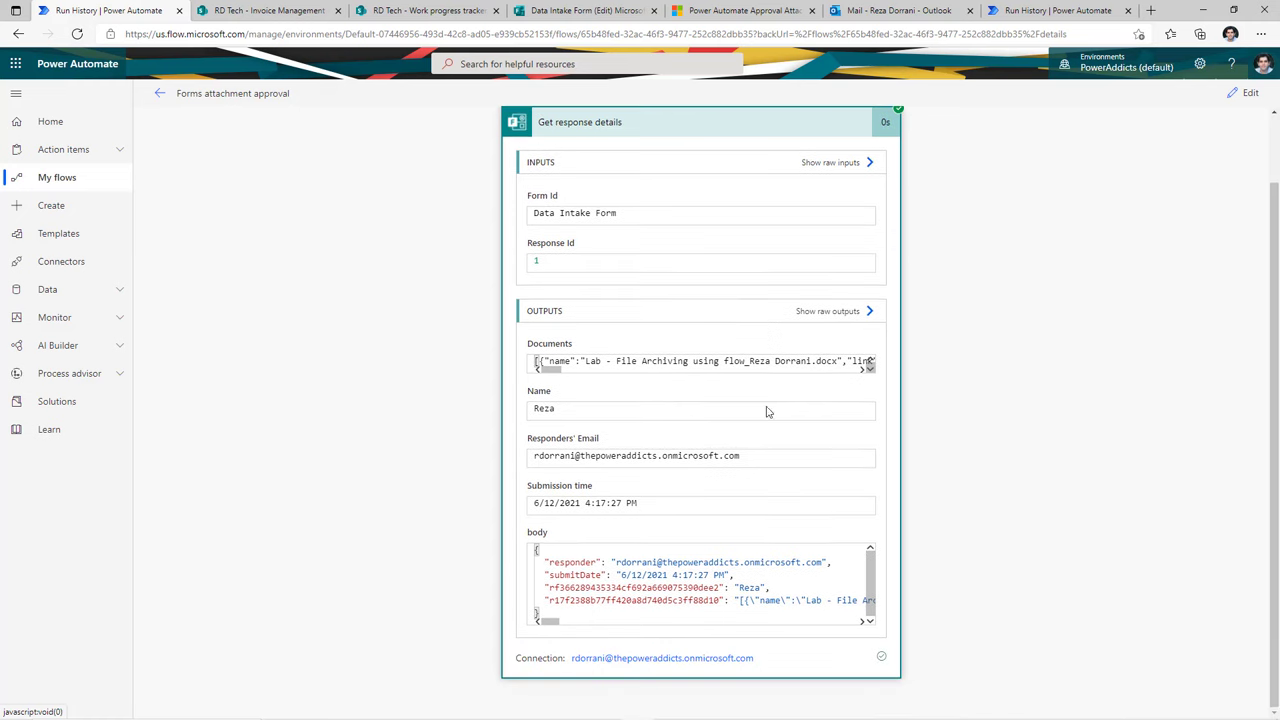
# Copy the complete raw outputs of Get response details into sample.json in Visual Studio Code
pyautogui.click(862, 316)
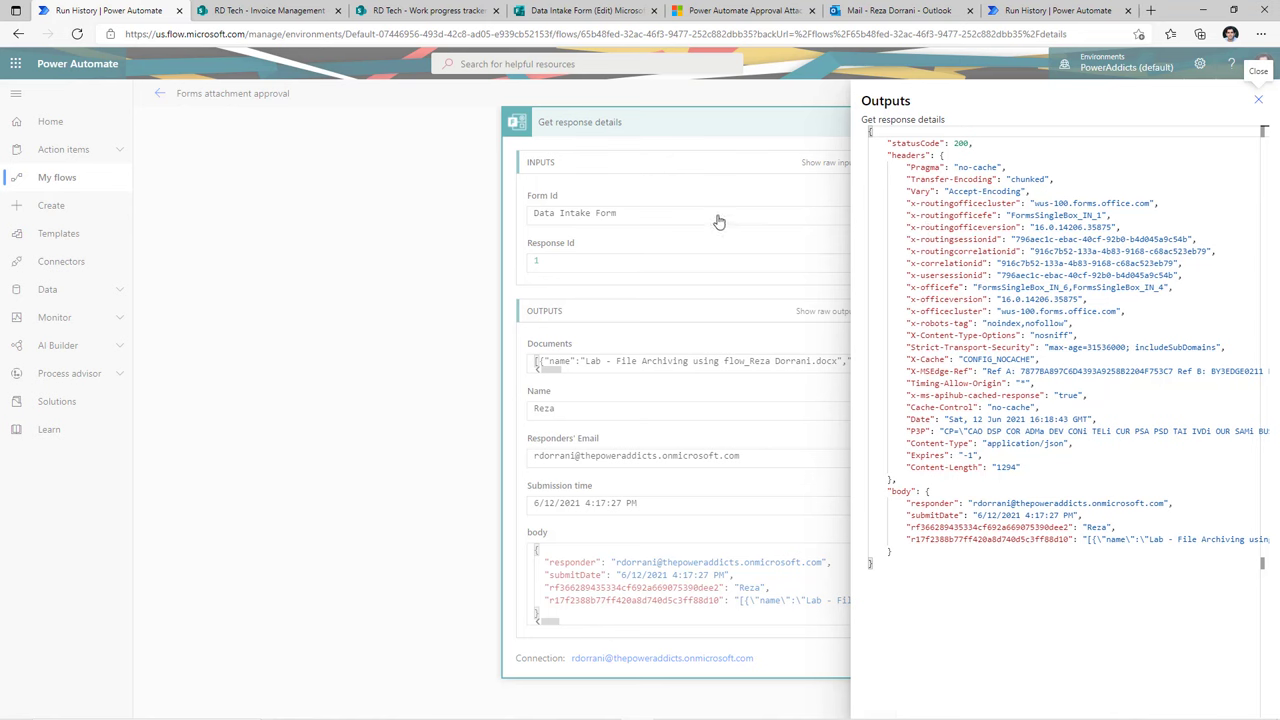
pyautogui.click(966, 342)
pyautogui.hotkey('ctrl', 'a')
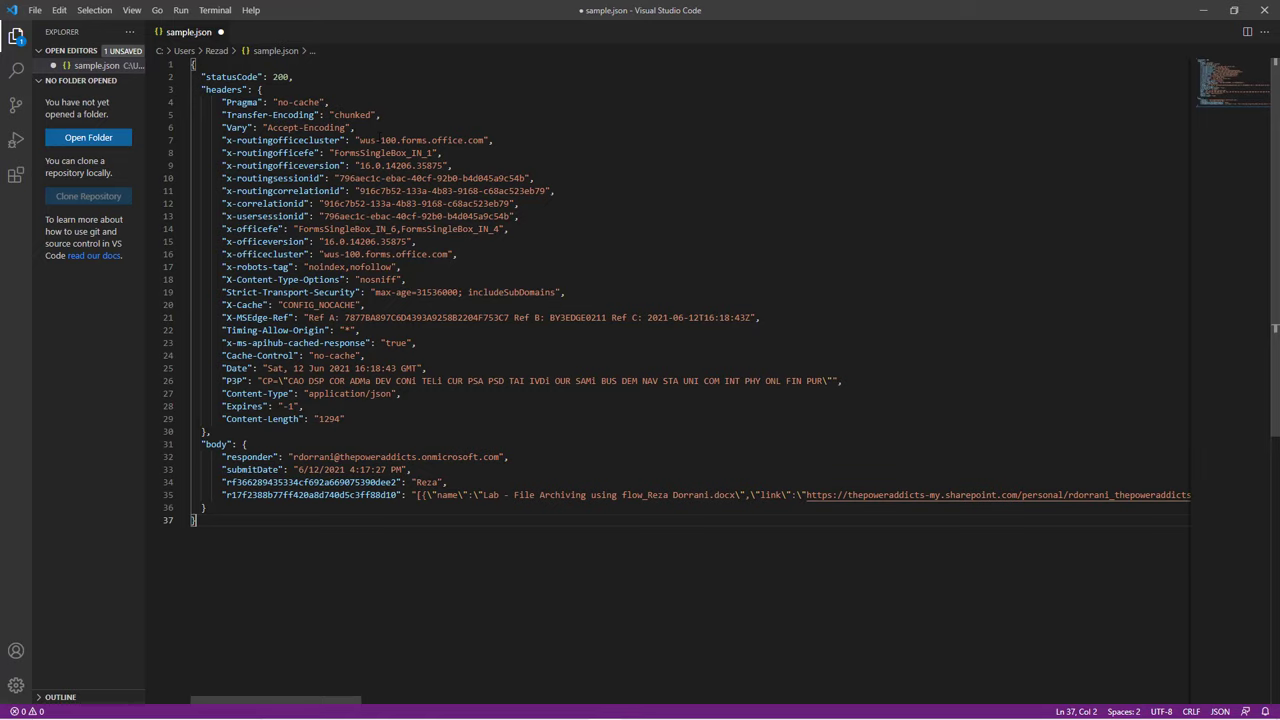
pyautogui.click(631, 155)
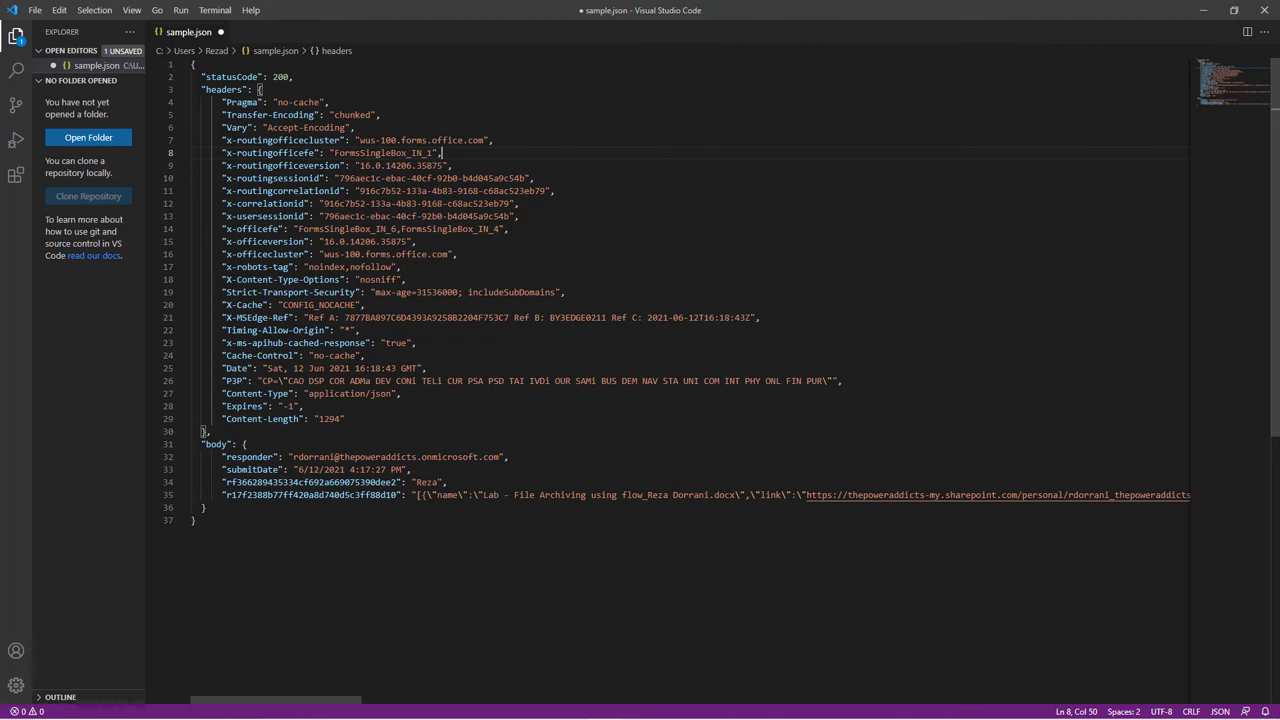
# Examine the JSON body section, highlighting the key and value of the Name answer
pyautogui.scroll(-2, 350, 445)
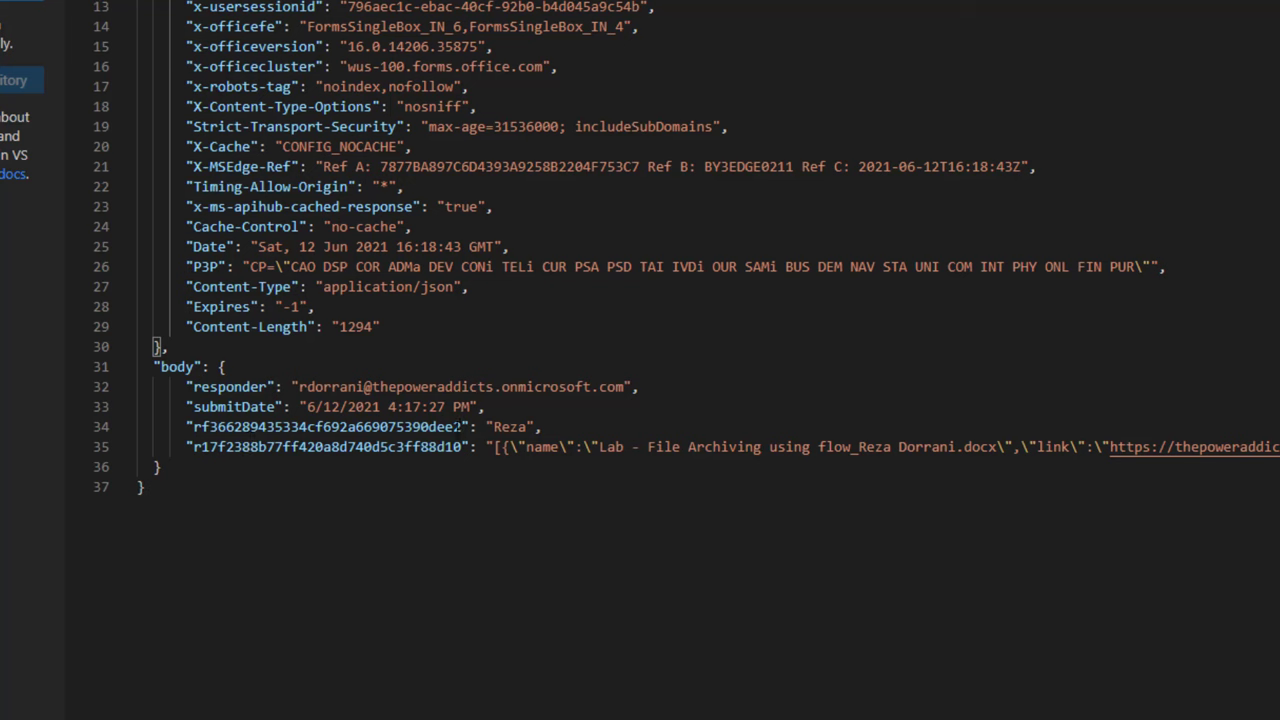
pyautogui.moveTo(462, 427); pyautogui.dragTo(193, 427)
pyautogui.doubleClick(510, 427)
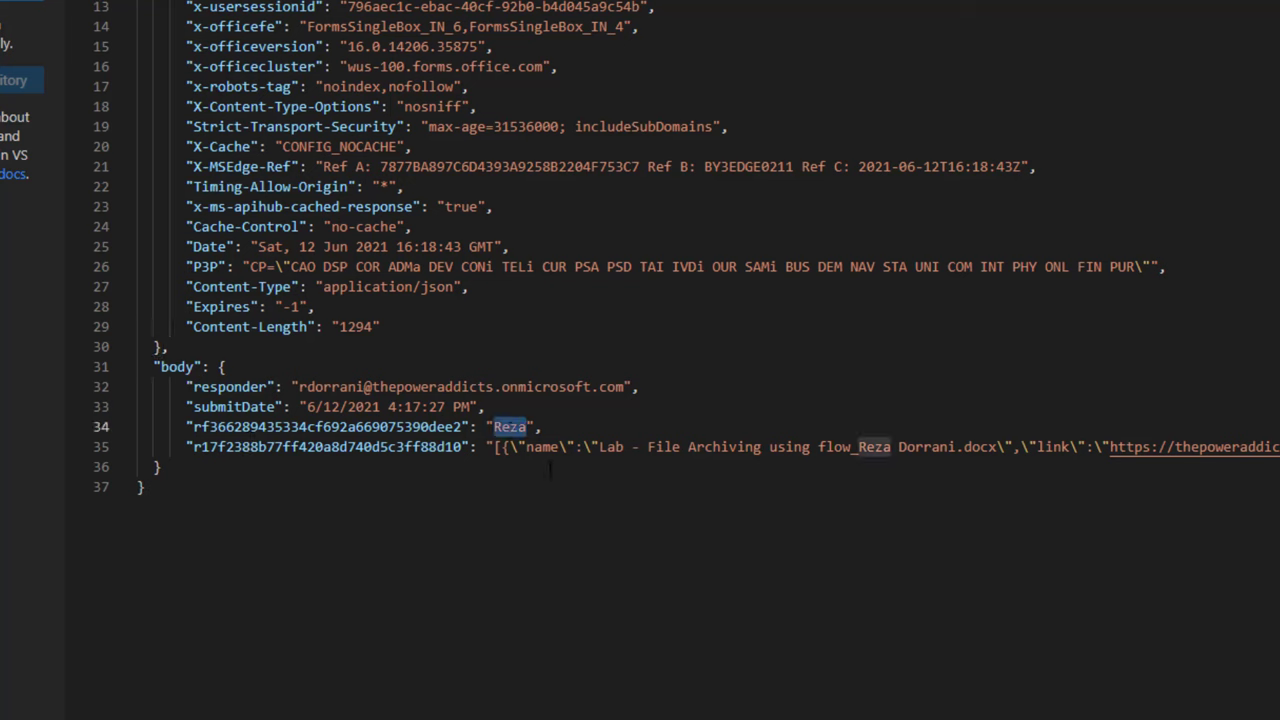
pyautogui.click(158, 467)
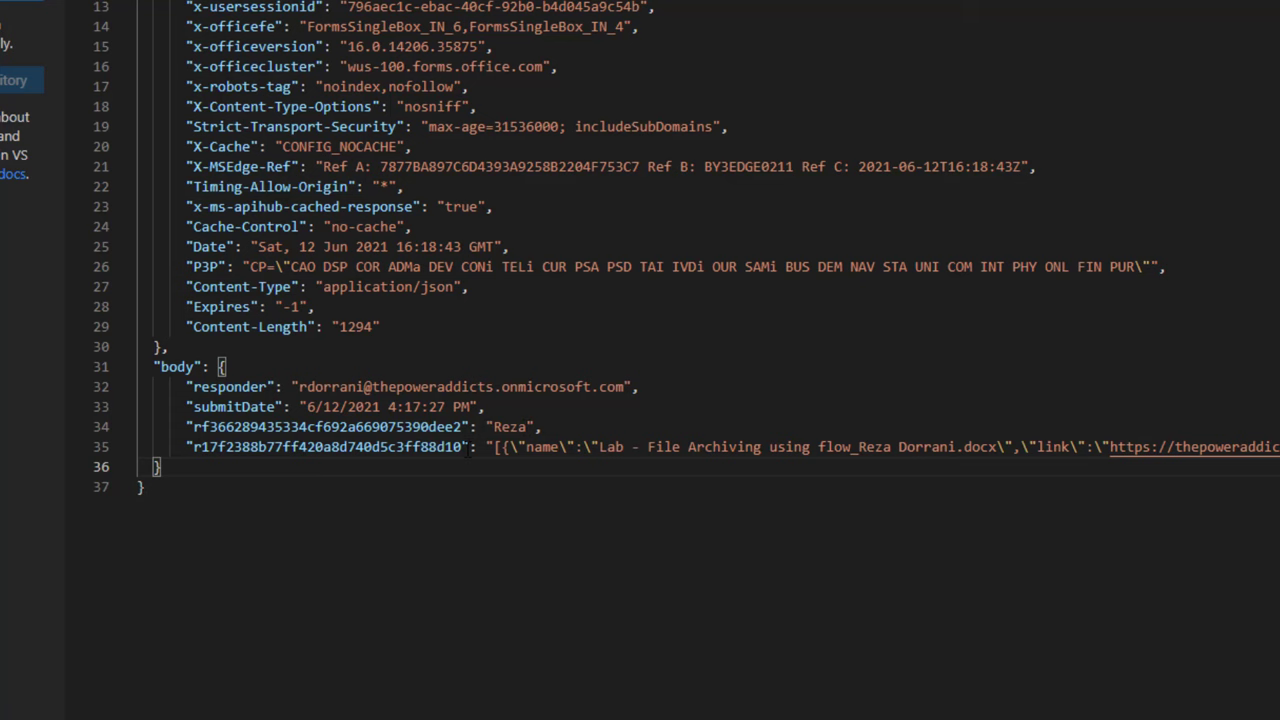
# Read along the Documents answer in the JSON body, through the first file's name, link and id
pyautogui.hscroll(1, 196, 443)
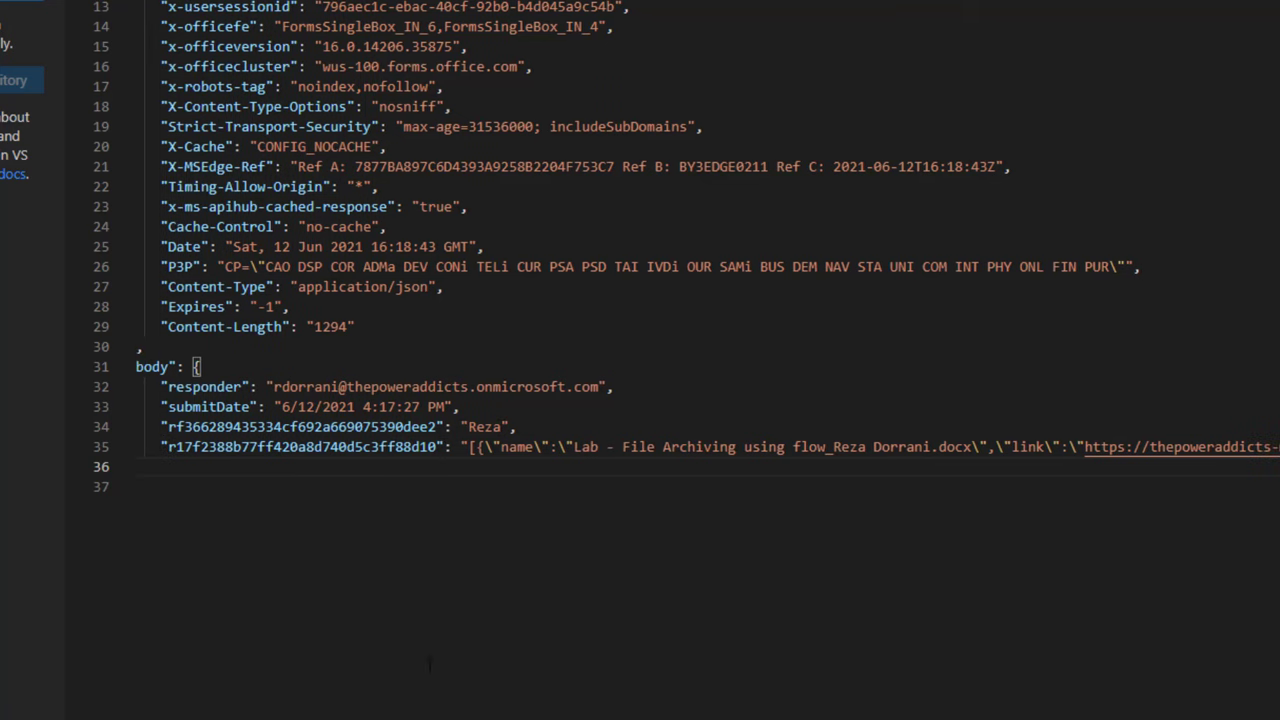
pyautogui.hscroll(-1, 686, 249)
pyautogui.hscroll(10, 686, 249)
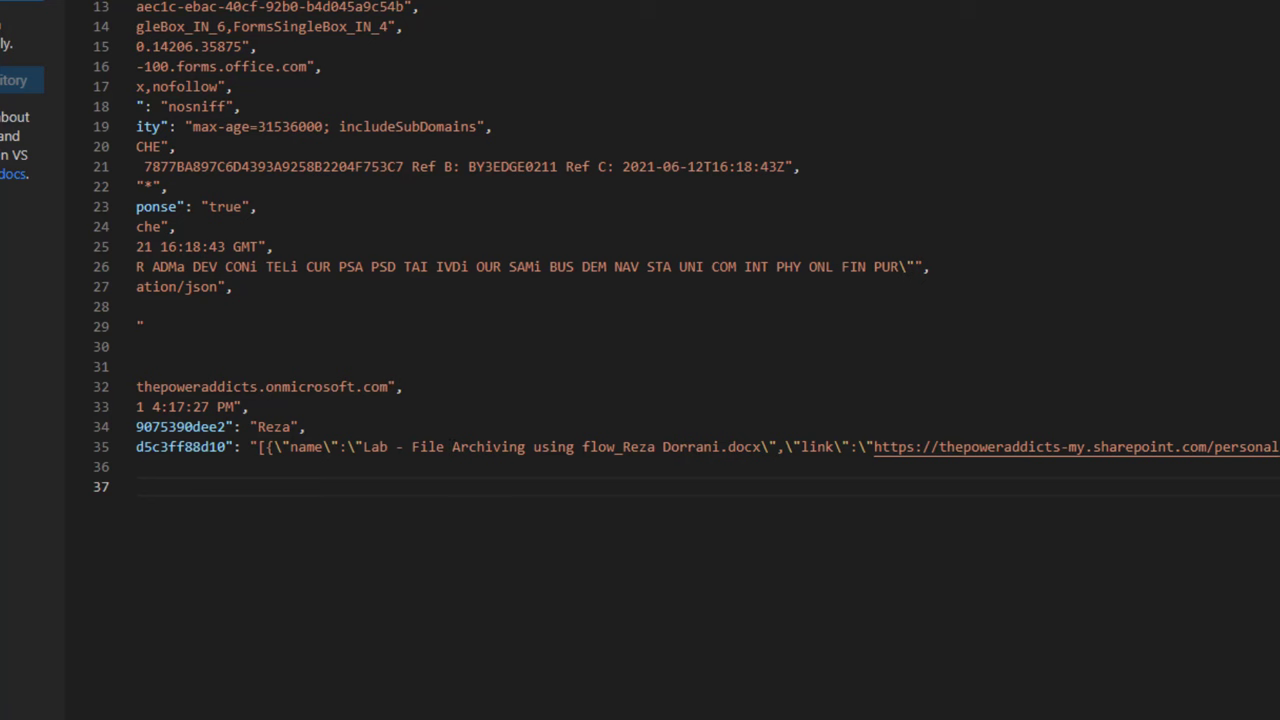
pyautogui.hscroll(14, 493, 497)
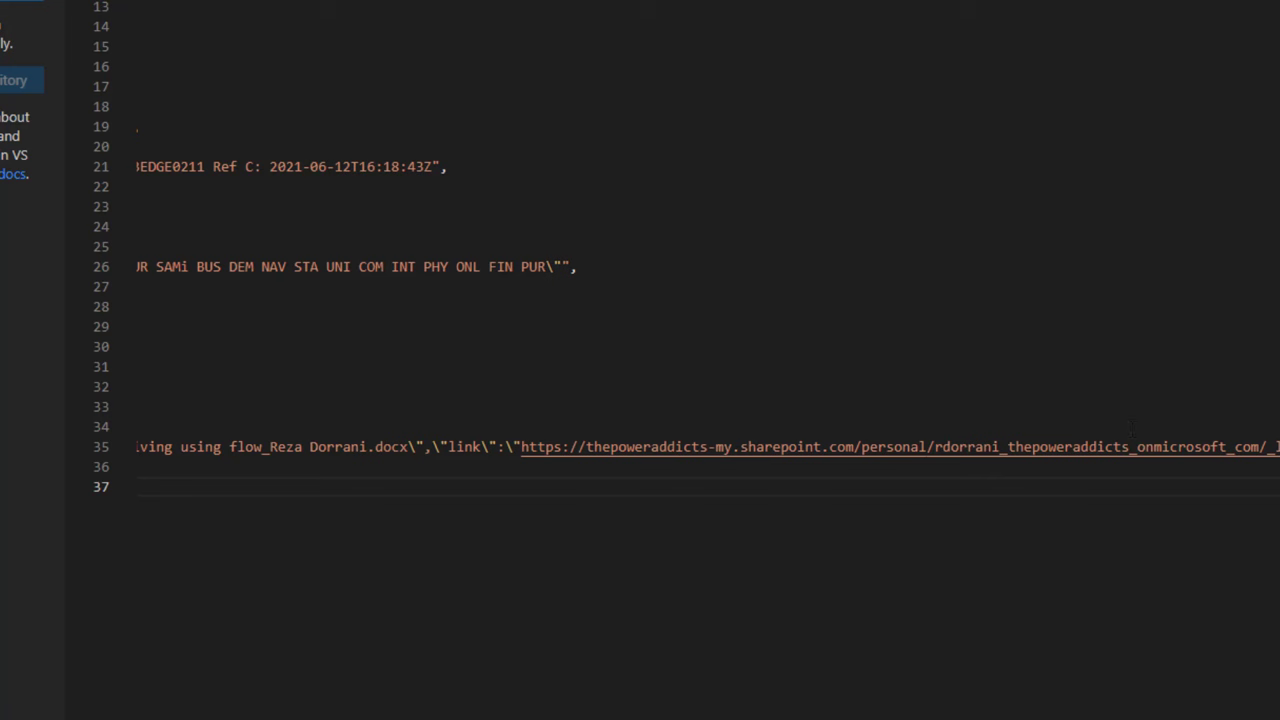
pyautogui.hscroll(15, 640, 400)
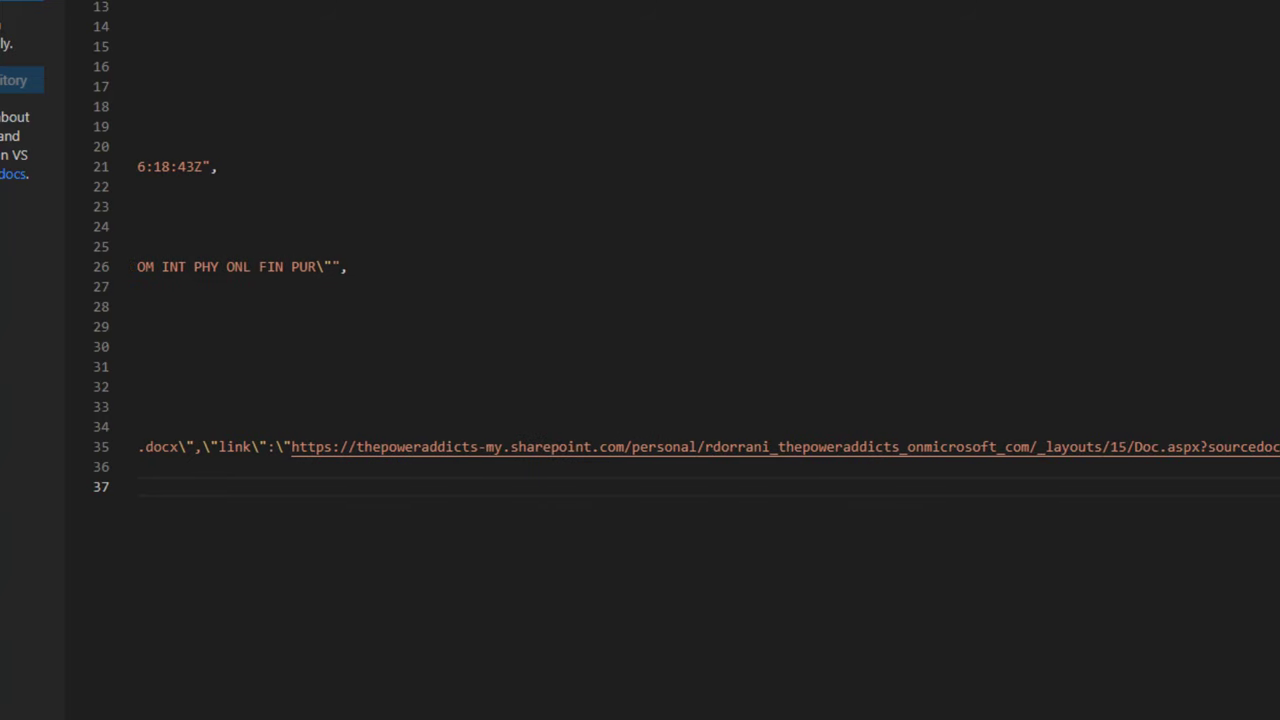
pyautogui.hscroll(20, 708, 447)
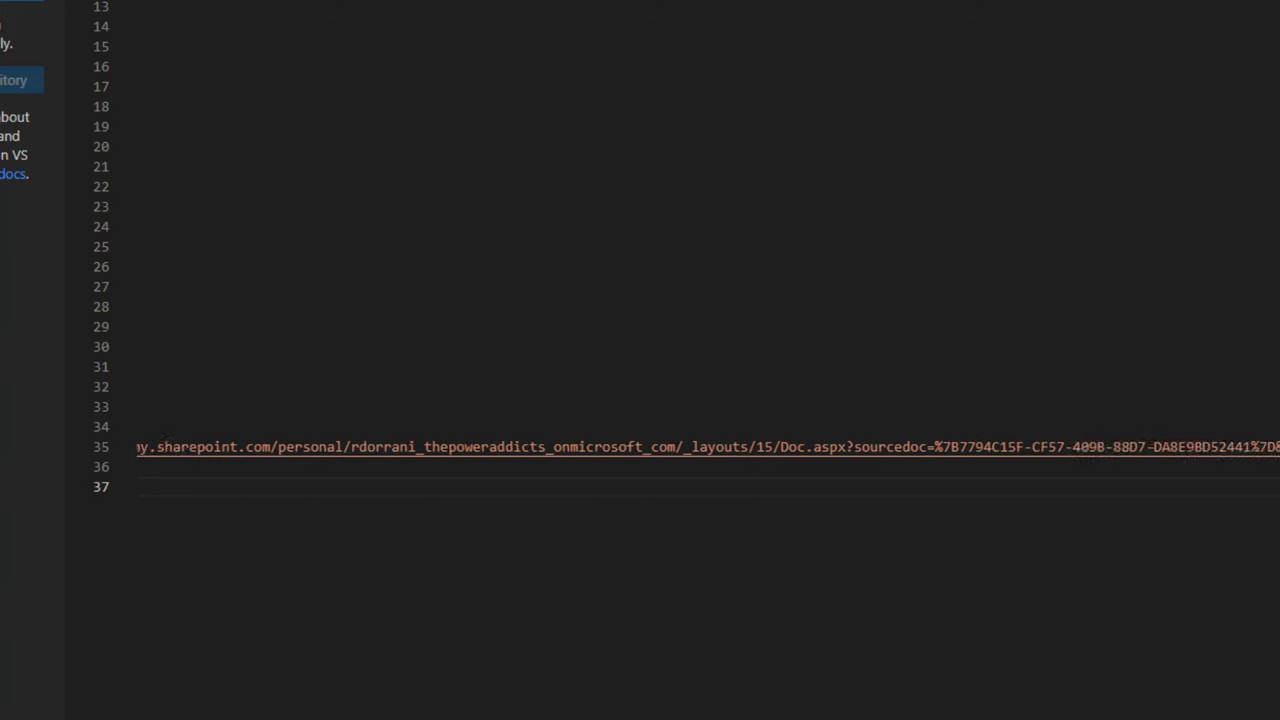
pyautogui.hscroll(3, 708, 447)
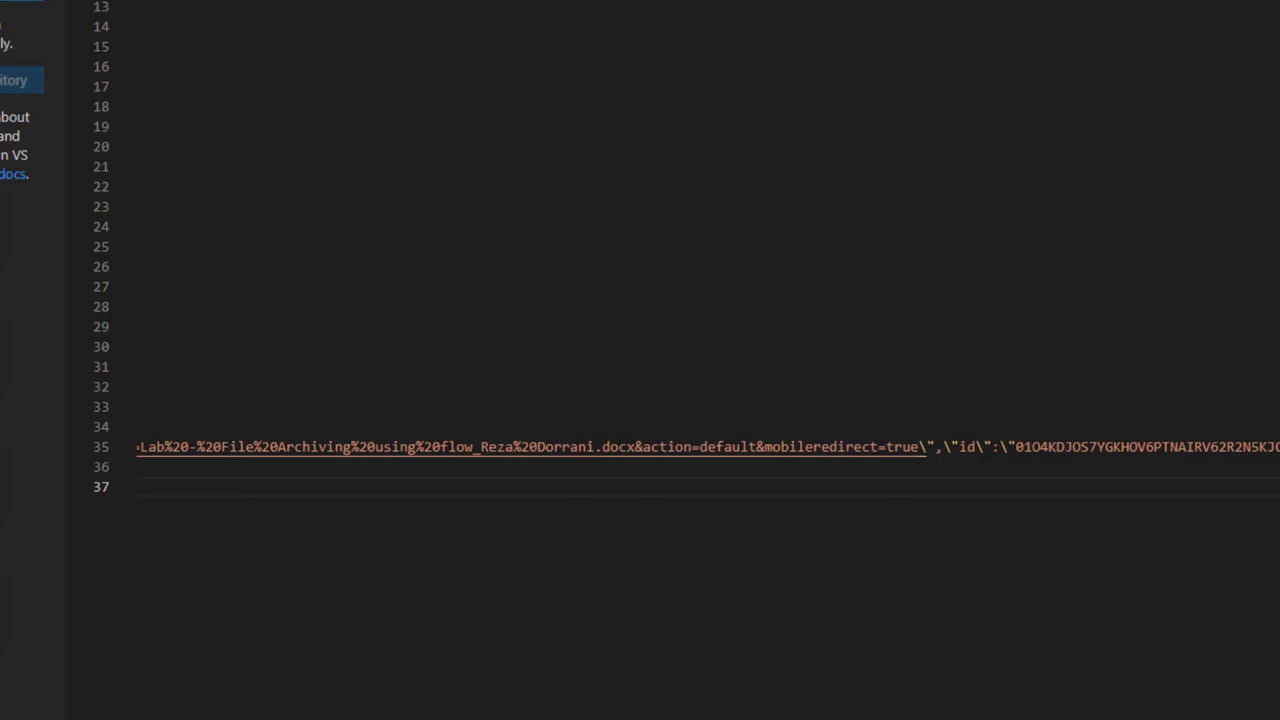
pyautogui.press('Up')
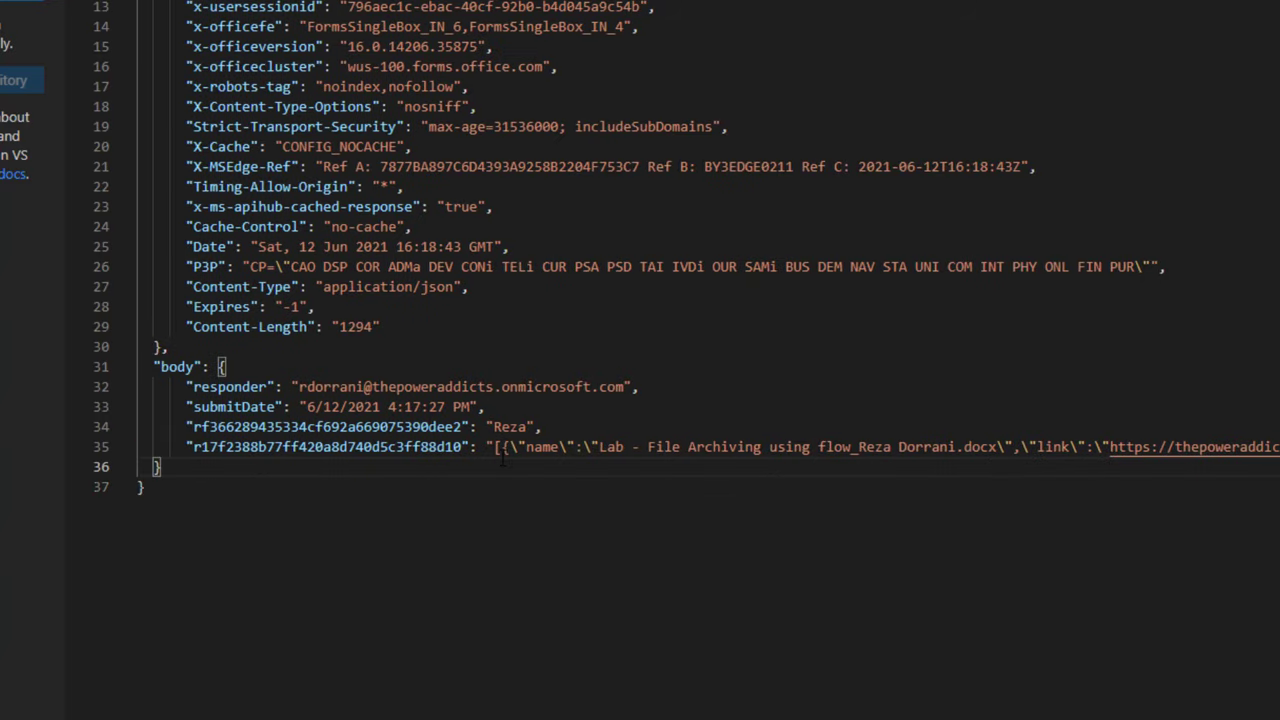
# Highlight the name and link properties, the opening array bracket, and the key and value of the Documents answer
pyautogui.moveTo(527, 447); pyautogui.dragTo(558, 447)
pyautogui.moveTo(1038, 447); pyautogui.dragTo(1070, 447)
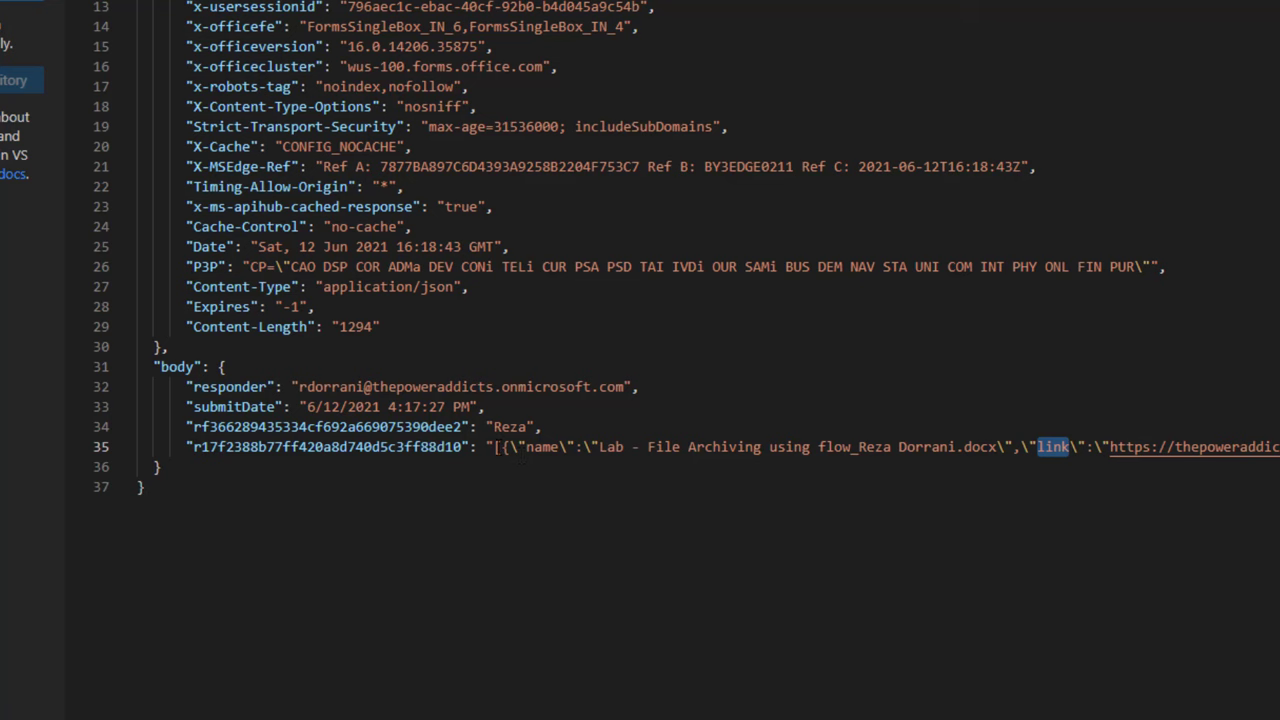
pyautogui.click(499, 447)
pyautogui.hscroll(10, 497, 447)
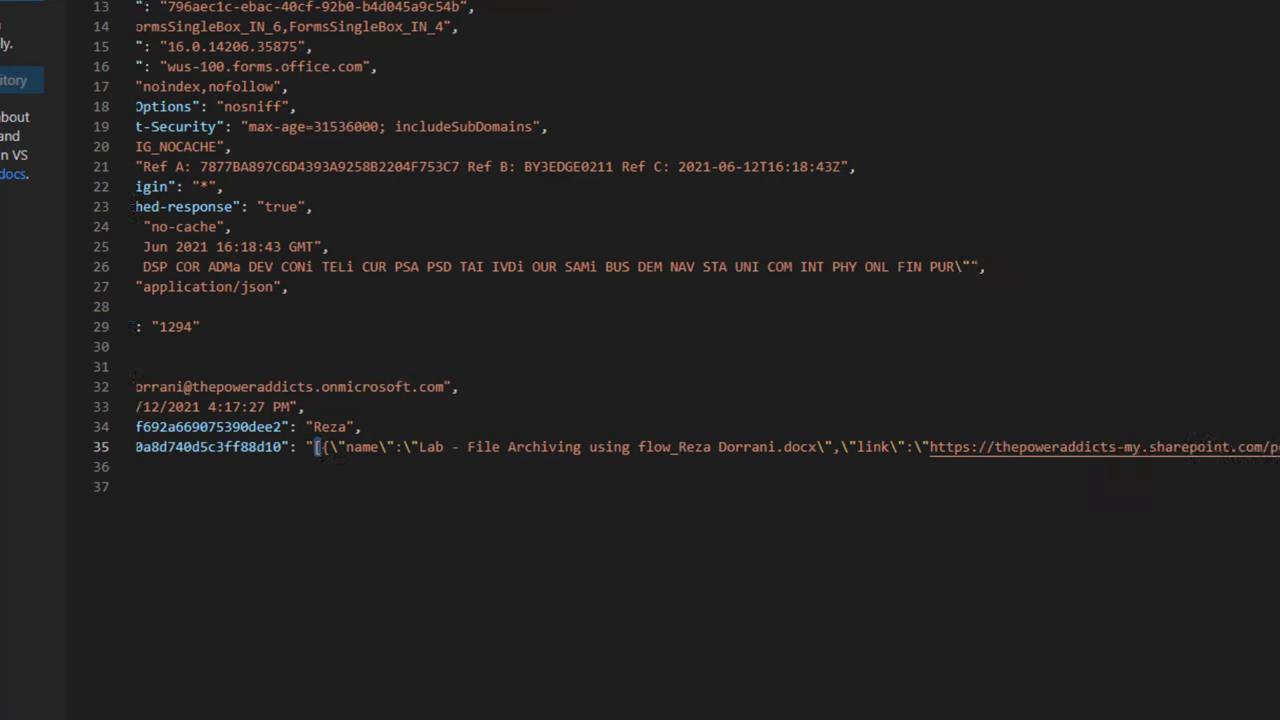
pyautogui.hscroll(-10, 497, 447)
pyautogui.moveTo(187, 447); pyautogui.dragTo(468, 447)
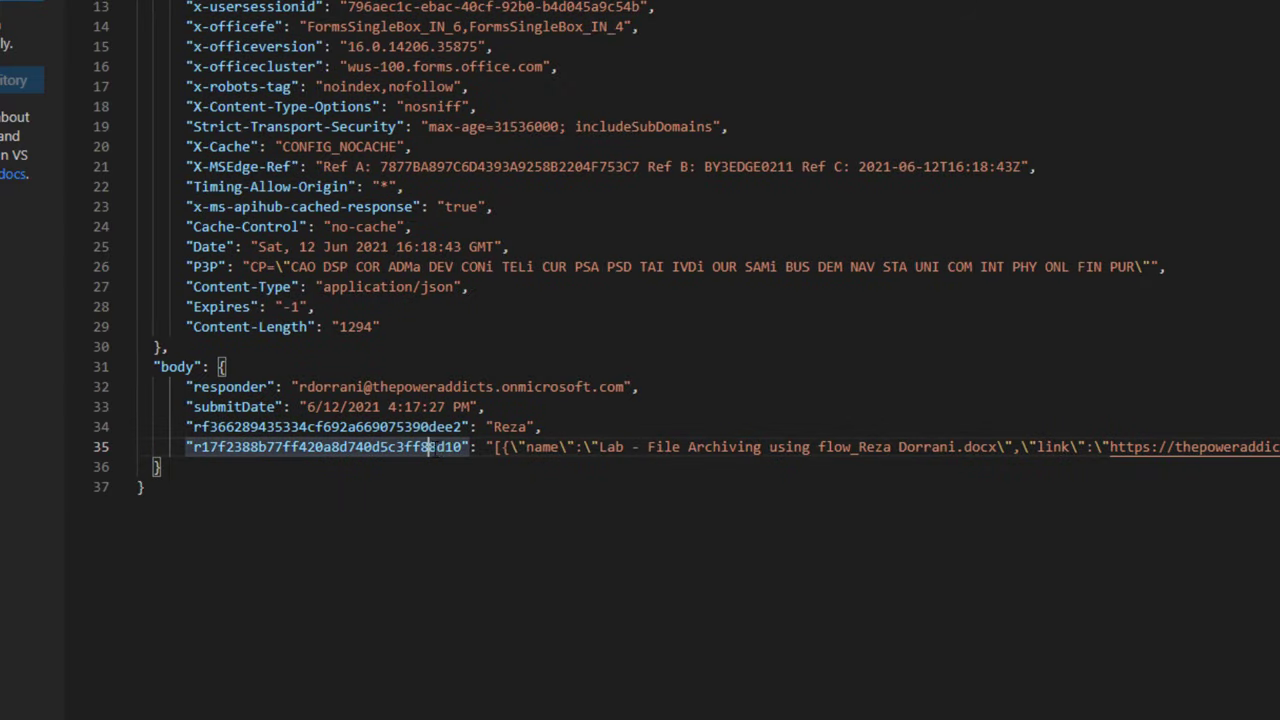
pyautogui.doubleClick(437, 447)
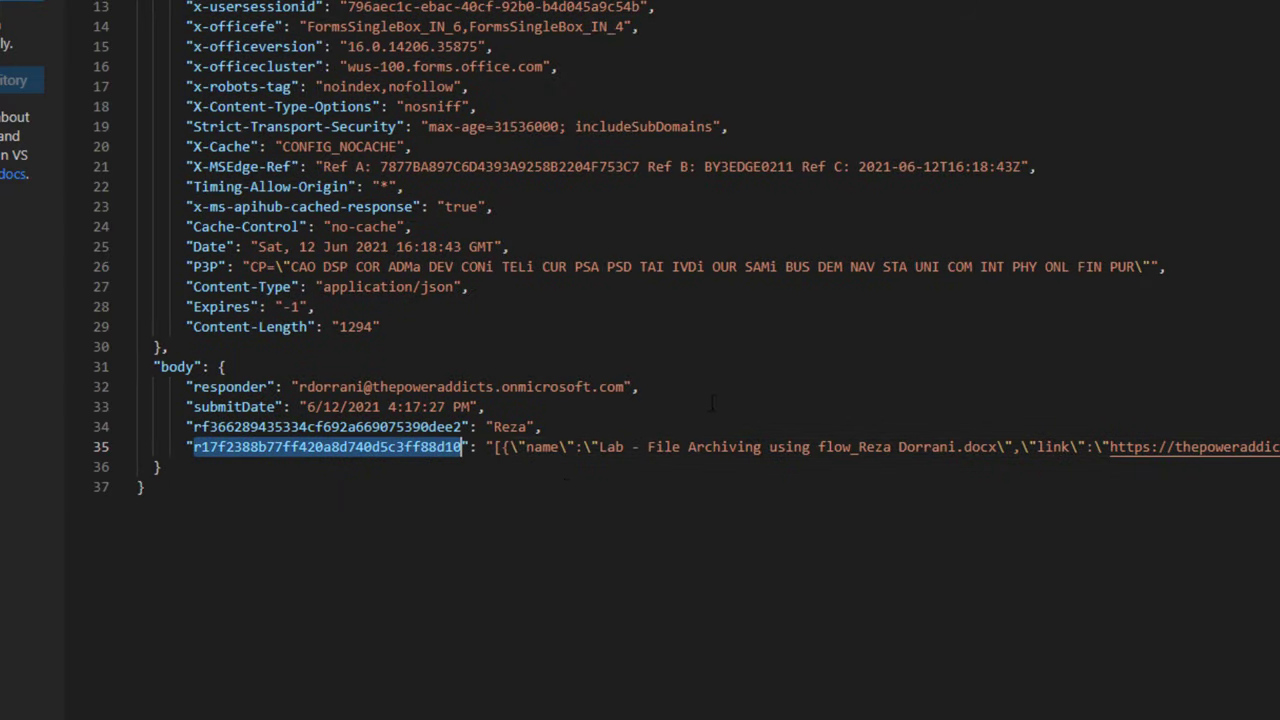
pyautogui.moveTo(487, 447); pyautogui.dragTo(616, 447)
pyautogui.click(655, 549)
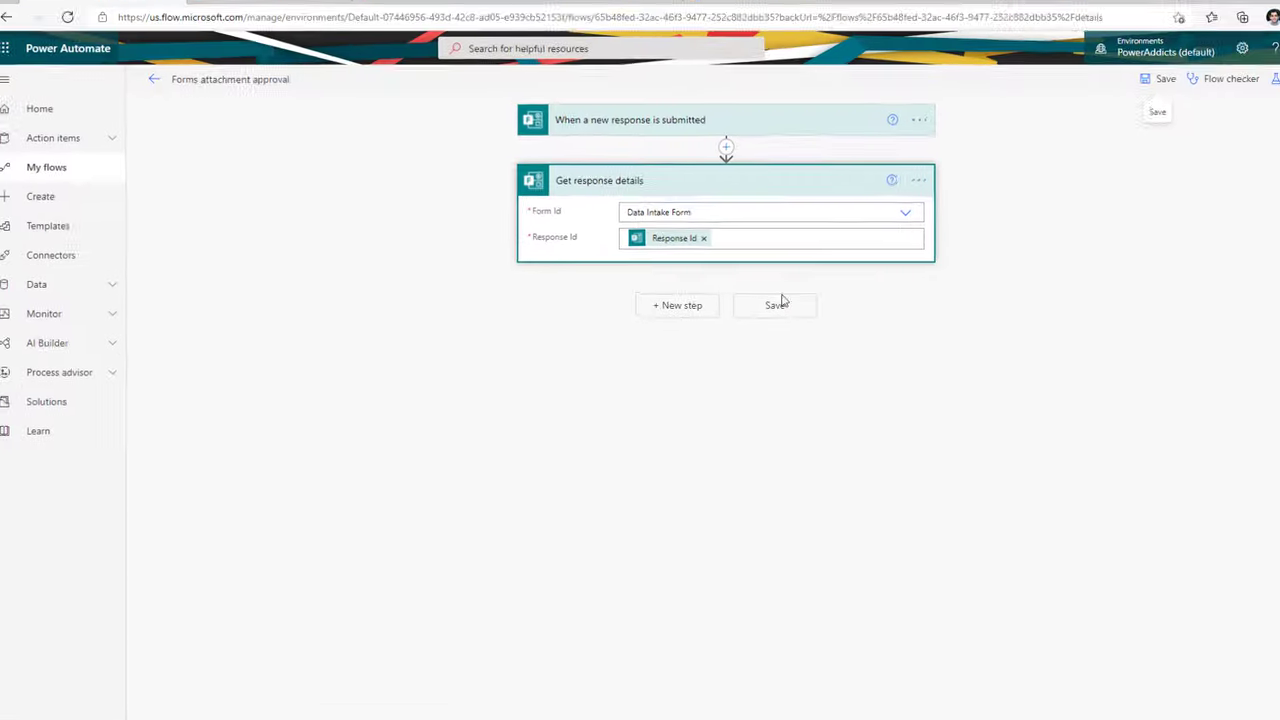
# Add a Compose action after Get response details
pyautogui.click(661, 312)
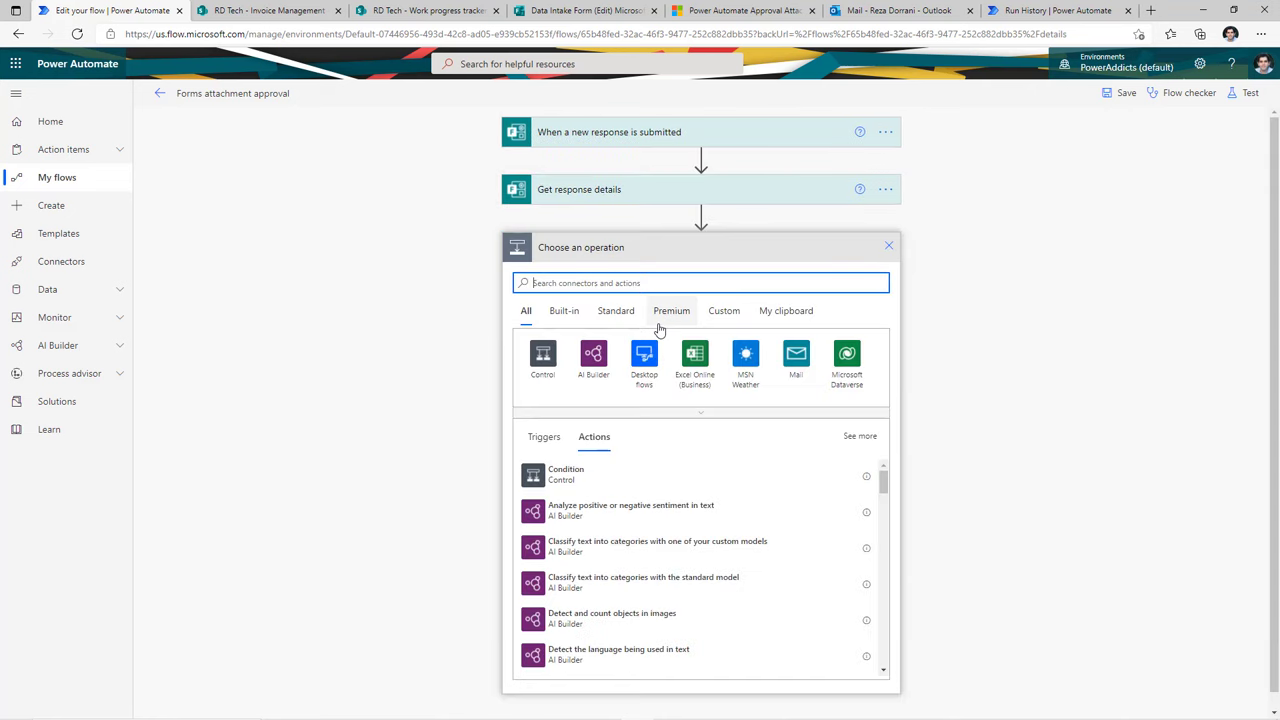
pyautogui.write('compose')
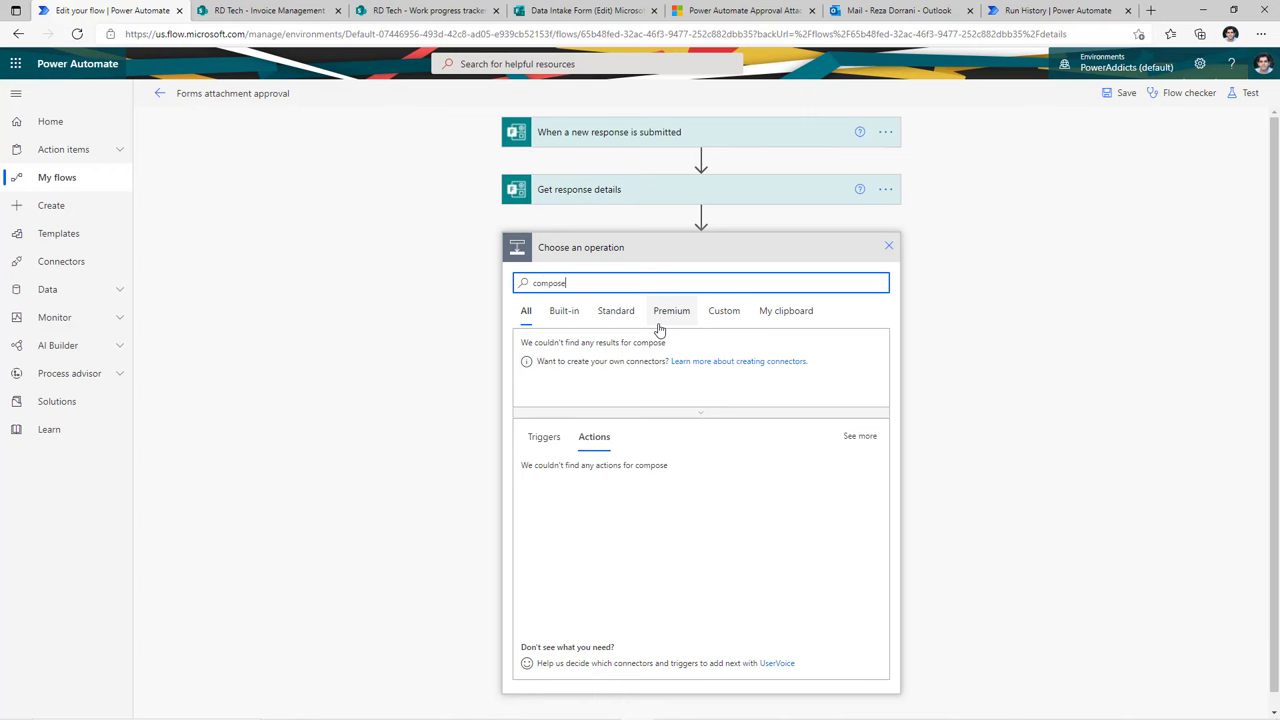
pyautogui.click(590, 478)
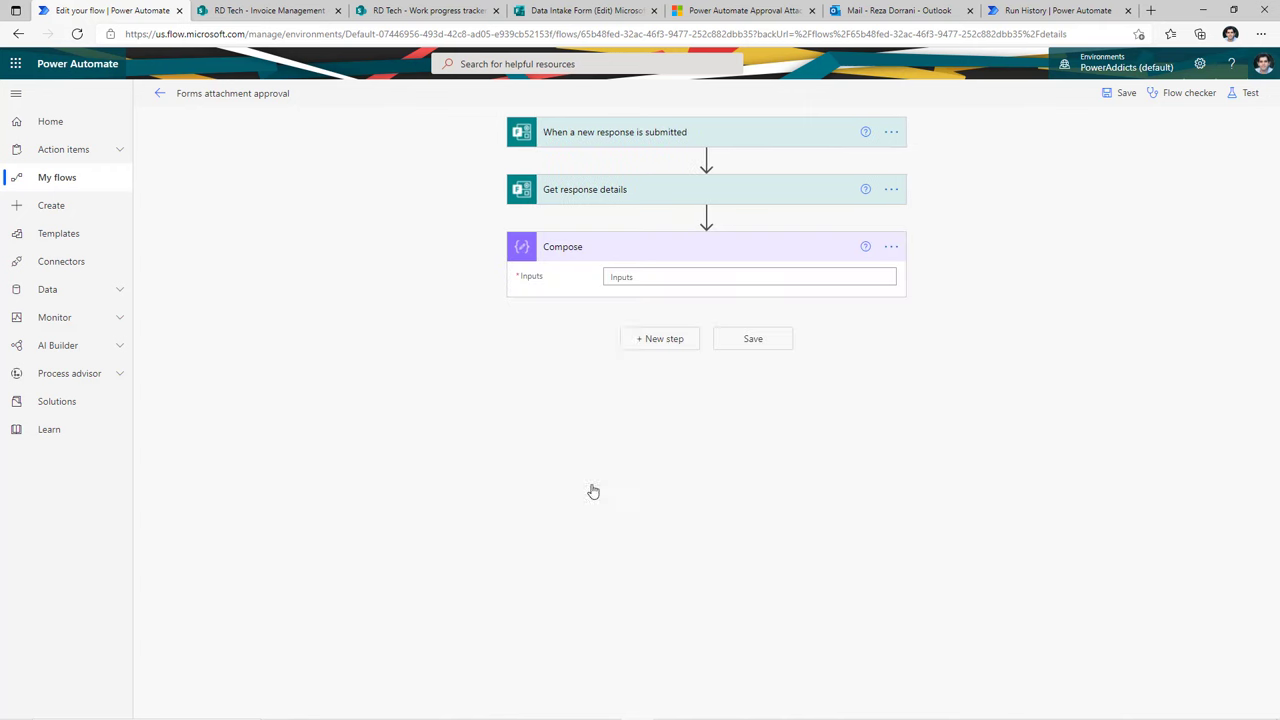
# Set the Compose inputs to a json() expression wrapping the Documents answer from Get response details
pyautogui.click(637, 277)
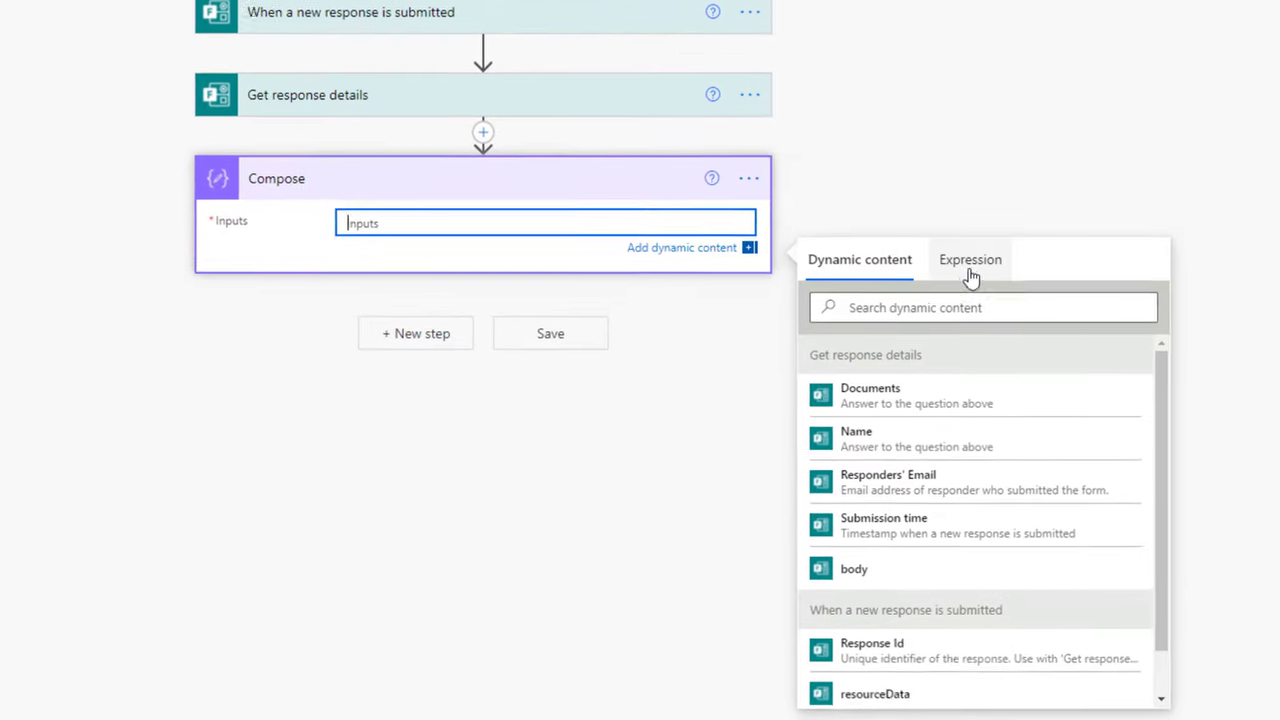
pyautogui.click(962, 271)
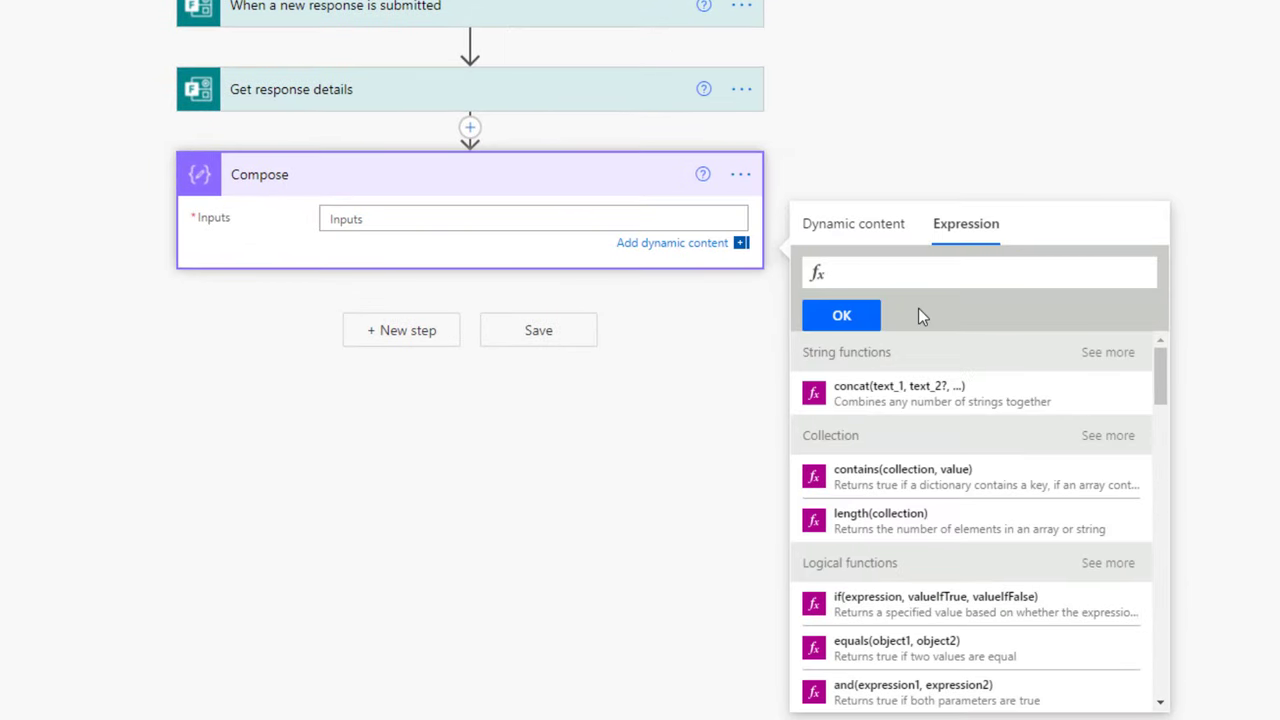
pyautogui.write('json(')
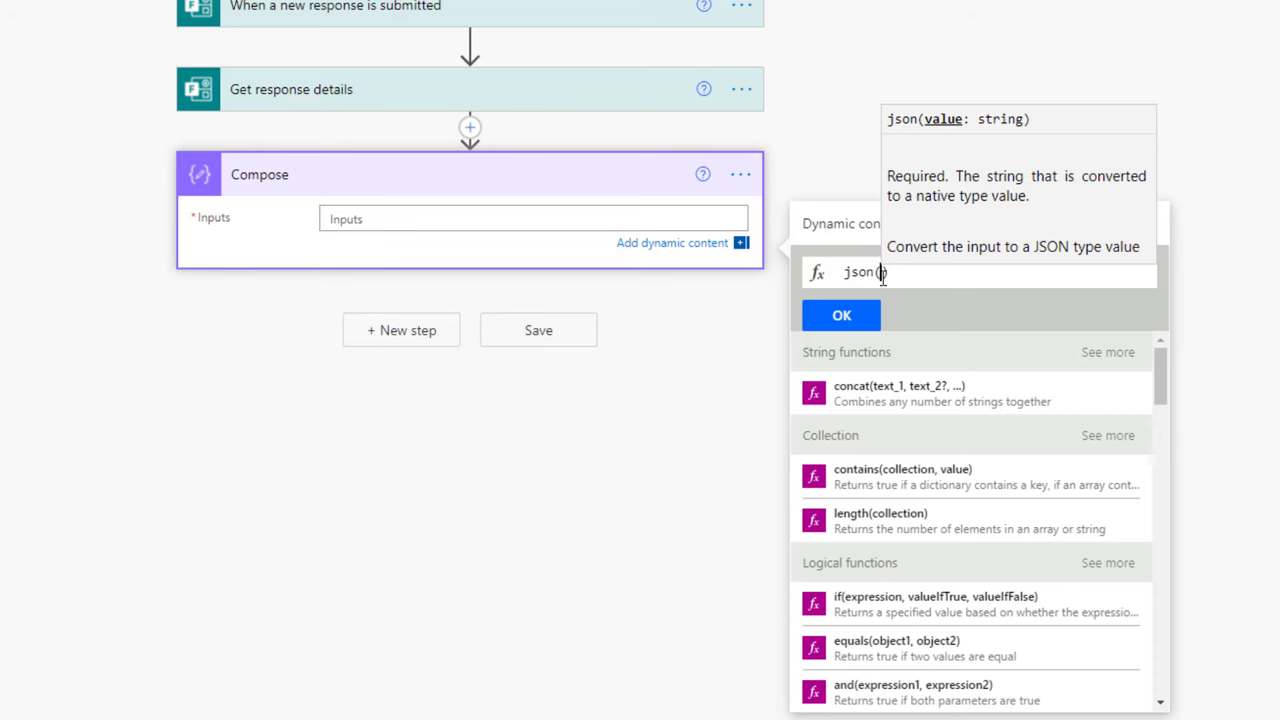
pyautogui.click(845, 230)
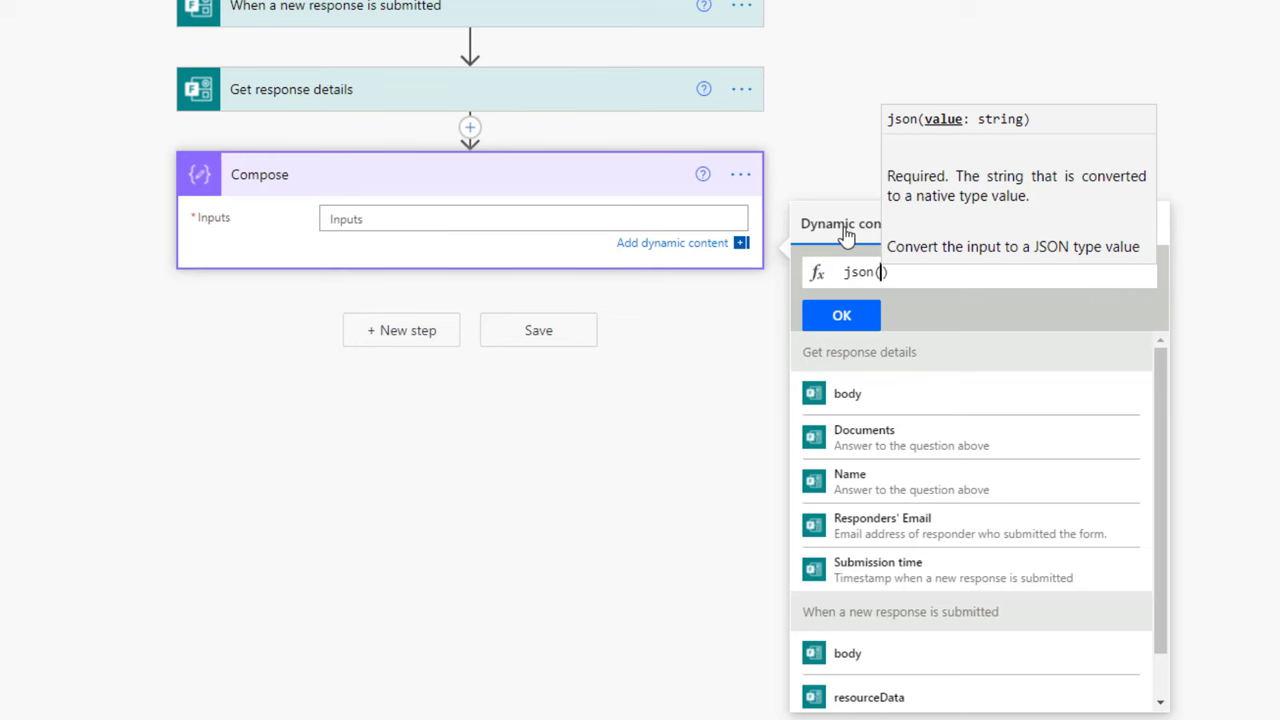
pyautogui.click(870, 447)
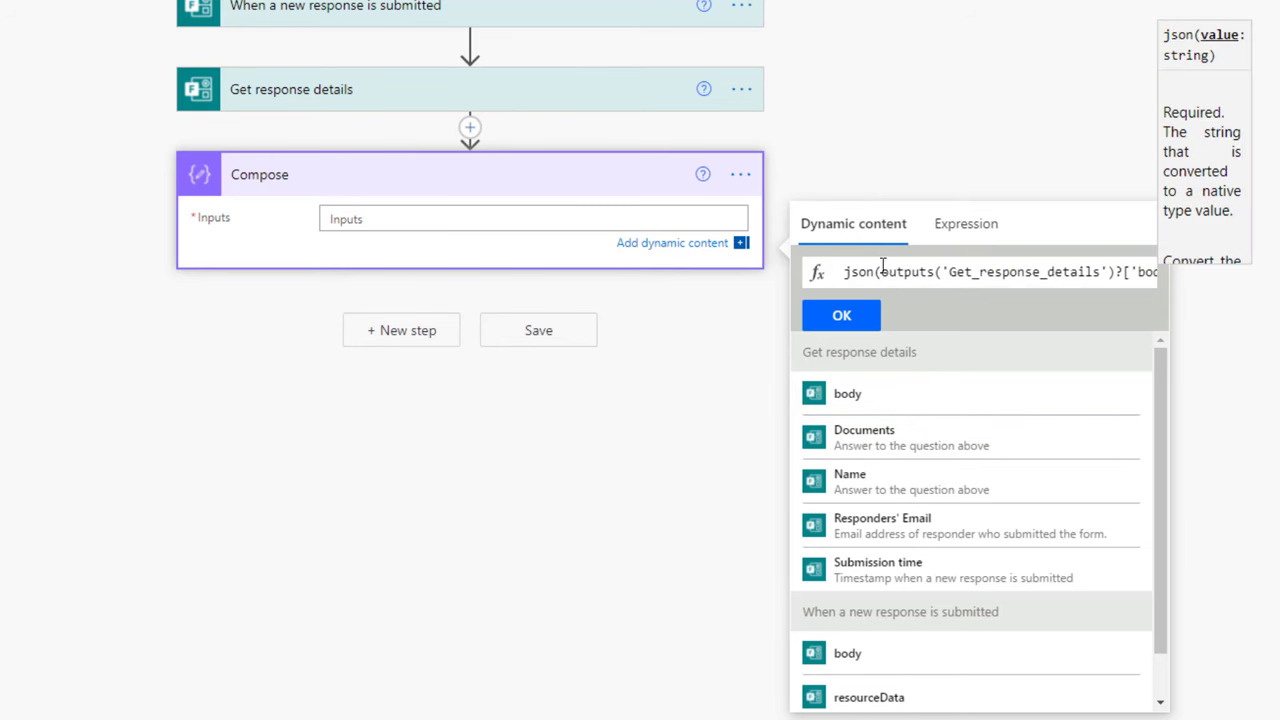
pyautogui.moveTo(880, 270); pyautogui.dragTo(1130, 272)
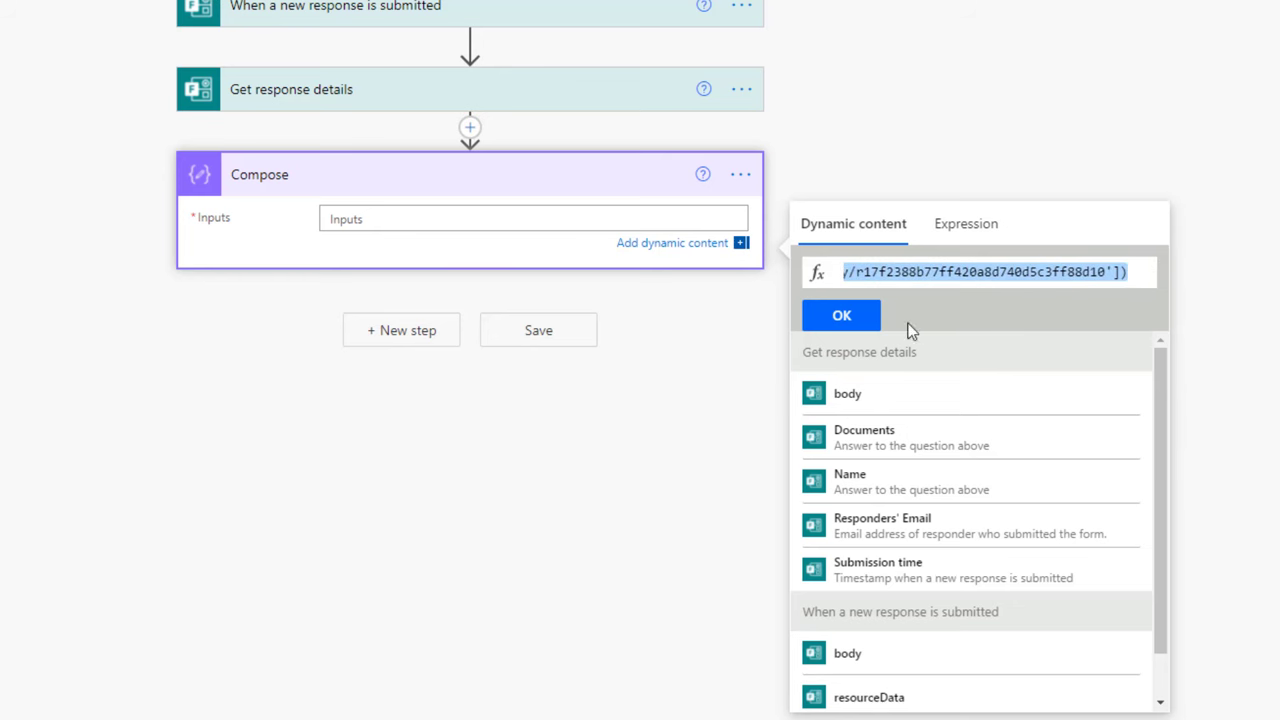
pyautogui.click(863, 322)
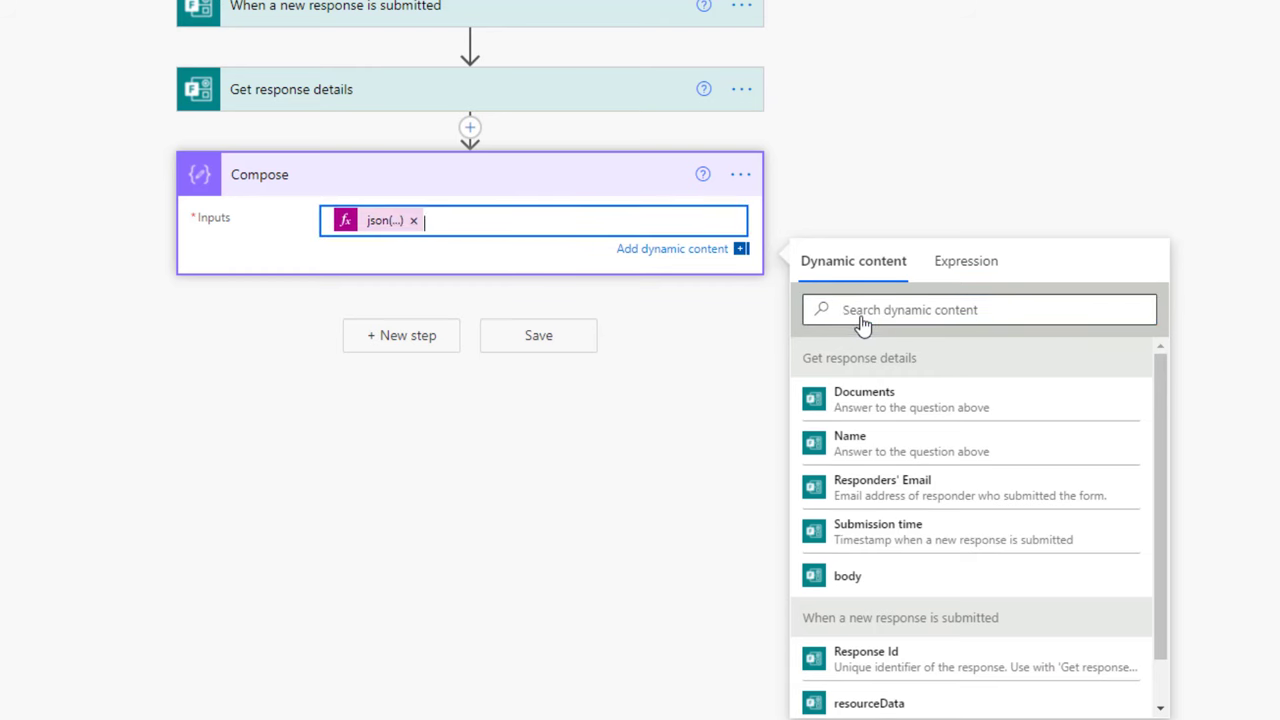
pyautogui.click(808, 262)
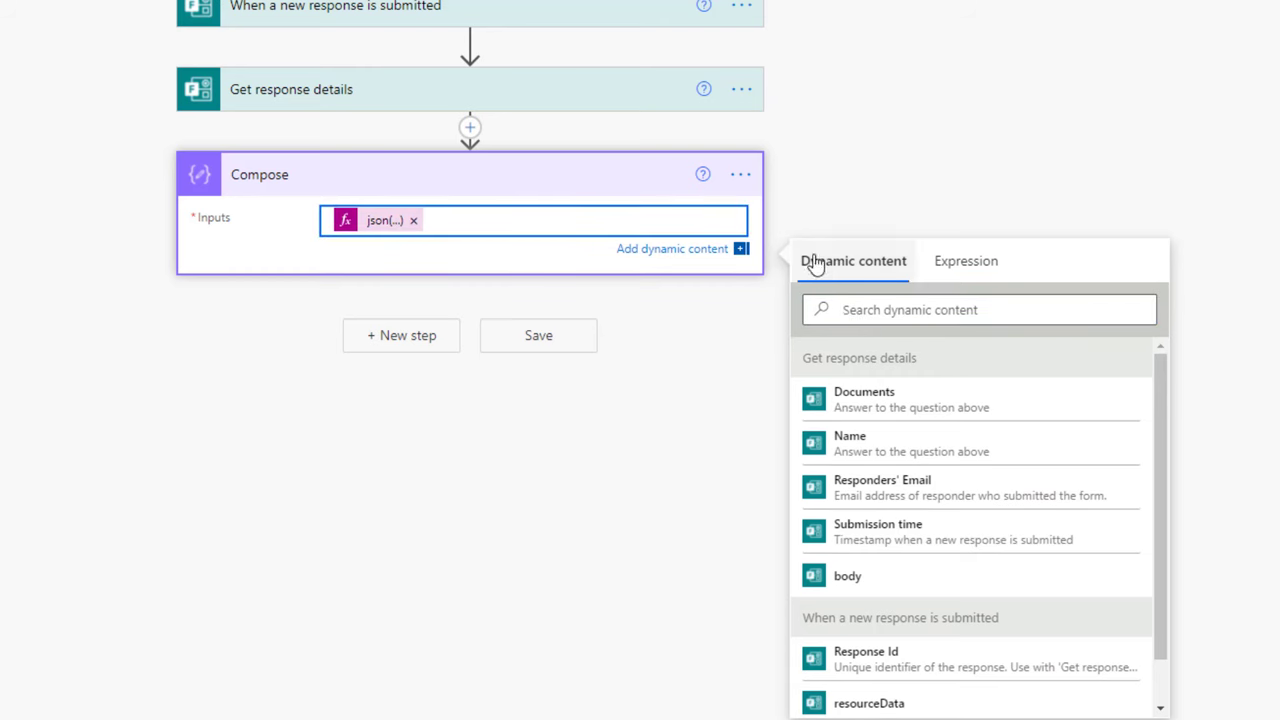
# Peek at the code of the Compose action and compare its question key with the body section of sample.json
pyautogui.click(741, 179)
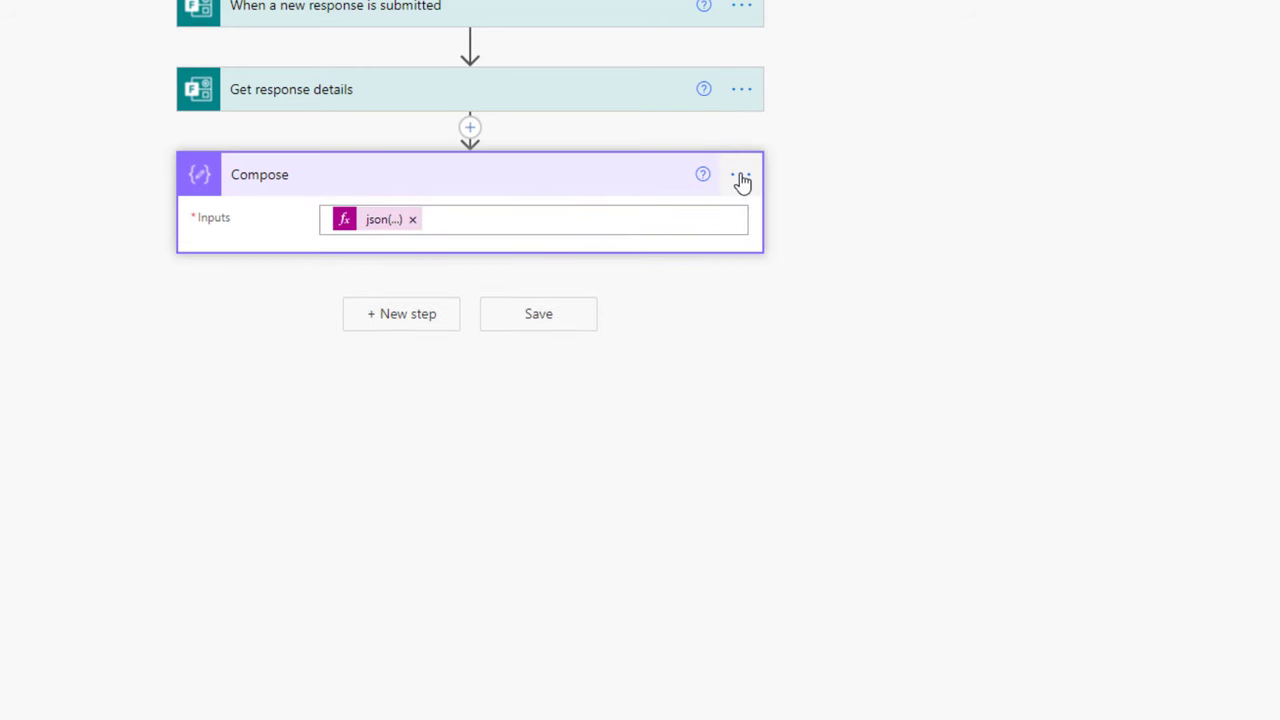
pyautogui.click(738, 179)
pyautogui.click(840, 399)
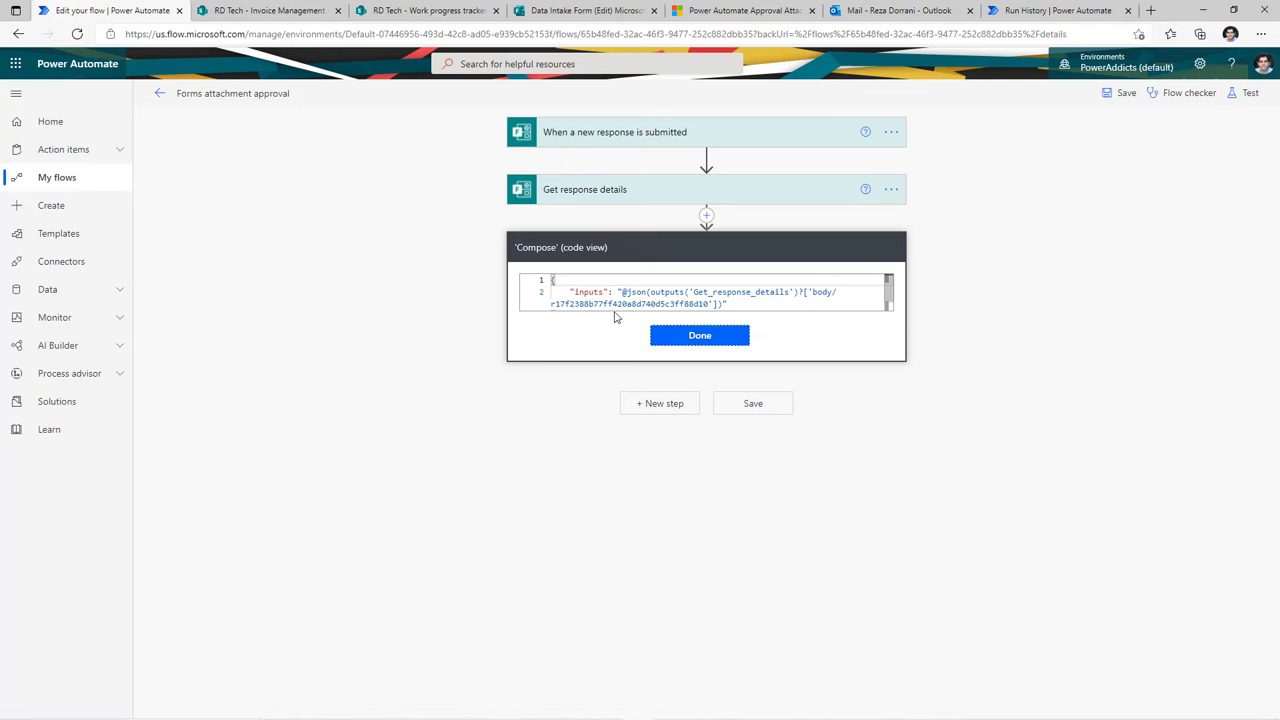
pyautogui.hotkey('alt', 'Tab')
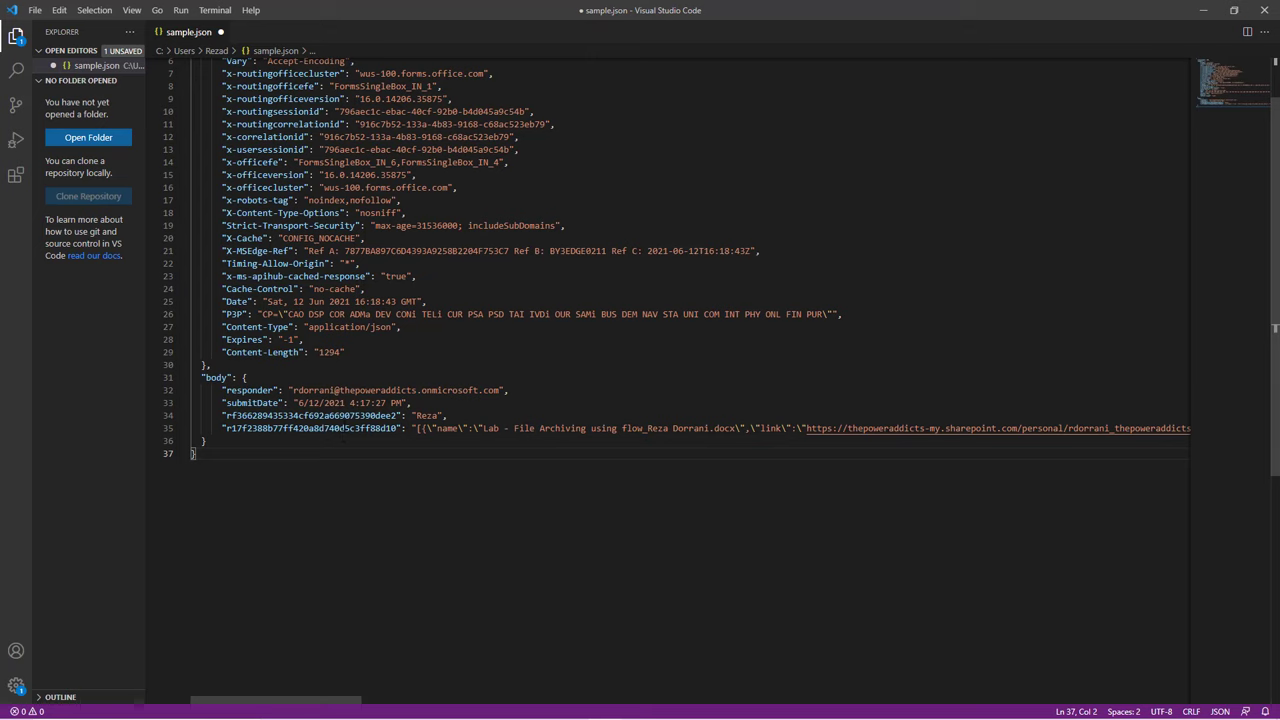
pyautogui.scroll(2, 716, 293)
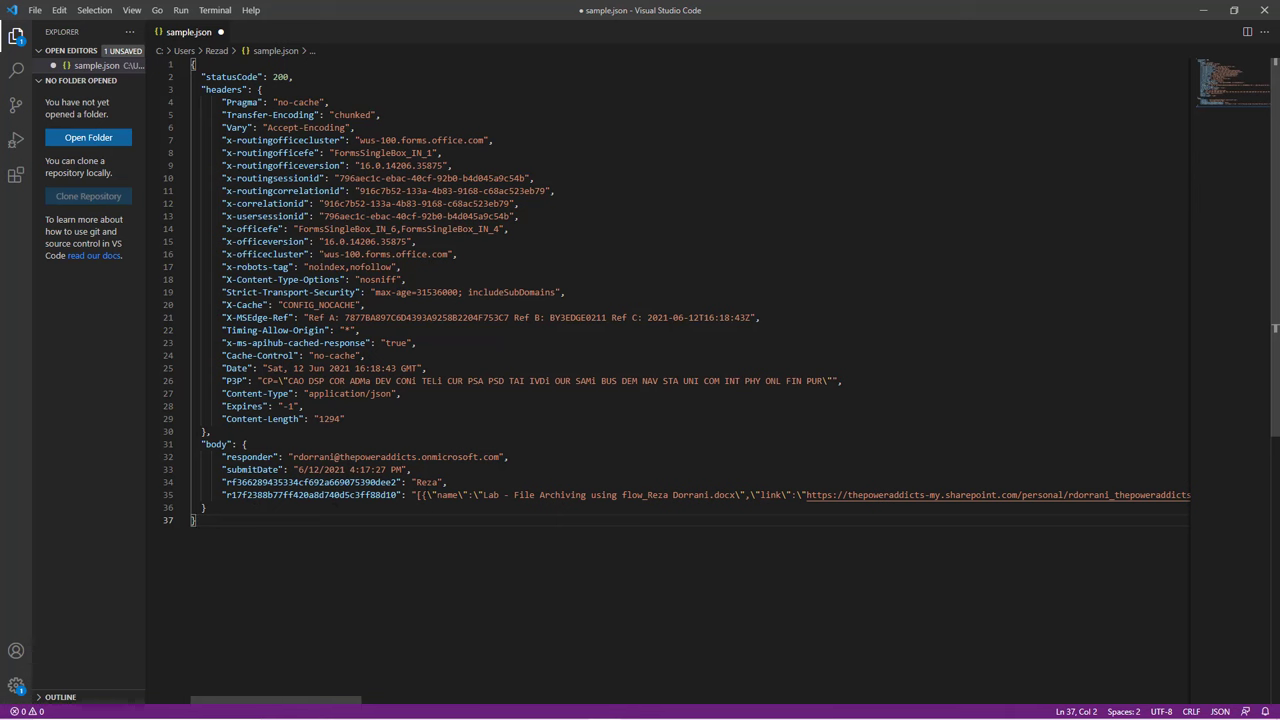
pyautogui.hotkey('alt', 'Tab')
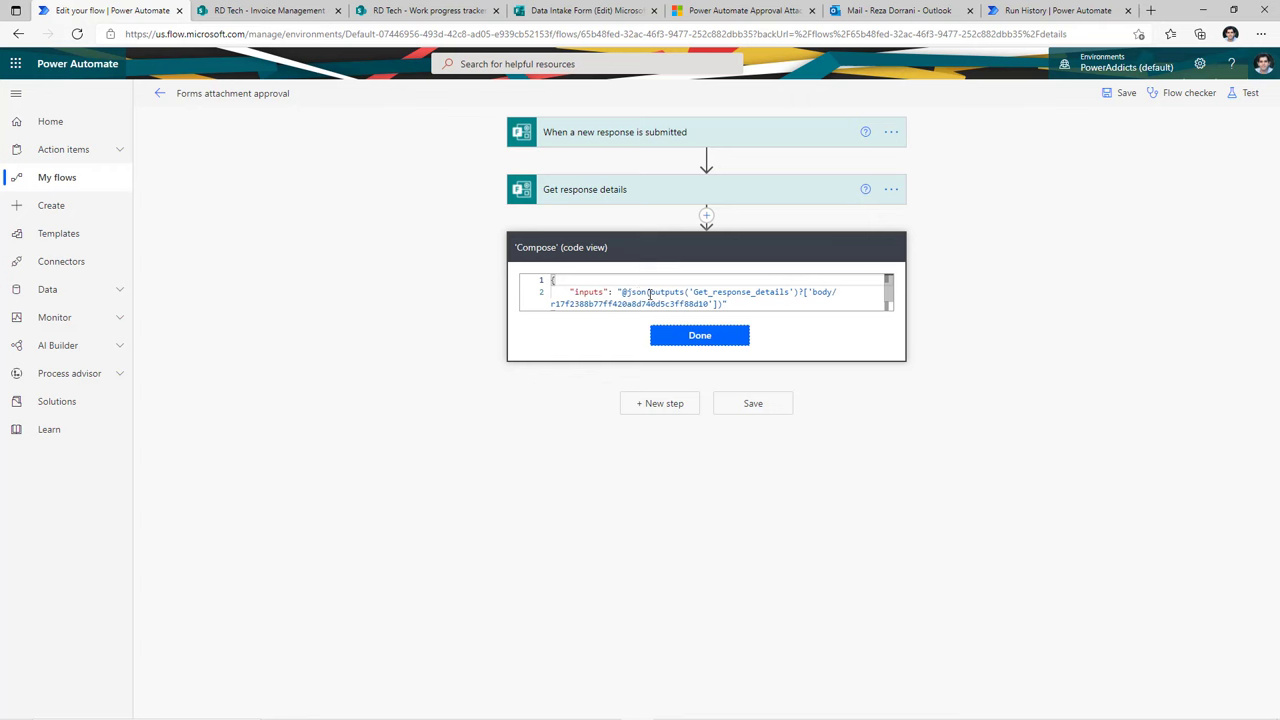
pyautogui.click(698, 337)
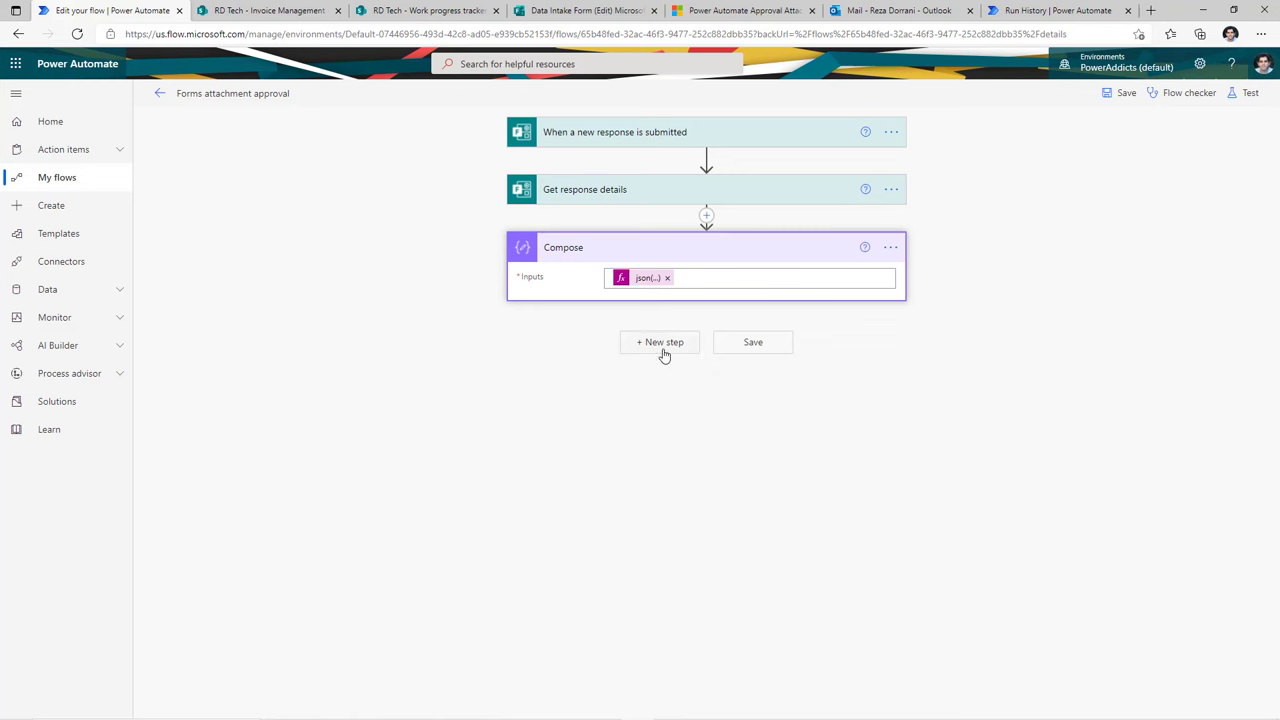
# Add an Apply to each loop after Compose that iterates over the Compose Outputs, checking the Documents array in sample.json
pyautogui.click(656, 343)
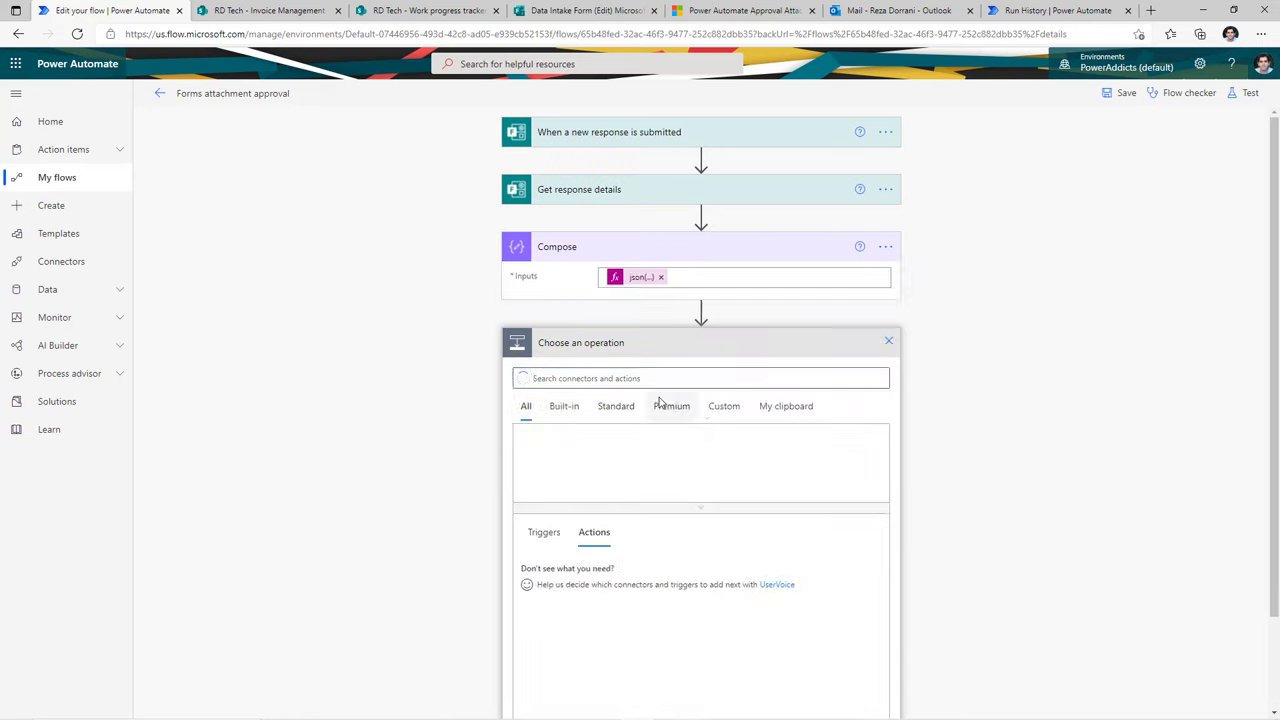
pyautogui.write('apply')
pyautogui.click(598, 533)
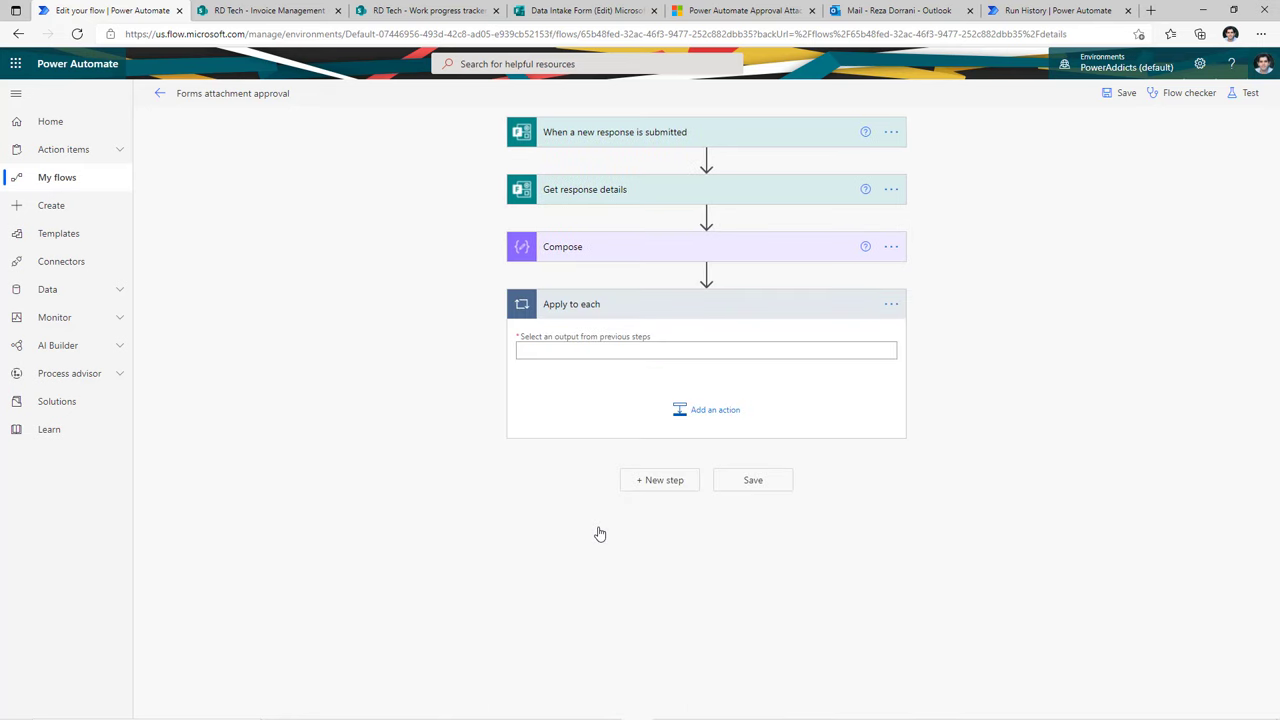
pyautogui.click(549, 354)
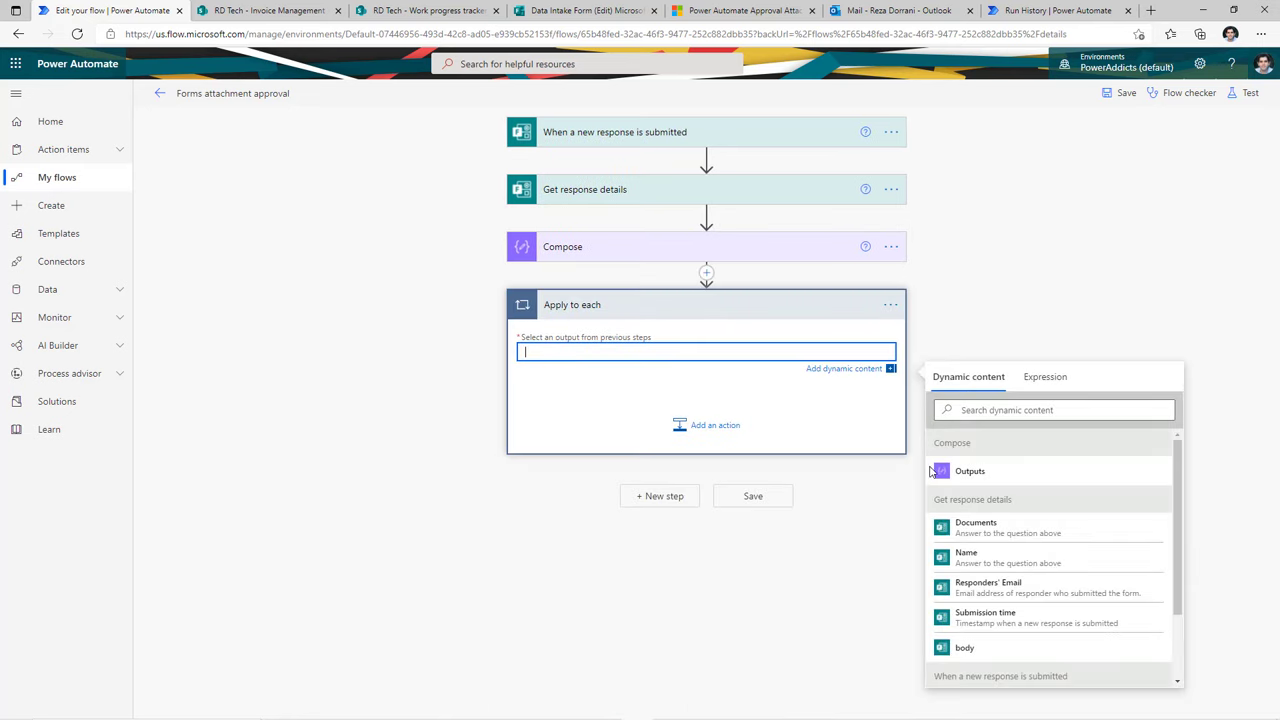
pyautogui.click(1010, 470)
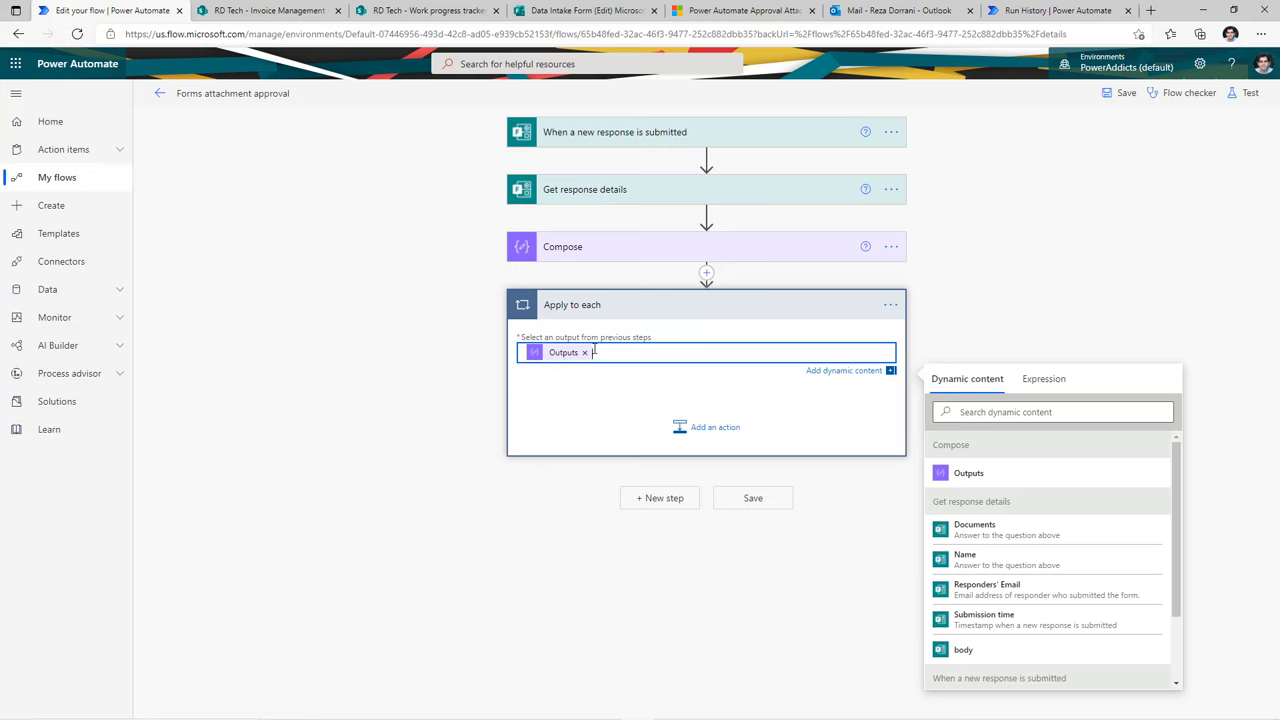
pyautogui.hotkey('alt', 'Tab')
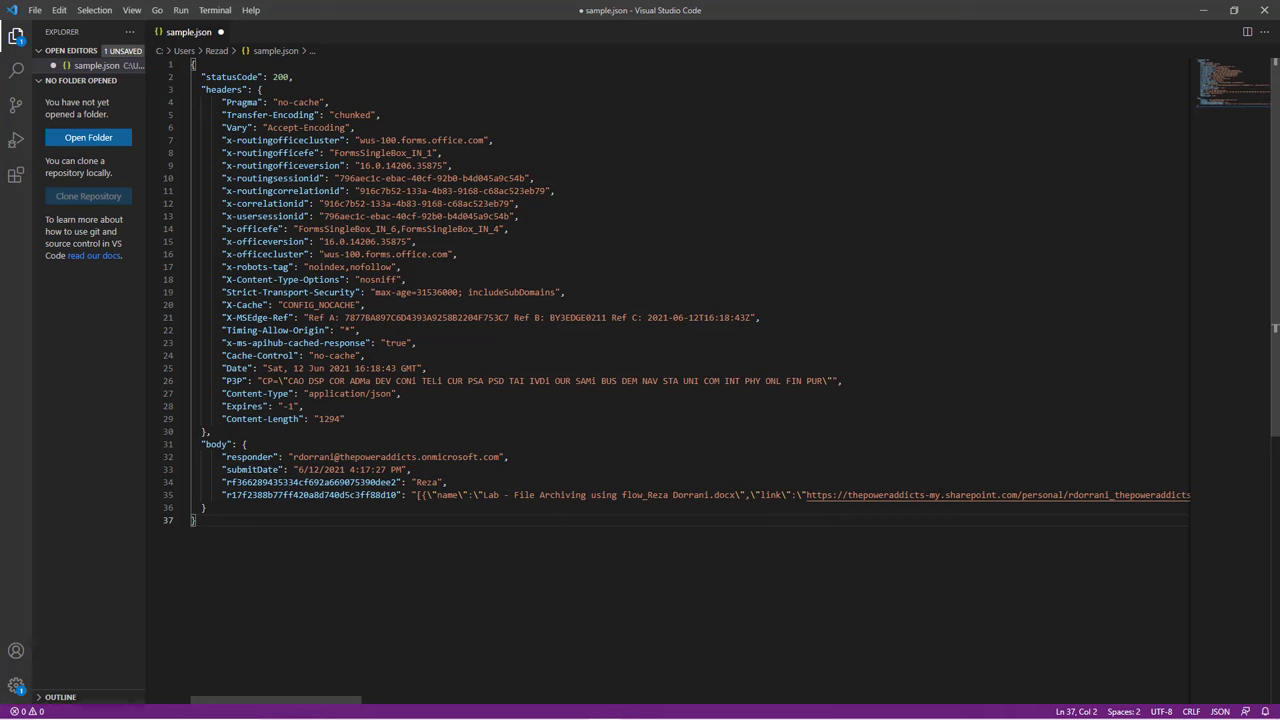
pyautogui.click(1203, 10)
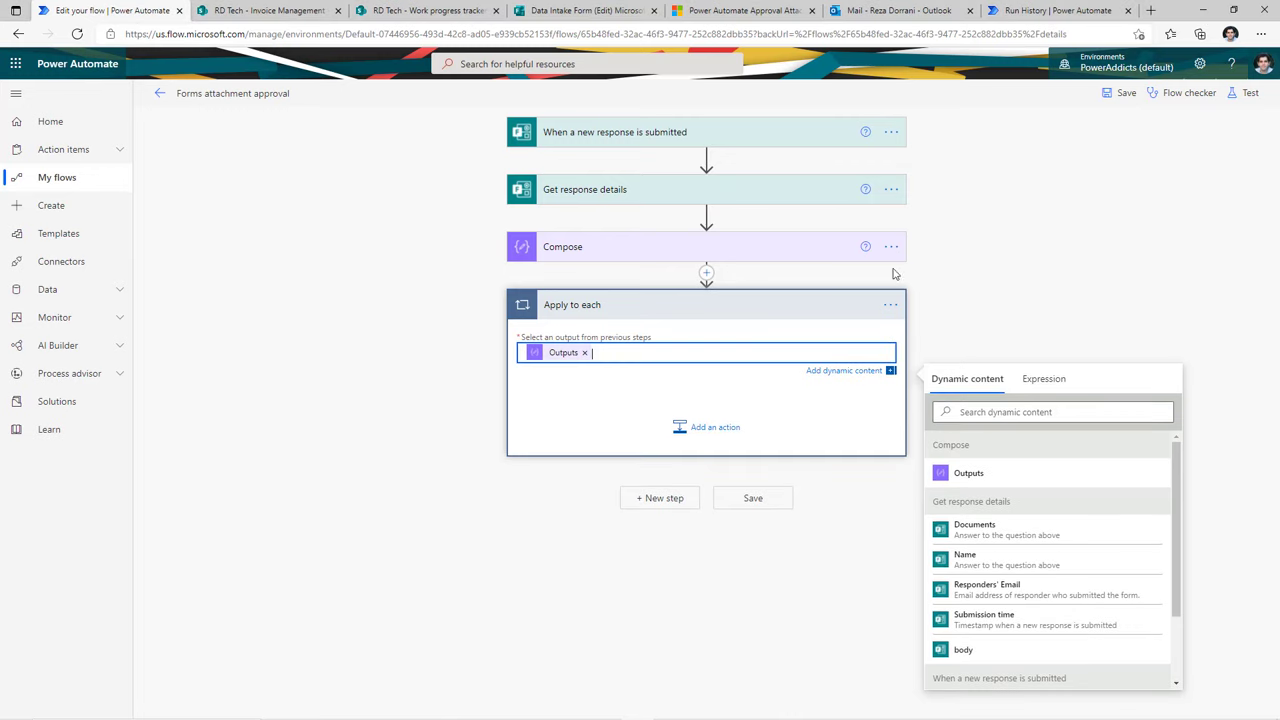
# Add the OneDrive for Business Get file content action inside the Apply to each loop
pyautogui.click(707, 428)
pyautogui.write('get file content')
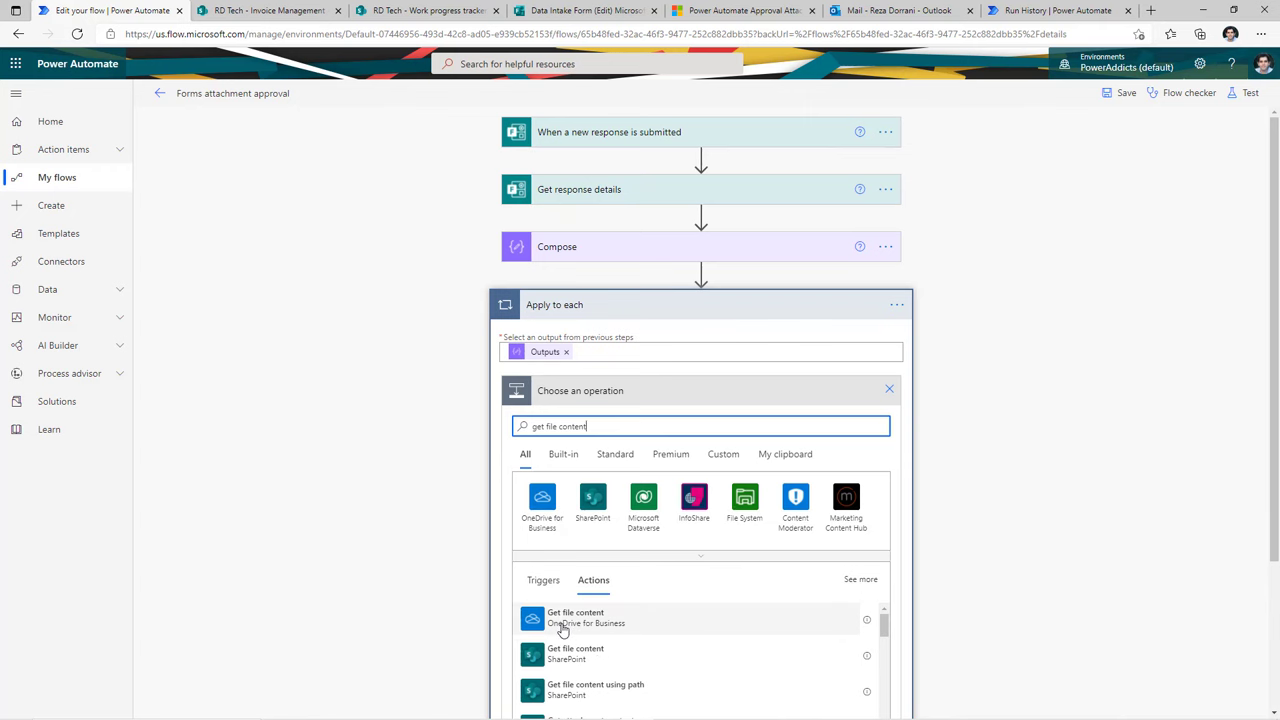
pyautogui.click(562, 627)
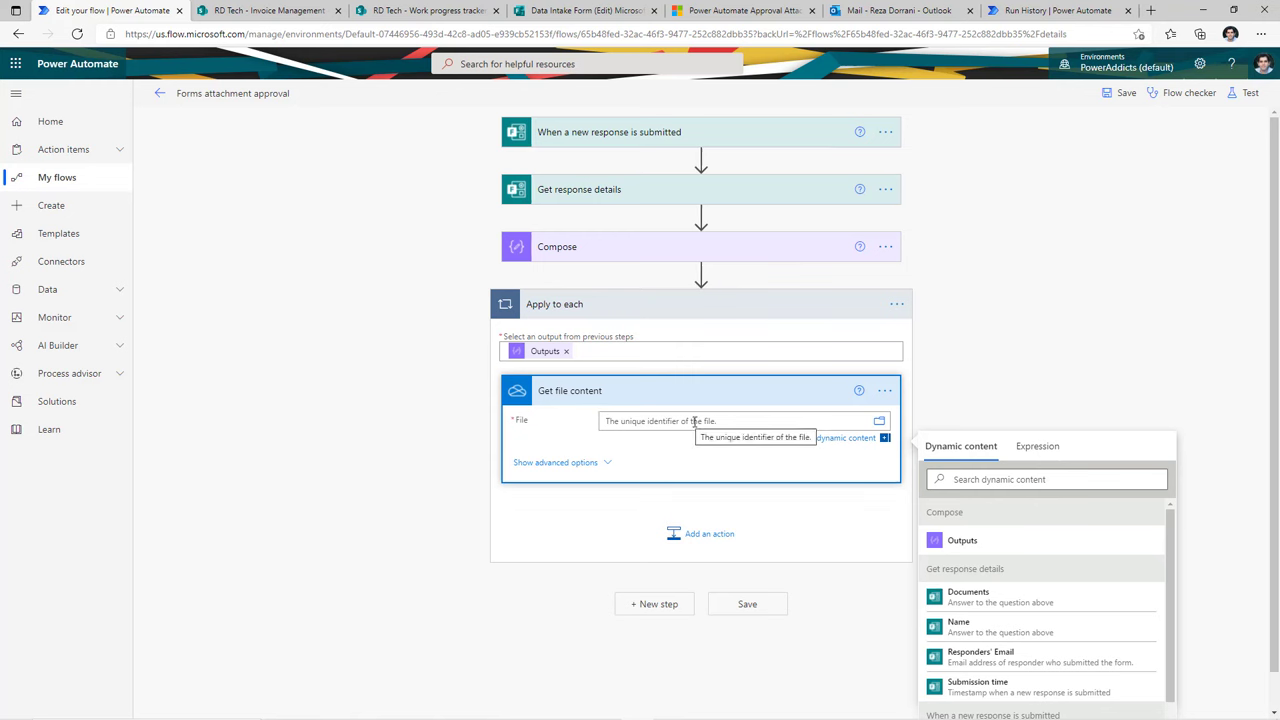
# Look up the file id property in sample.json and set the File of Get file content to an item() expression returning the id
pyautogui.hotkey('alt', 'Tab')
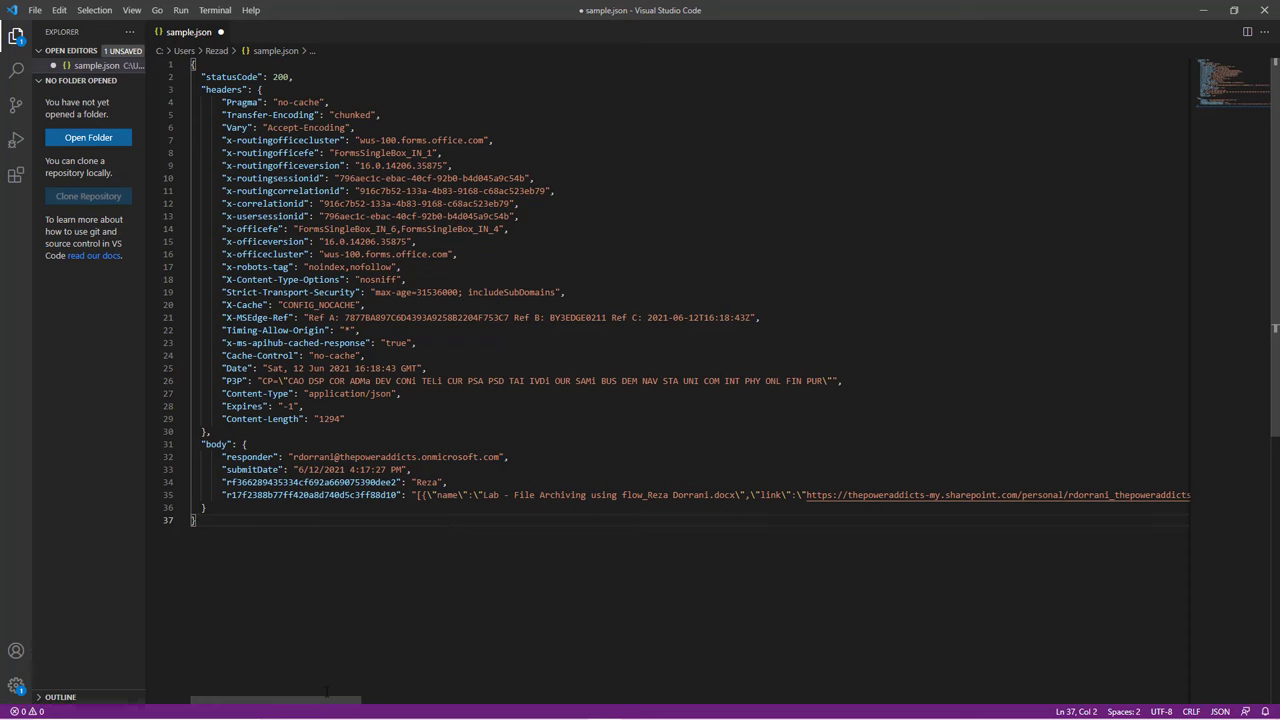
pyautogui.moveTo(334, 703); pyautogui.dragTo(630, 714)
pyautogui.doubleClick(510, 494)
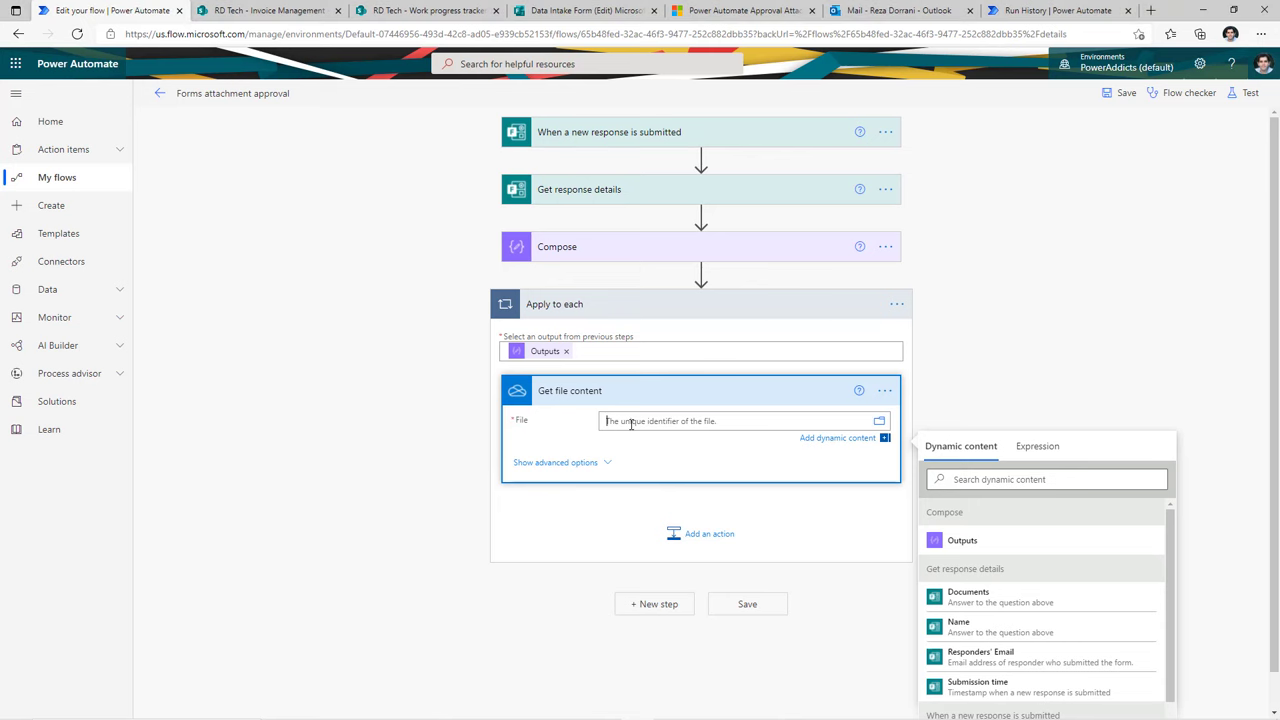
pyautogui.click(1037, 446)
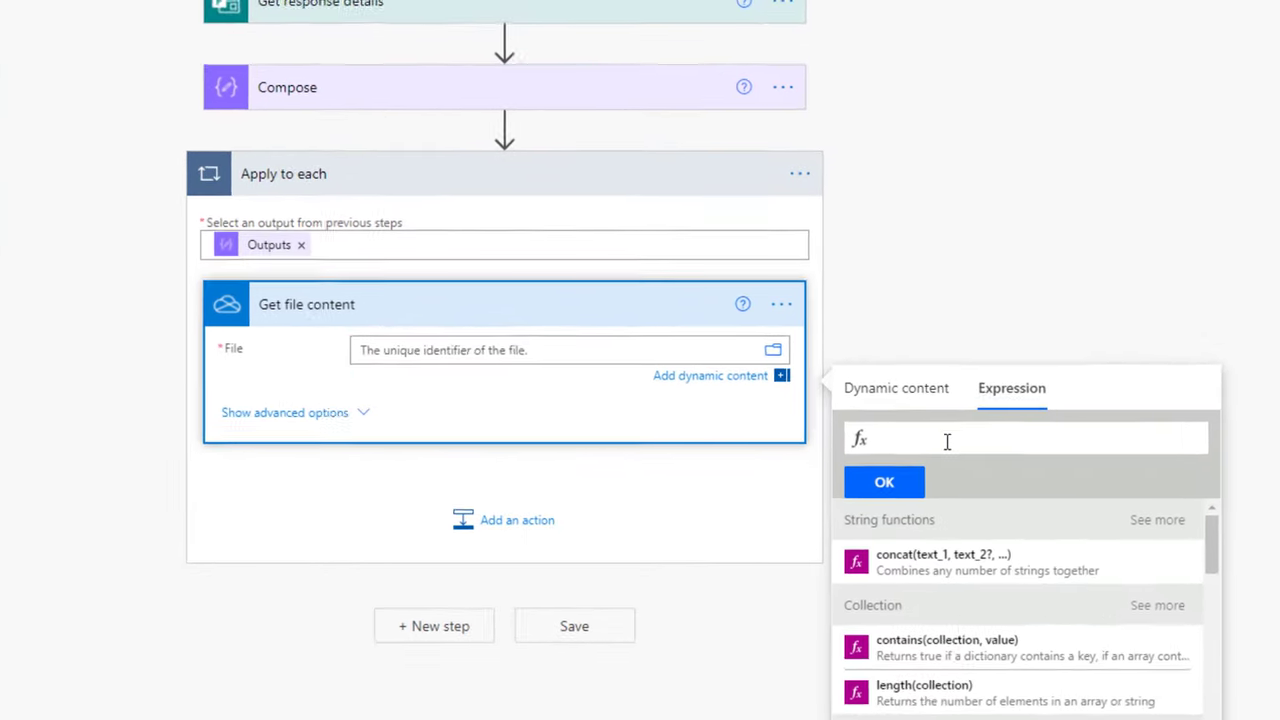
pyautogui.write('item()')
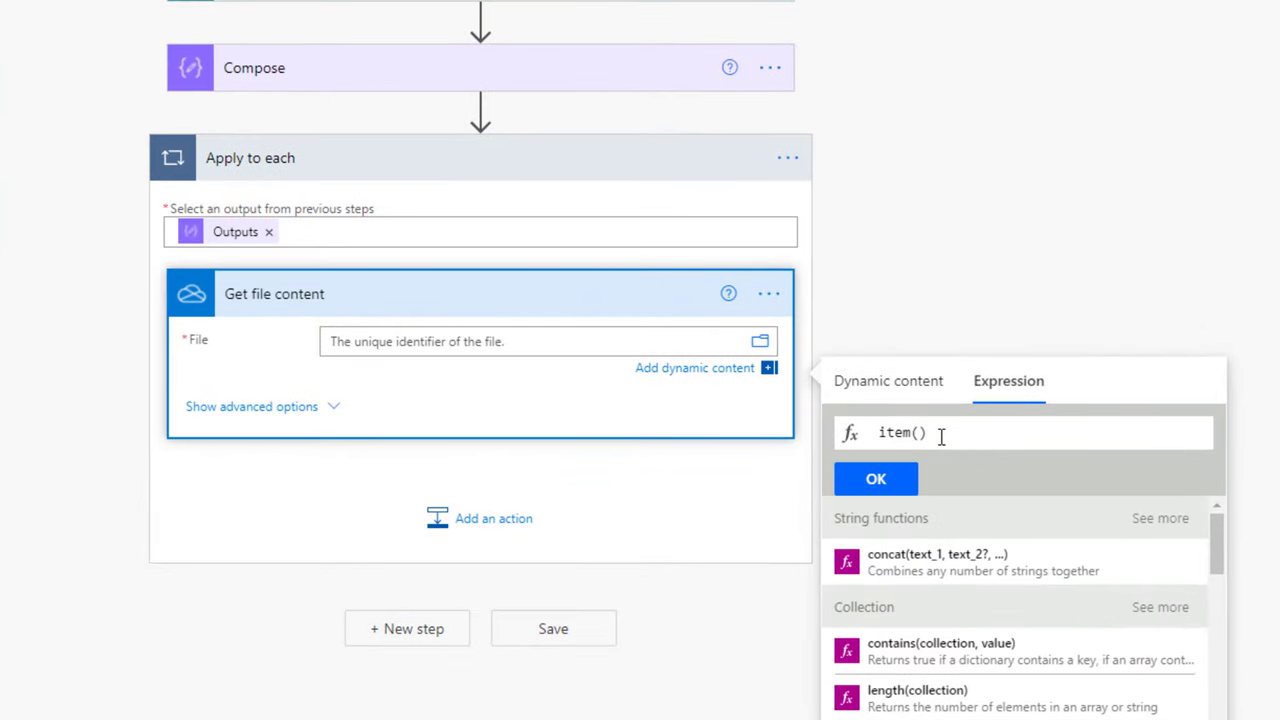
pyautogui.write("['id")
pyautogui.click(897, 488)
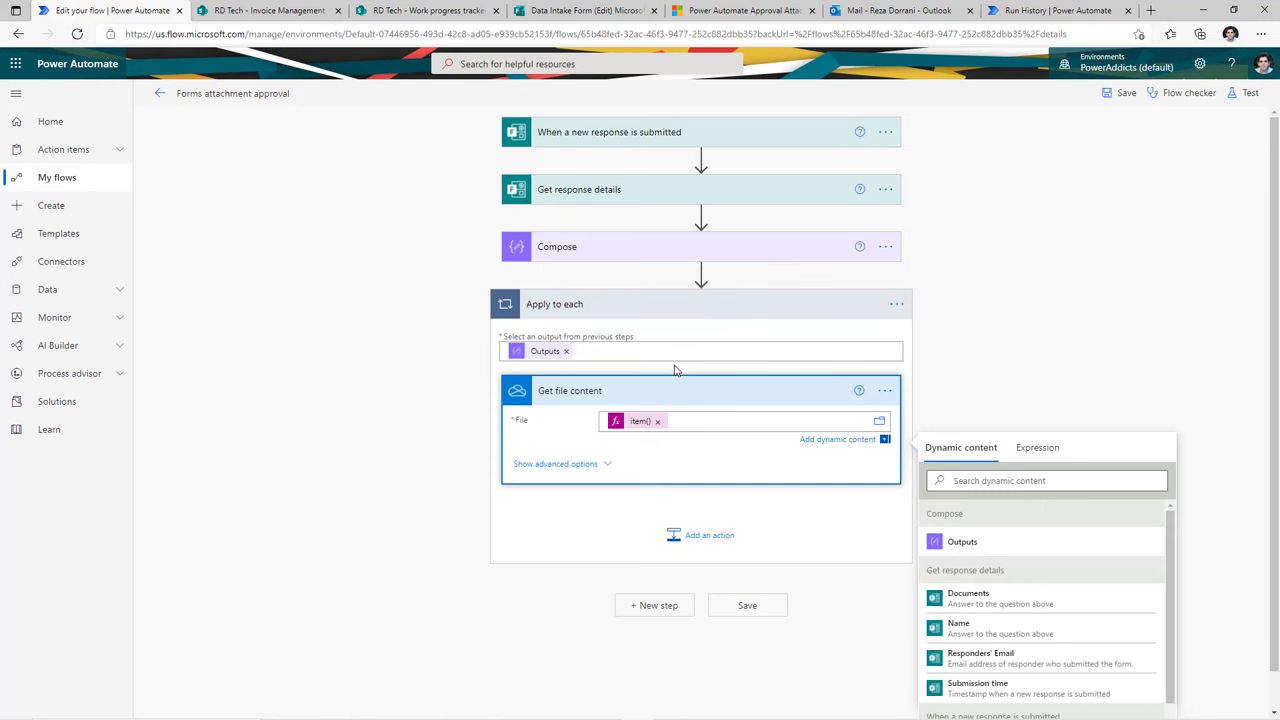
# Insert an Initialize variable action between Compose and Apply to each, with the name varAttachments and type Array
pyautogui.click(701, 274)
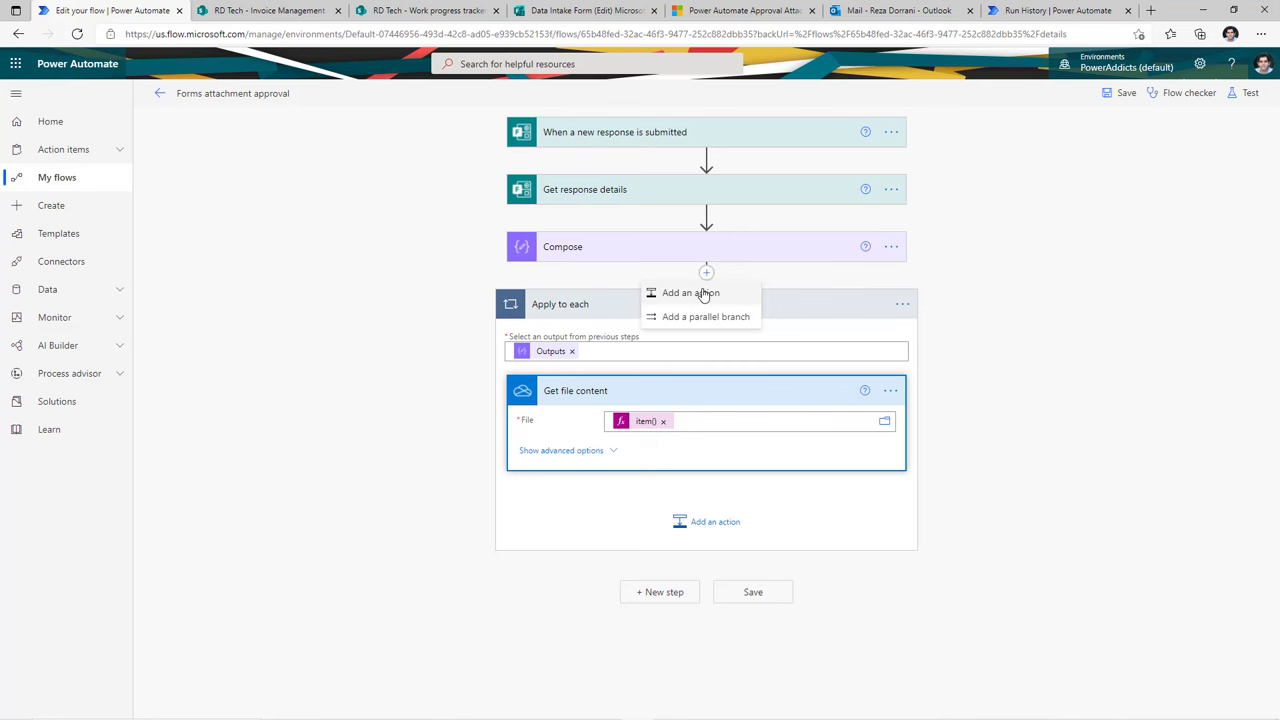
pyautogui.click(690, 293)
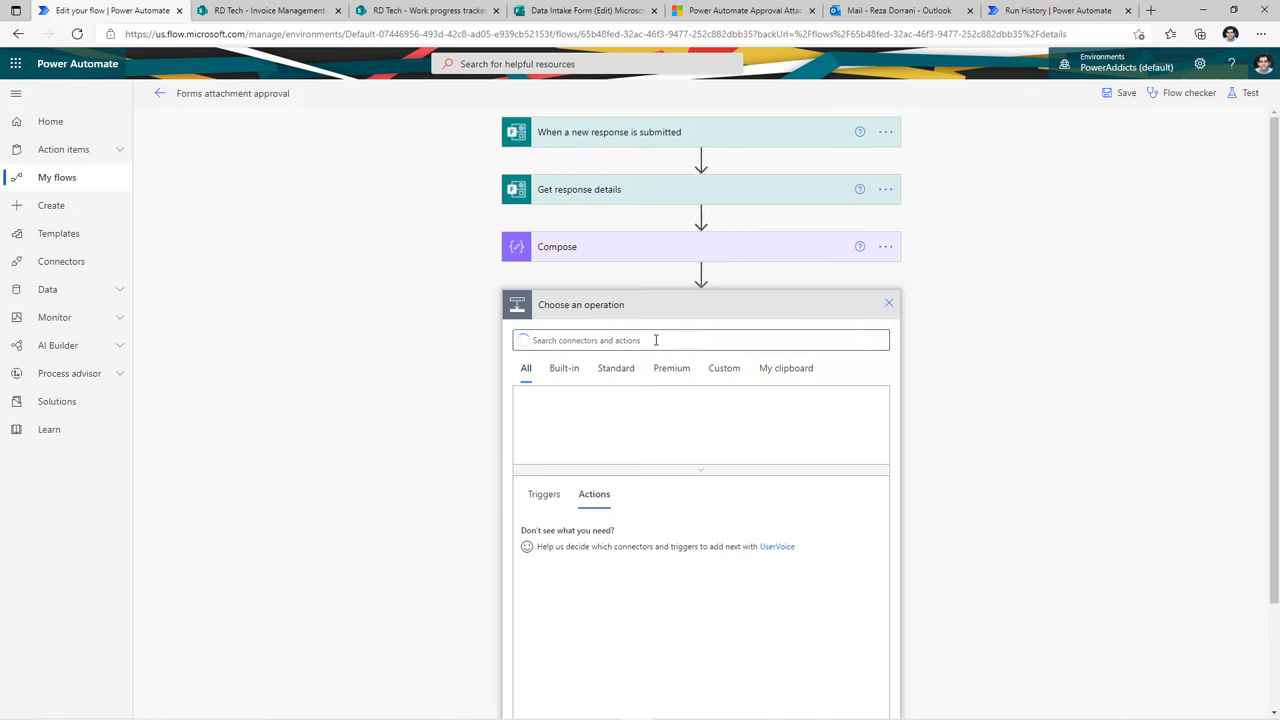
pyautogui.write('variable')
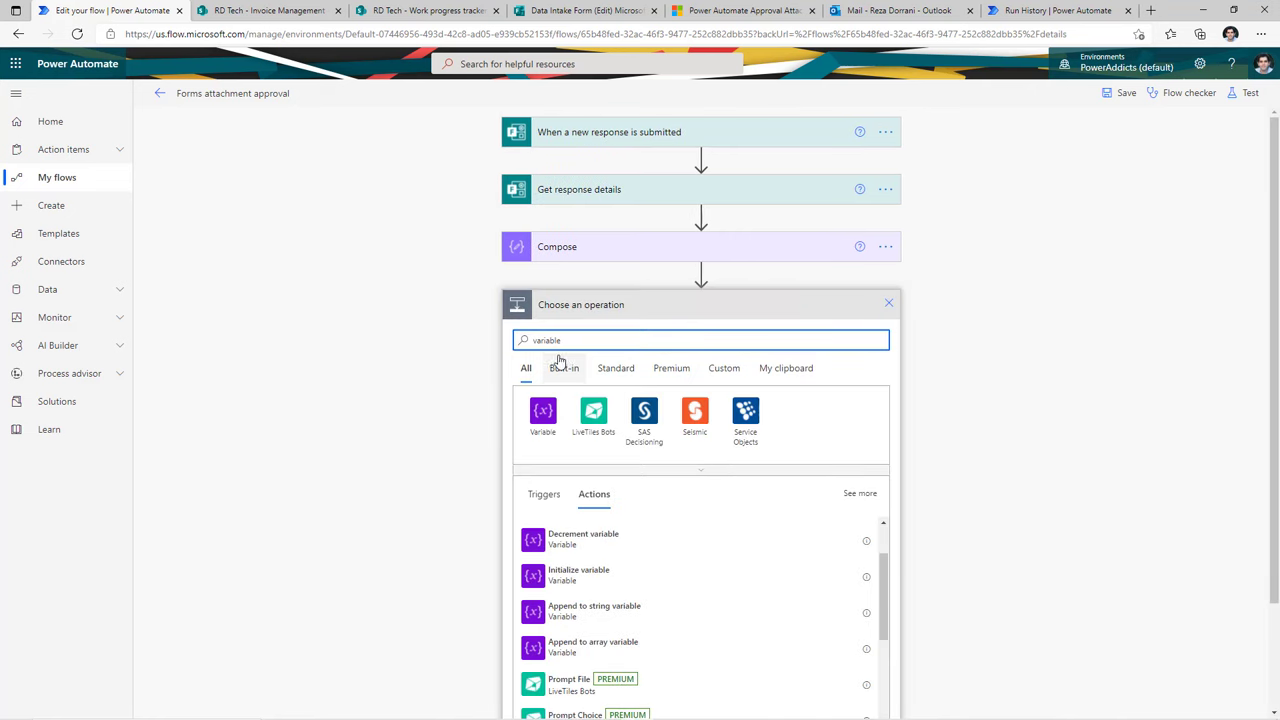
pyautogui.click(598, 584)
pyautogui.click(646, 337)
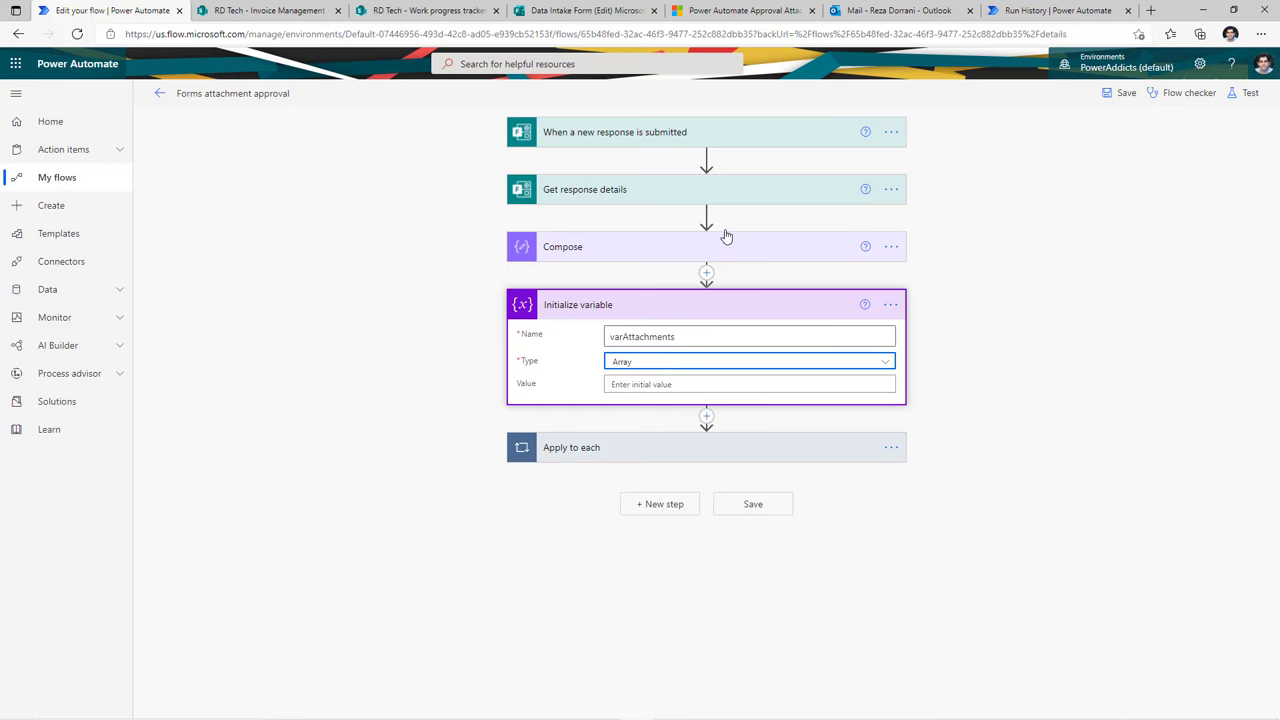
# Add an Append to array variable action after Get file content inside the Apply to each loop, with varAttachments as its Name
pyautogui.click(650, 447)
pyautogui.click(687, 604)
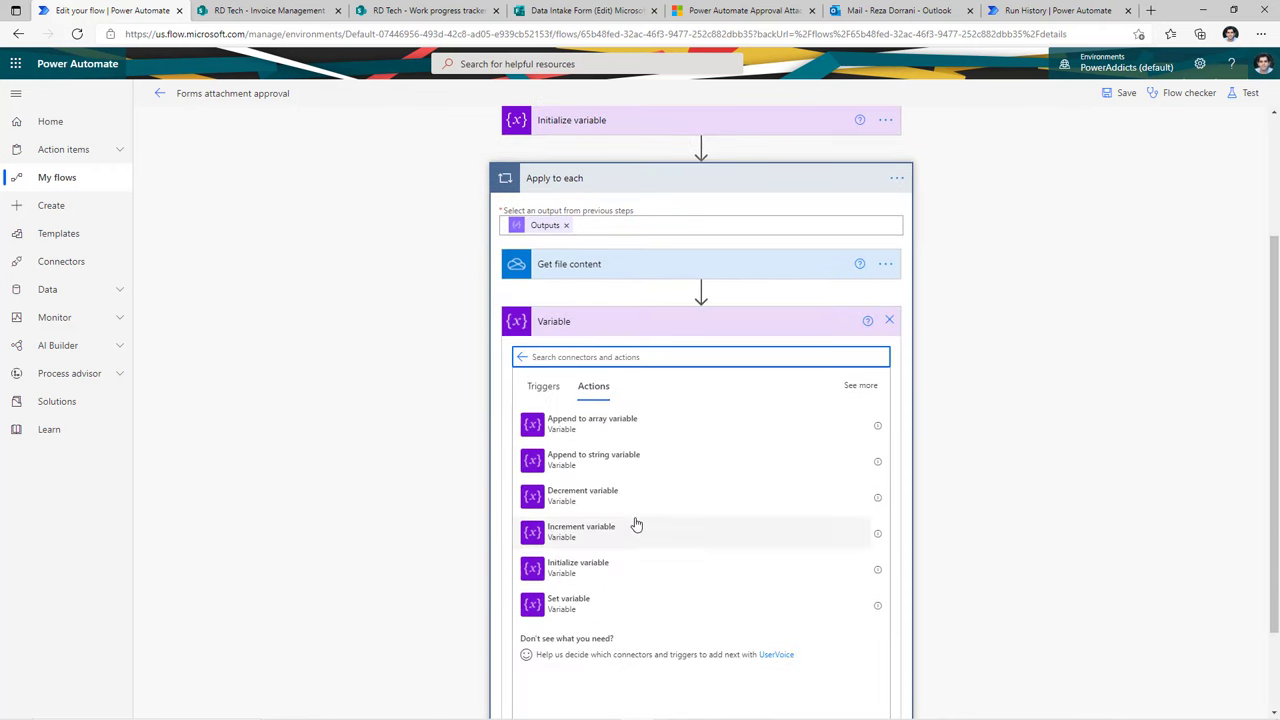
pyautogui.click(563, 430)
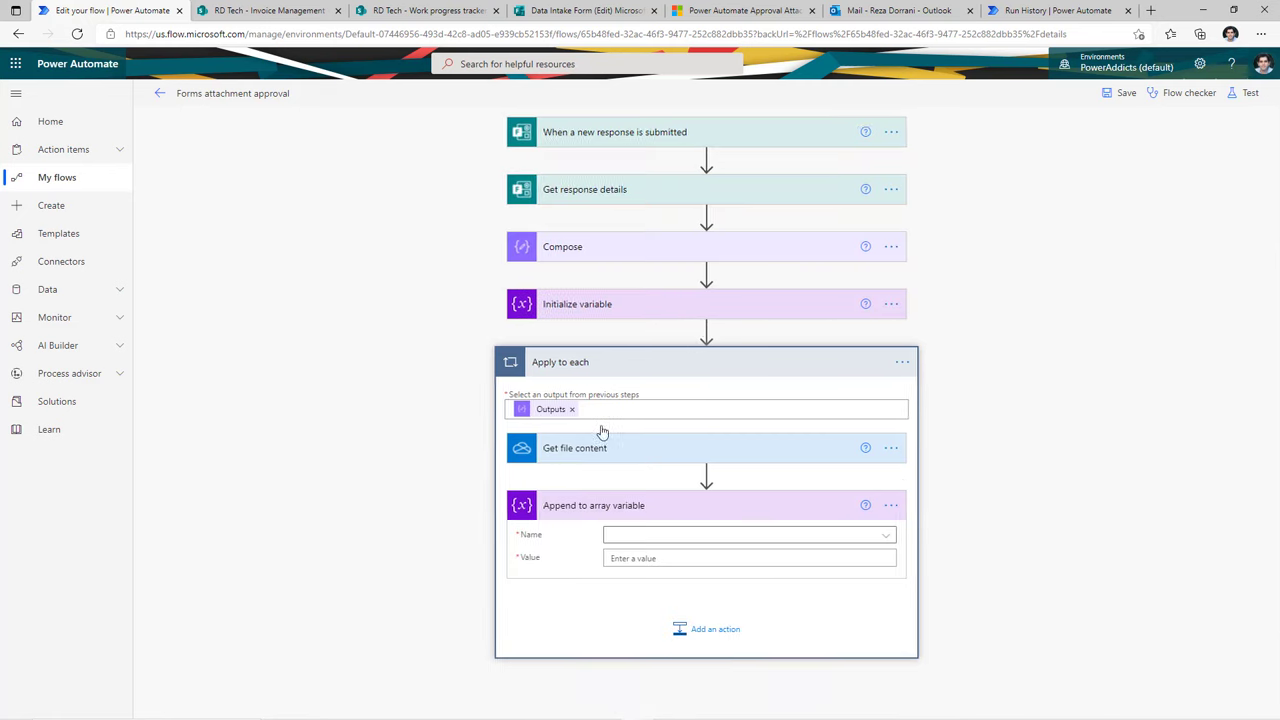
pyautogui.click(674, 537)
pyautogui.click(648, 585)
# Start a JSON object in the append action's Value with a "name" property set to the expression item()['name']
pyautogui.click(630, 559)
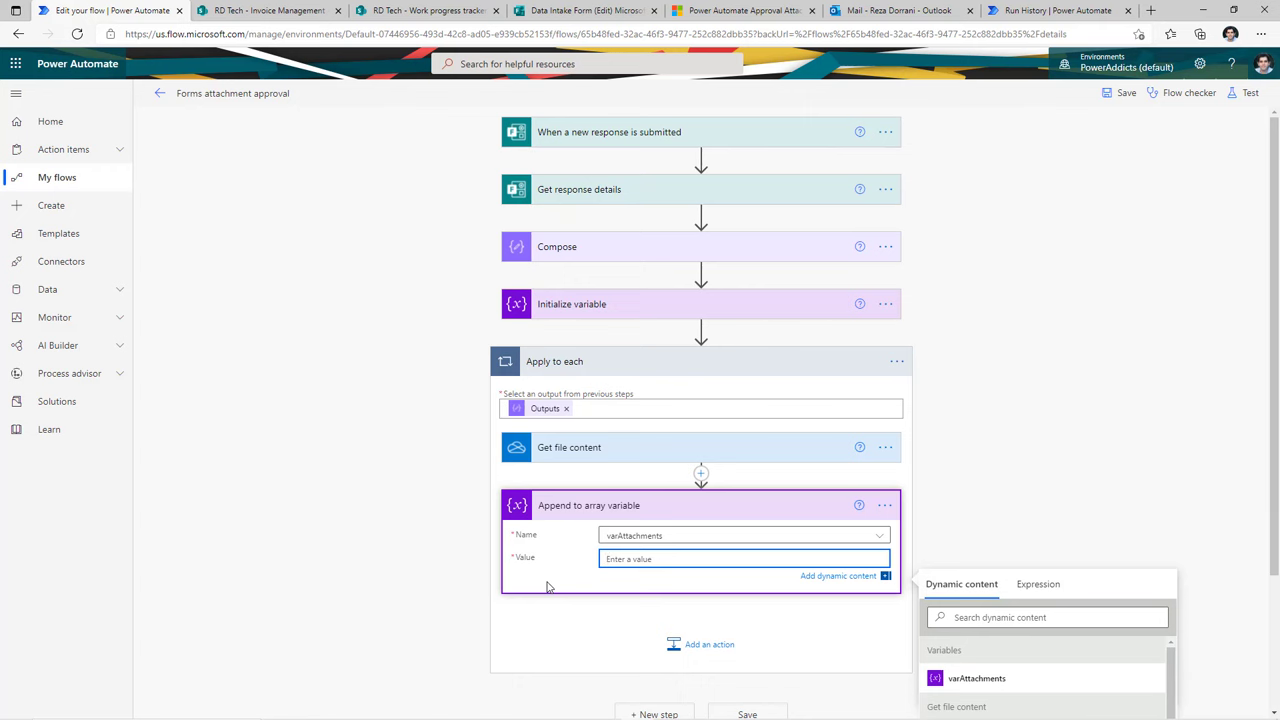
pyautogui.write('{ "name" }')
pyautogui.click(673, 549)
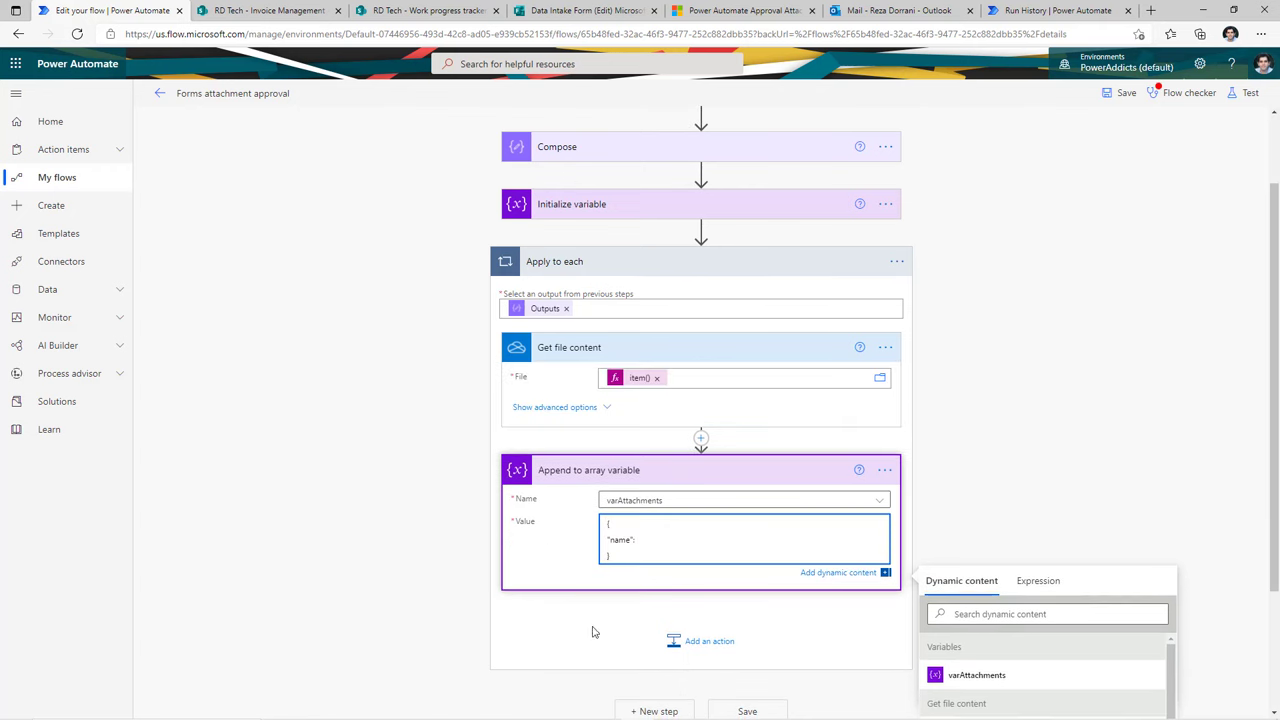
pyautogui.hotkey('alt', 'Tab')
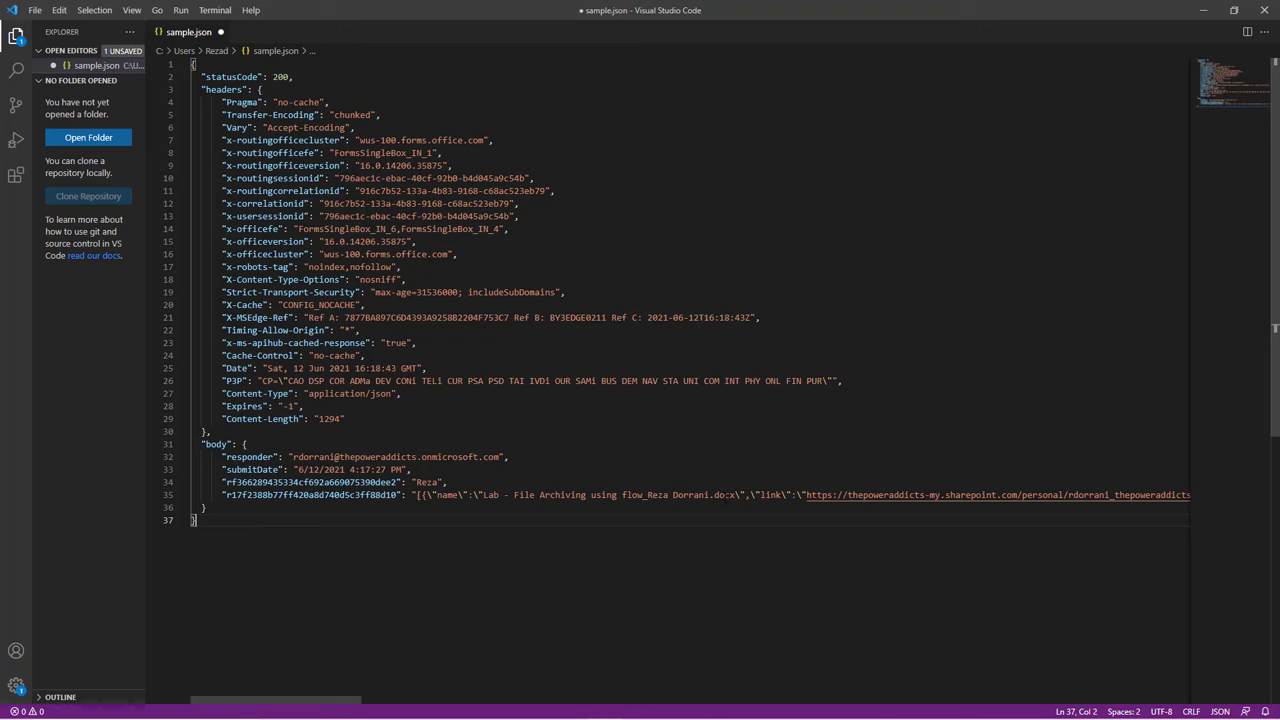
pyautogui.click(1203, 10)
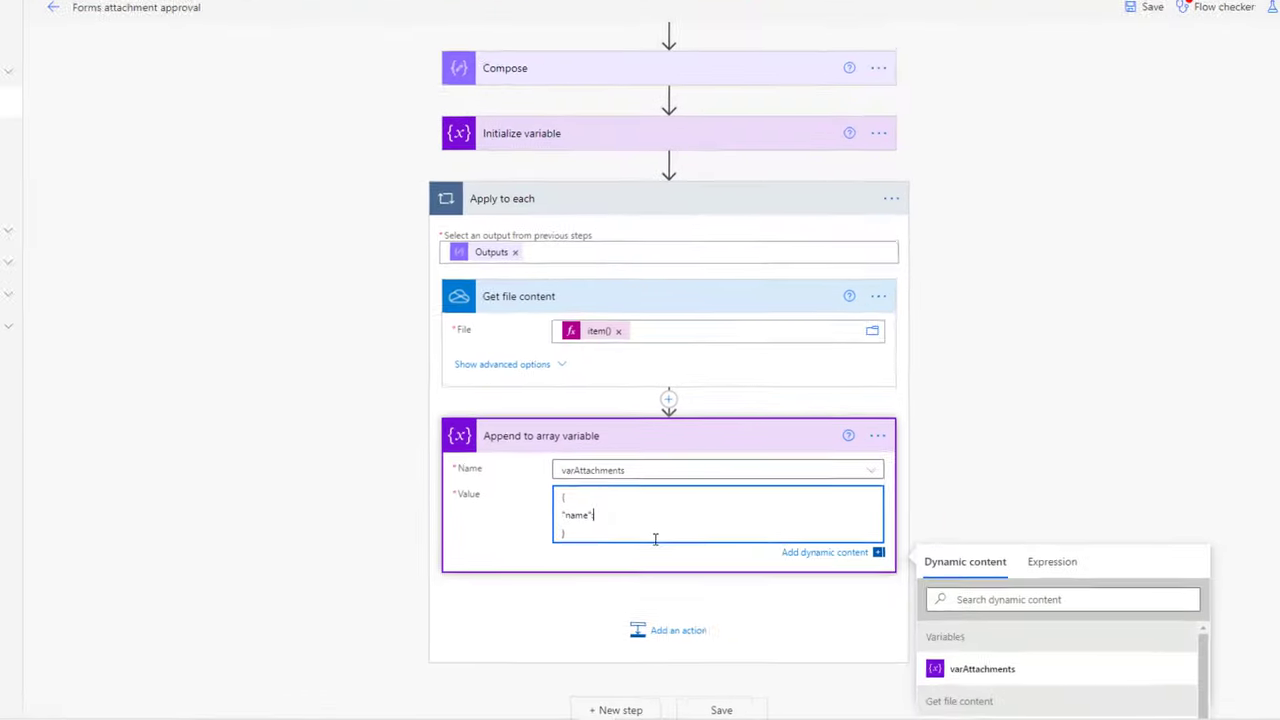
pyautogui.click(1079, 517)
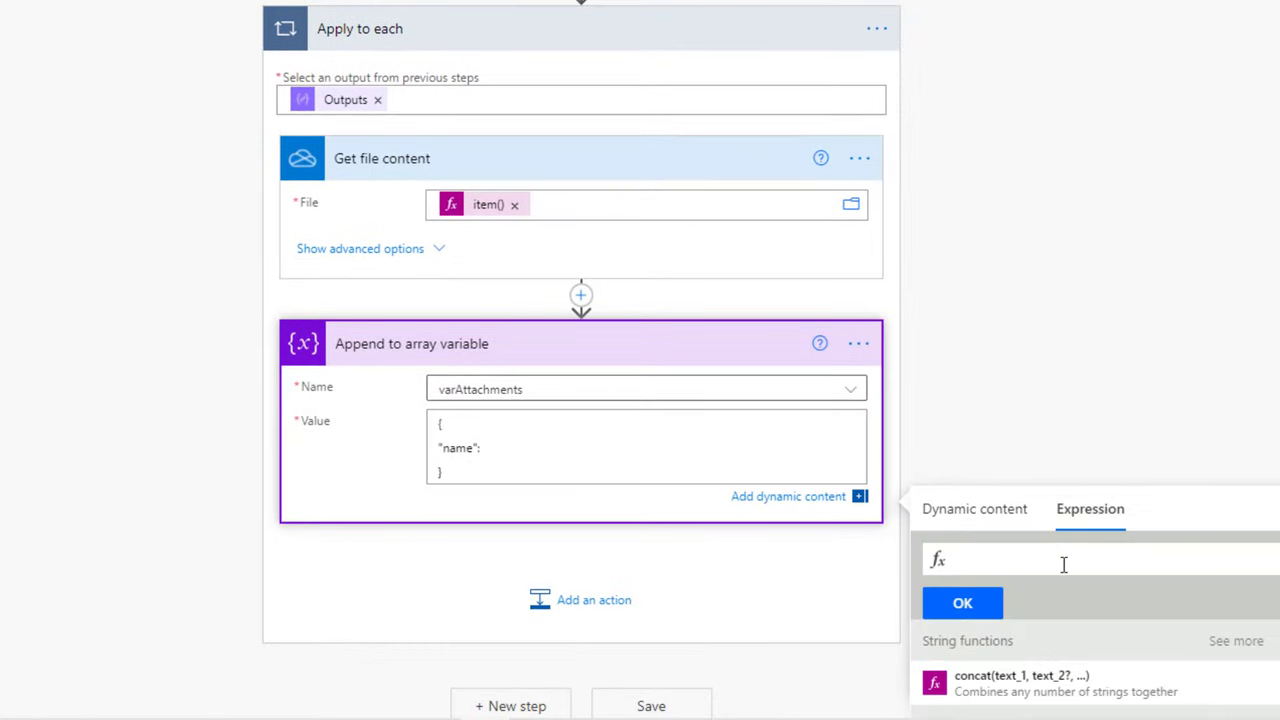
pyautogui.write("item()['name']")
pyautogui.click(962, 603)
pyautogui.click(649, 449)
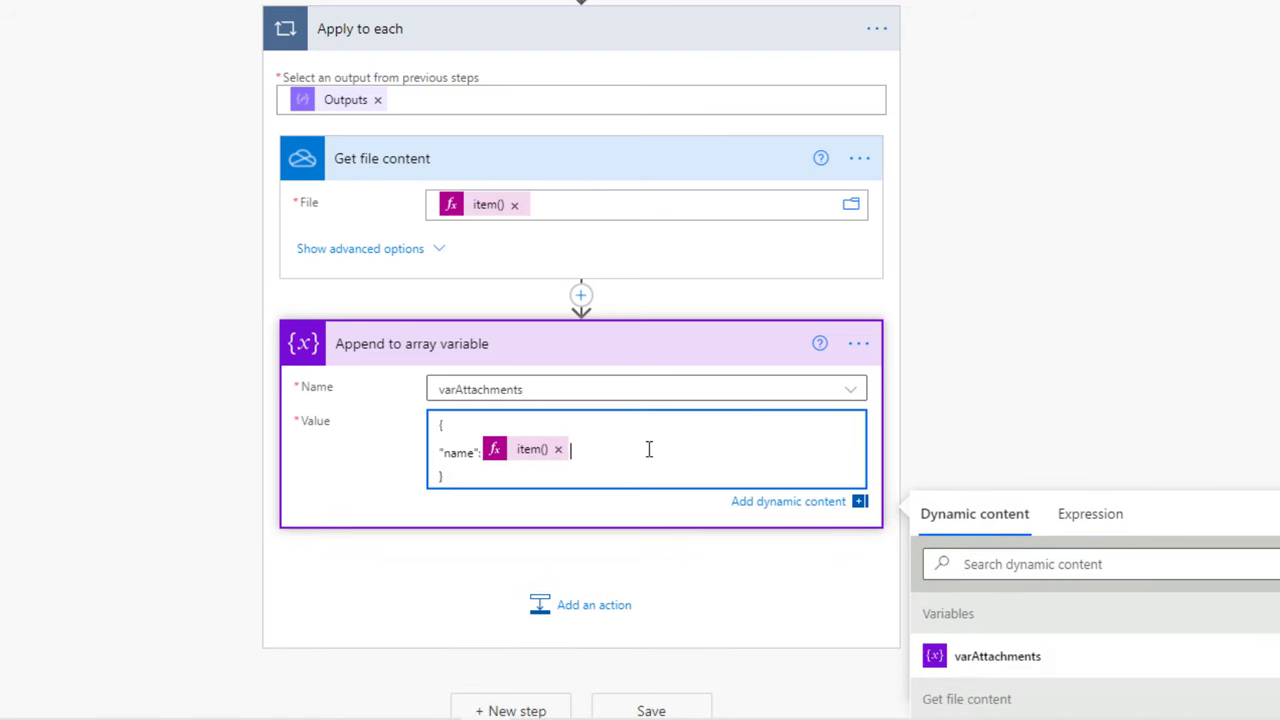
# Add a "content" property to the JSON object in Value, set to the File content output of Get file content
pyautogui.write(',')
pyautogui.press('Return')
pyautogui.write('"content":')
pyautogui.scroll(-3, 634, 463)
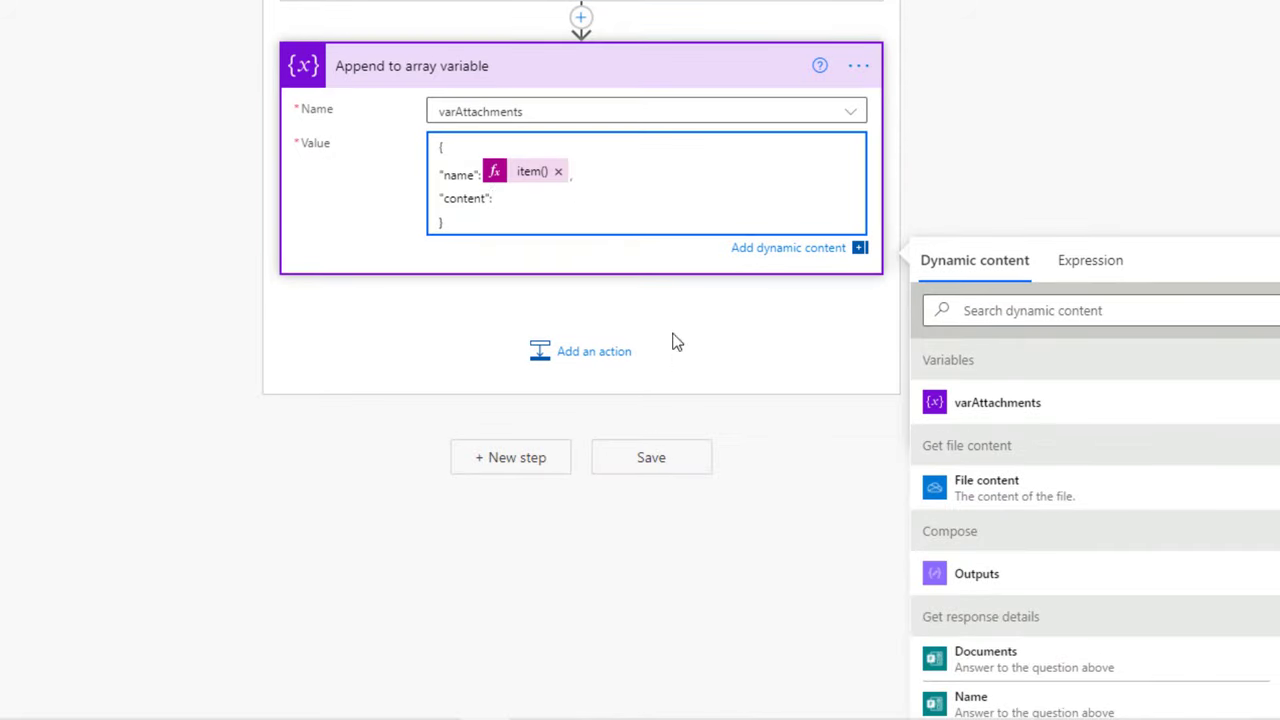
pyautogui.click(563, 195)
pyautogui.click(1017, 497)
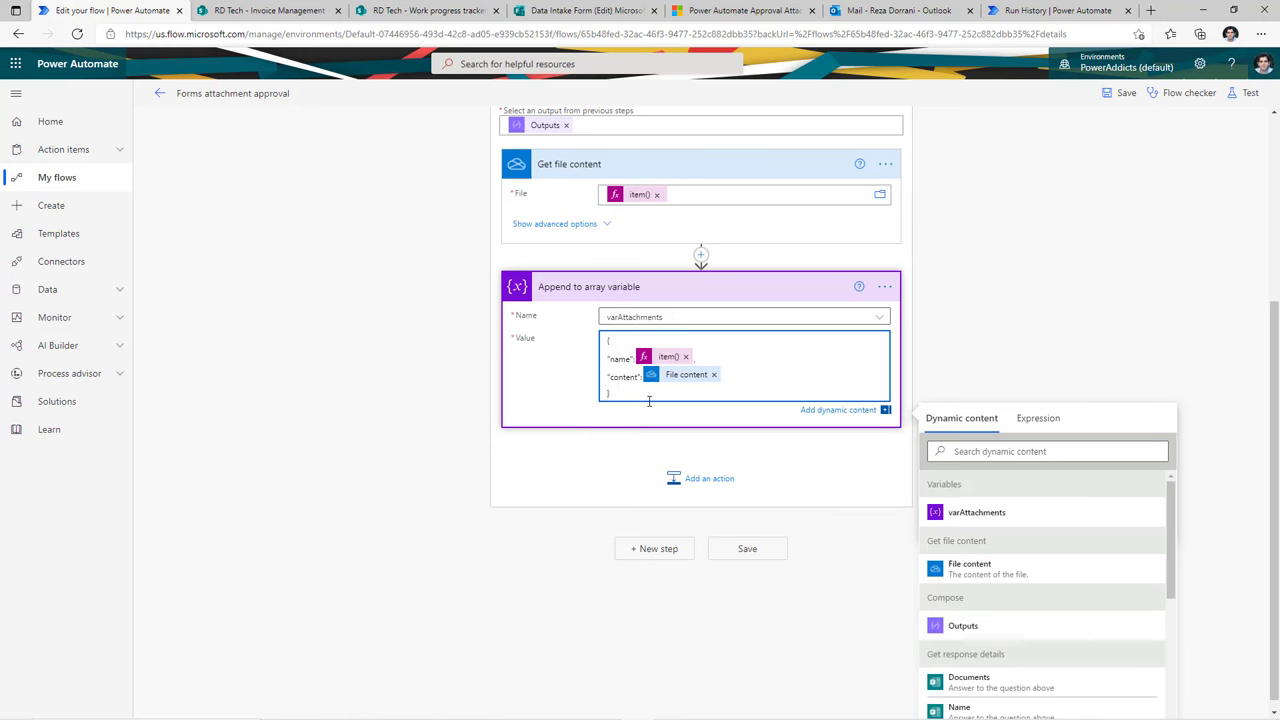
# Add Start and wait for an approval after the loop, type Approve/Reject - First to respond, titled "forms approval by" plus Name, and assign the approver
pyautogui.click(652, 557)
pyautogui.write('approval')
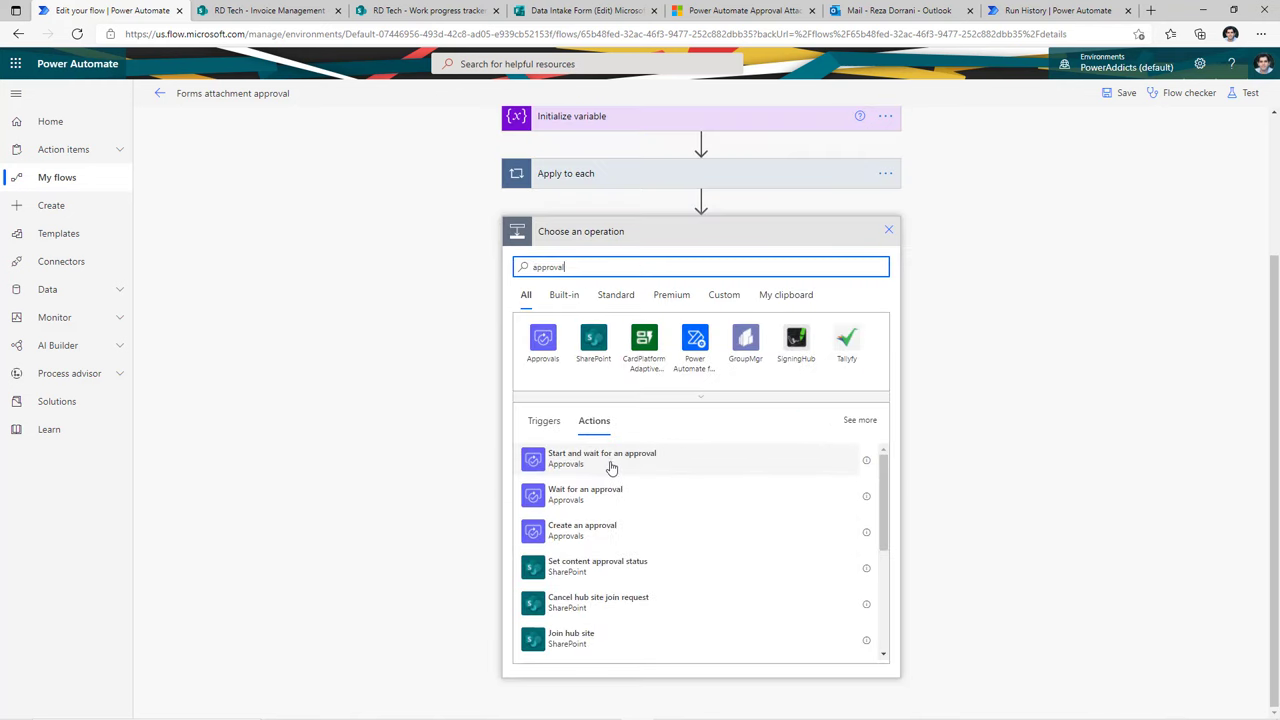
pyautogui.click(602, 458)
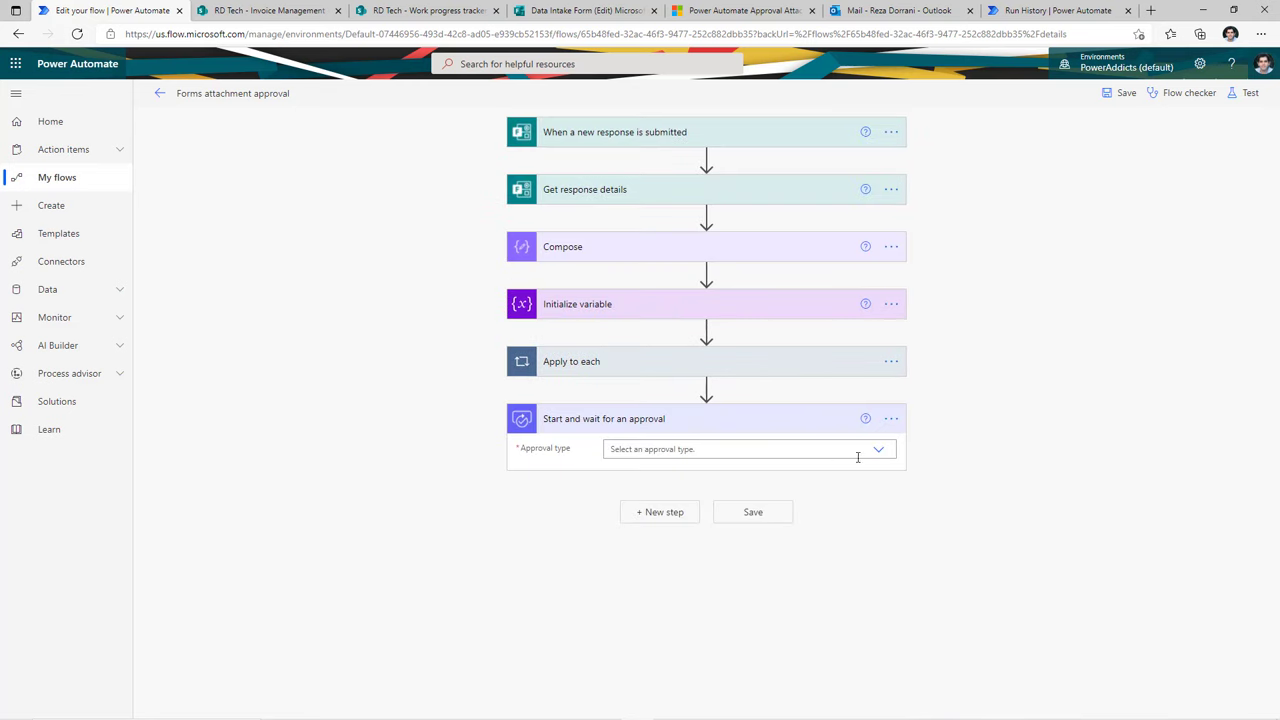
pyautogui.click(877, 449)
pyautogui.click(617, 486)
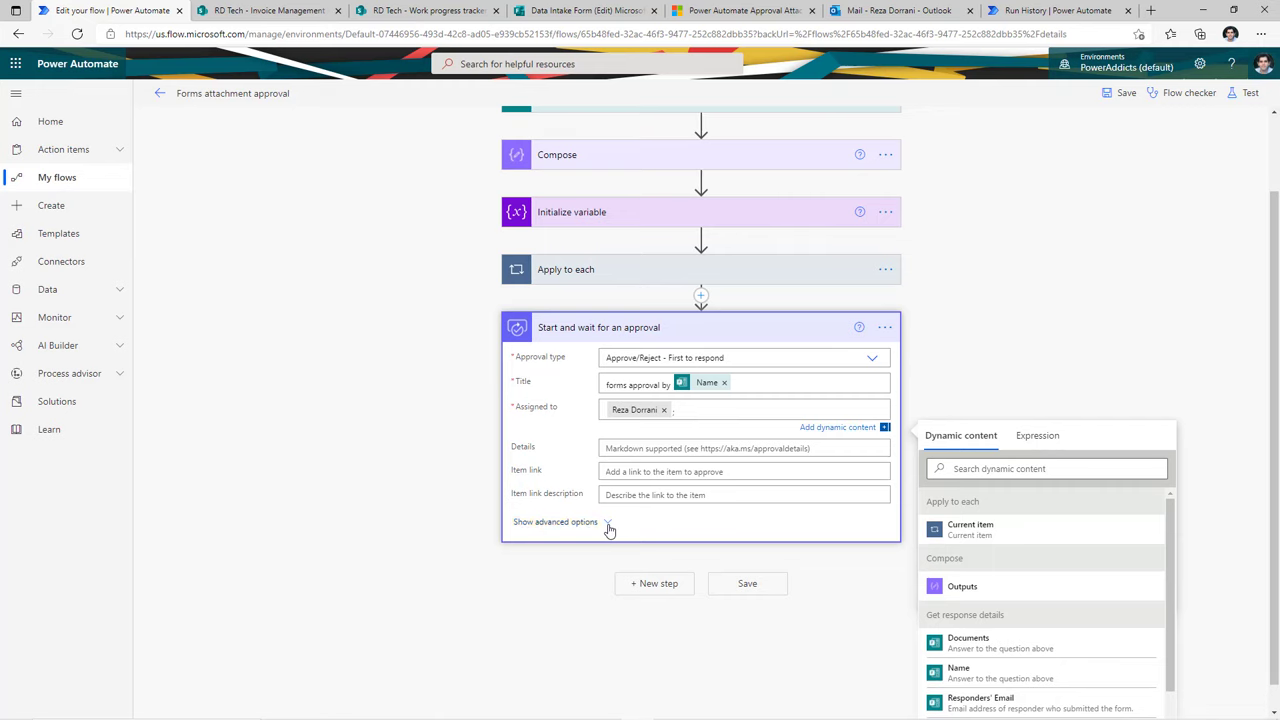
# Show the approval's advanced options, switch Attachments to a single array input and set it to the varAttachments variable
pyautogui.click(608, 530)
pyautogui.scroll(-2, 654, 531)
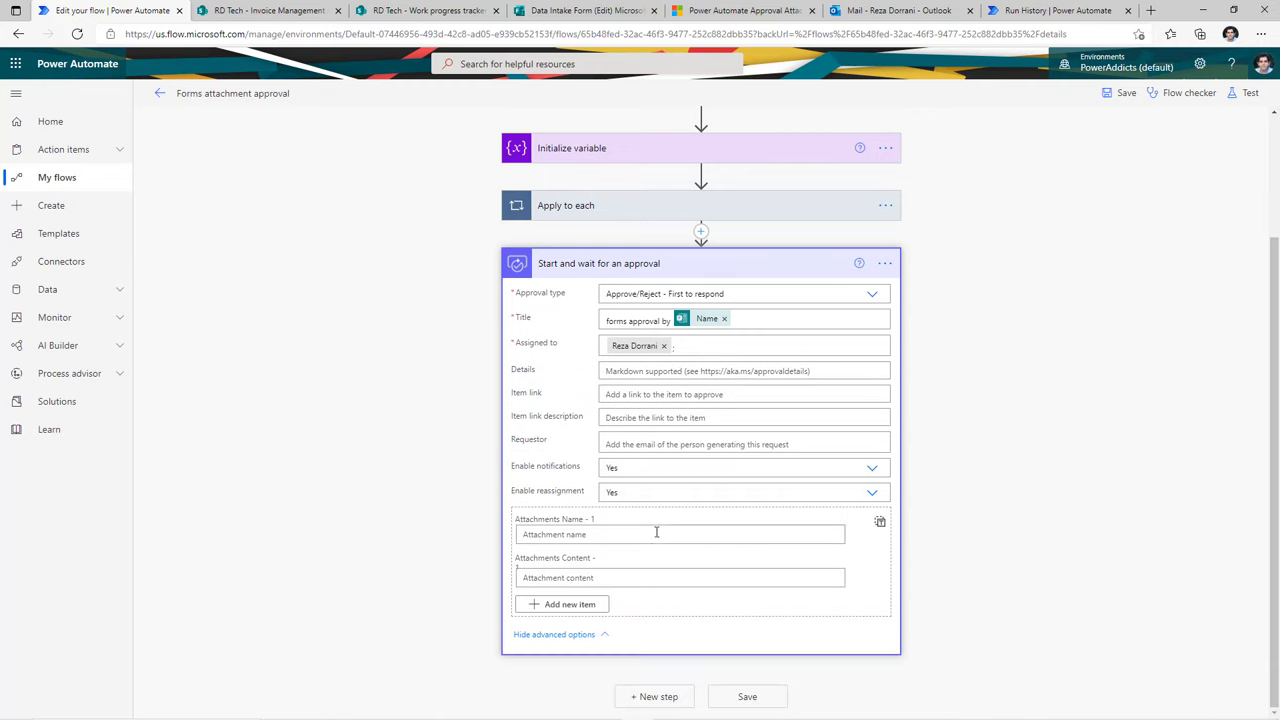
pyautogui.click(880, 526)
pyautogui.click(651, 603)
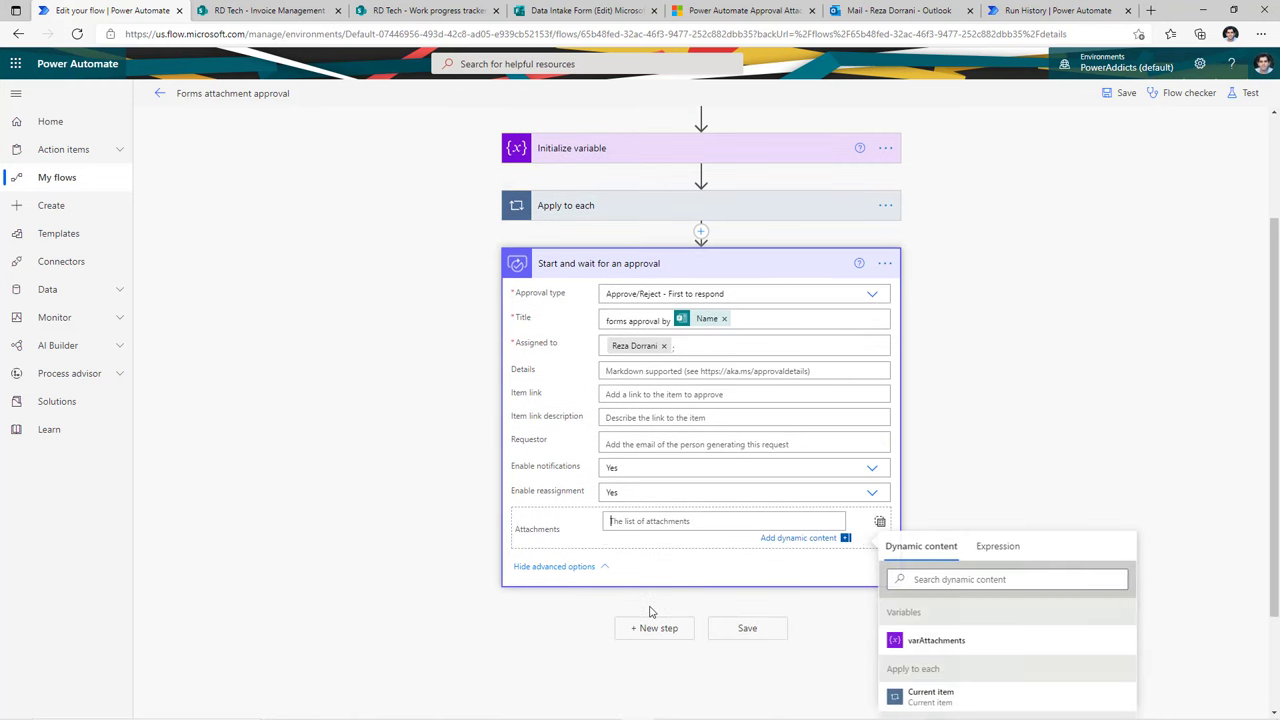
pyautogui.click(952, 639)
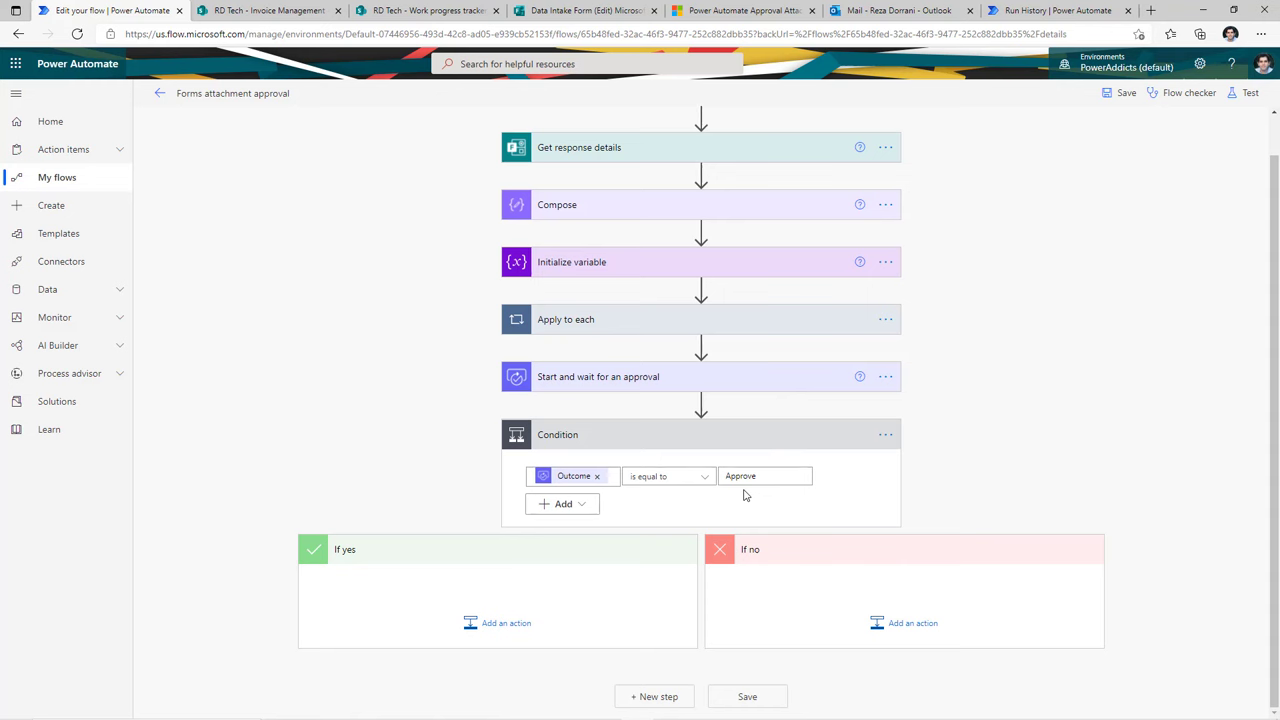
# Add an Apply to each loop in the condition's If yes branch that iterates over varAttachments
pyautogui.click(680, 319)
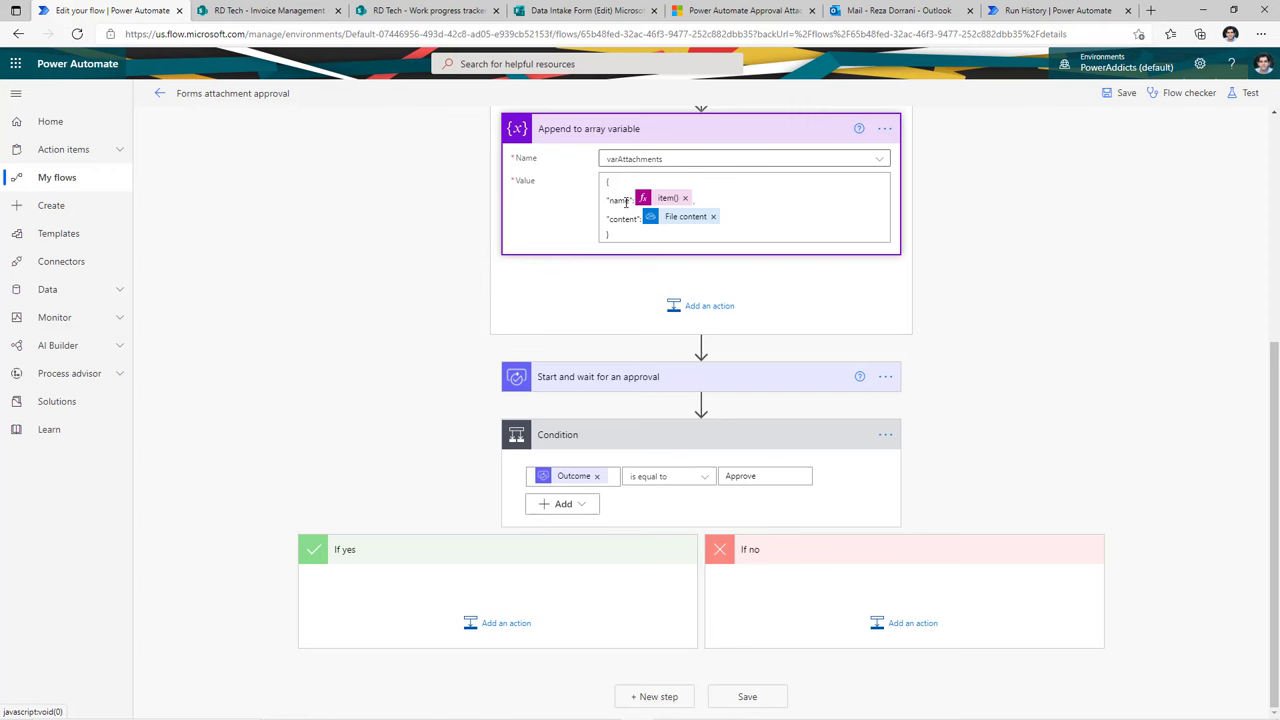
pyautogui.click(506, 623)
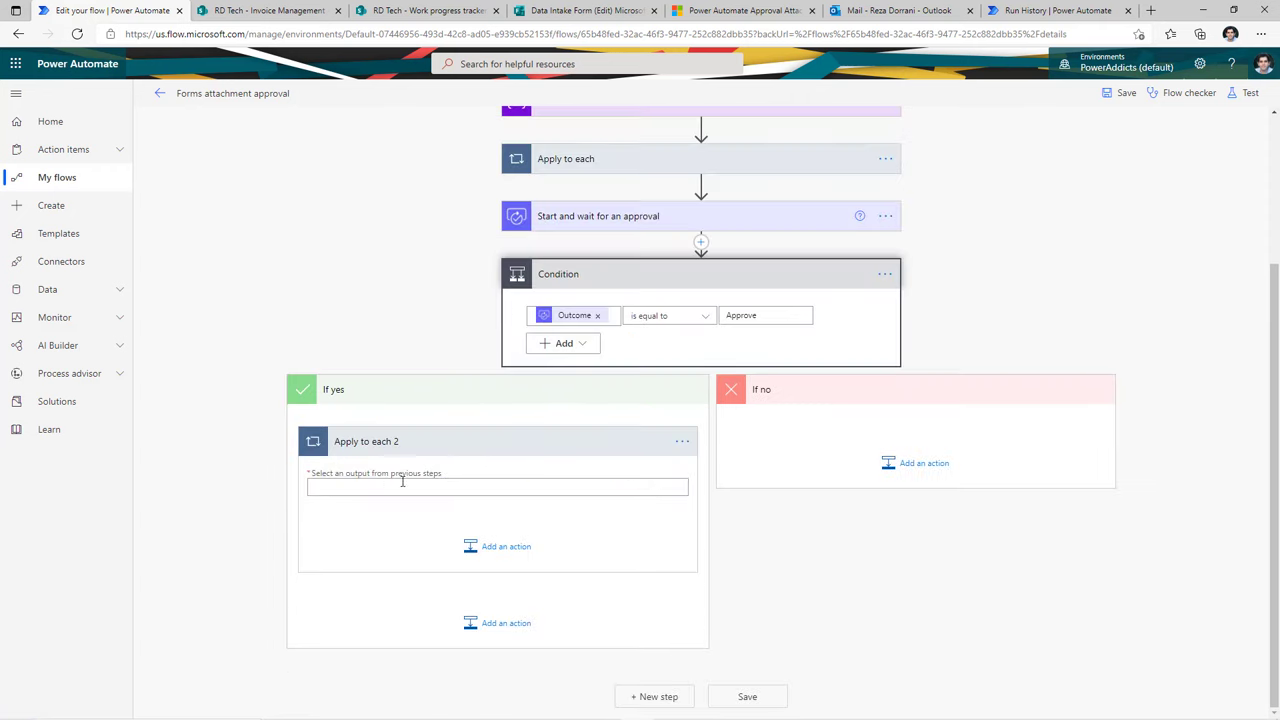
pyautogui.click(380, 486)
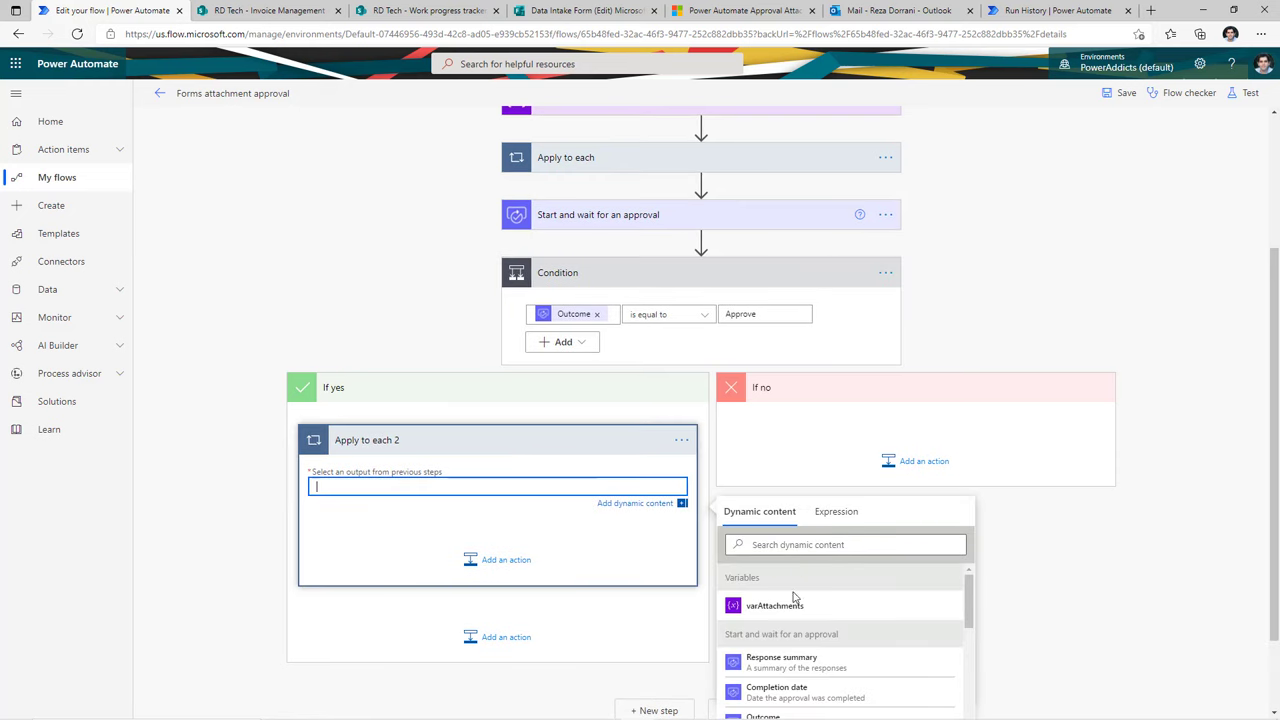
pyautogui.click(790, 606)
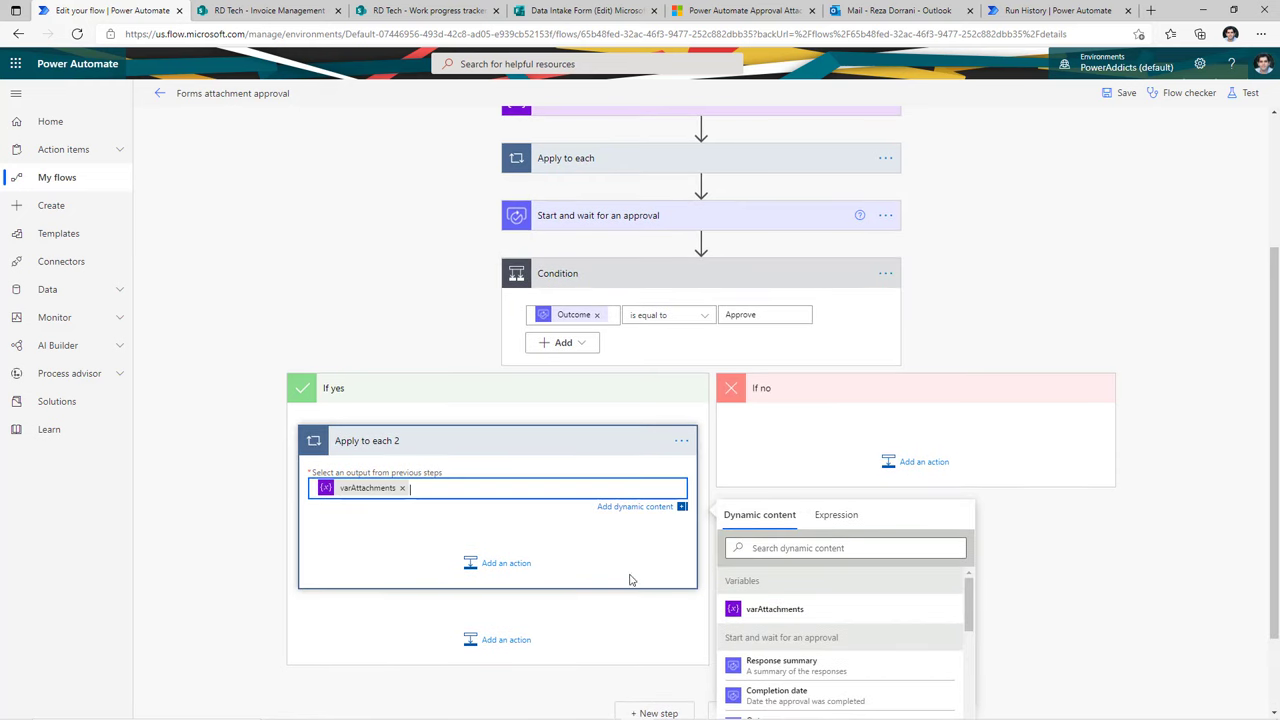
# Add the SharePoint Create file action inside the Apply to each 2 loop
pyautogui.click(475, 568)
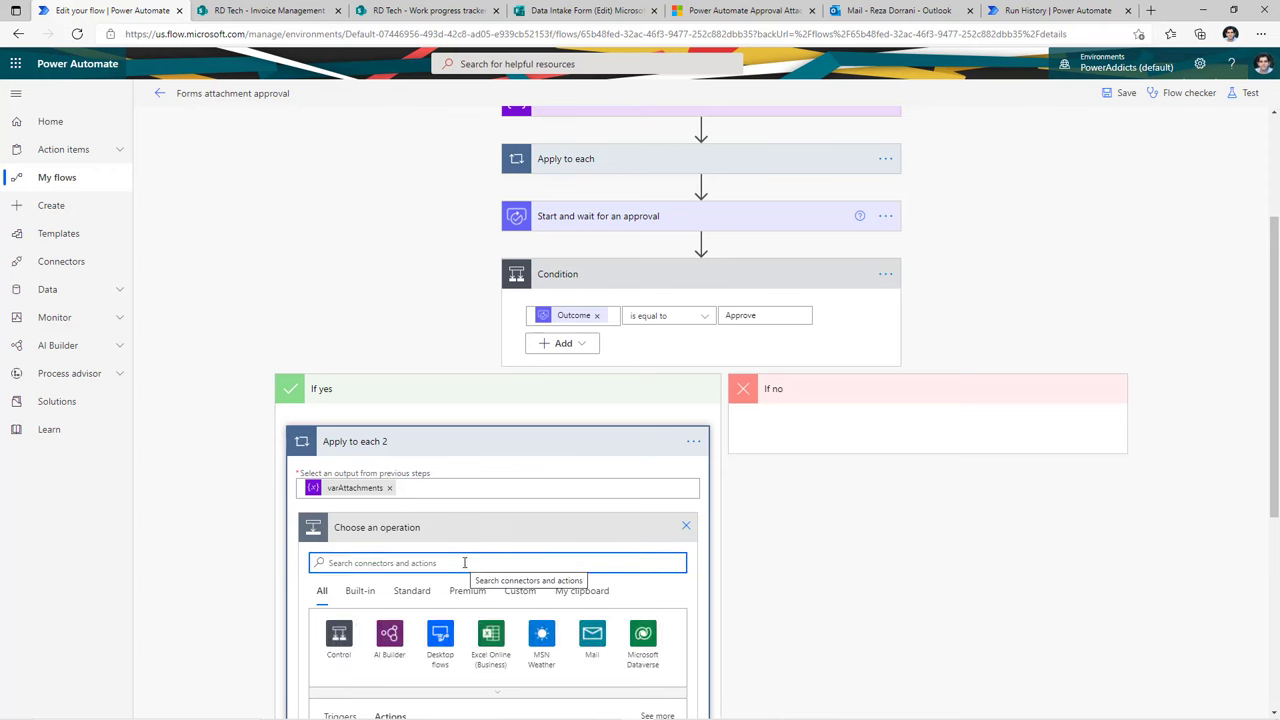
pyautogui.write('create file')
pyautogui.scroll(-3, 728, 540)
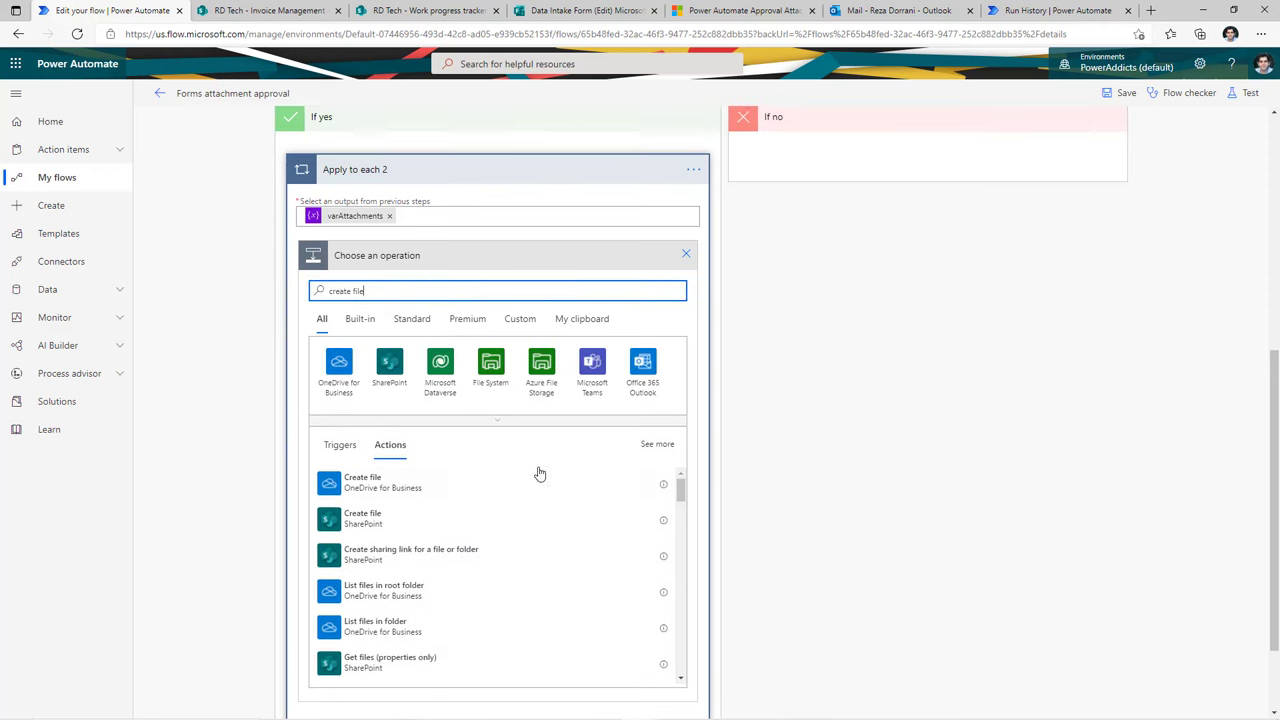
pyautogui.click(372, 515)
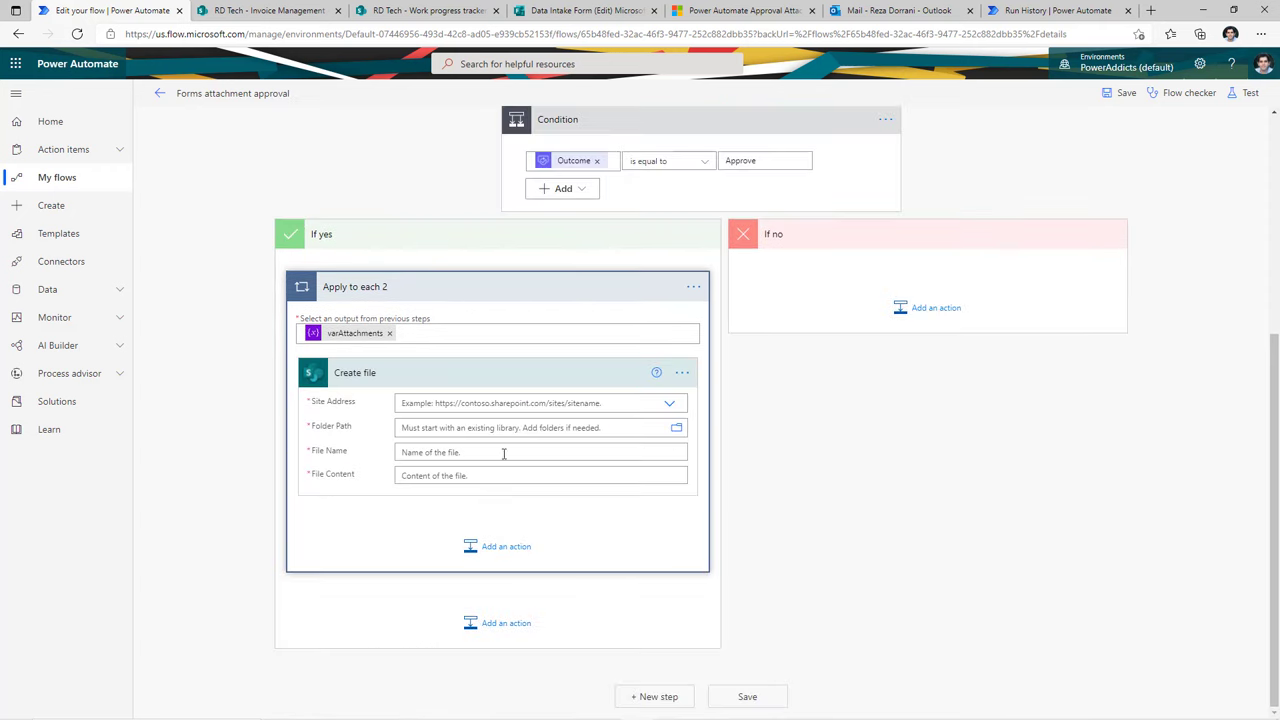
# Set the Create file Site Address to the RD Tech site and the Folder Path to /Invoice Management
pyautogui.click(669, 403)
pyautogui.click(470, 575)
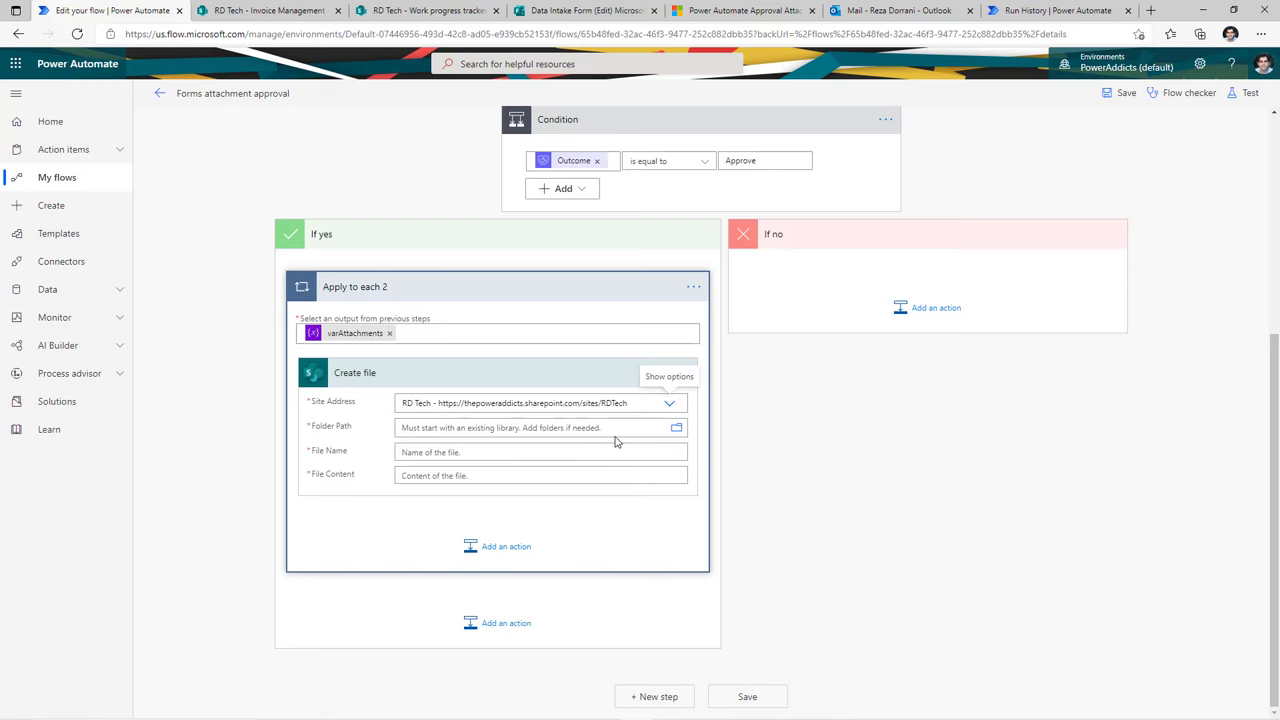
pyautogui.click(676, 427)
pyautogui.click(795, 355)
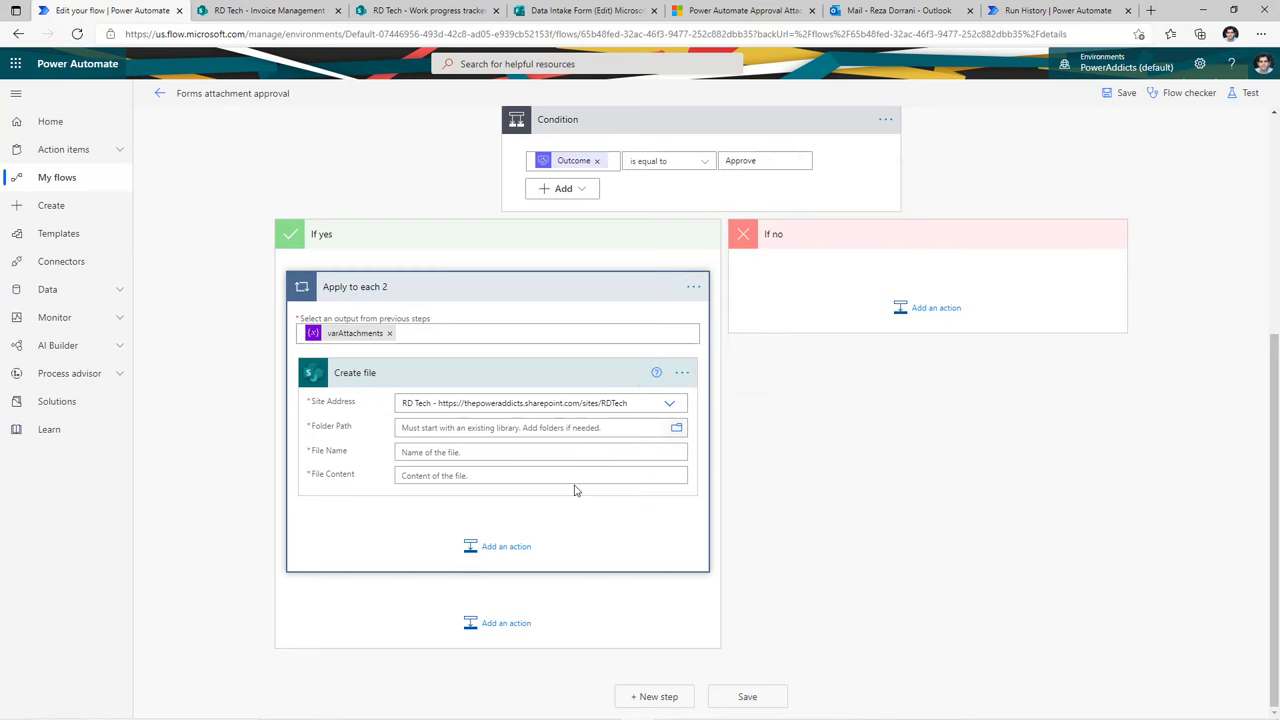
# Check the property names in Append to array variable and set the Create file File Name to the expression item()['name']
pyautogui.scroll(5, 431, 467)
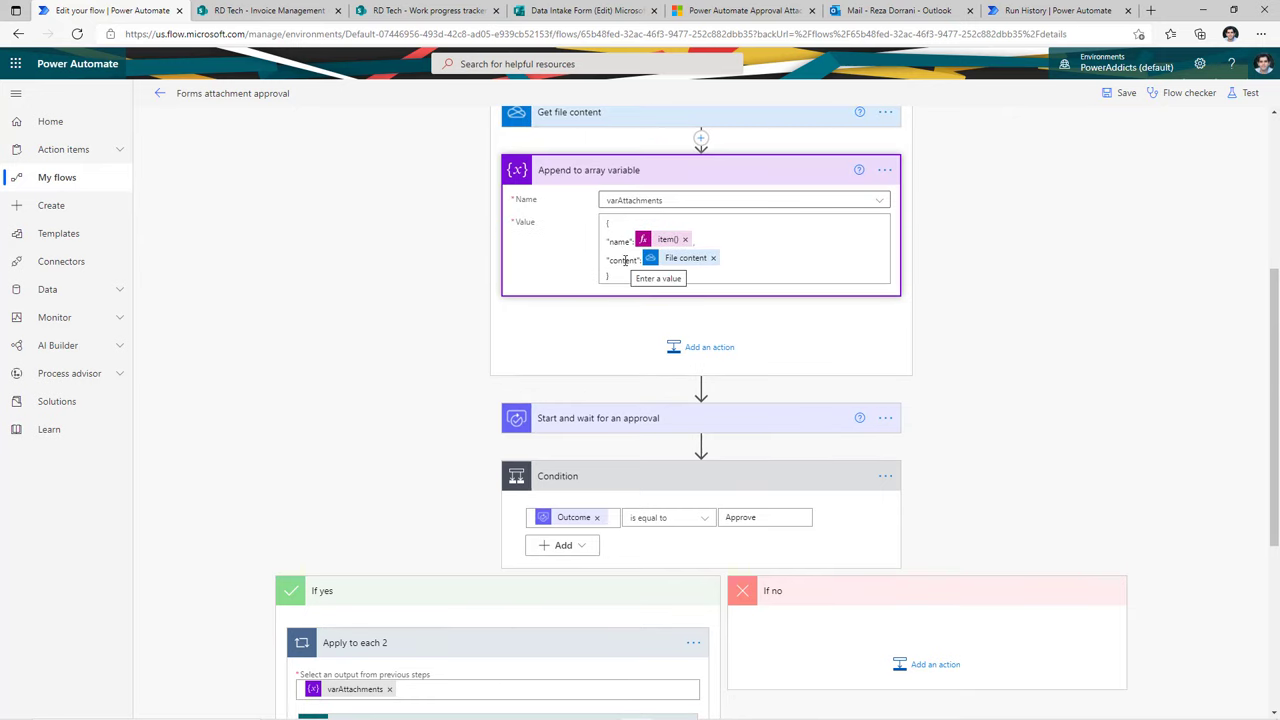
pyautogui.scroll(-5, 500, 450)
pyautogui.click(484, 405)
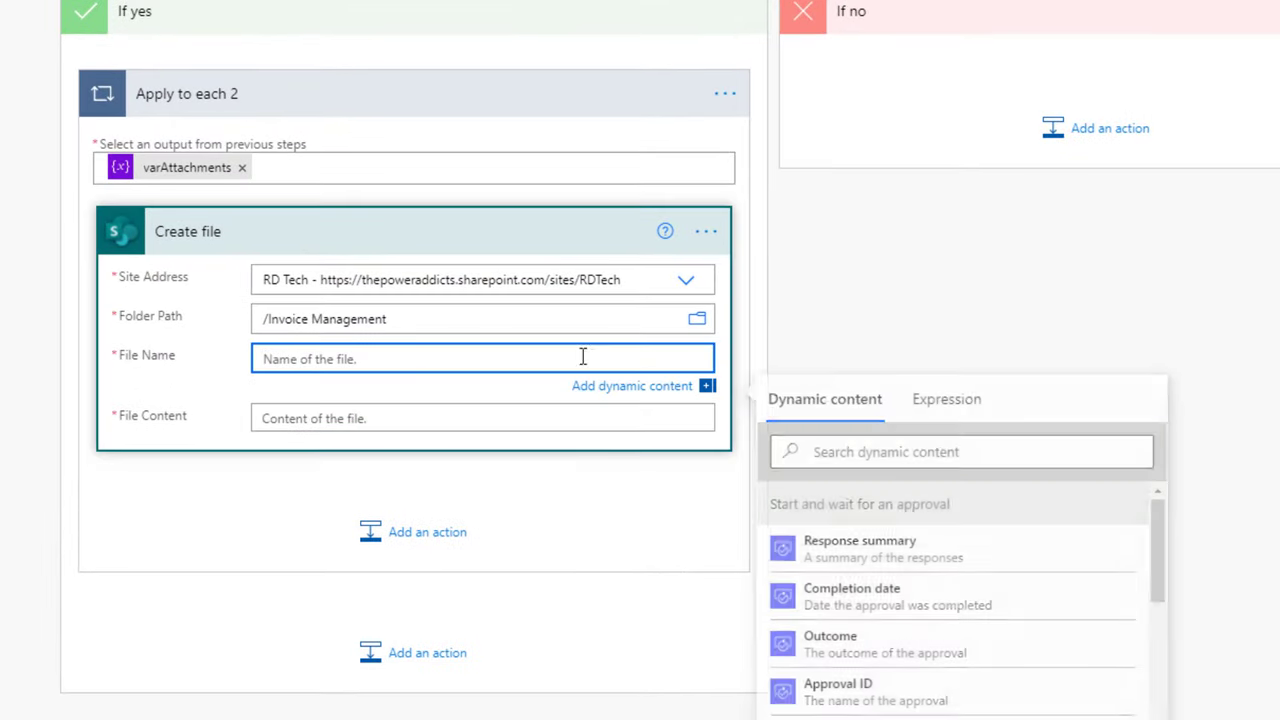
pyautogui.click(951, 414)
pyautogui.write('i')
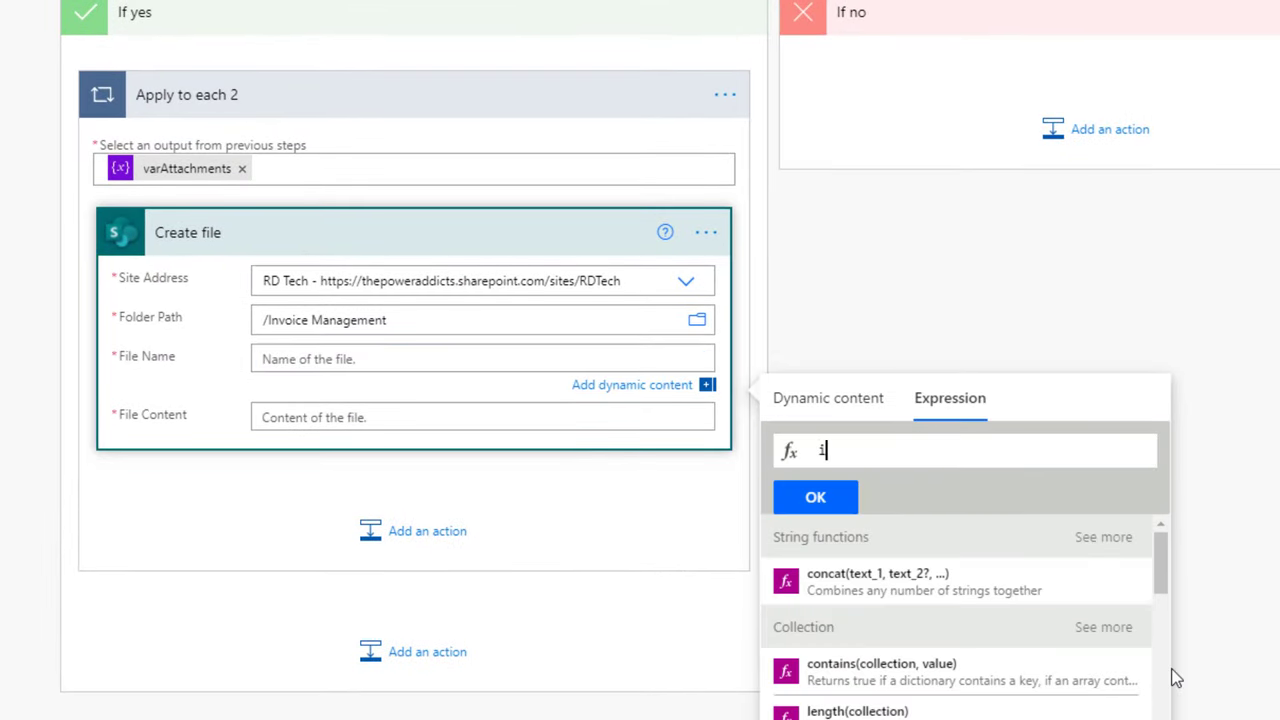
pyautogui.write("tem()['name")
pyautogui.click(837, 500)
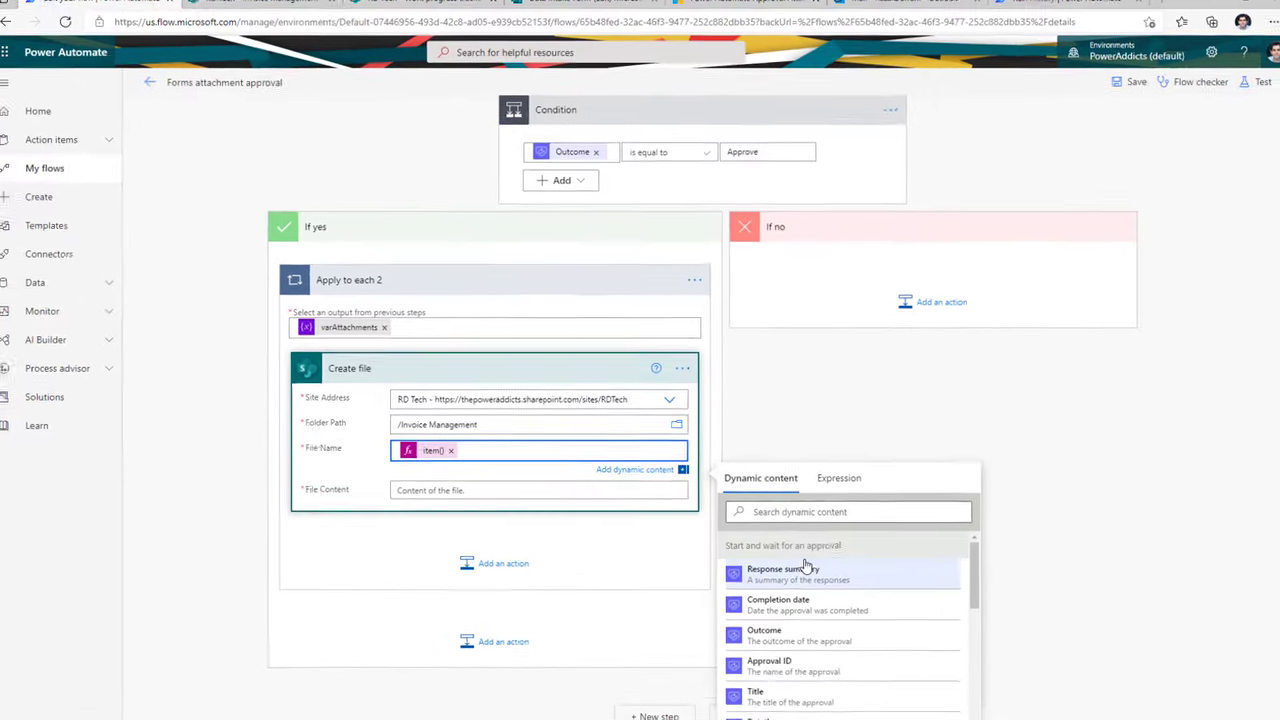
# Set the Create file File Content to the expression item()['content'], matching the content property of the appended array object
pyautogui.scroll(2, 483, 505)
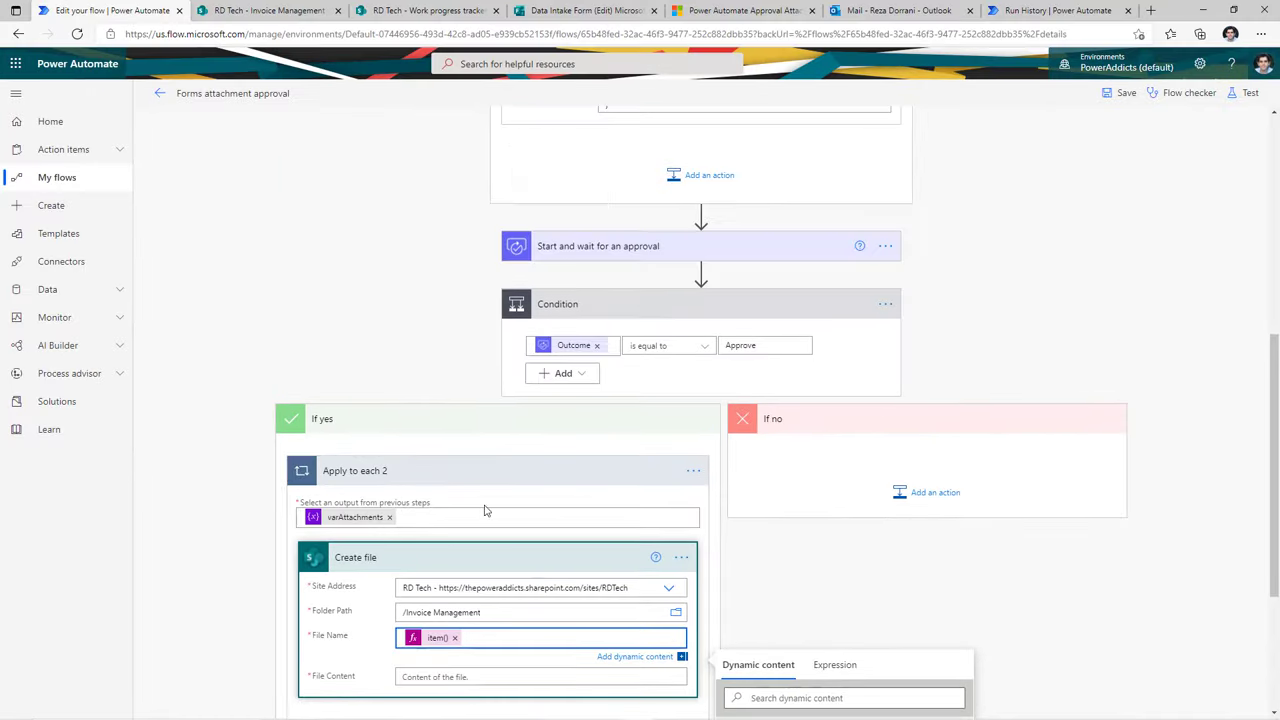
pyautogui.scroll(3, 486, 663)
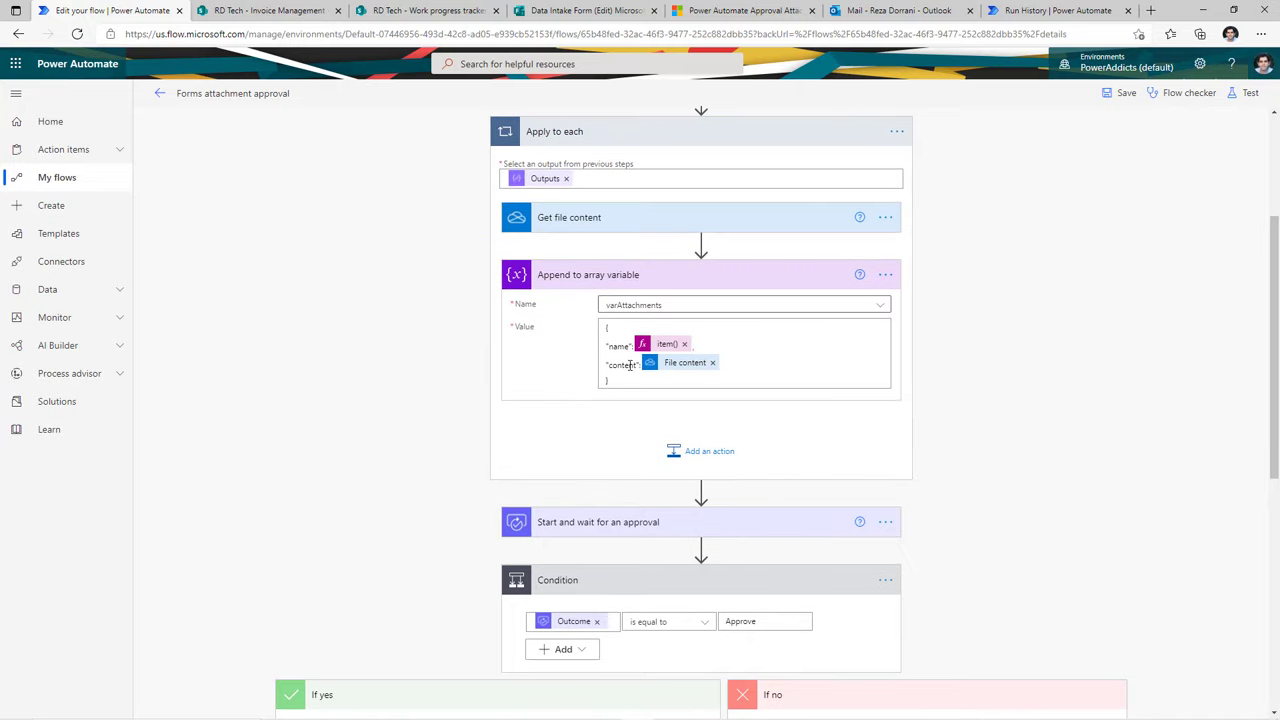
pyautogui.scroll(-4, 627, 462)
pyautogui.click(529, 582)
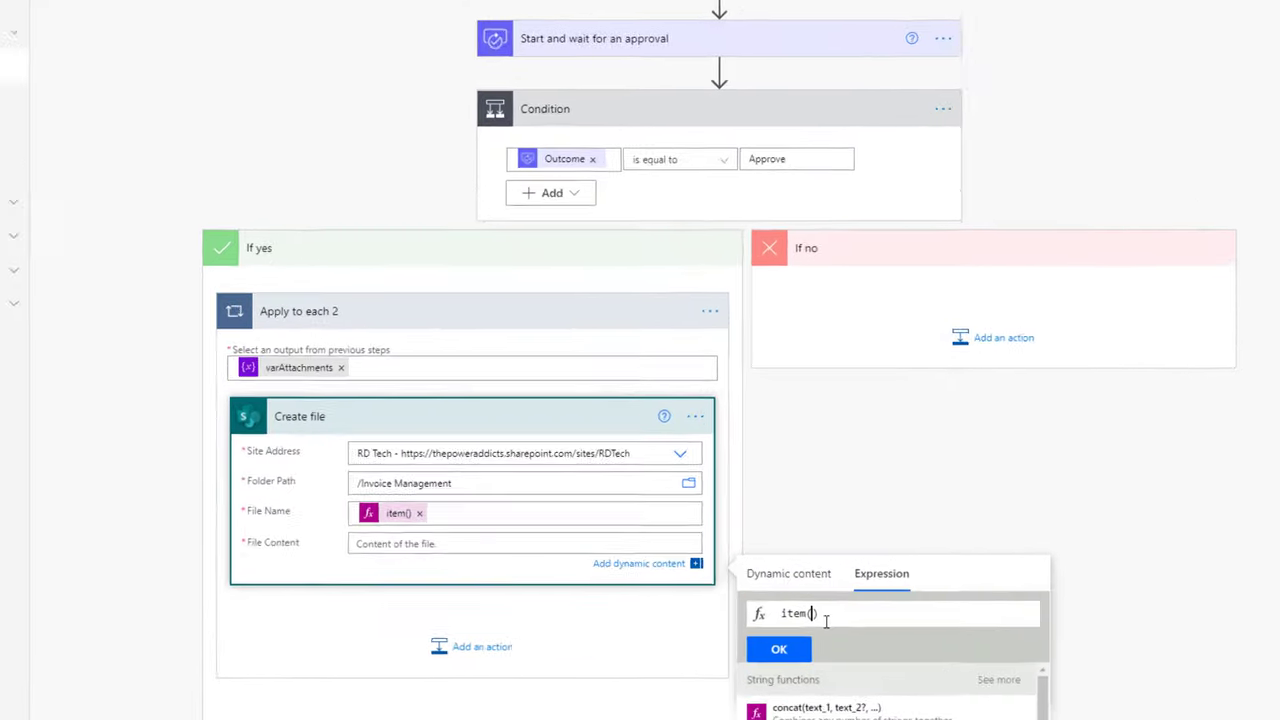
pyautogui.write("['content']")
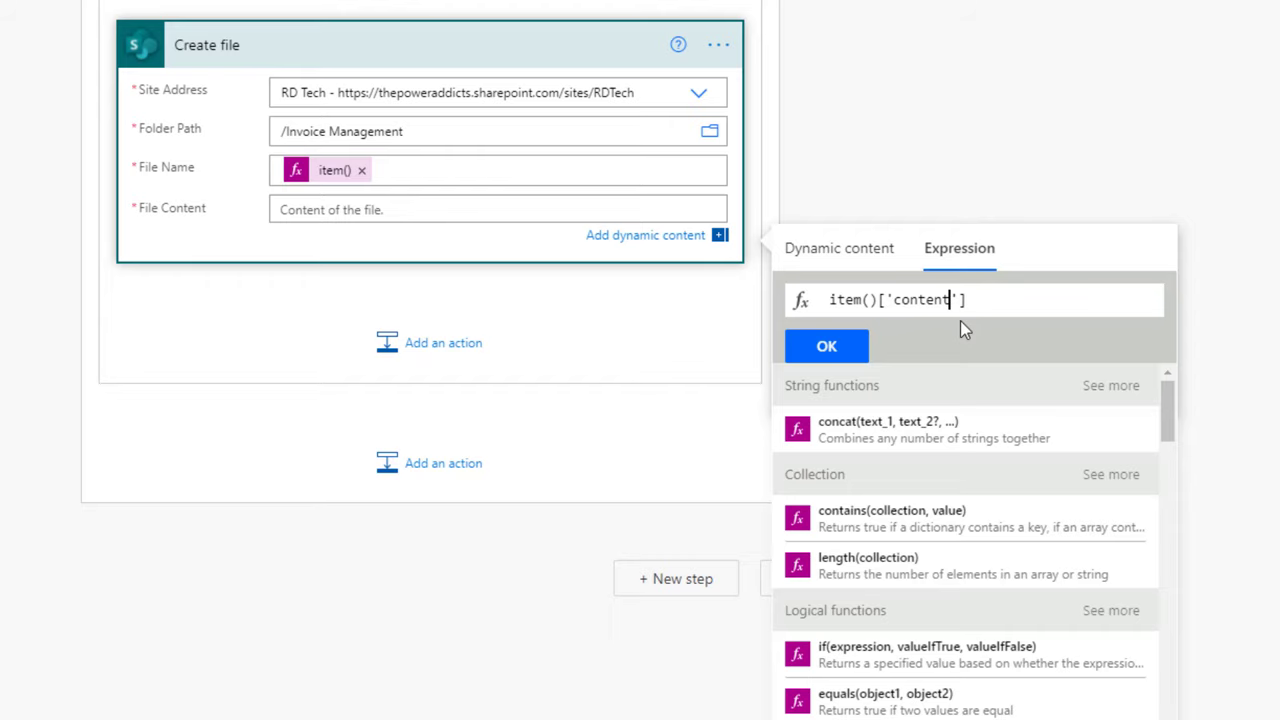
pyautogui.click(842, 350)
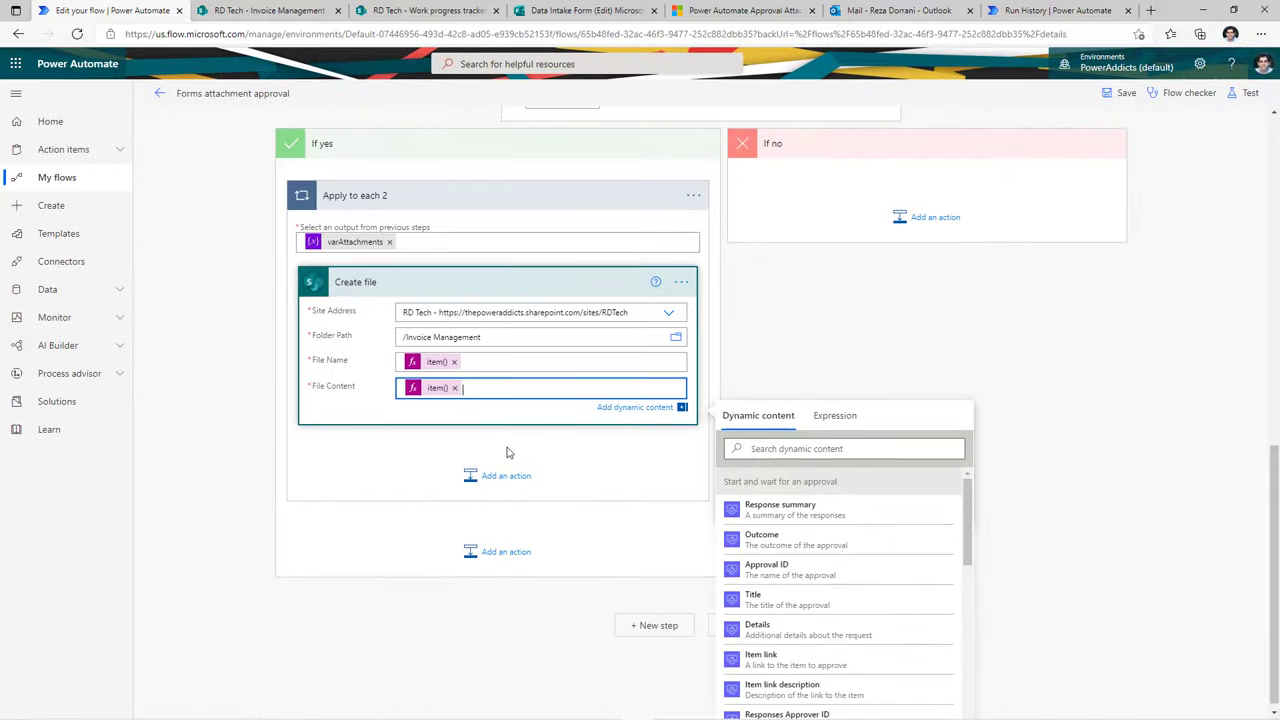
pyautogui.scroll(6, 620, 477)
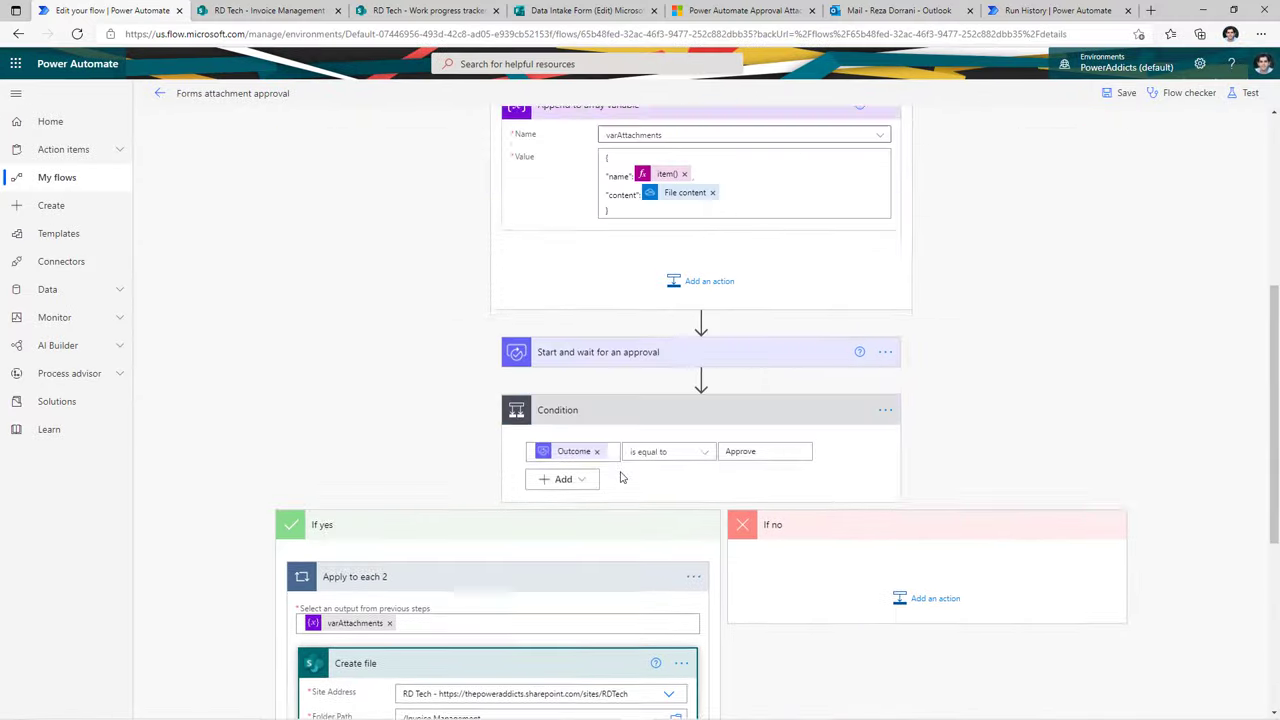
# Save the flow and submit a Data Intake Form response with the submitter's name and the files Localization.xlsx and teams.png
pyautogui.click(1126, 93)
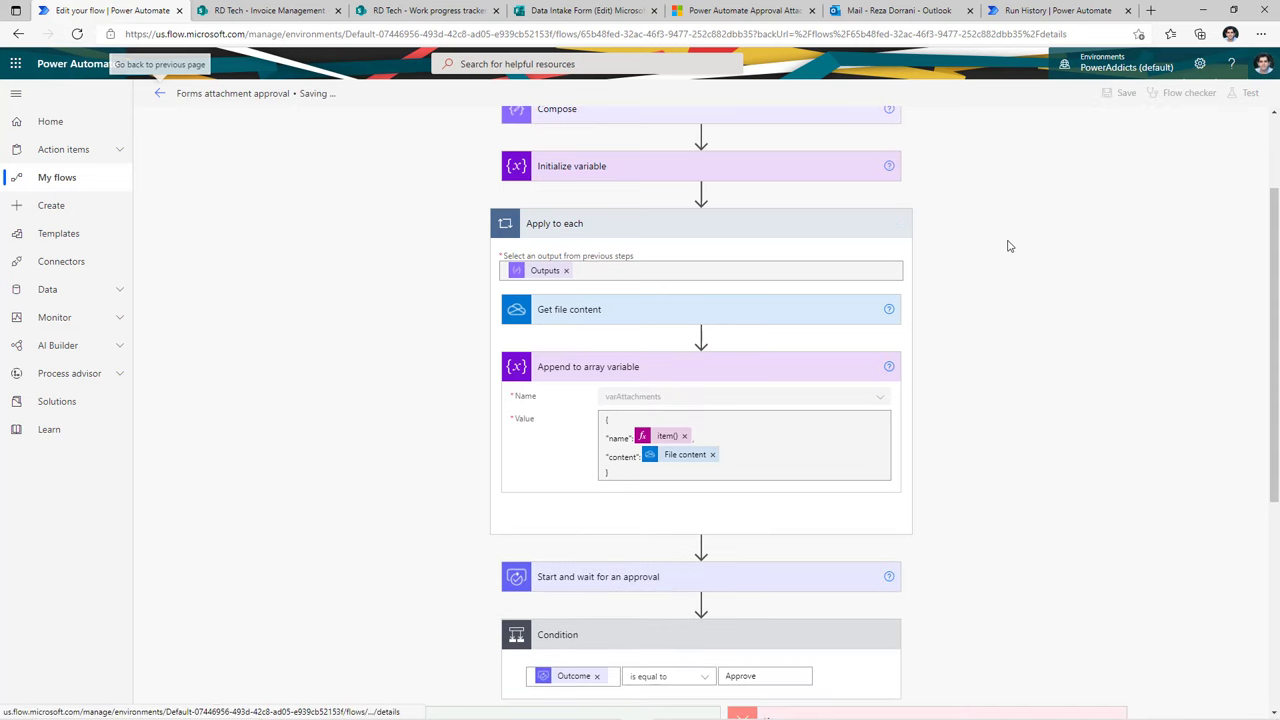
pyautogui.click(588, 10)
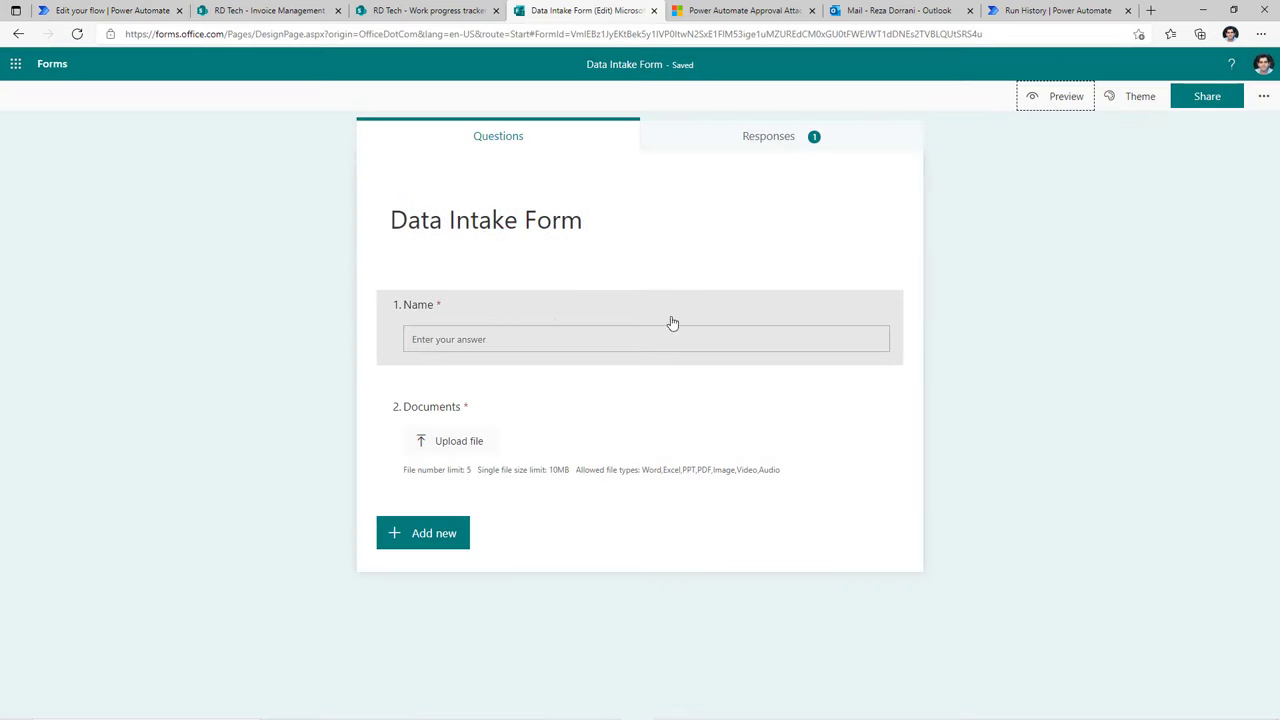
pyautogui.press('Return')
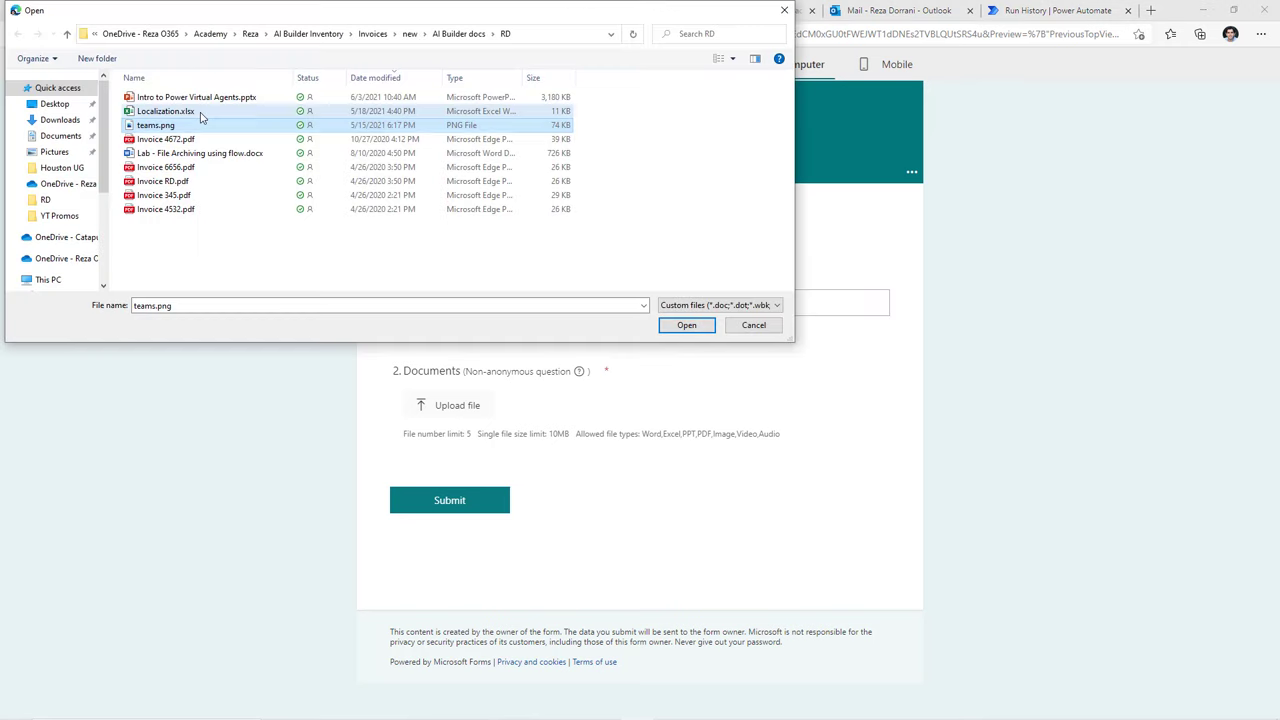
pyautogui.click(763, 246)
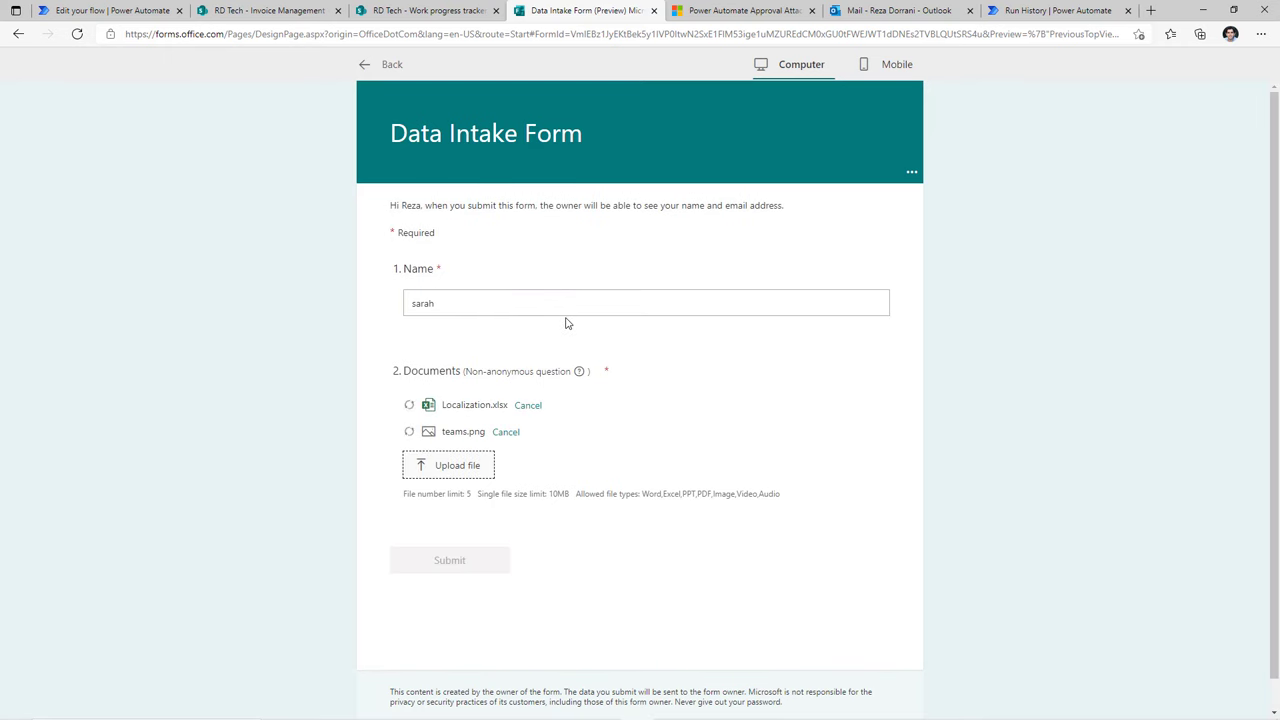
pyautogui.click(455, 560)
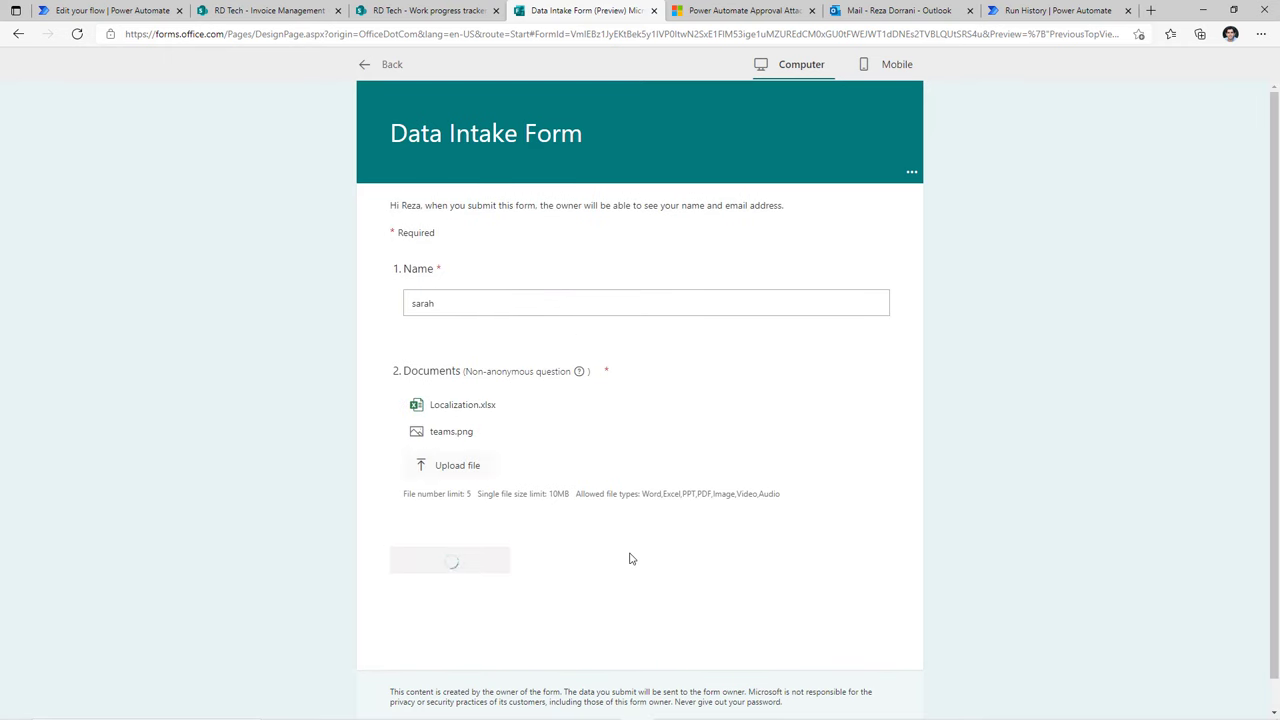
# Open the flow's newest run in Power Automate, and view the image and Excel attachments of the forms approval email in Outlook
pyautogui.hotkey('ctrl', '1')
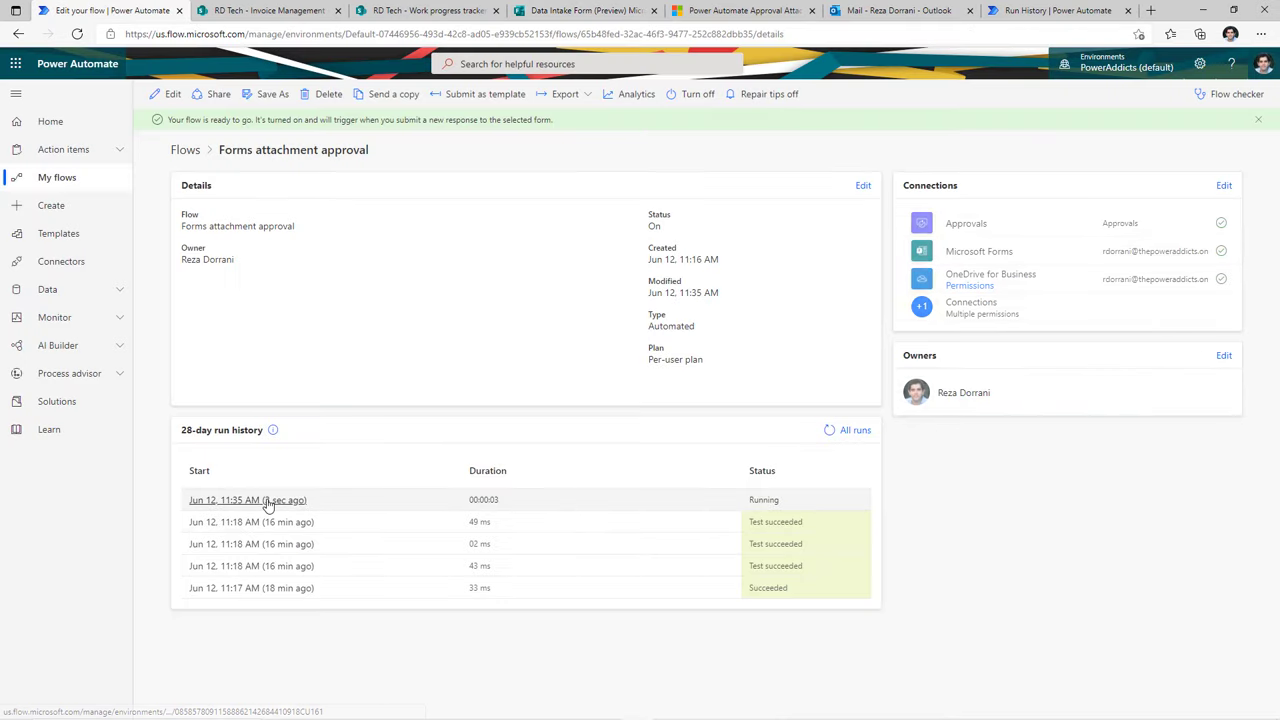
pyautogui.click(268, 503)
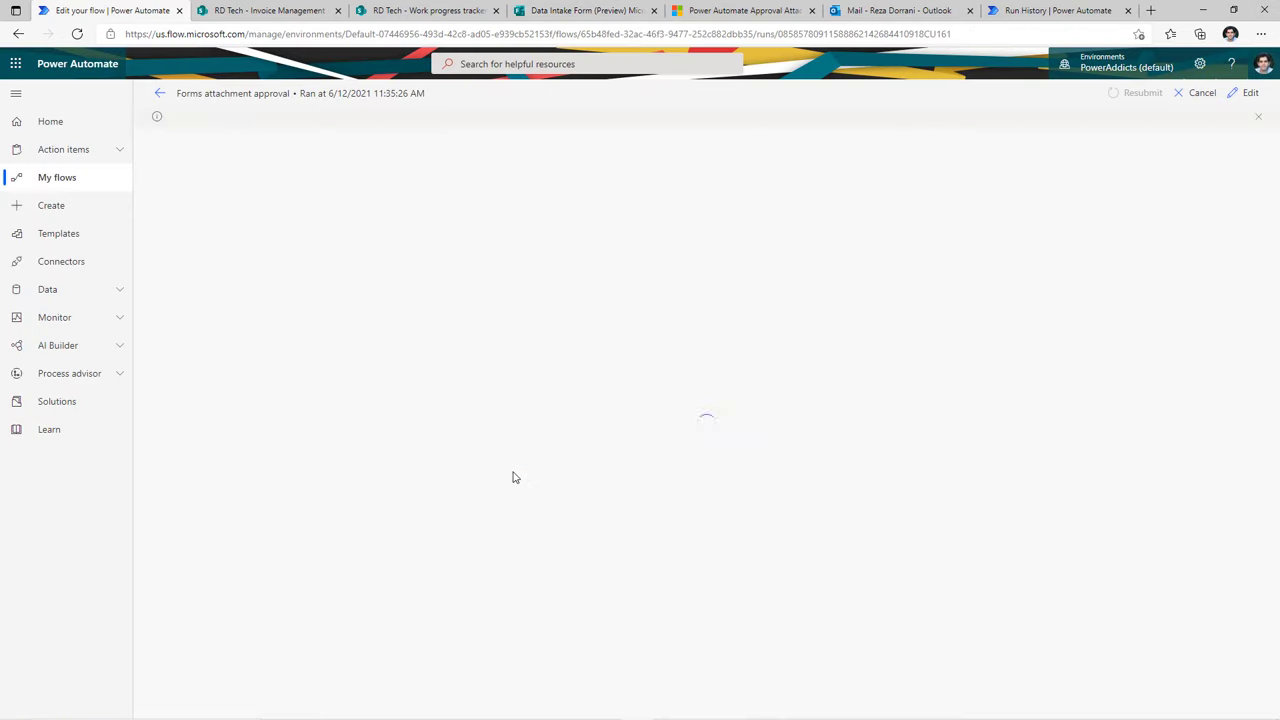
pyautogui.hotkey('ctrl', '6')
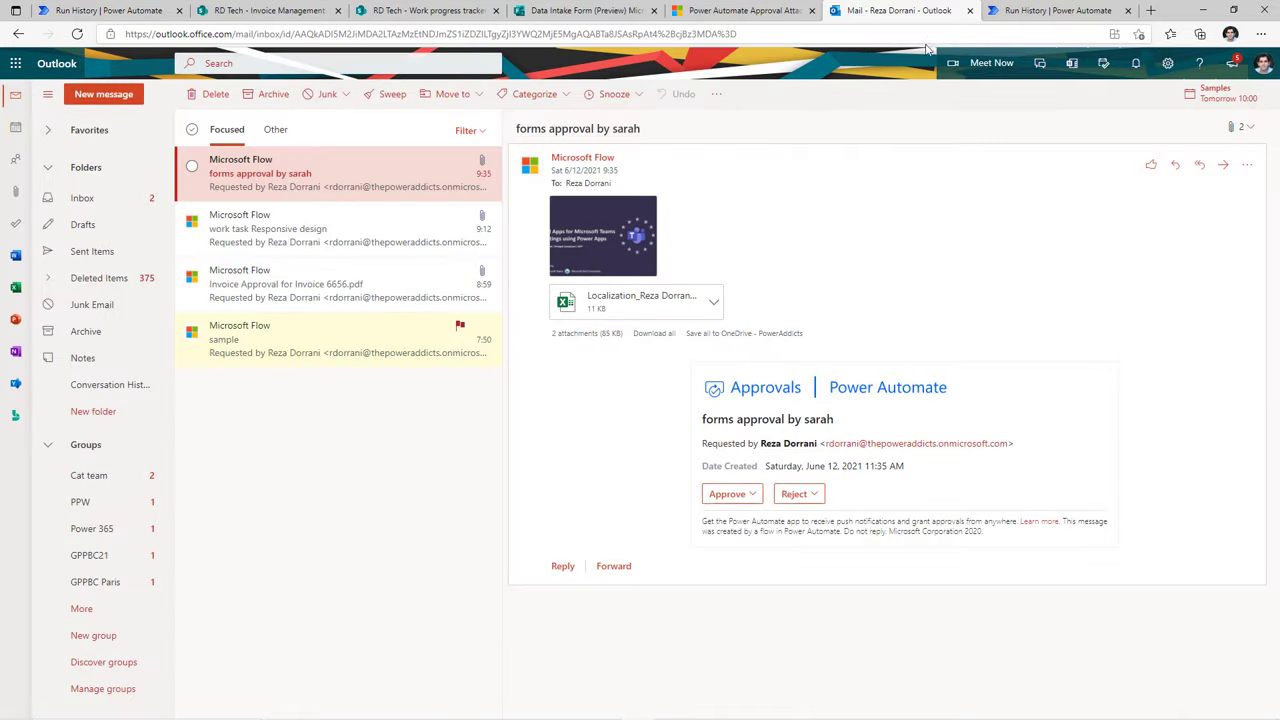
pyautogui.click(622, 220)
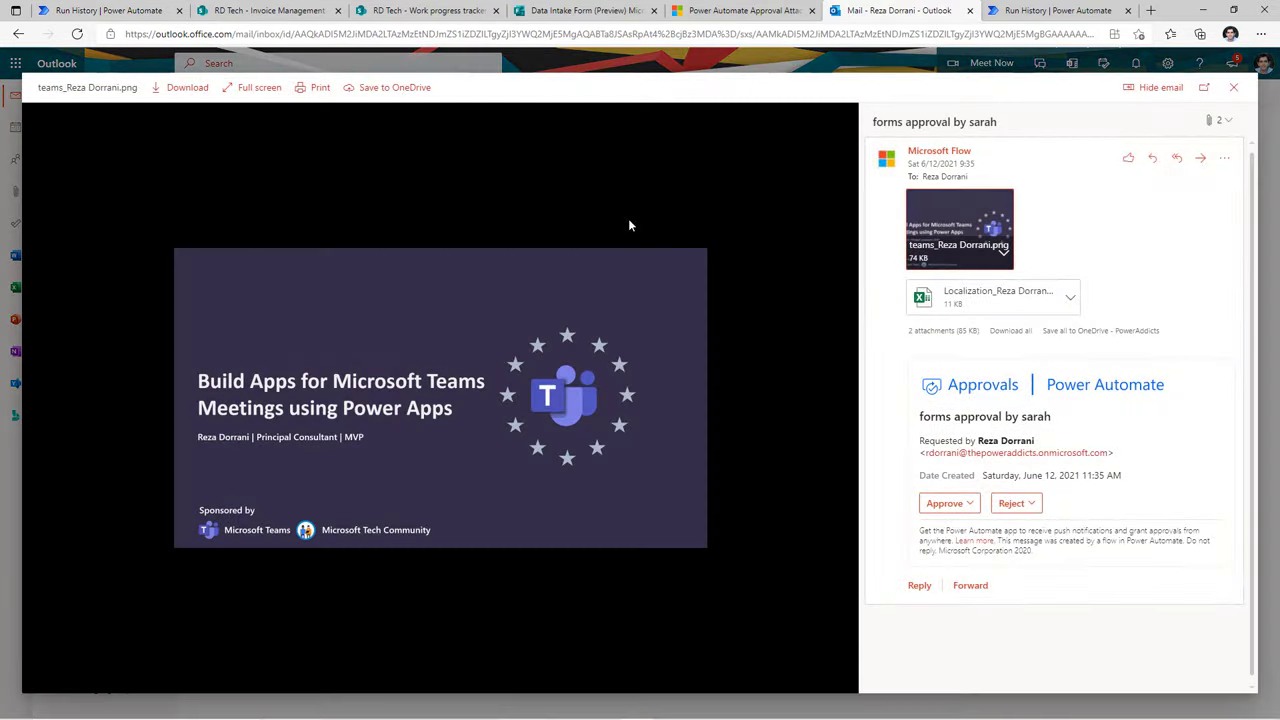
pyautogui.click(988, 303)
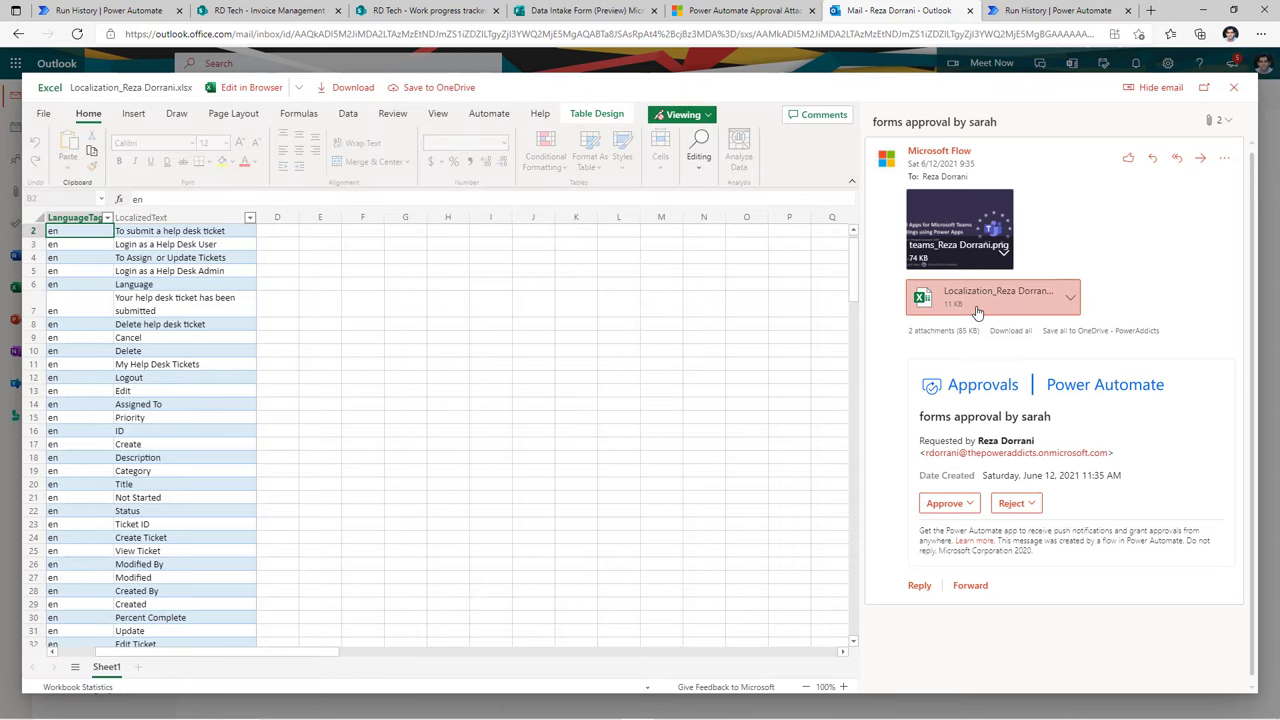
# Approve the forms approval request from the email with the comment "ok"
pyautogui.click(966, 505)
pyautogui.click(983, 450)
pyautogui.write('ok')
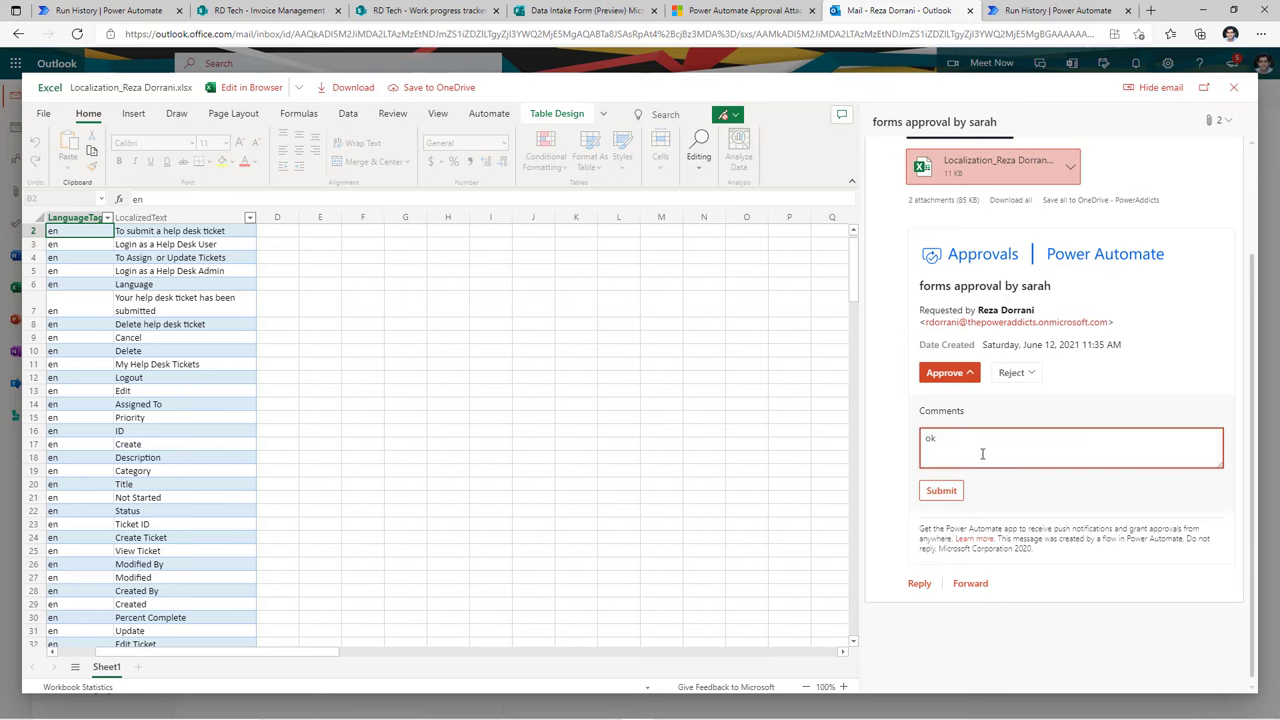
pyautogui.click(948, 493)
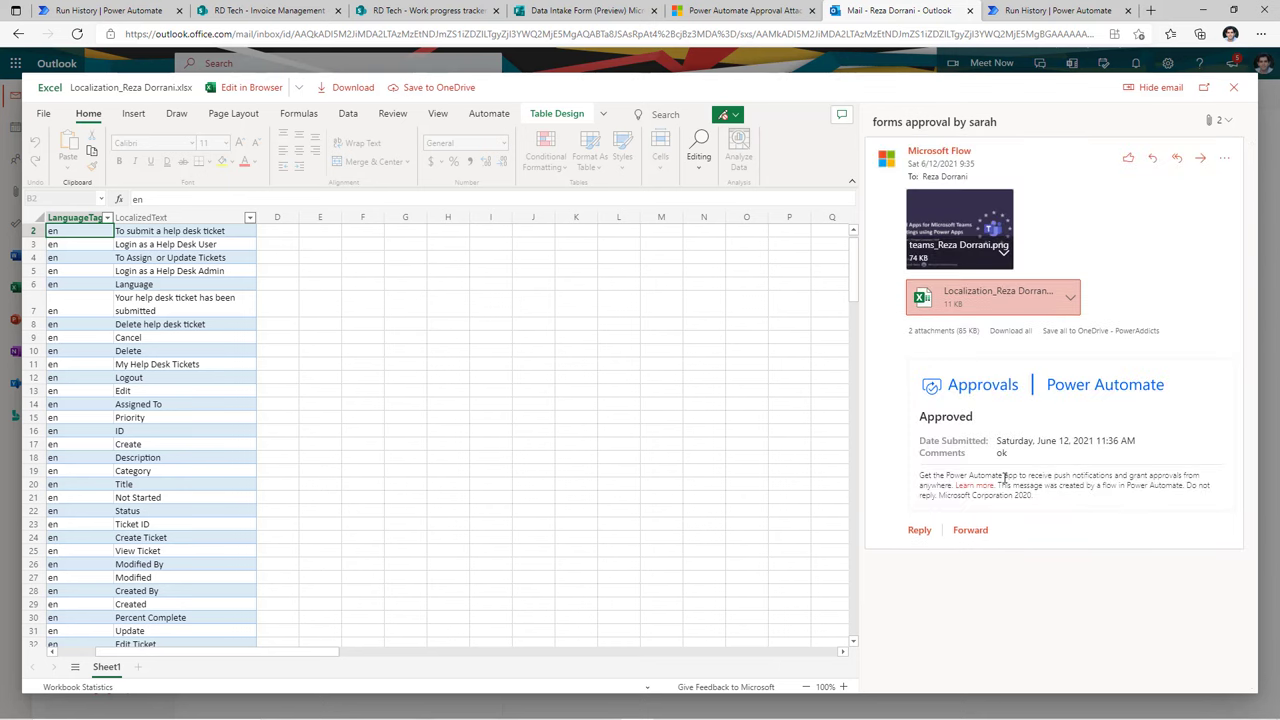
# Return to the Power Automate run and inspect the Condition result and the Apply to each 2 loop with its Create file action
pyautogui.click(140, 11)
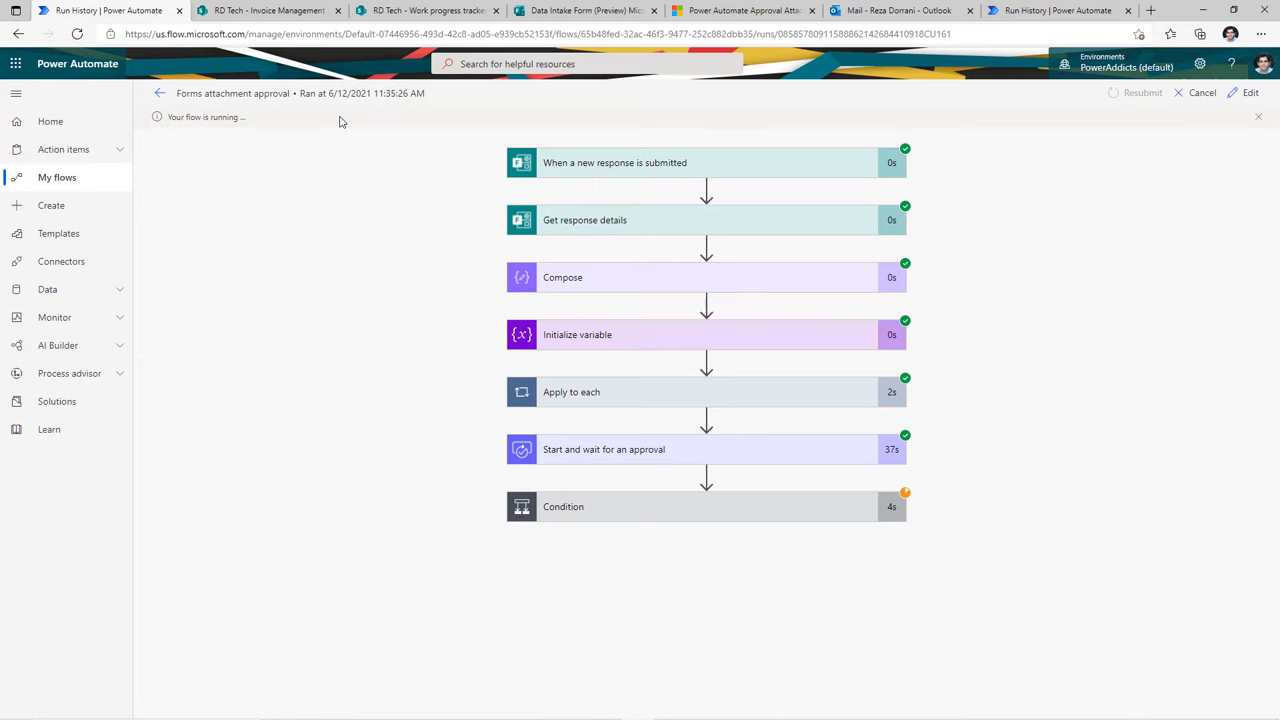
pyautogui.click(605, 508)
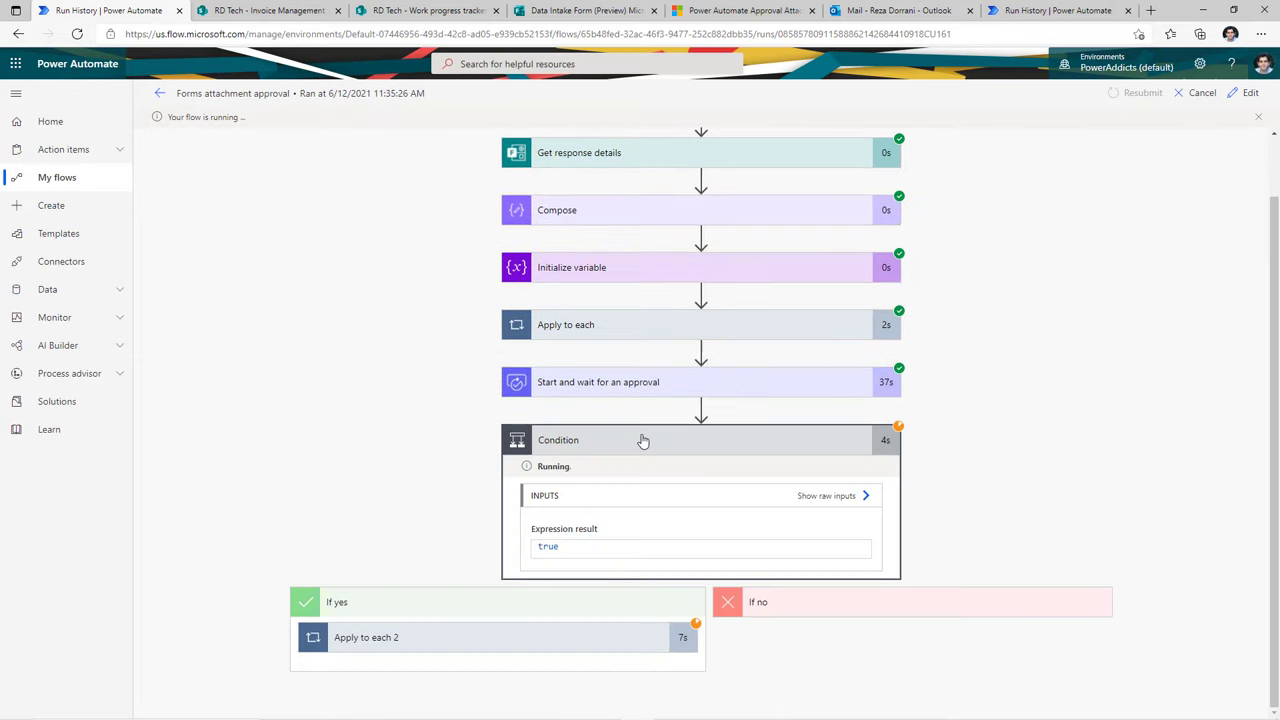
pyautogui.click(446, 651)
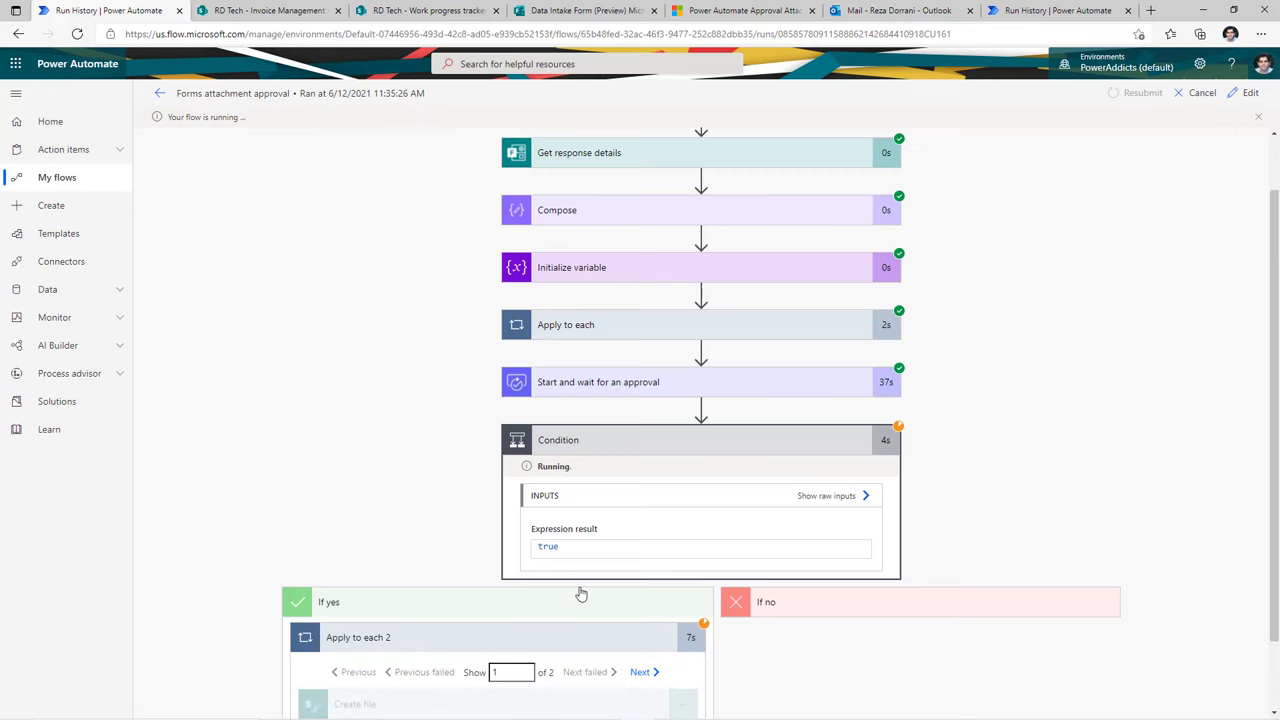
pyautogui.scroll(-1, 586, 563)
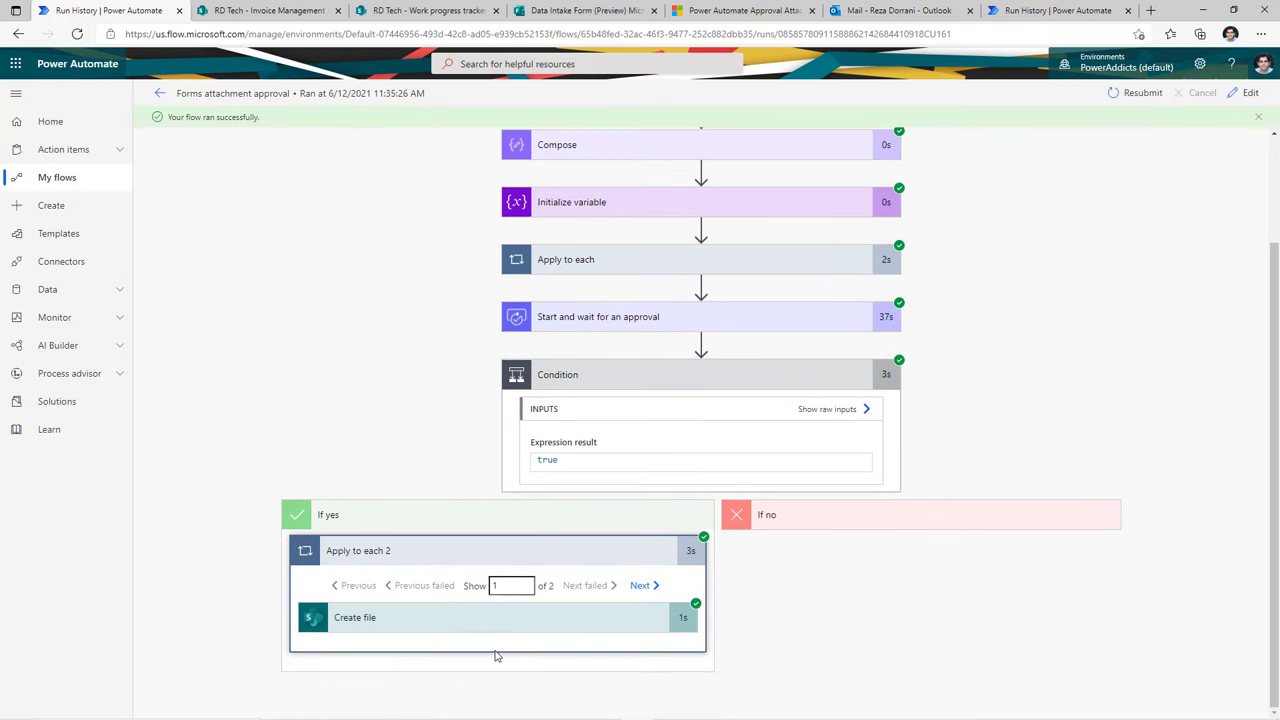
# Check the SharePoint Invoice Management library for the approved Localization and teams files, selecting both, and return to the flow run
pyautogui.click(297, 11)
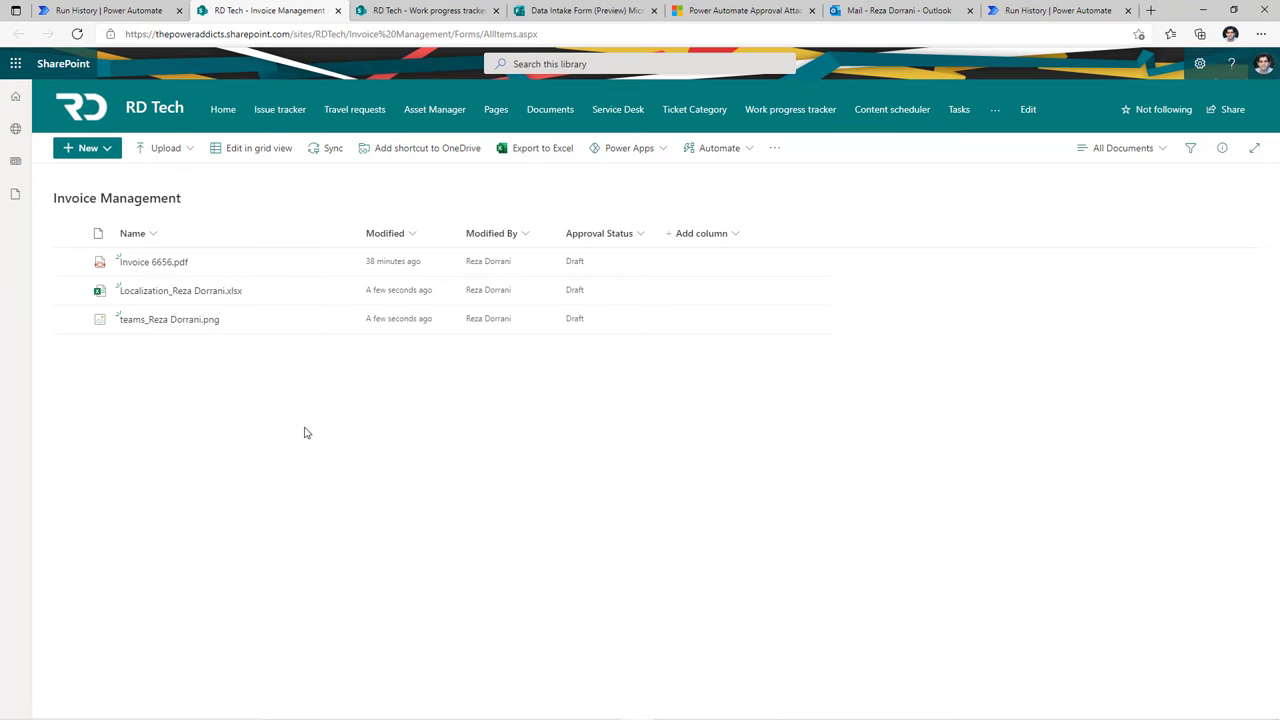
pyautogui.click(69, 290)
pyautogui.click(69, 319)
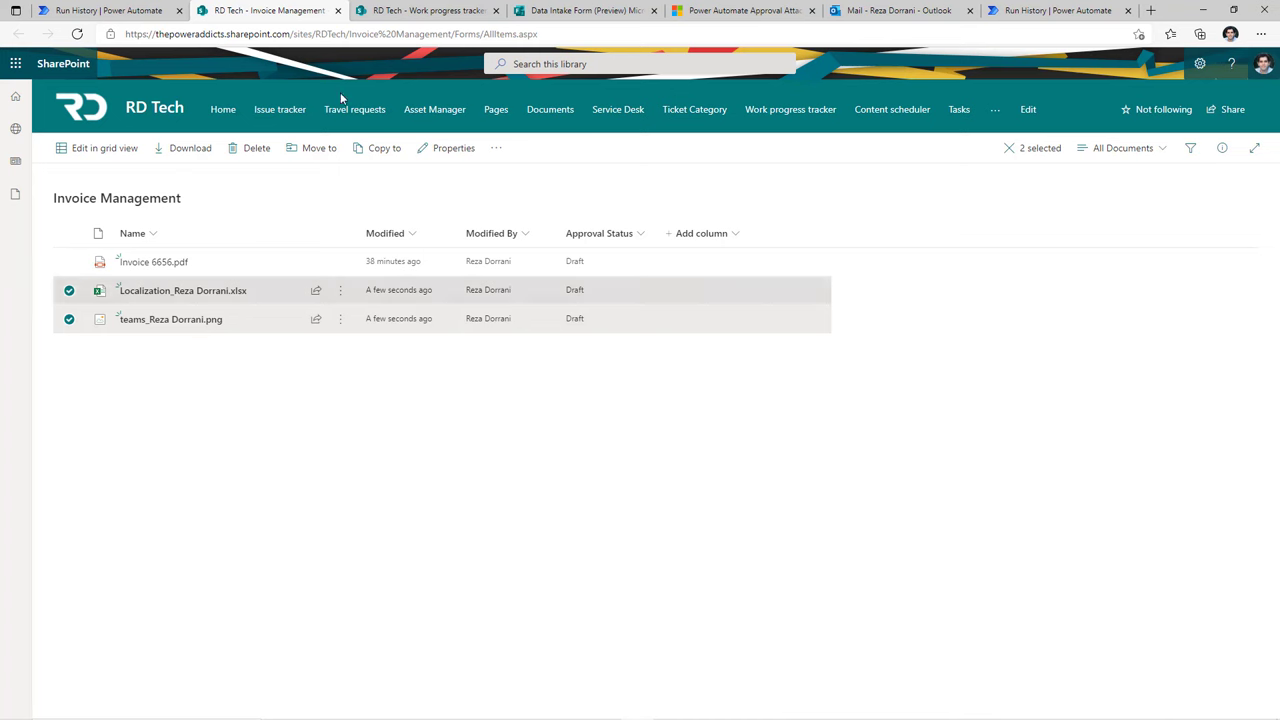
pyautogui.click(150, 10)
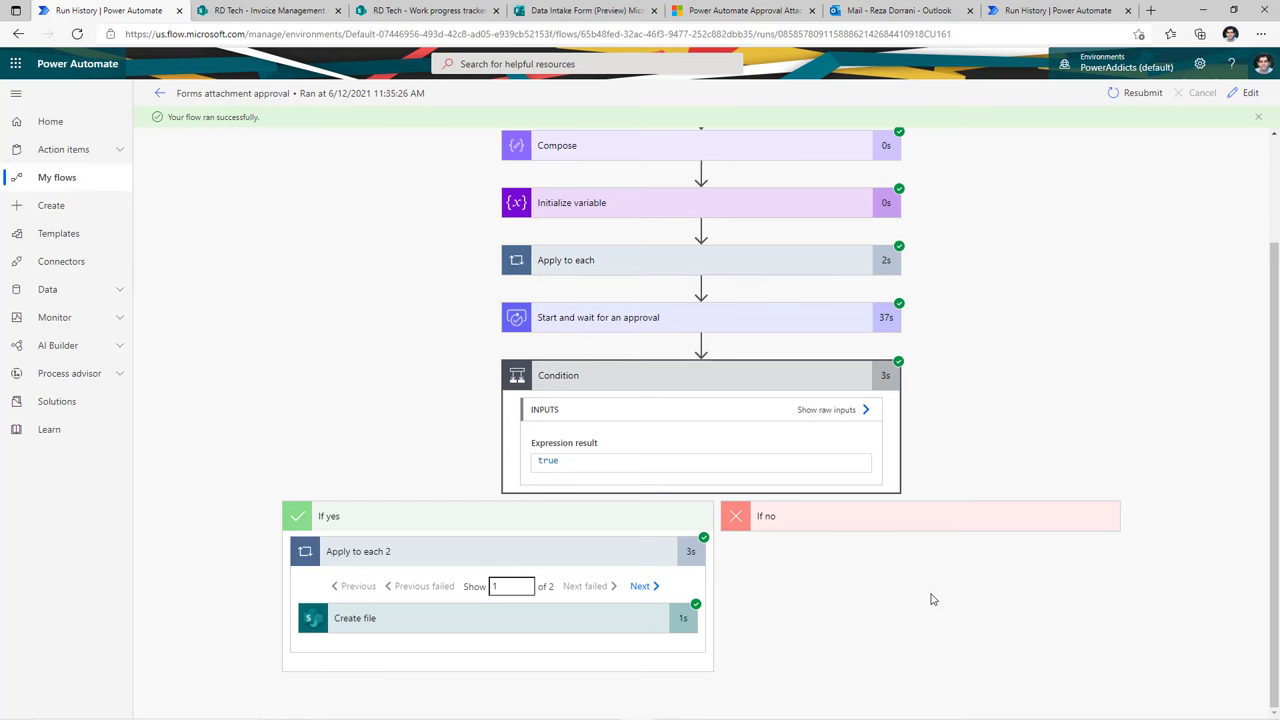
# Create a new automated cloud flow in Power Automate with the Office 365 Outlook trigger When a new email arrives (V3)
pyautogui.click(869, 11)
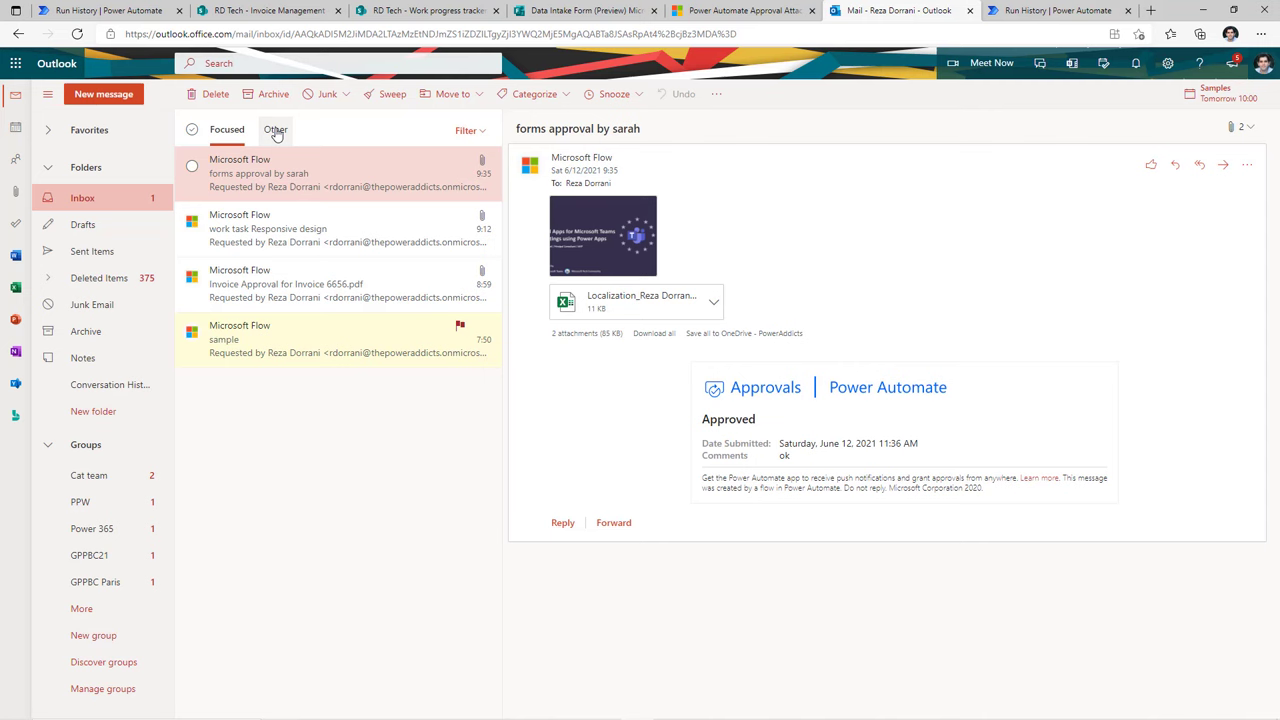
pyautogui.click(100, 11)
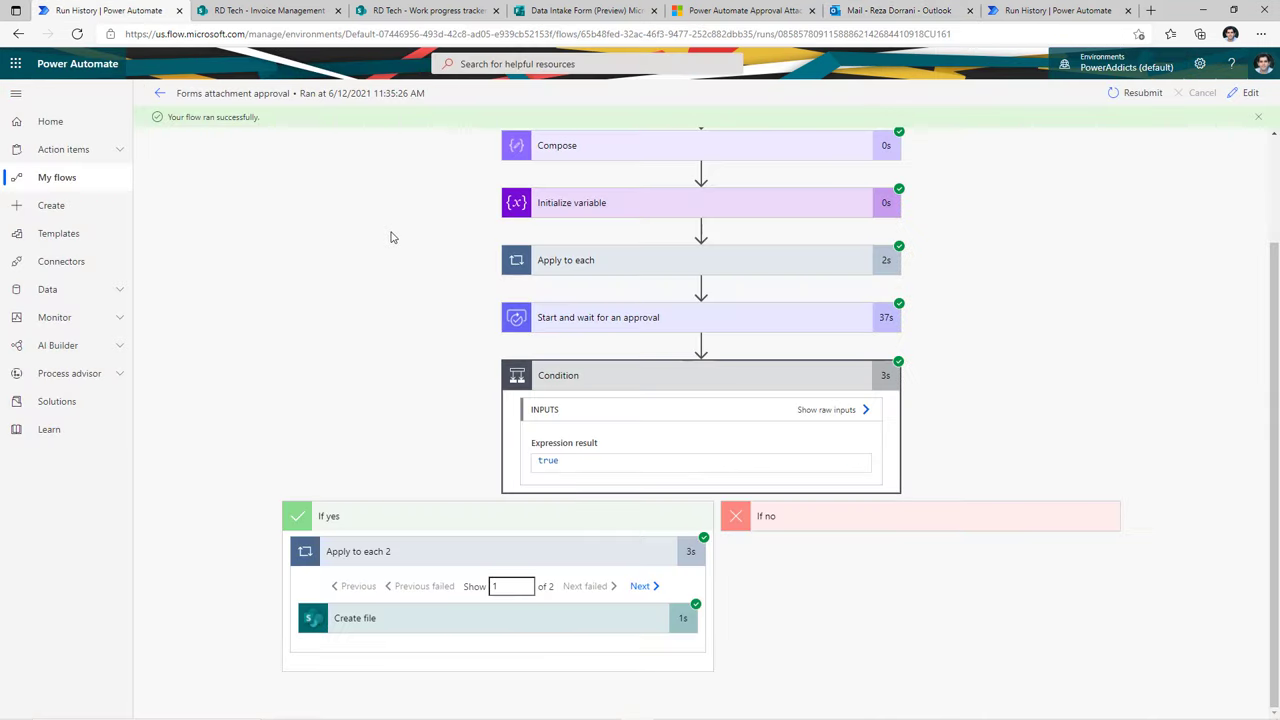
pyautogui.click(99, 187)
pyautogui.click(190, 93)
pyautogui.click(243, 221)
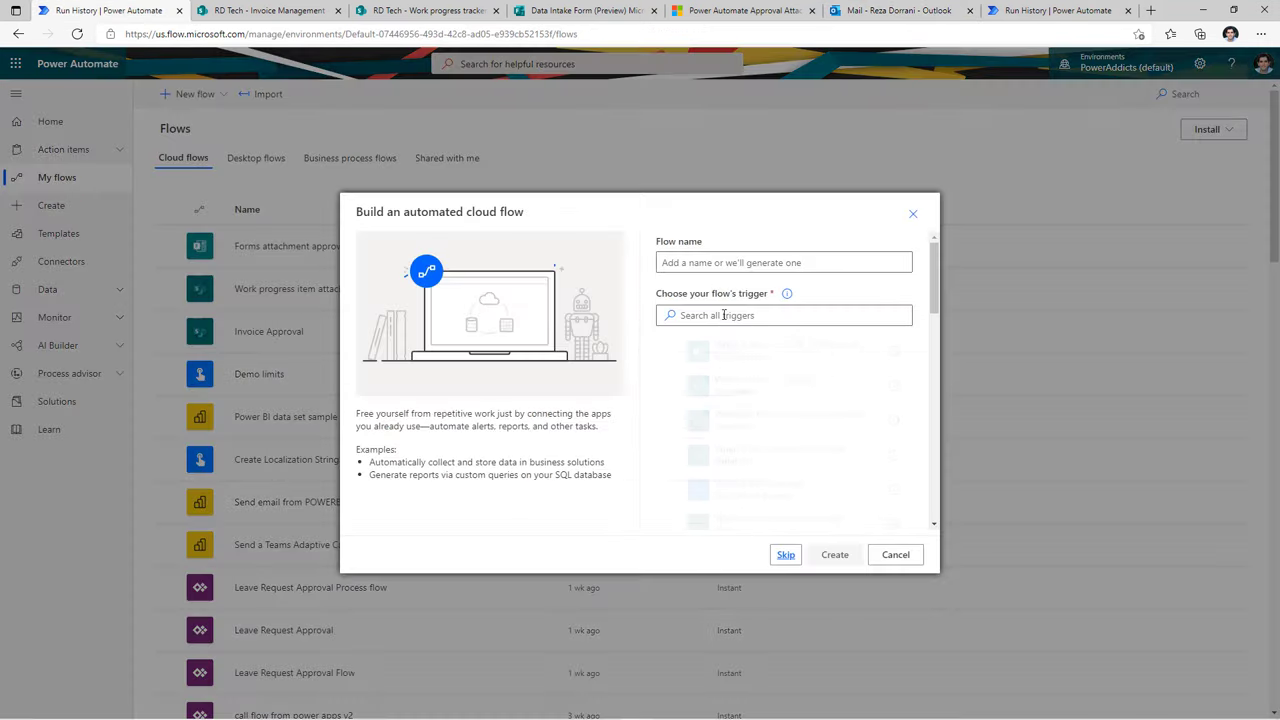
pyautogui.write('email')
pyautogui.scroll(-1, 760, 383)
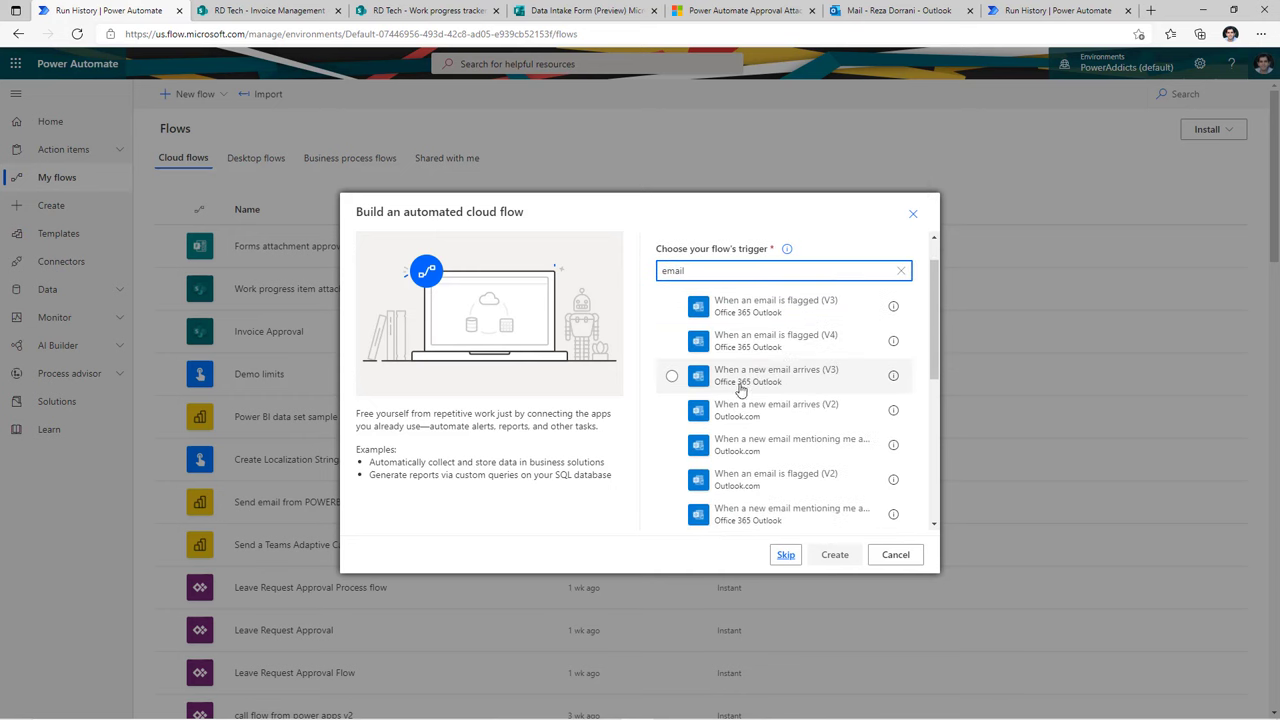
pyautogui.click(672, 377)
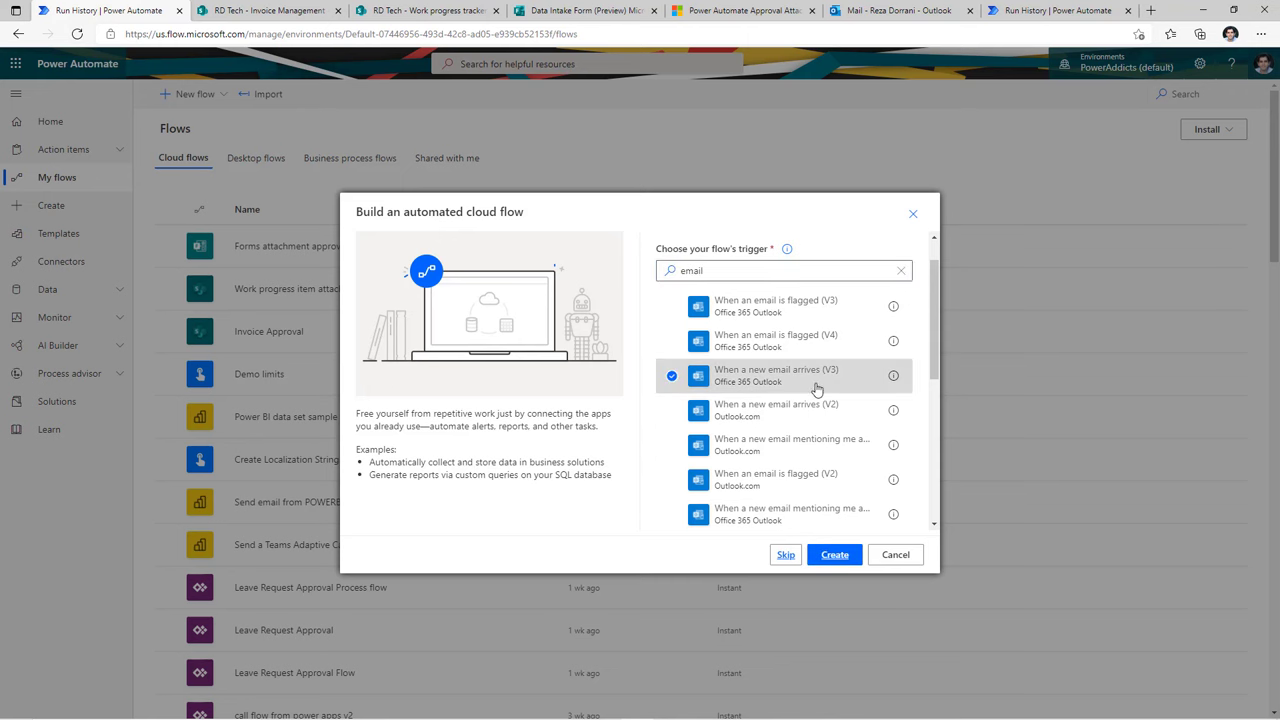
pyautogui.click(835, 555)
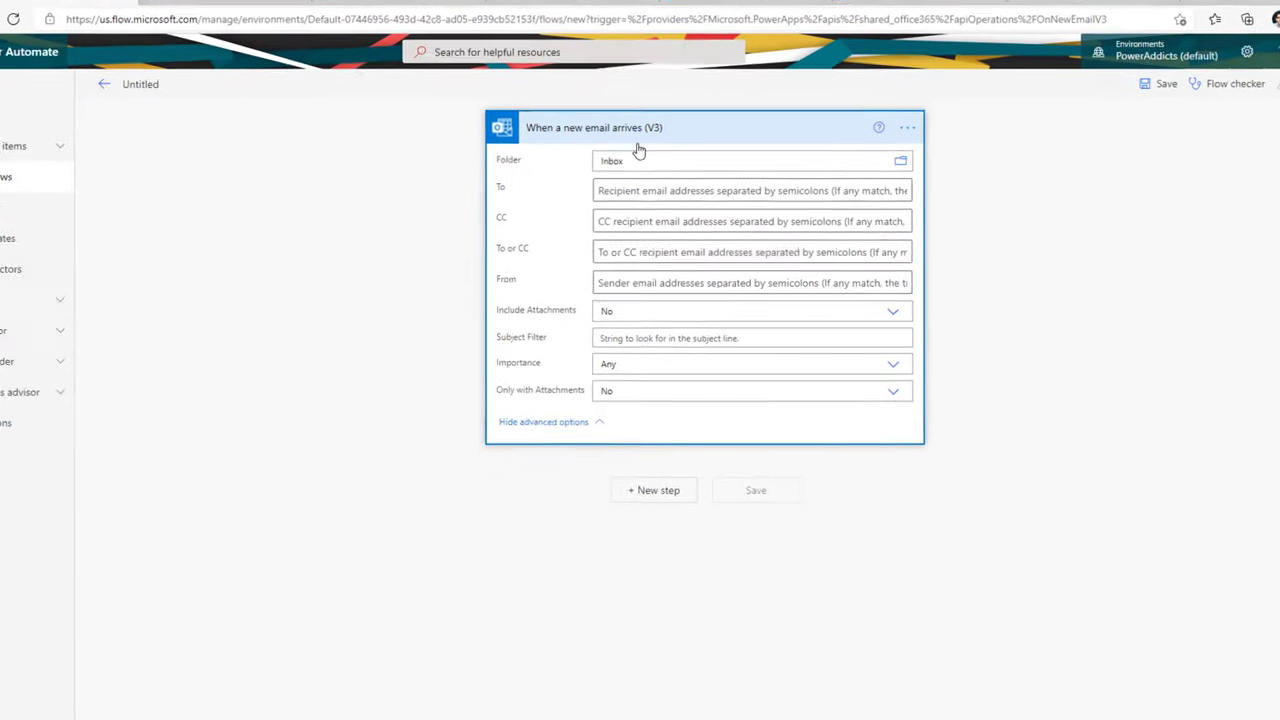
# Set both Include Attachments and Only with Attachments to Yes in the email trigger
pyautogui.click(628, 311)
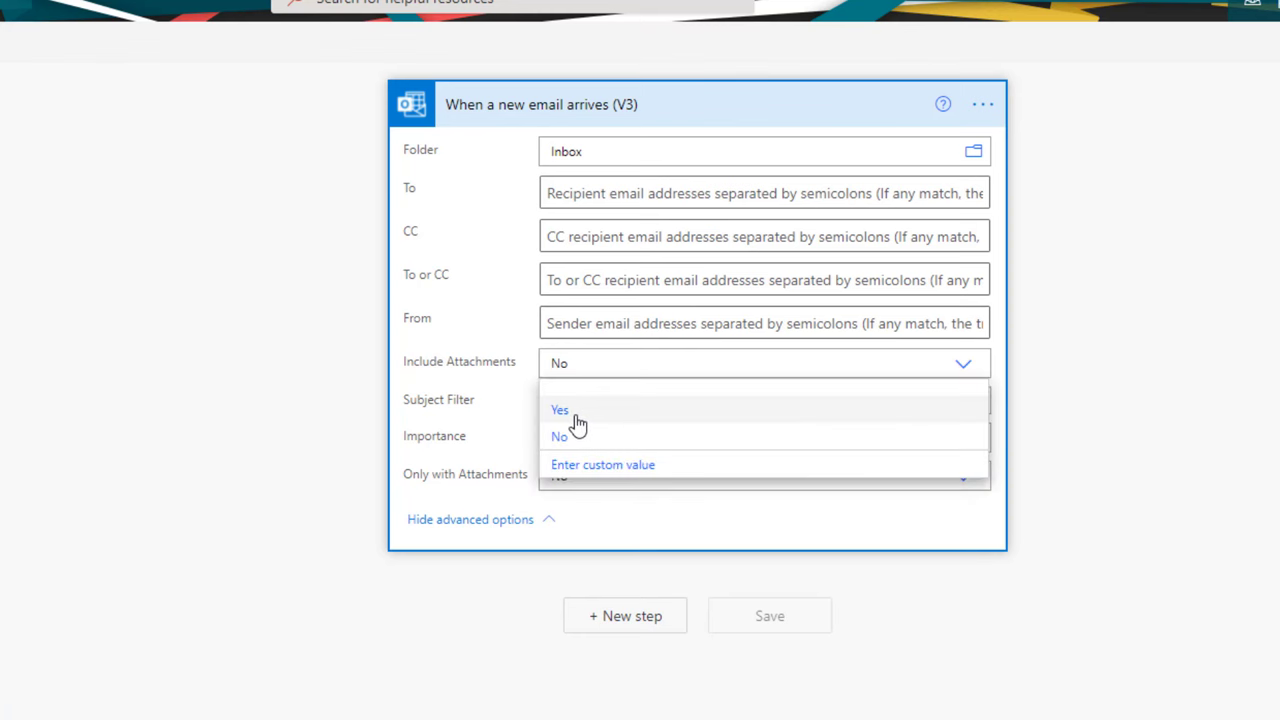
pyautogui.click(573, 414)
pyautogui.click(600, 477)
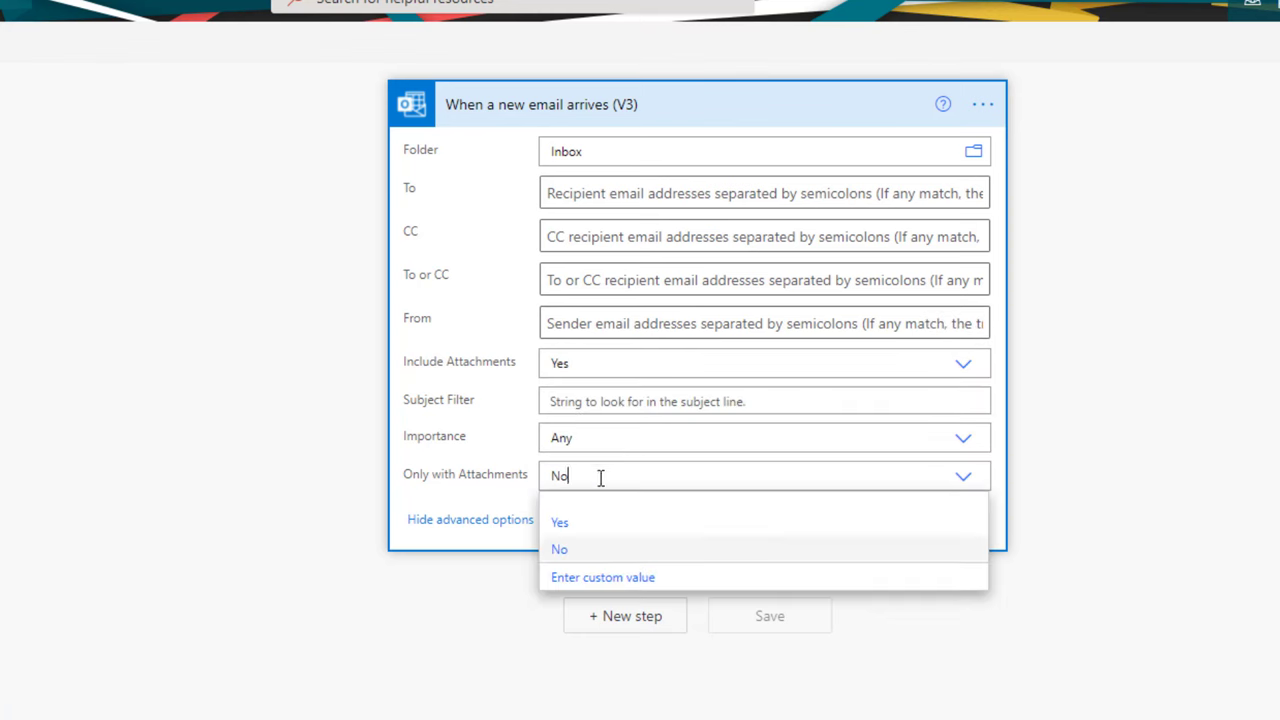
pyautogui.click(562, 523)
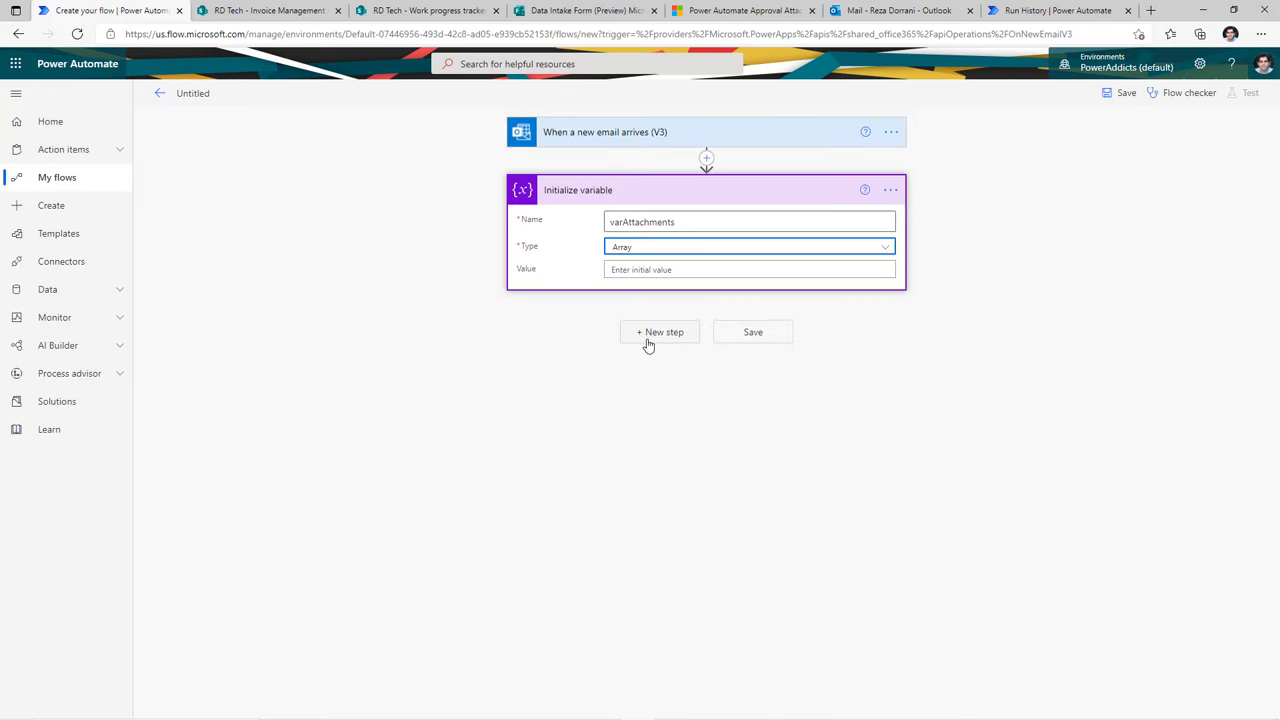
# Add an Append to array variable action after Initialize variable and set its Name to varAttachments
pyautogui.click(648, 344)
pyautogui.write('append')
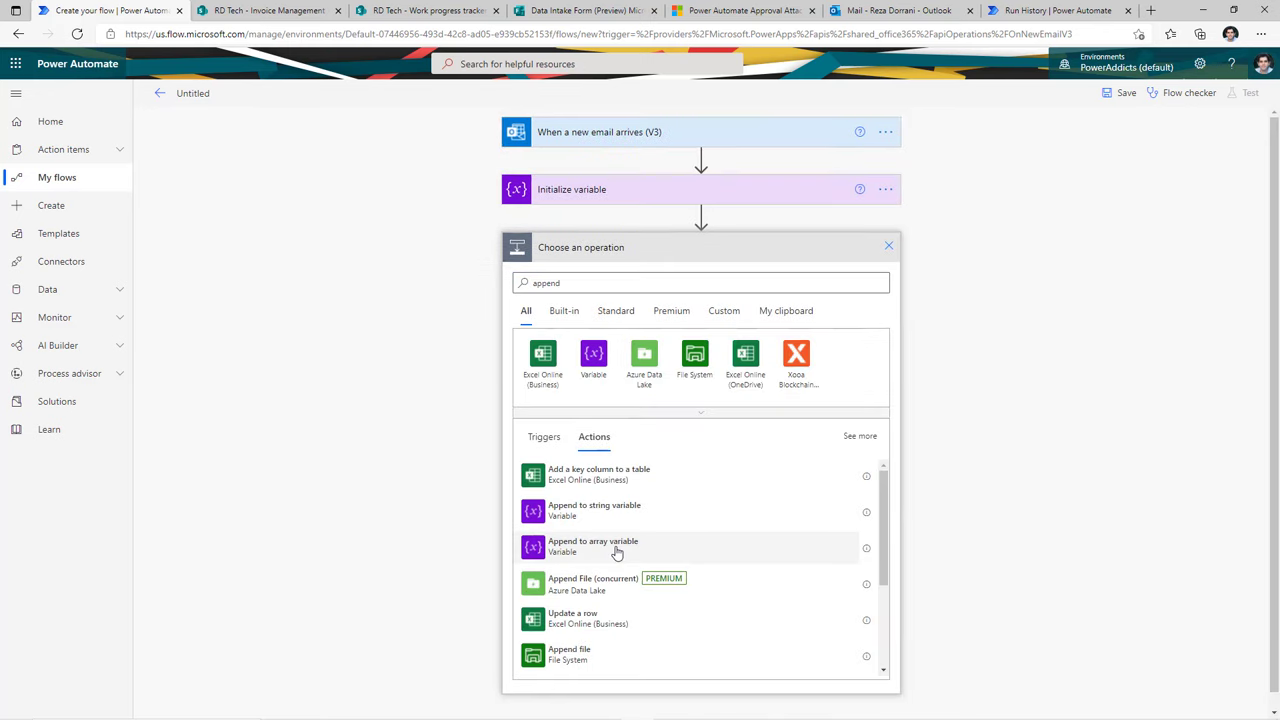
pyautogui.click(617, 547)
pyautogui.click(885, 280)
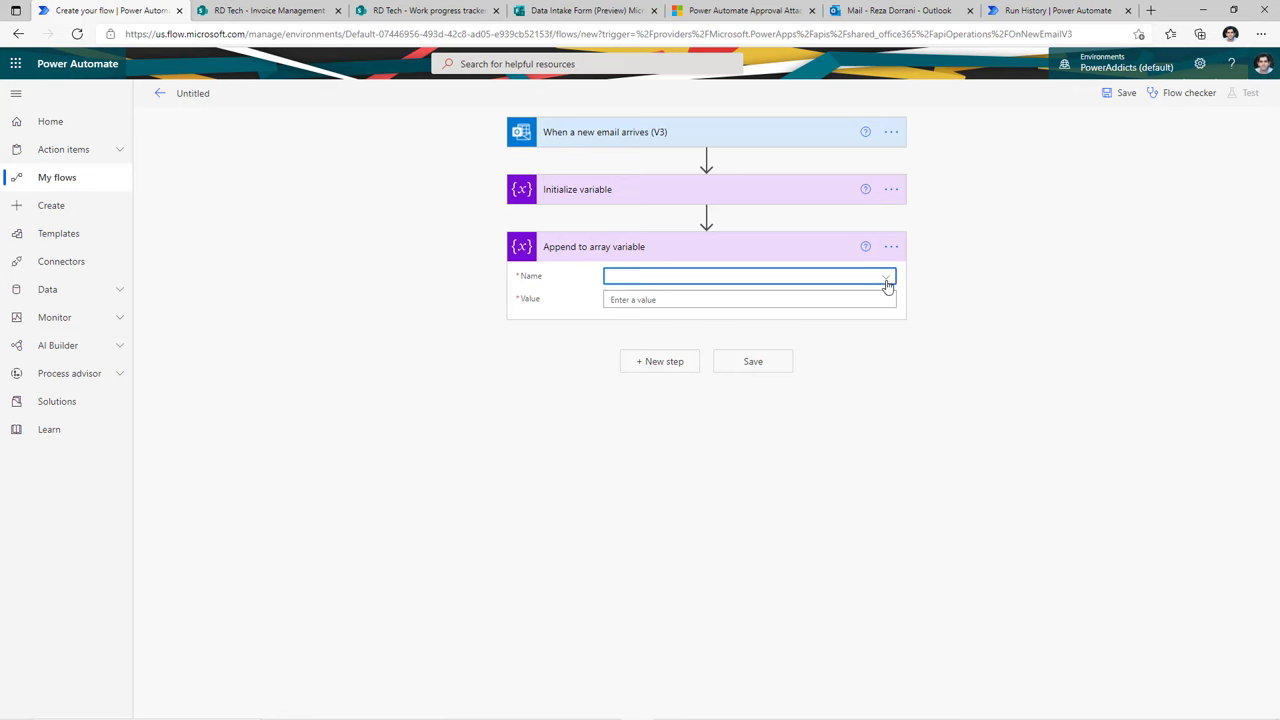
pyautogui.click(720, 323)
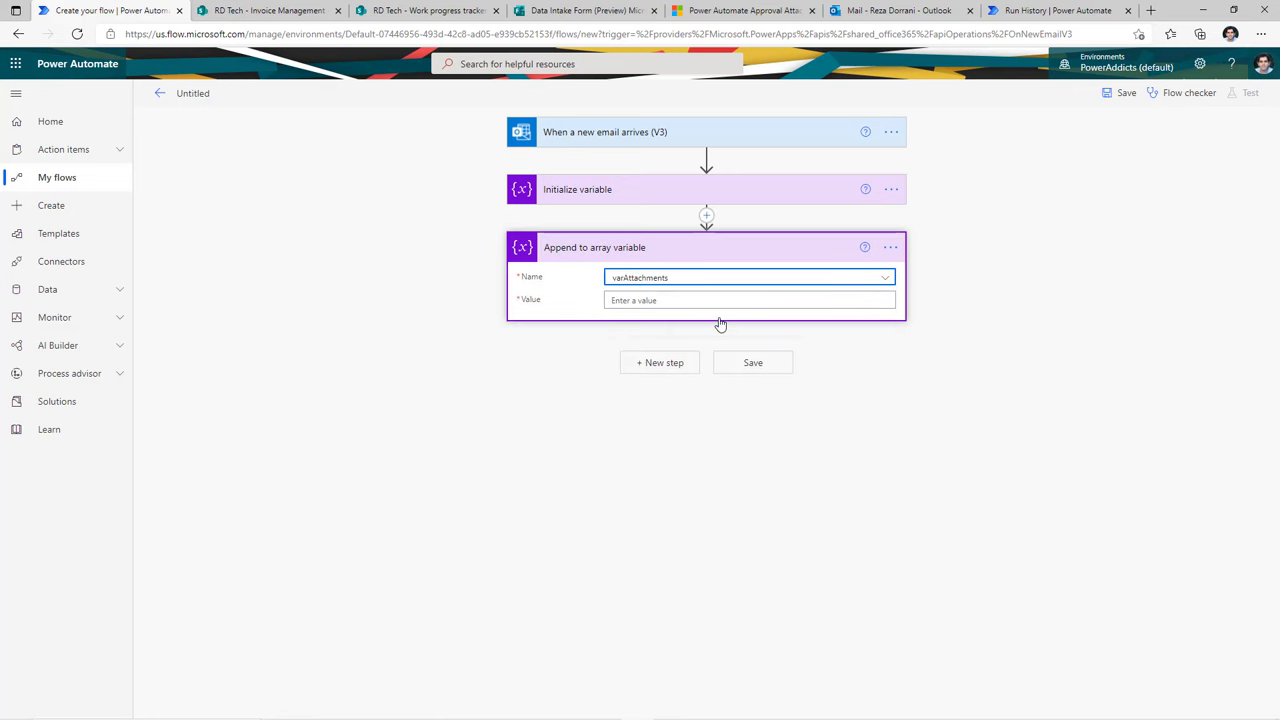
# Start the appended value as a JSON object with a "name" property set to the trigger's Attachments Name dynamic content
pyautogui.click(641, 300)
pyautogui.write('{')
pyautogui.press('Return')
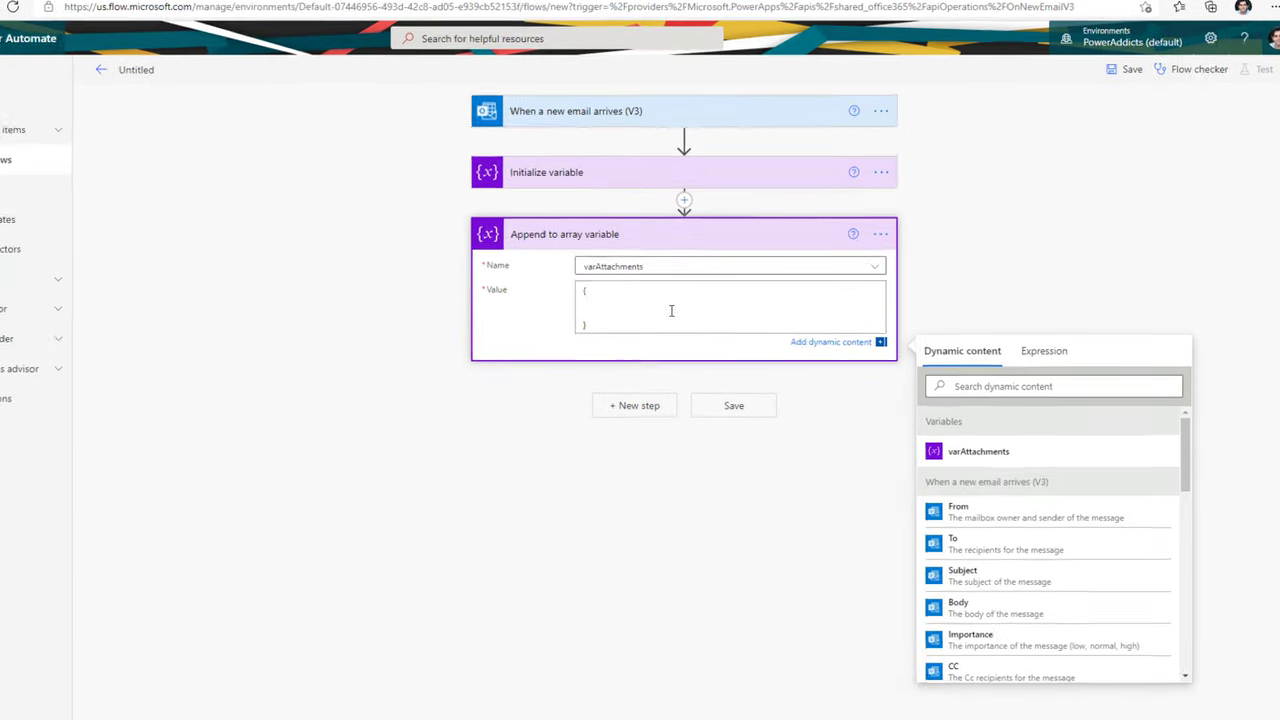
pyautogui.write('"name":')
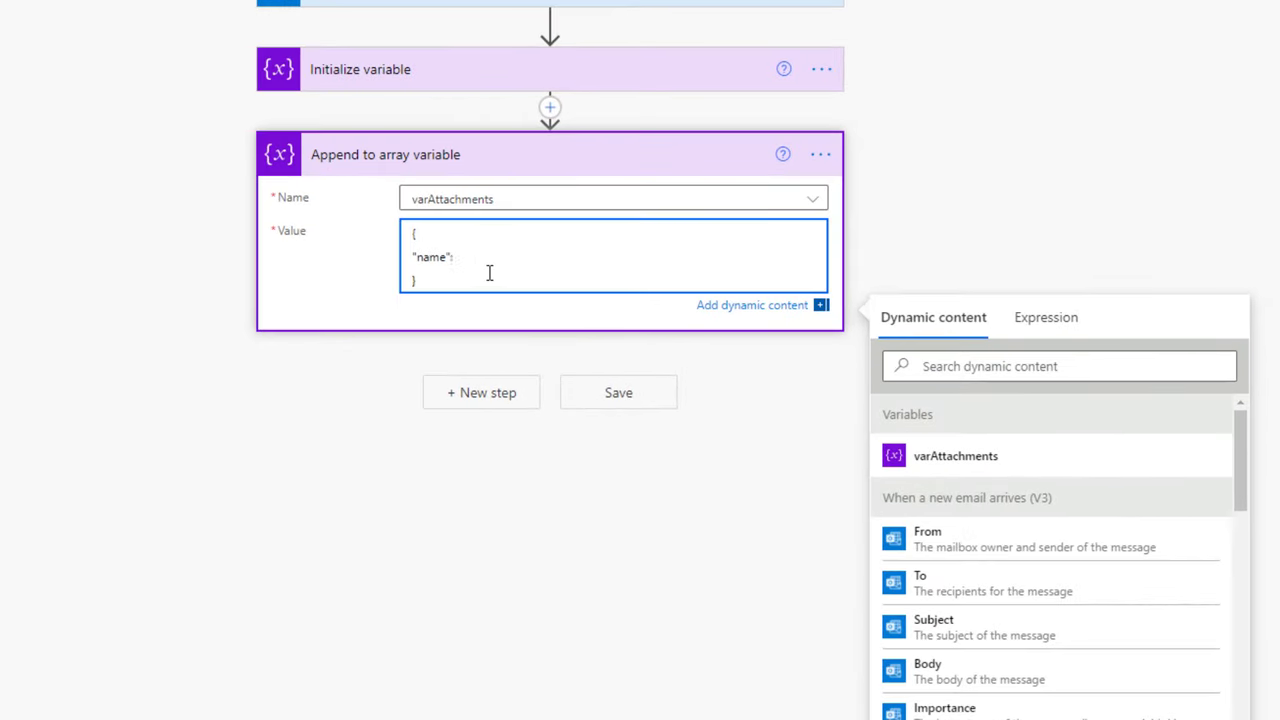
pyautogui.scroll(-6, 1020, 556)
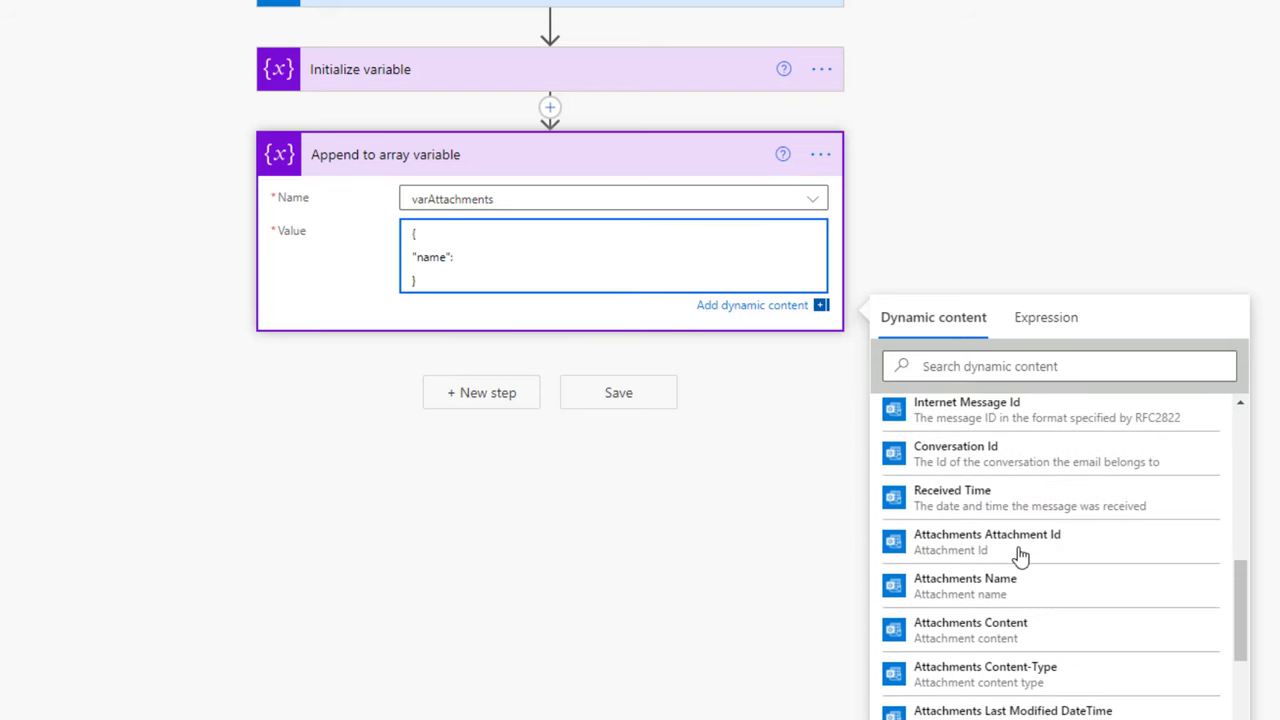
pyautogui.click(1058, 591)
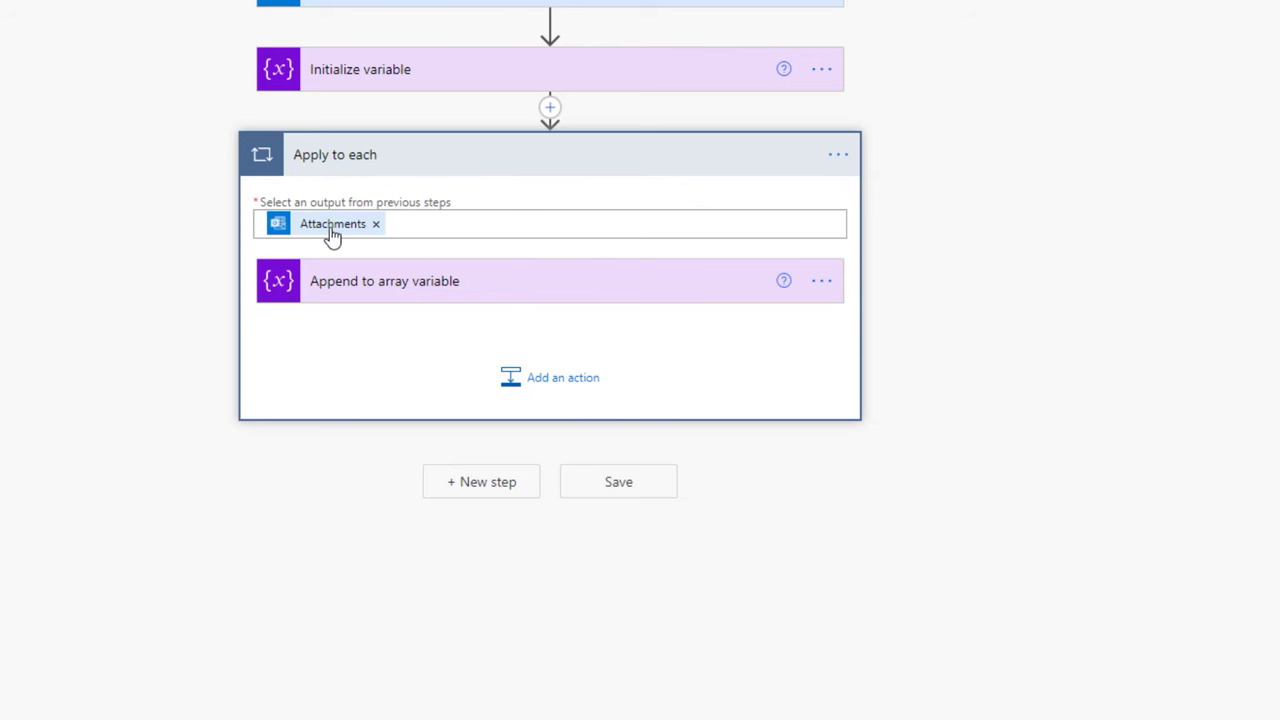
# Add a "content" property to the JSON value appended to varAttachments, set to the trigger's Attachments Content dynamic content
pyautogui.moveTo(333, 236)
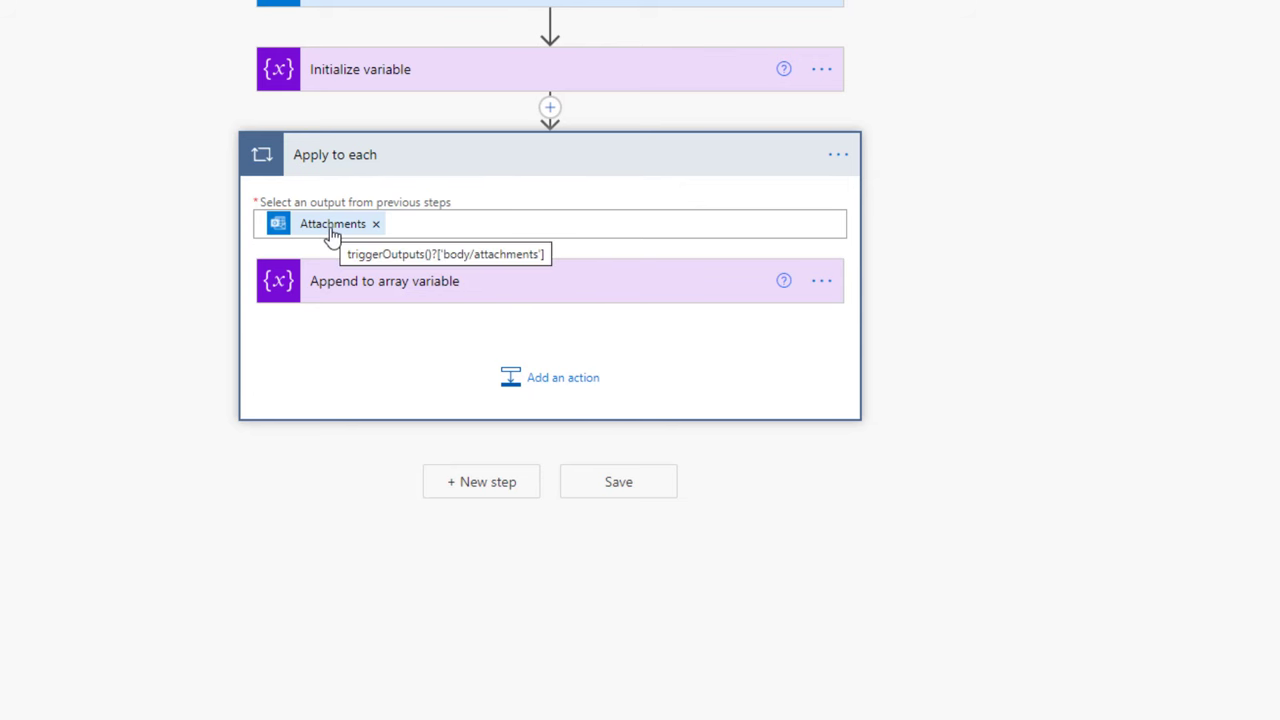
pyautogui.click(400, 285)
pyautogui.click(563, 360)
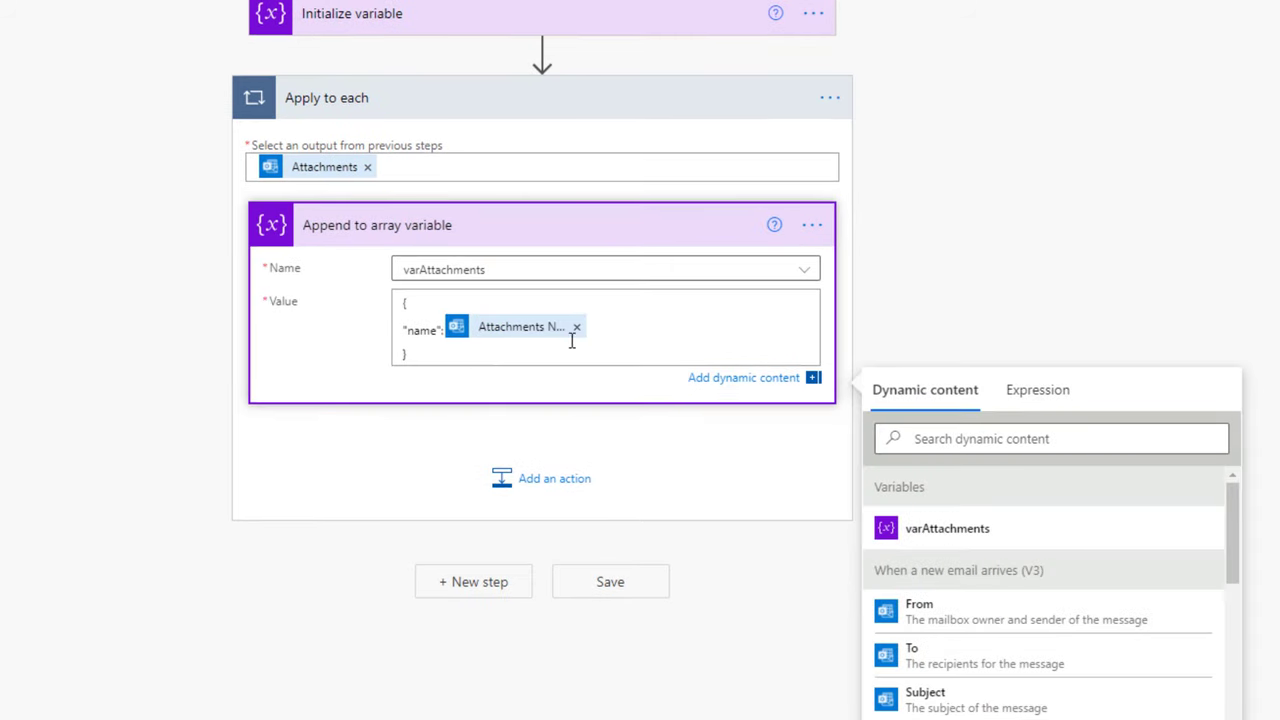
pyautogui.click(630, 329)
pyautogui.write(',')
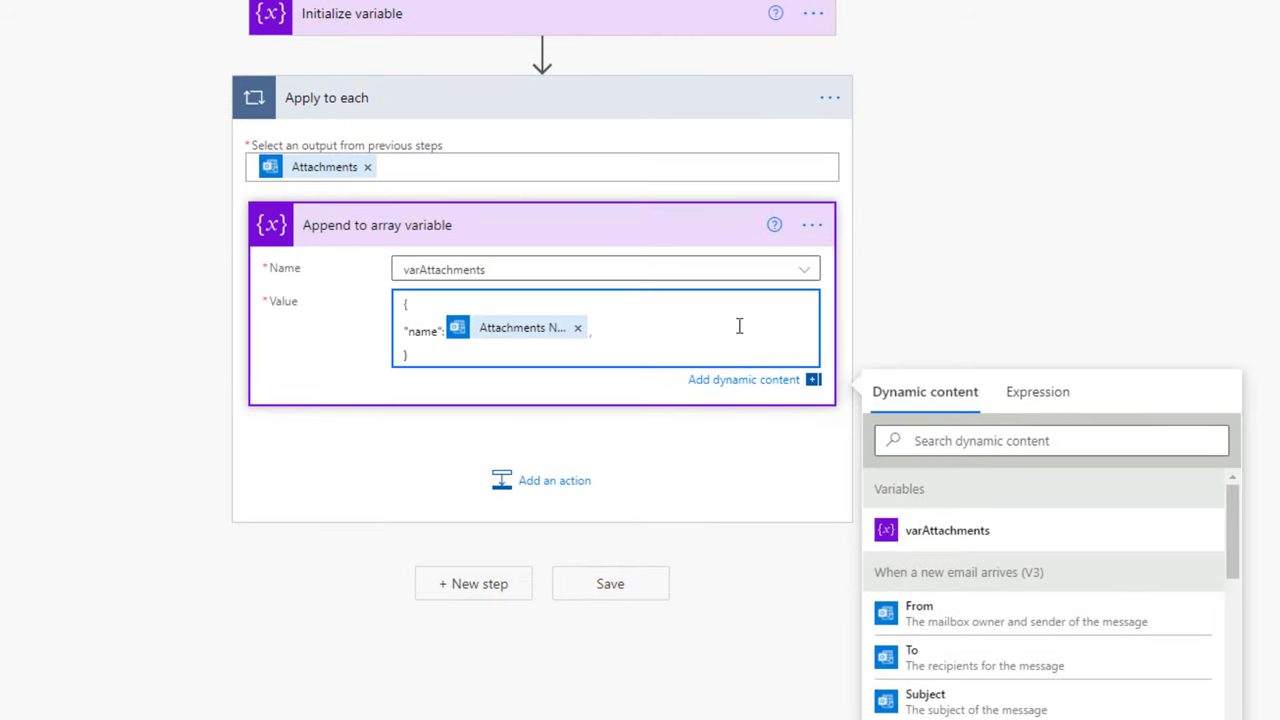
pyautogui.press('Return')
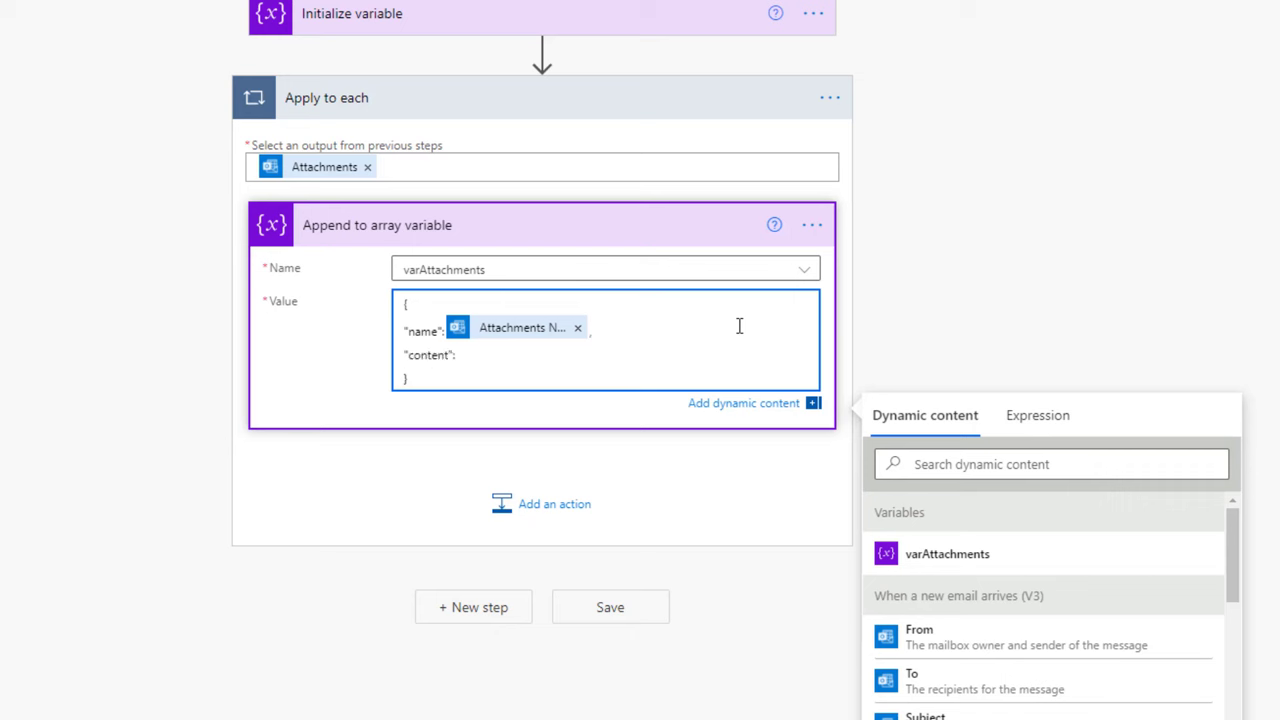
pyautogui.scroll(-10, 994, 594)
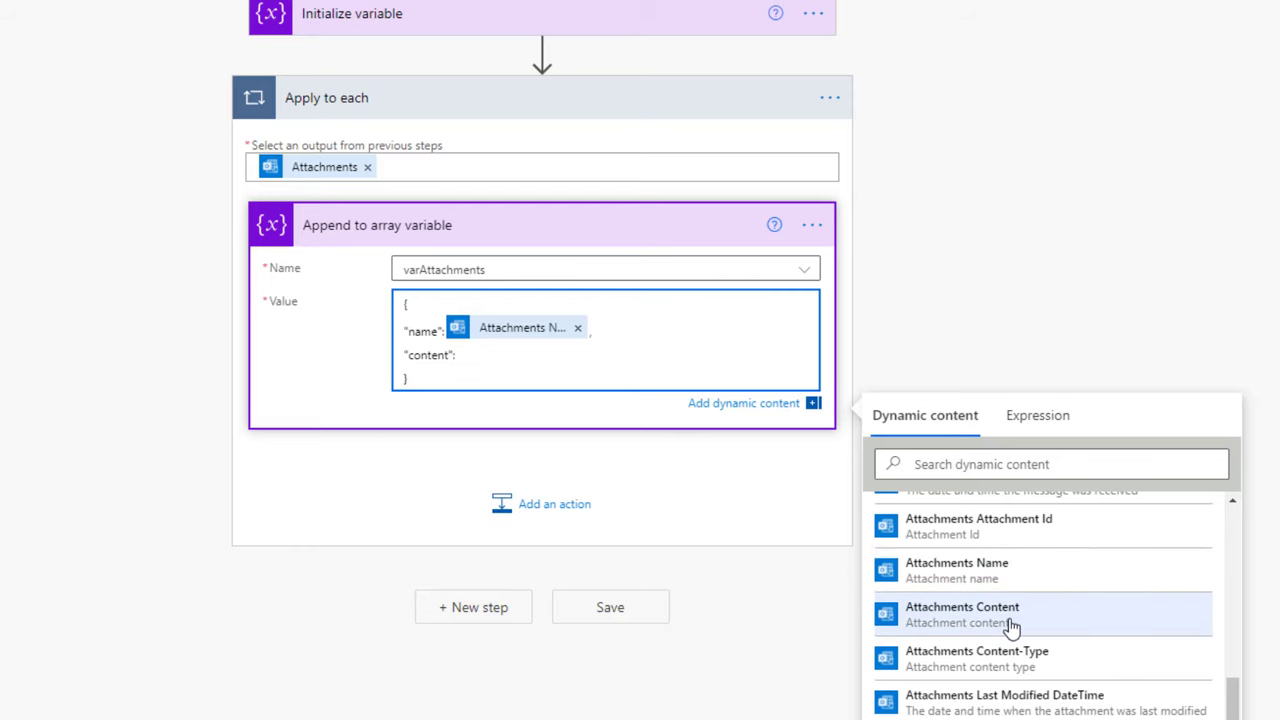
pyautogui.click(1012, 626)
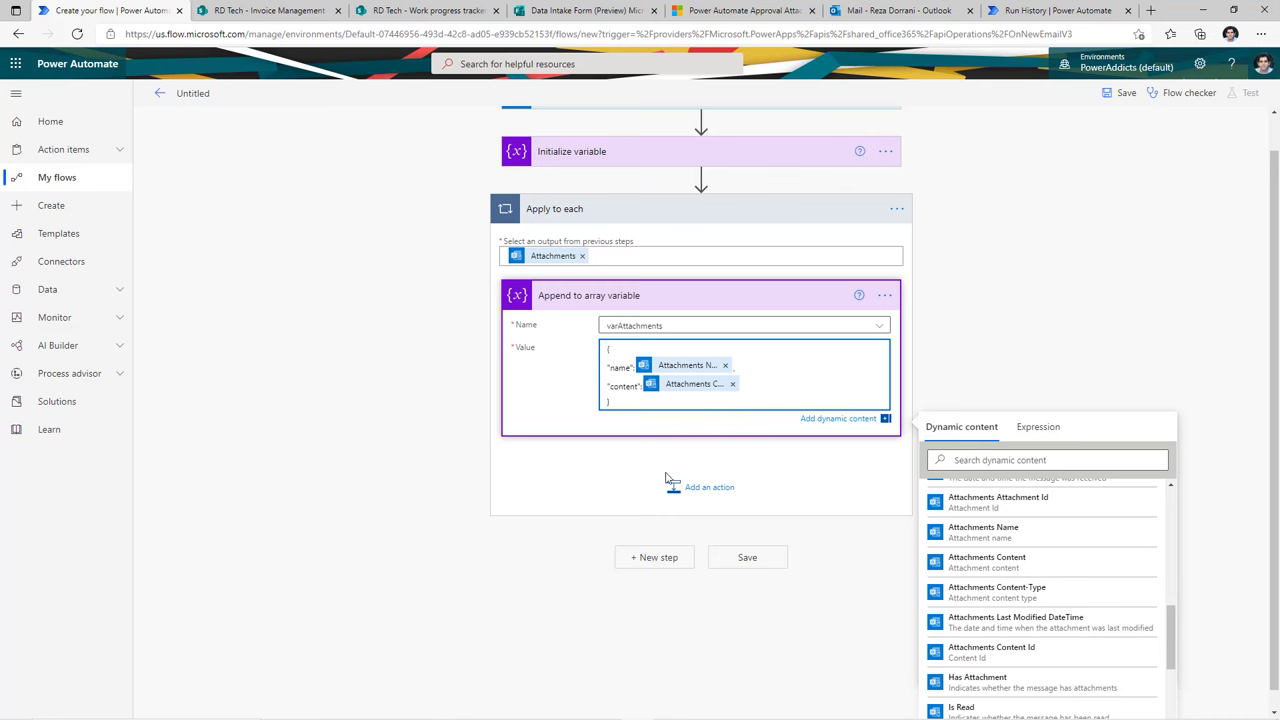
# Add a Start and wait for an approval action of type Approve/Reject - First to respond, titled "Email attachments approval" plus Subject, and assign the approver
pyautogui.click(655, 558)
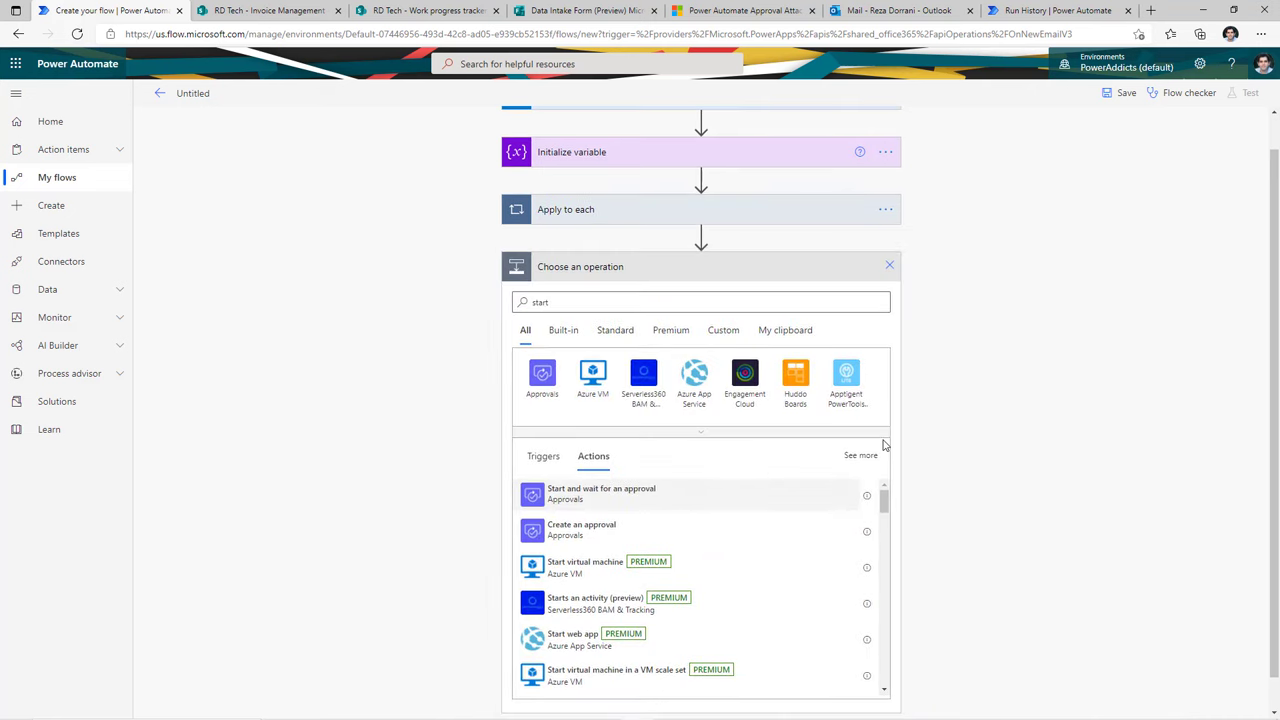
pyautogui.click(620, 490)
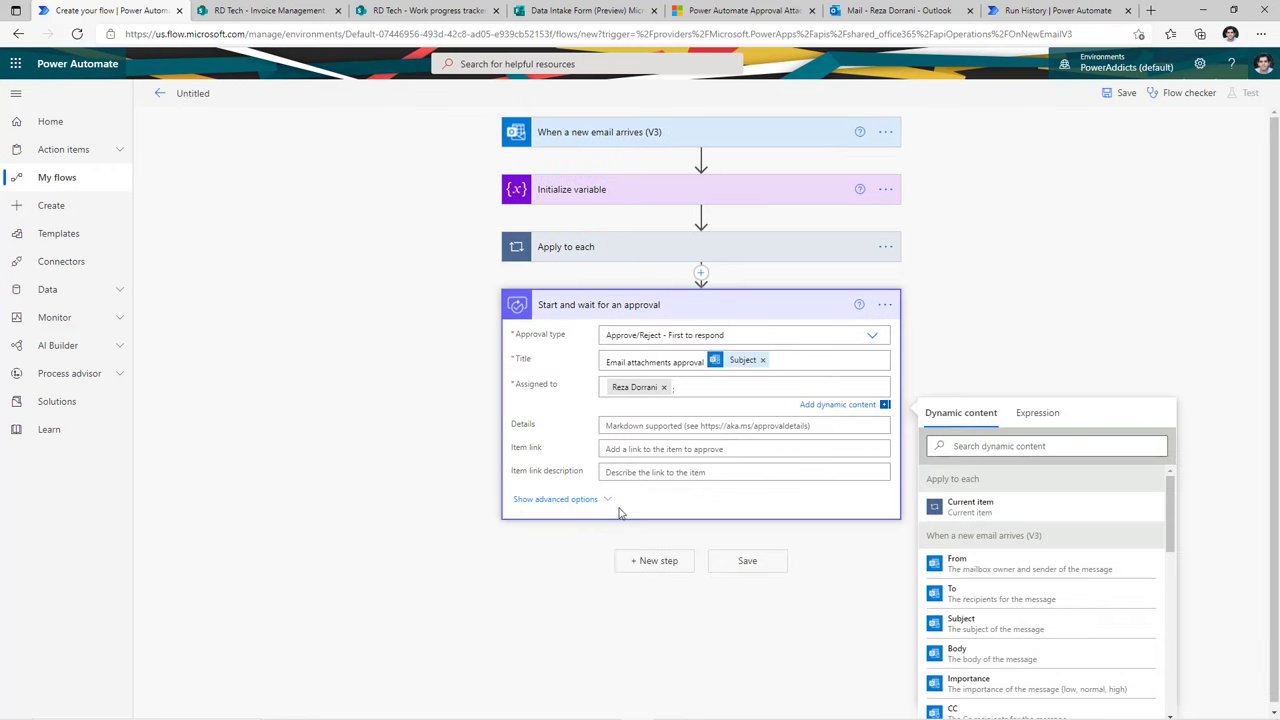
# Switch the approval action's Attachments to input an entire array and fill it with the varAttachments variable
pyautogui.click(607, 500)
pyautogui.scroll(-1, 631, 566)
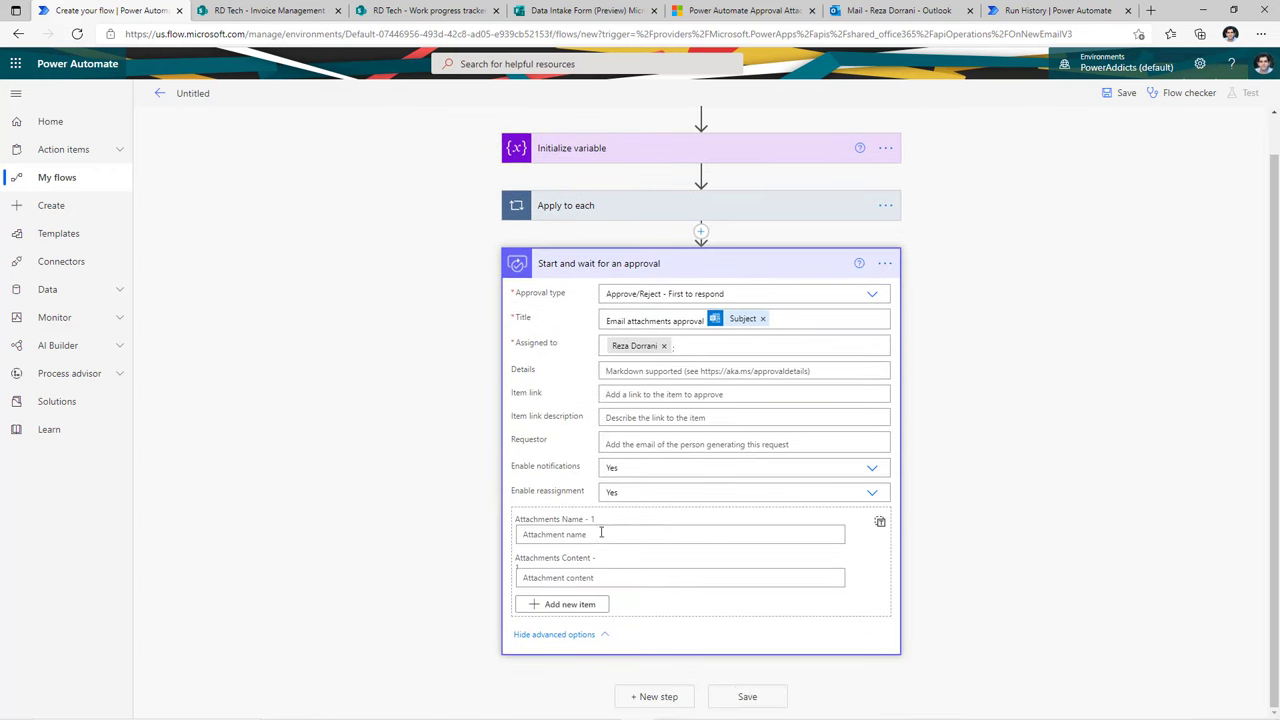
pyautogui.click(879, 522)
pyautogui.click(651, 562)
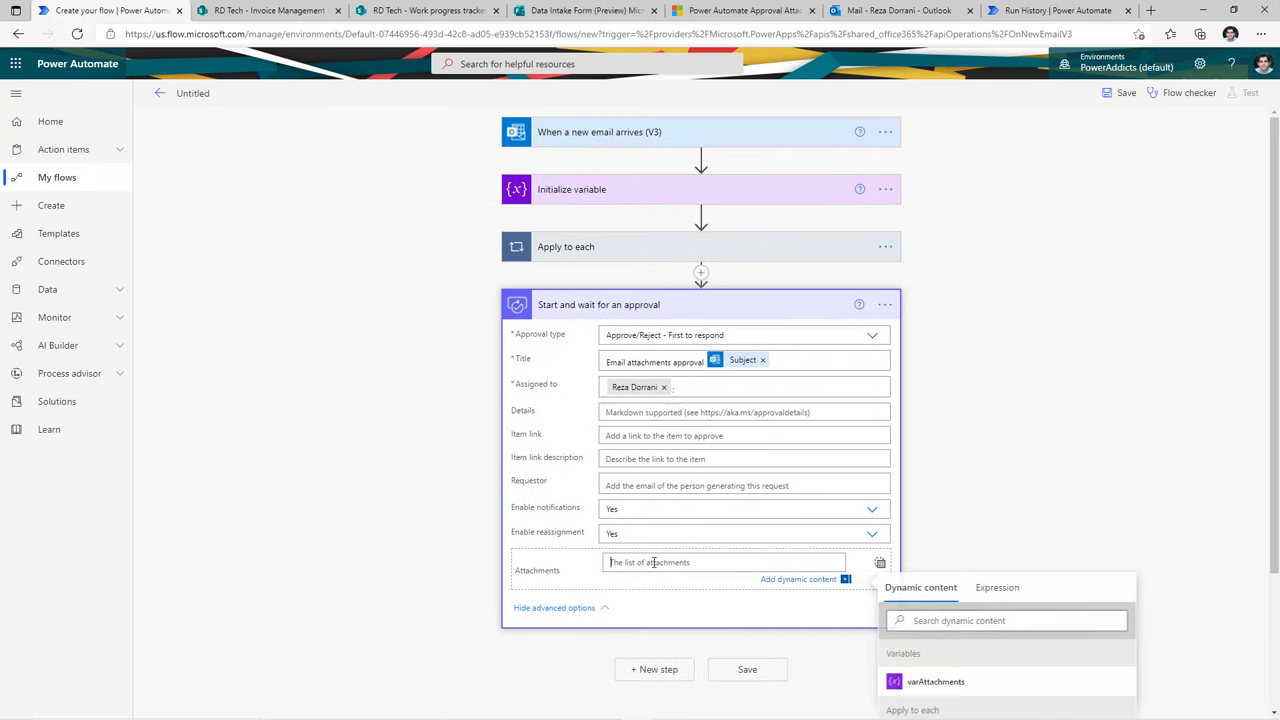
pyautogui.scroll(-2, 1057, 543)
pyautogui.click(938, 502)
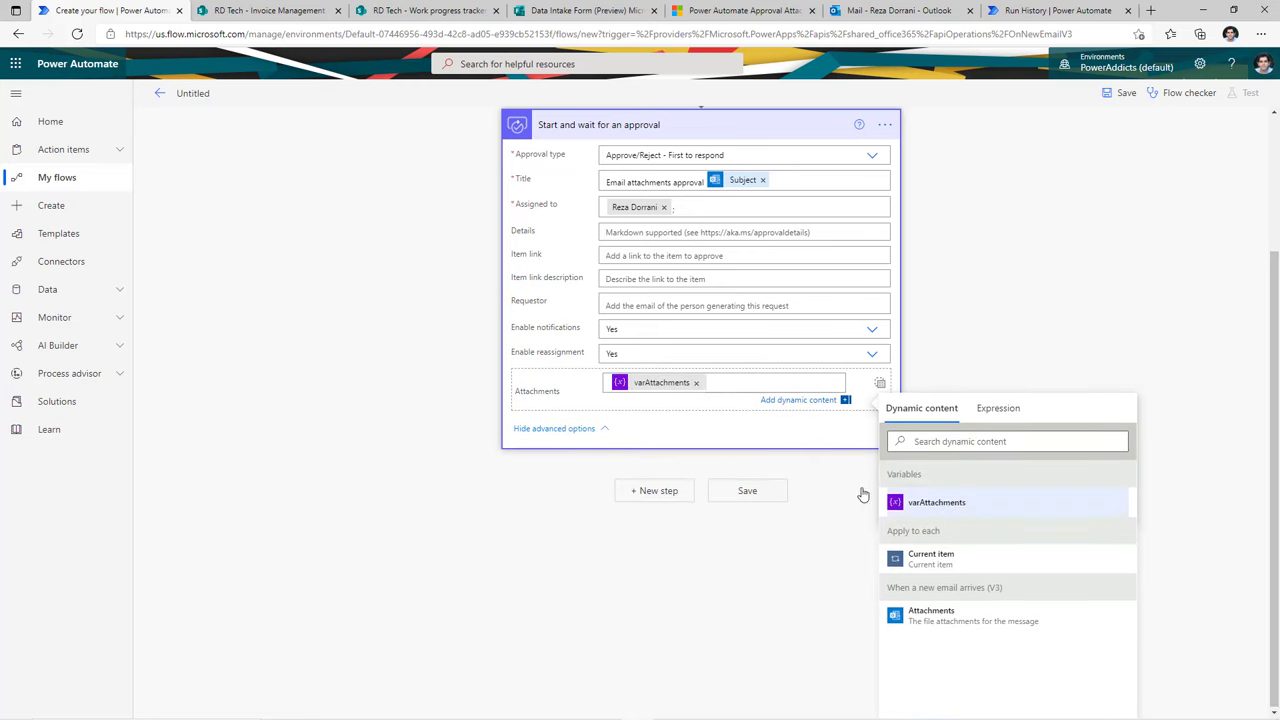
# Add a Condition that Outcome is equal to Approve, with Compose actions "Approved" and "Rejected", and name the flow "Email attachments approval"
pyautogui.click(860, 491)
pyautogui.click(763, 448)
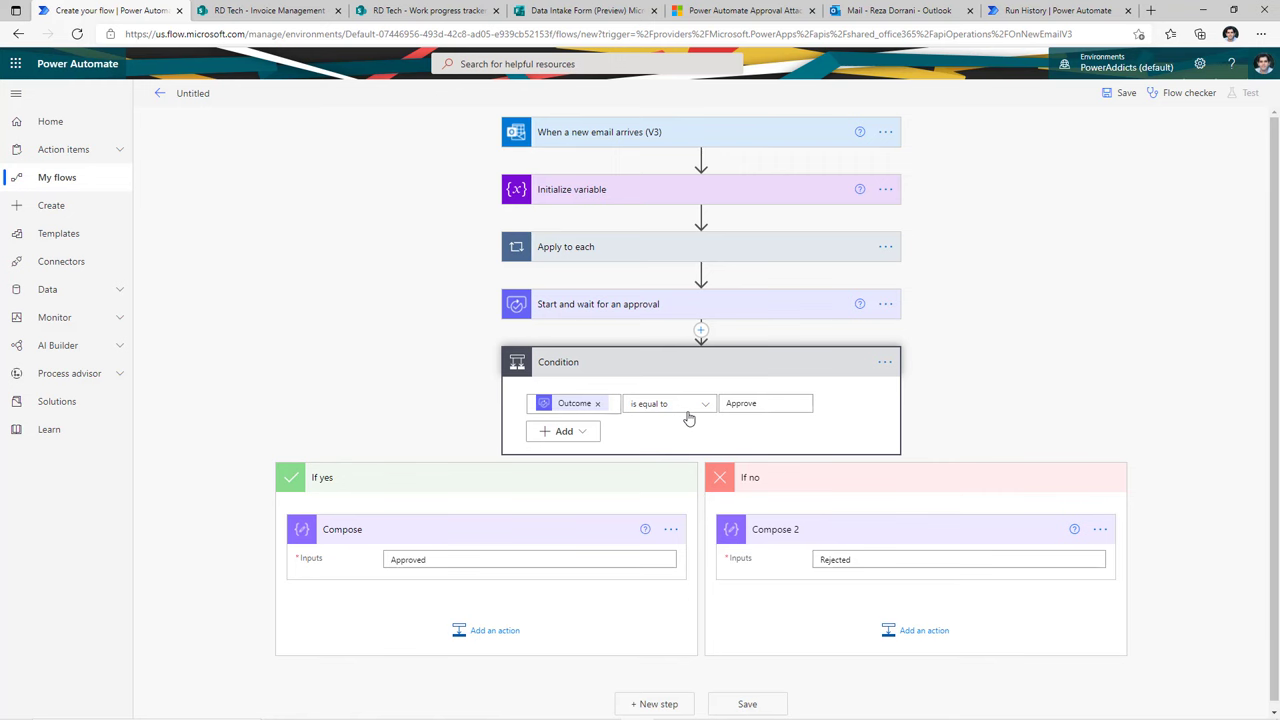
pyautogui.write('Email attachments approval')
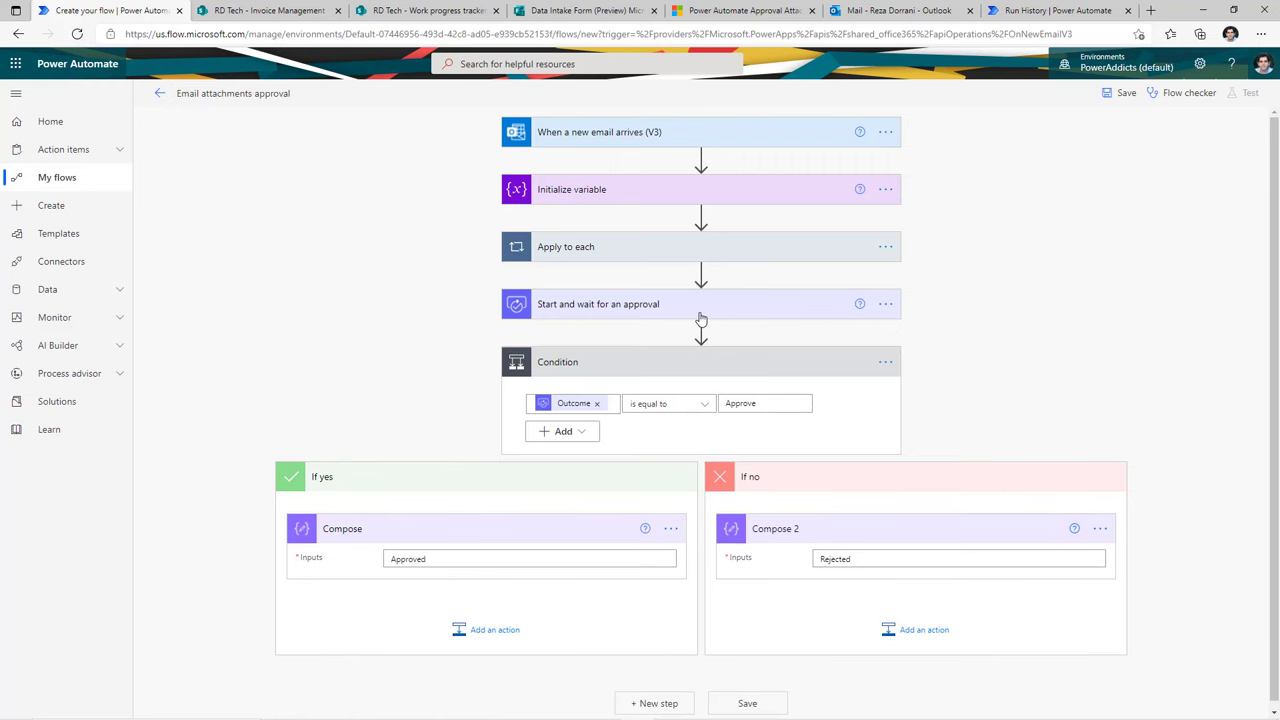
# Review the approval action's advanced options and the condition branches, and save the flow
pyautogui.click(701, 318)
pyautogui.scroll(-1, 620, 398)
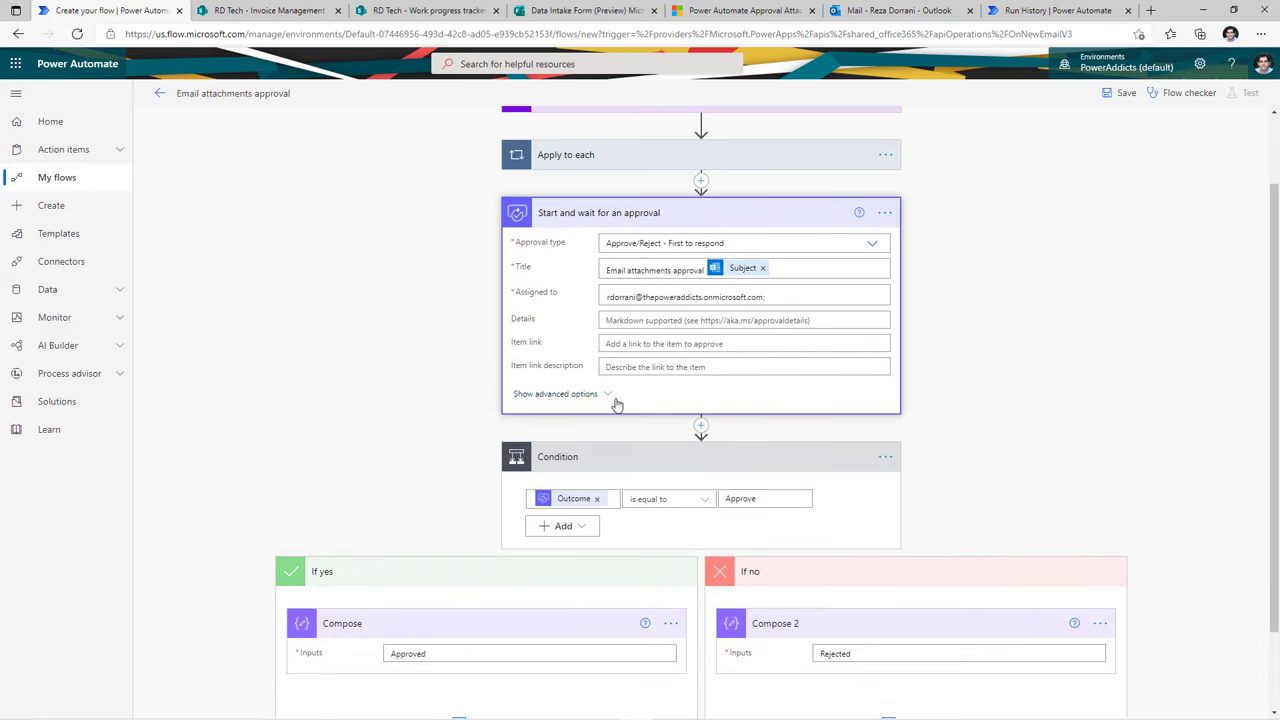
pyautogui.click(610, 398)
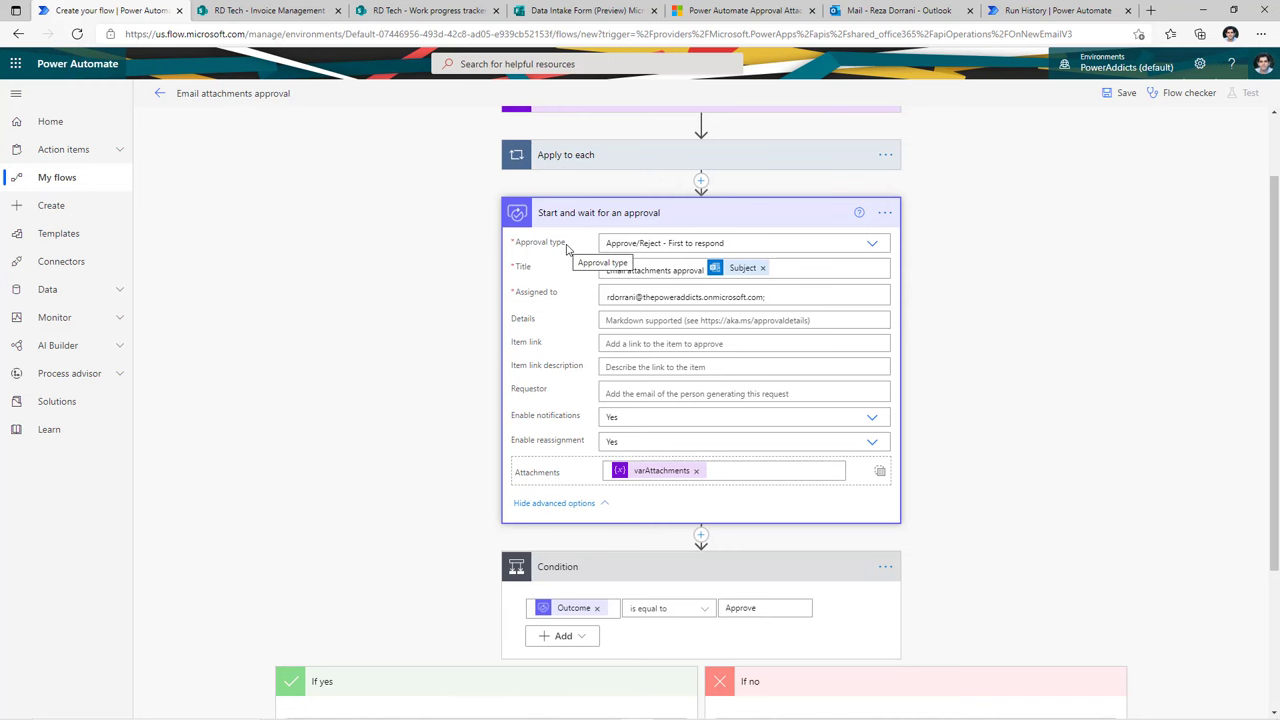
pyautogui.scroll(-1, 900, 365)
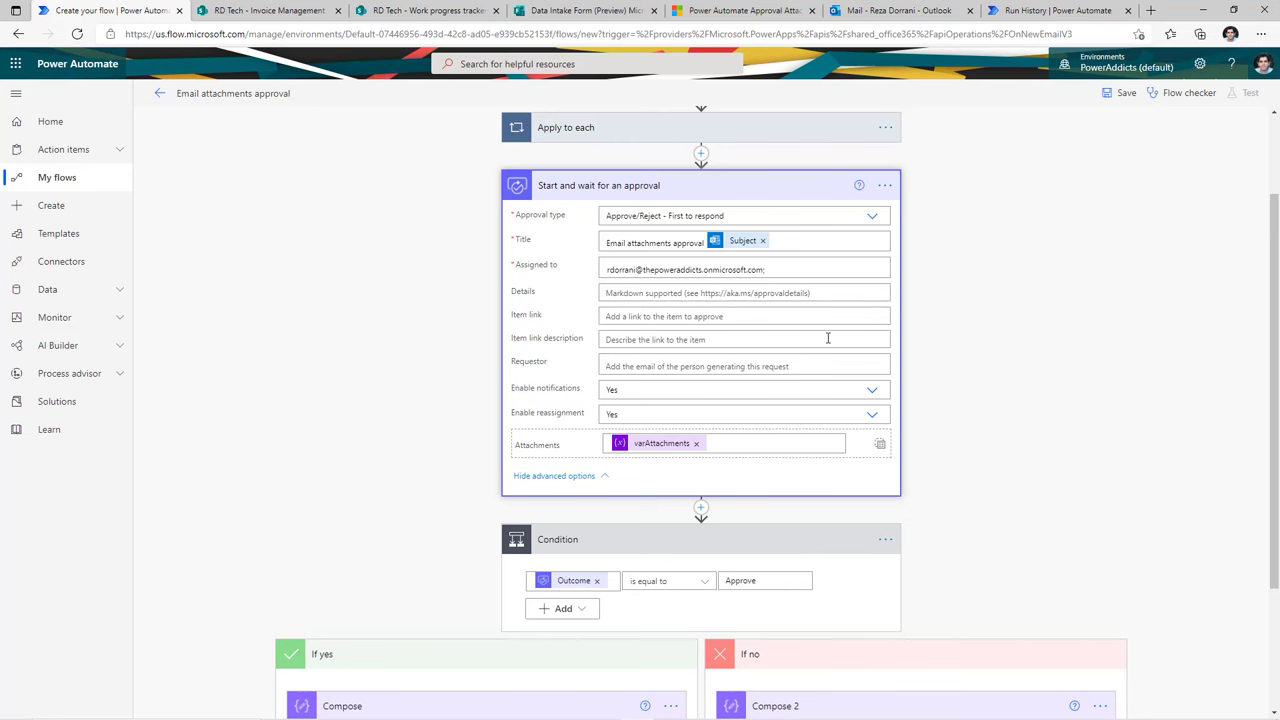
pyautogui.scroll(-3, 828, 338)
pyautogui.scroll(1, 595, 277)
pyautogui.hotkey('ctrl', 's')
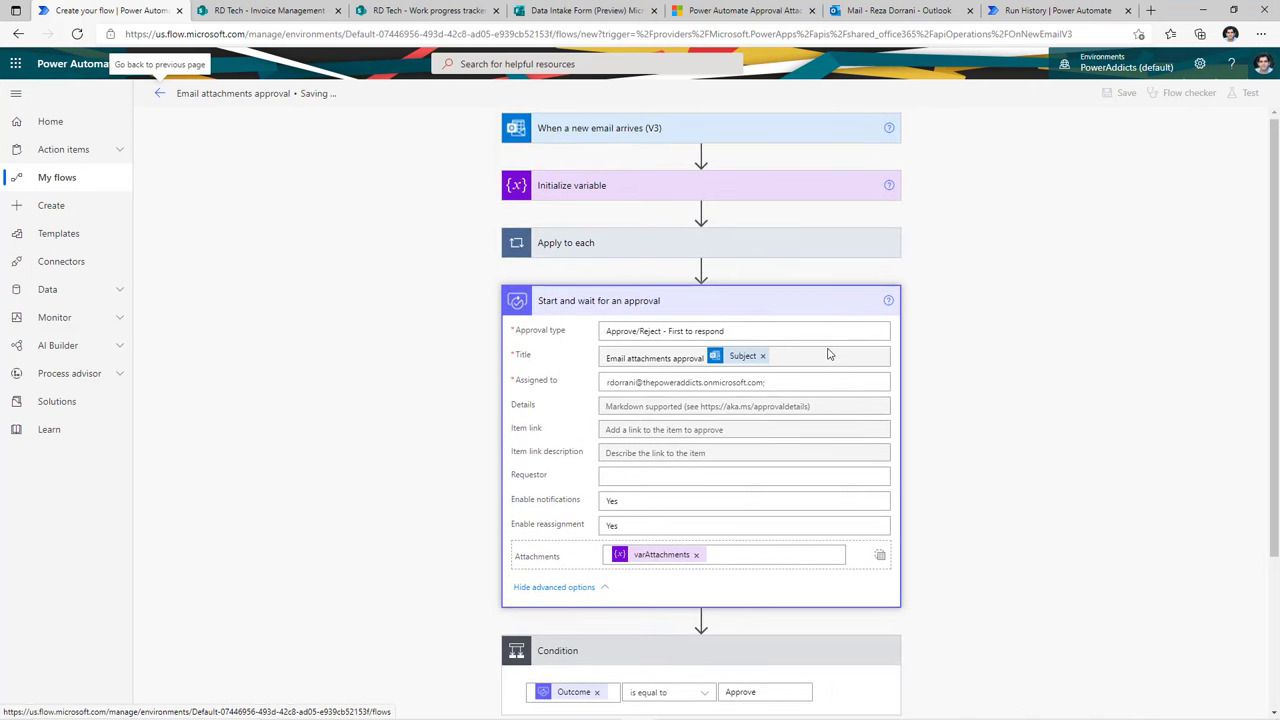
pyautogui.scroll(-2, 828, 354)
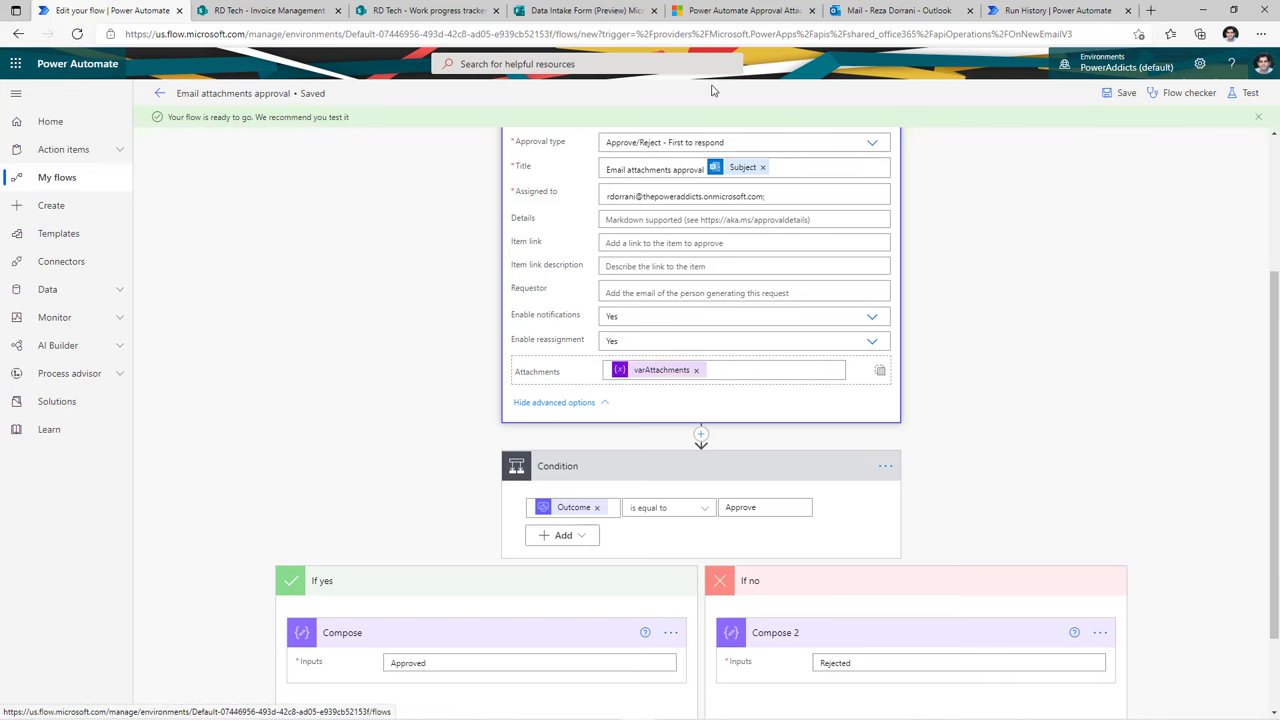
# Switch to Outlook, attach multilingual.txt and Invoice 4672.pdf to the "Test documents" draft, and send it
pyautogui.click(890, 10)
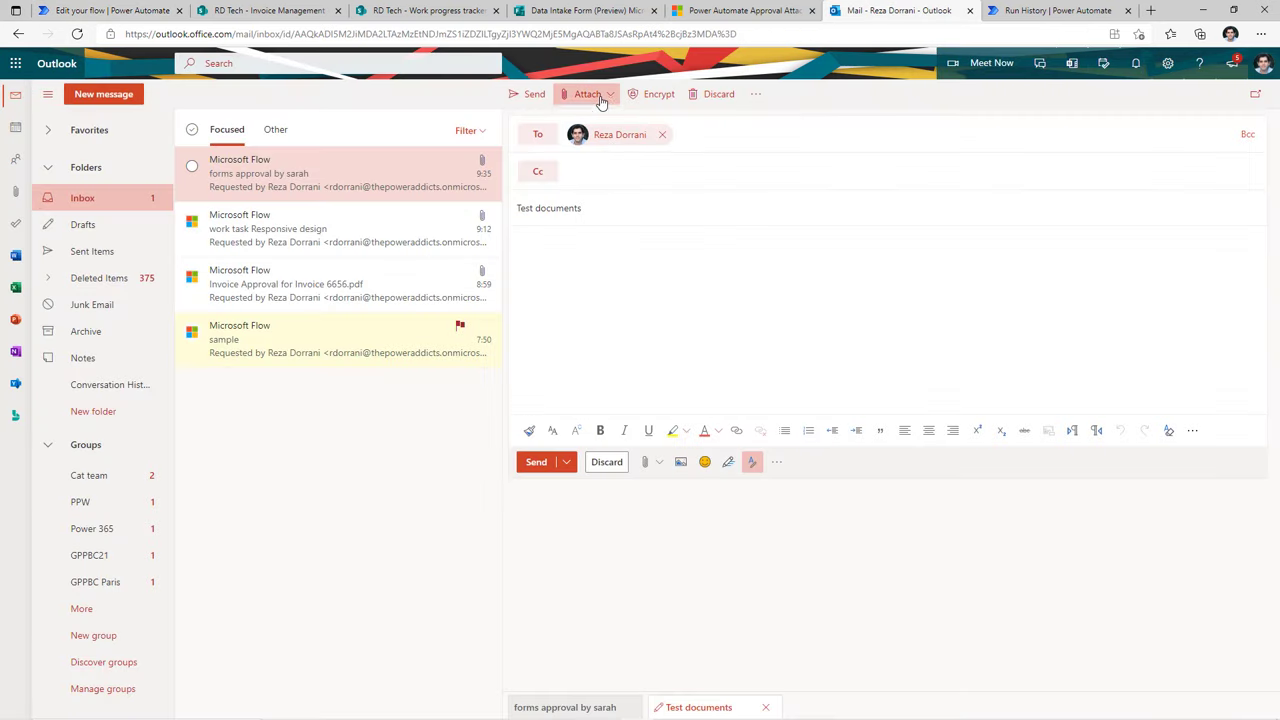
pyautogui.click(601, 103)
pyautogui.click(612, 116)
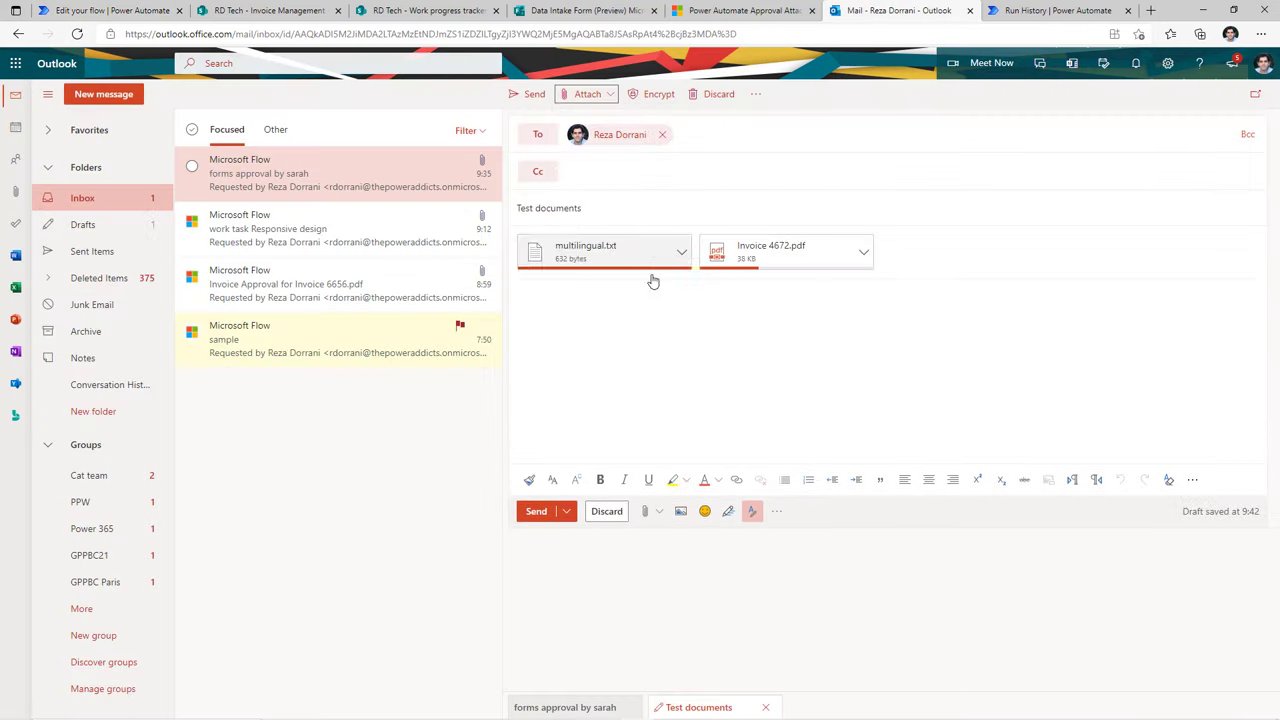
pyautogui.click(536, 514)
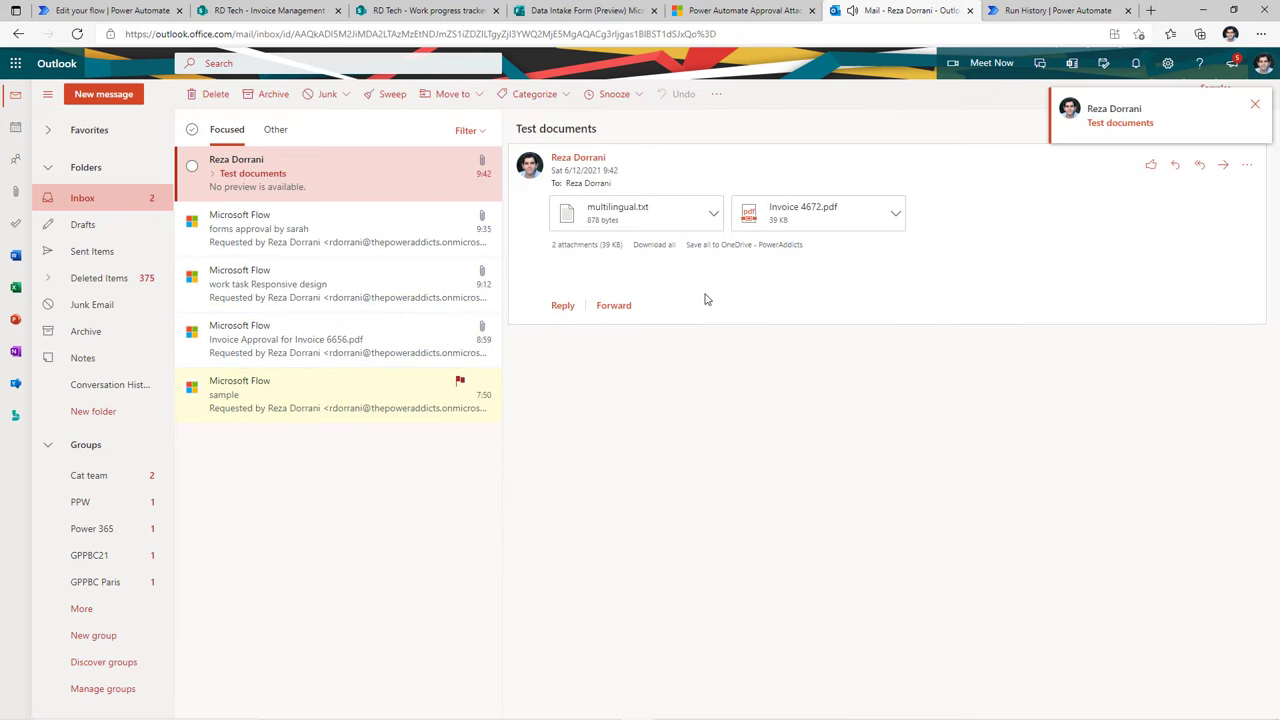
# Open the flow's latest run in Power Automate, and open Invoice 4672.pdf from the resulting approval email in Outlook
pyautogui.click(110, 10)
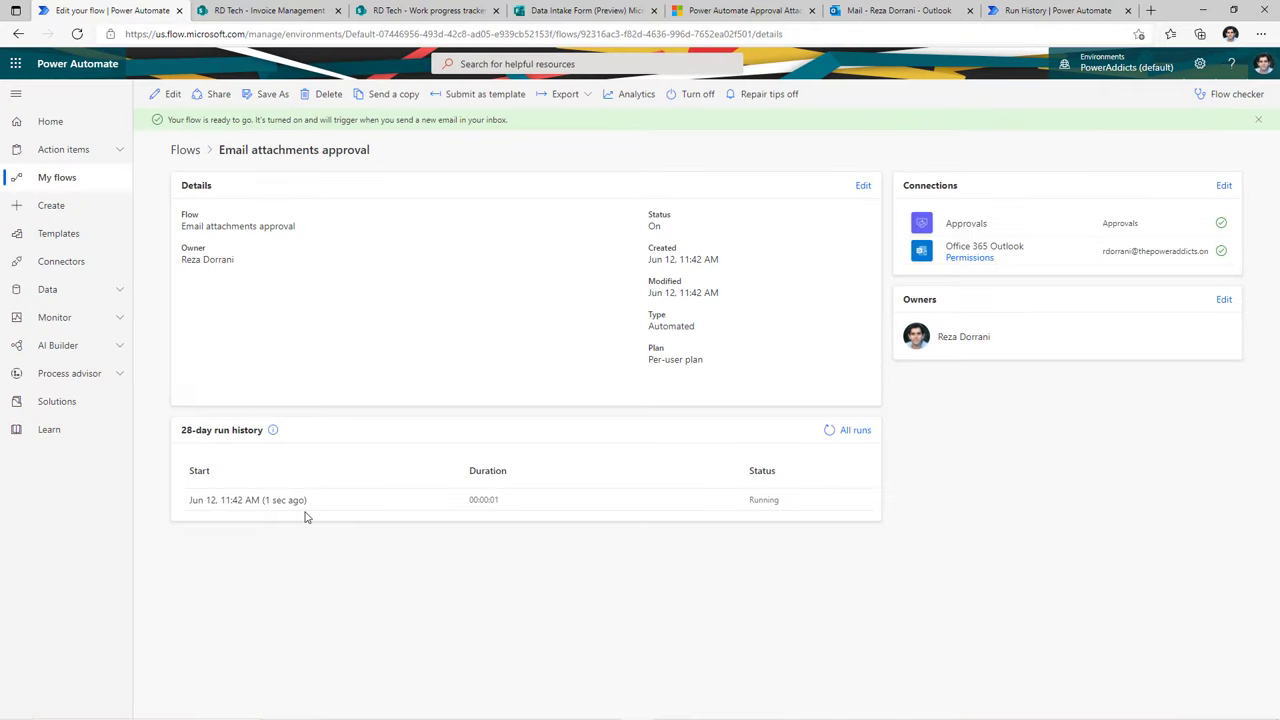
pyautogui.click(265, 500)
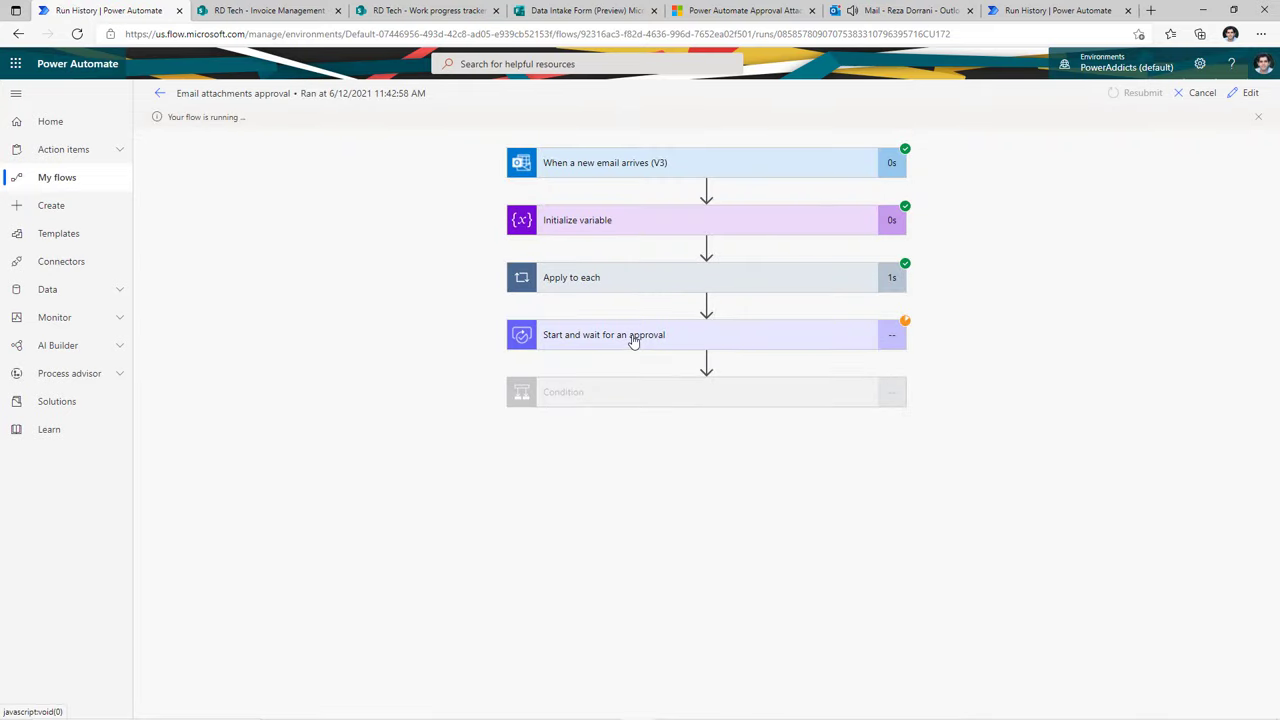
pyautogui.click(875, 10)
pyautogui.click(284, 191)
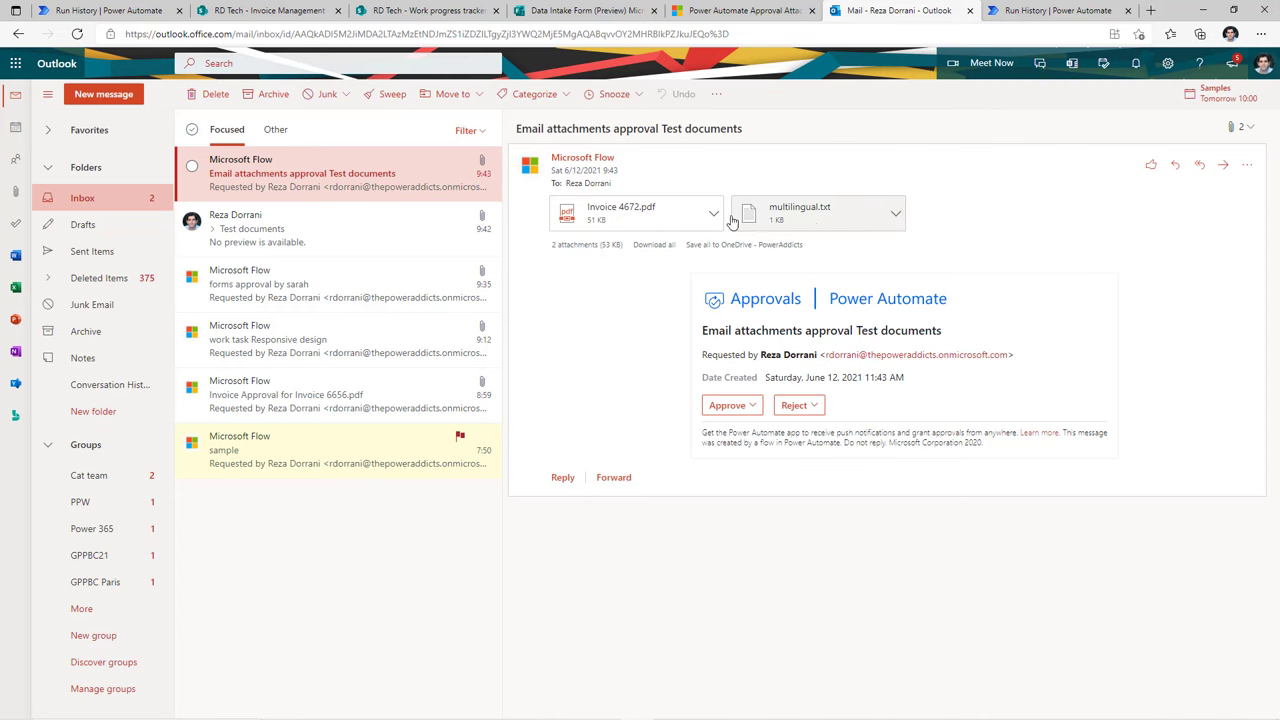
pyautogui.click(616, 218)
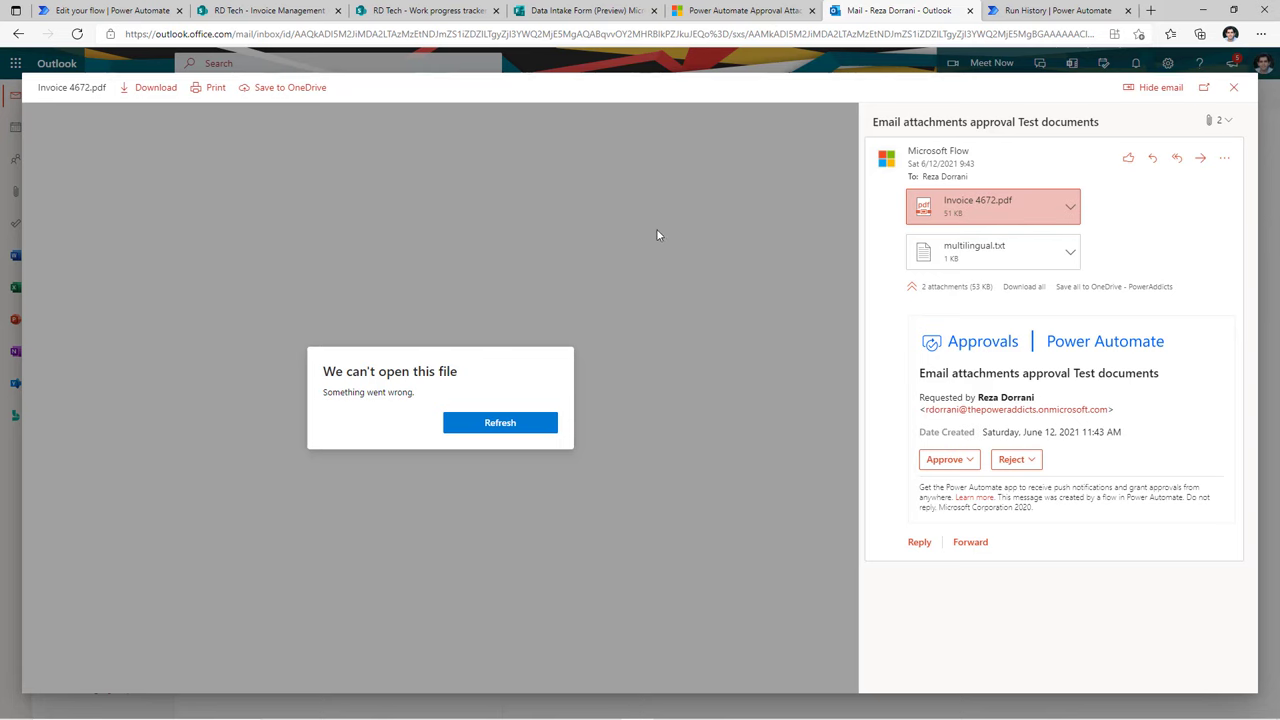
# Return to the flow run in Power Automate and open the email trigger's downloadable outputs as JSON in Visual Studio Code
pyautogui.hotkey('ctrl', '1')
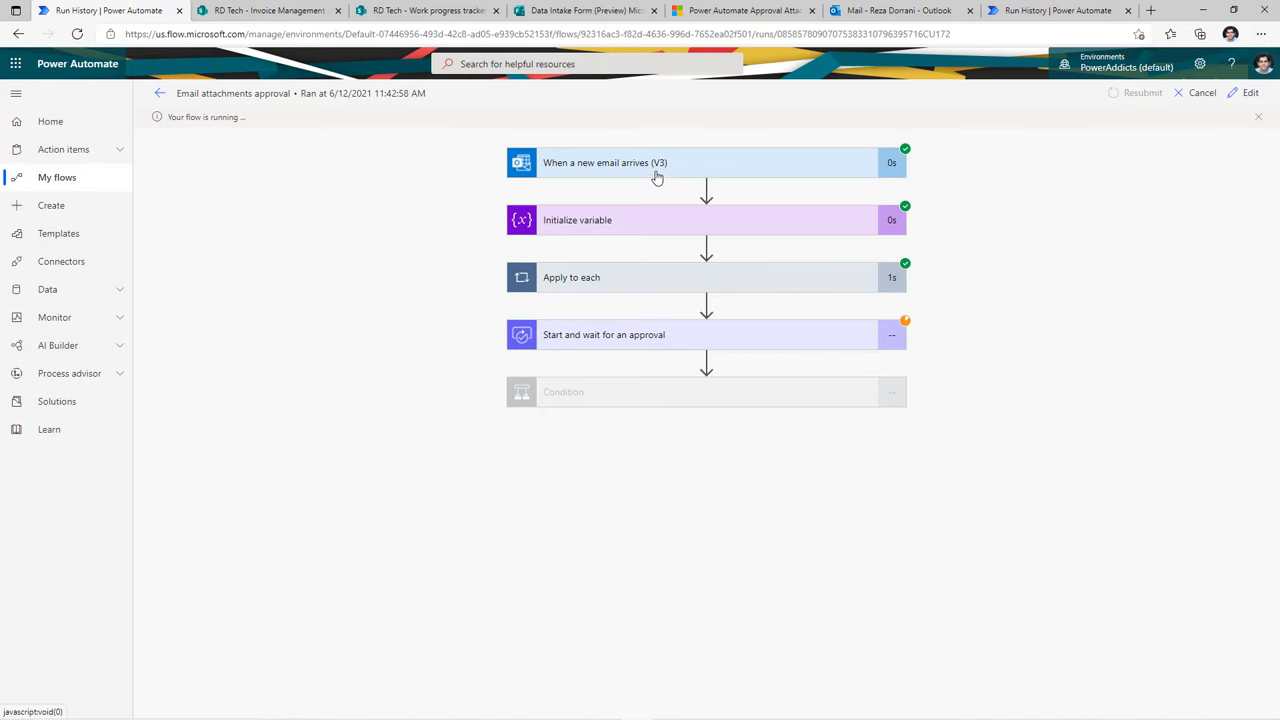
pyautogui.click(625, 165)
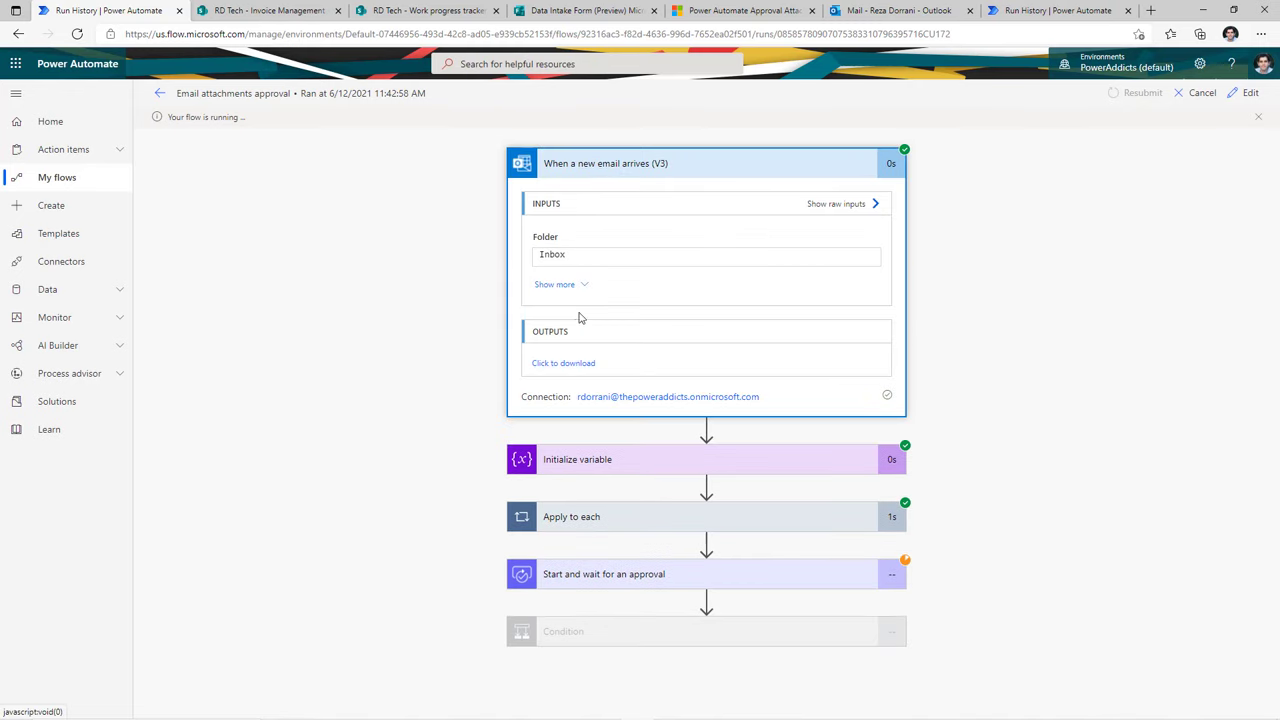
pyautogui.click(574, 366)
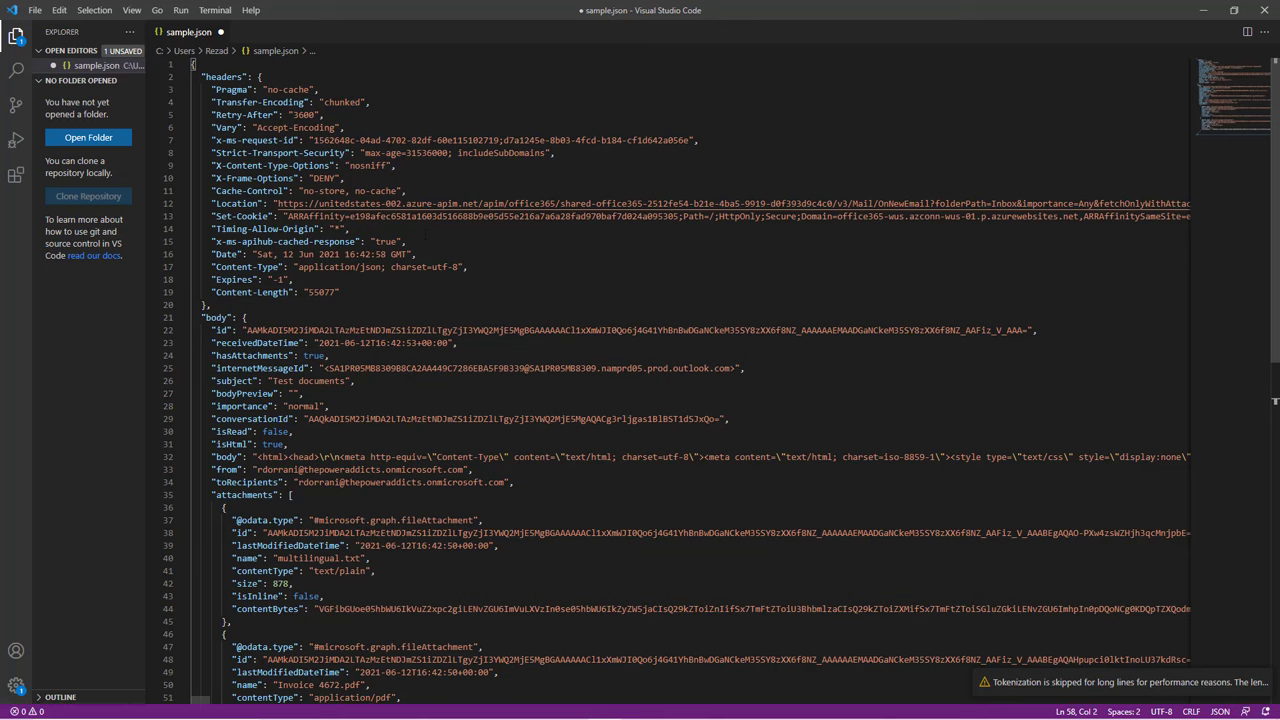
# Examine the contentBytes and contentType properties of the multilingual.txt attachment in the trigger's JSON output
pyautogui.scroll(-4, 690, 380)
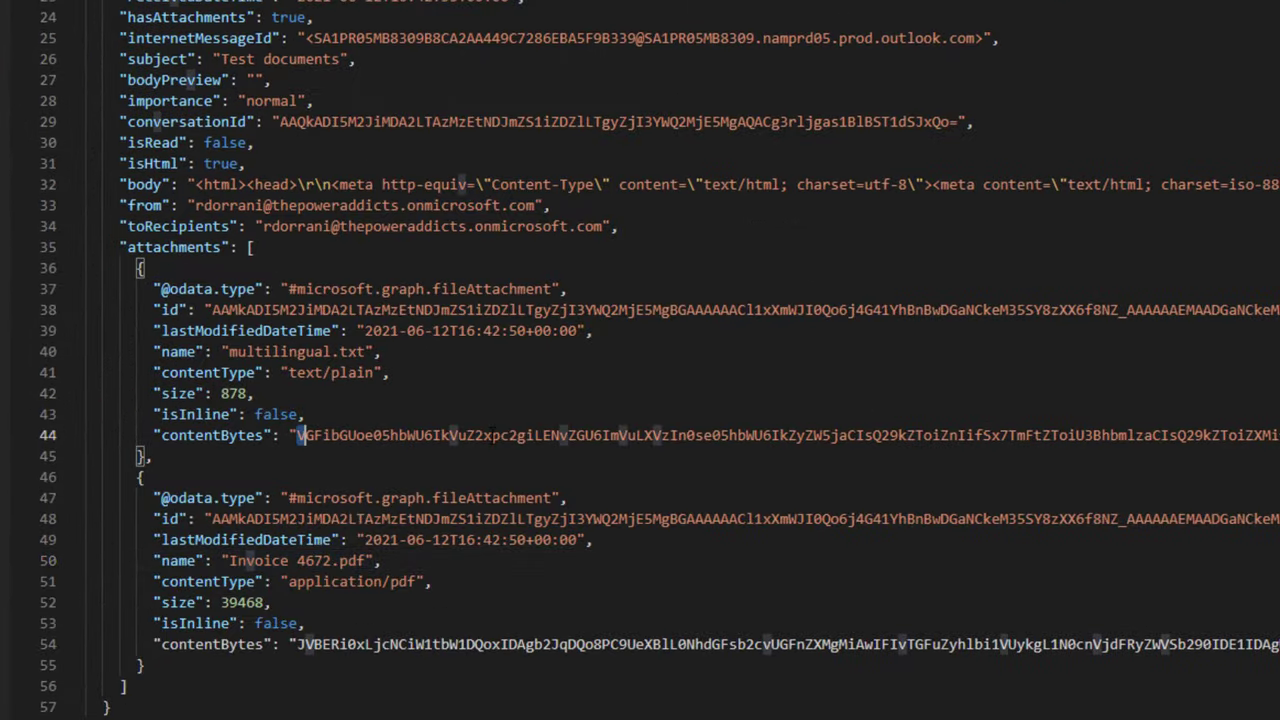
pyautogui.moveTo(296, 435); pyautogui.dragTo(152, 456)
pyautogui.moveTo(792, 435); pyautogui.dragTo(805, 435)
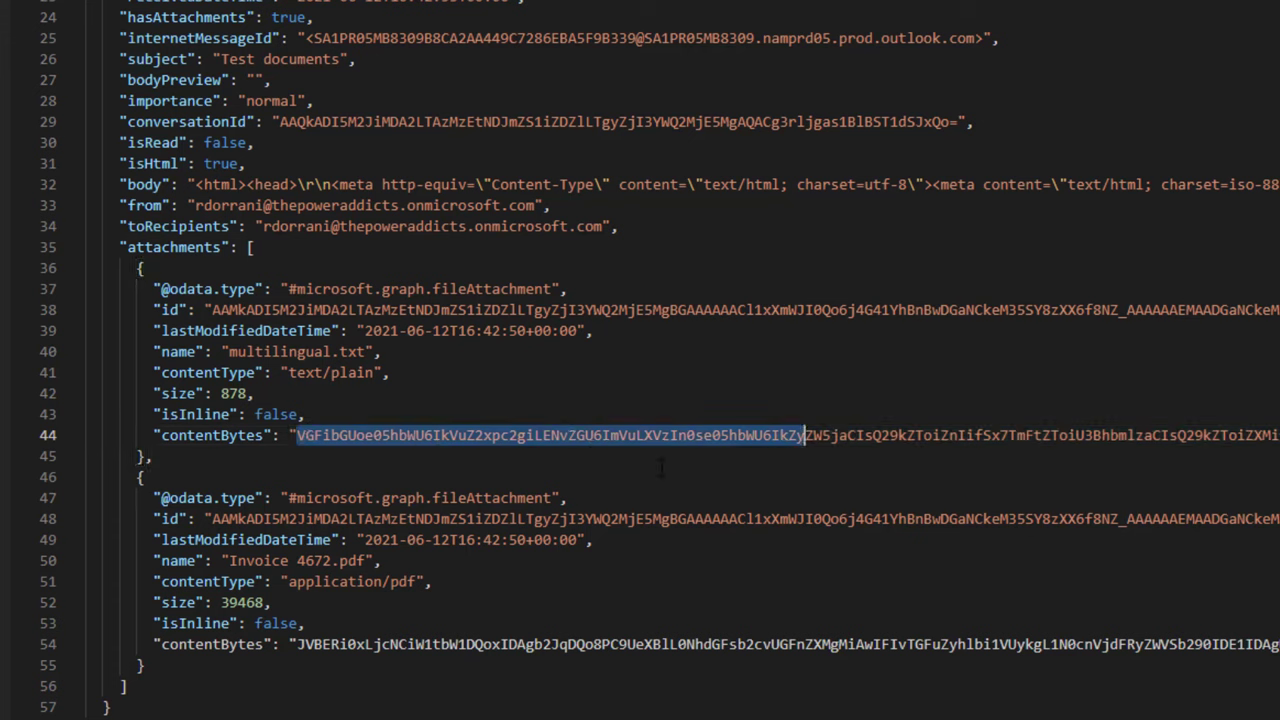
pyautogui.click(306, 414)
pyautogui.moveTo(153, 372); pyautogui.dragTo(390, 372)
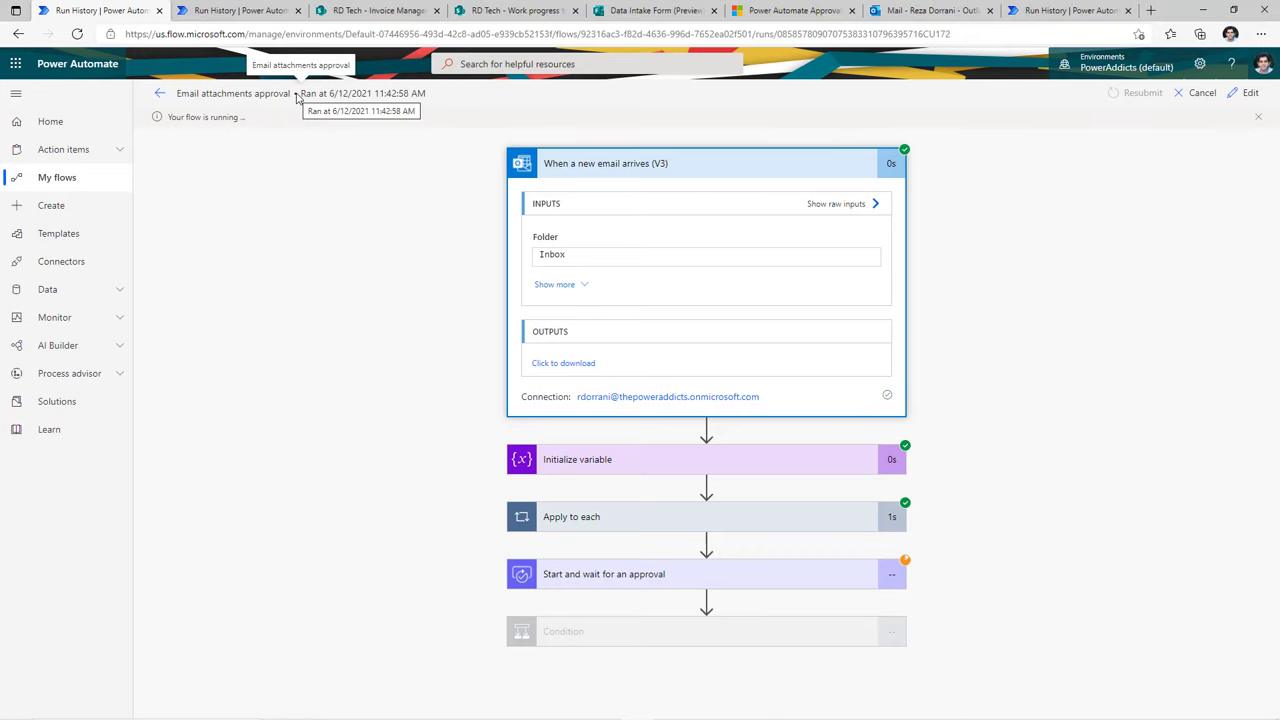
# Switch to the earlier file-based flow run and examine the $content-type and $content properties in its Append to array variable value
pyautogui.click(241, 14)
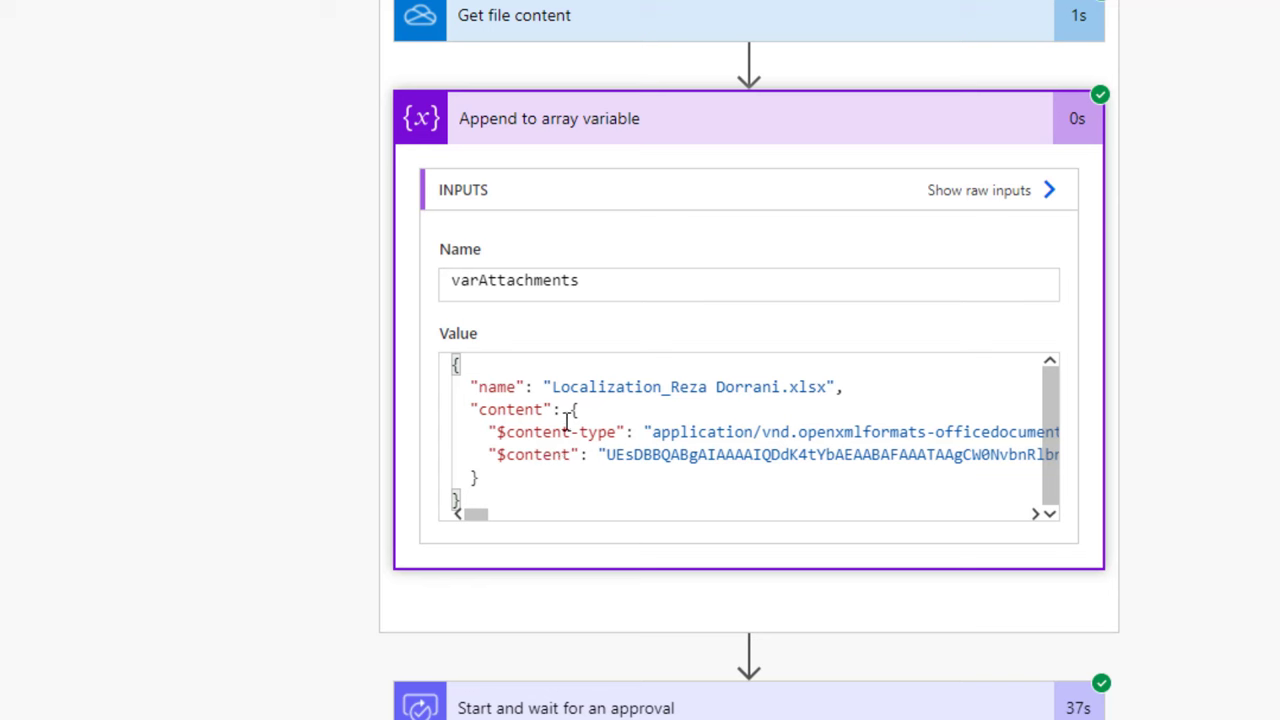
pyautogui.click(570, 418)
pyautogui.moveTo(497, 431); pyautogui.dragTo(626, 432)
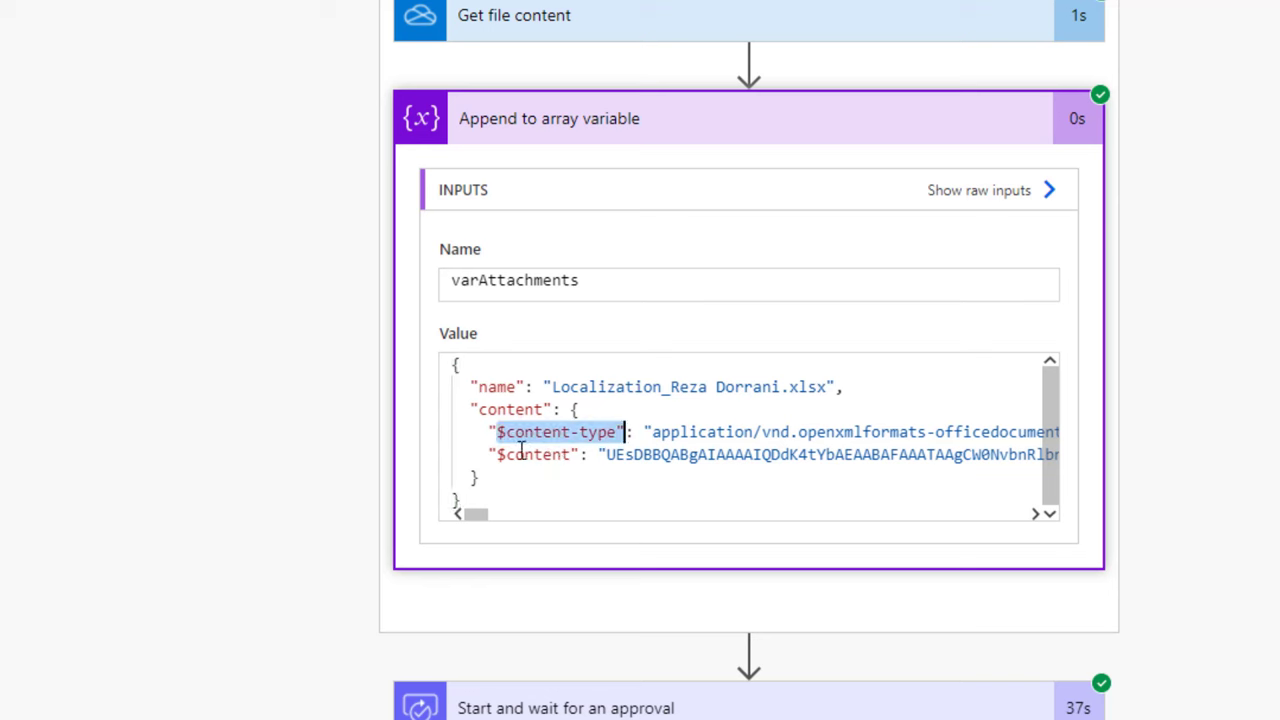
pyautogui.moveTo(495, 454); pyautogui.dragTo(580, 466)
pyautogui.click(563, 472)
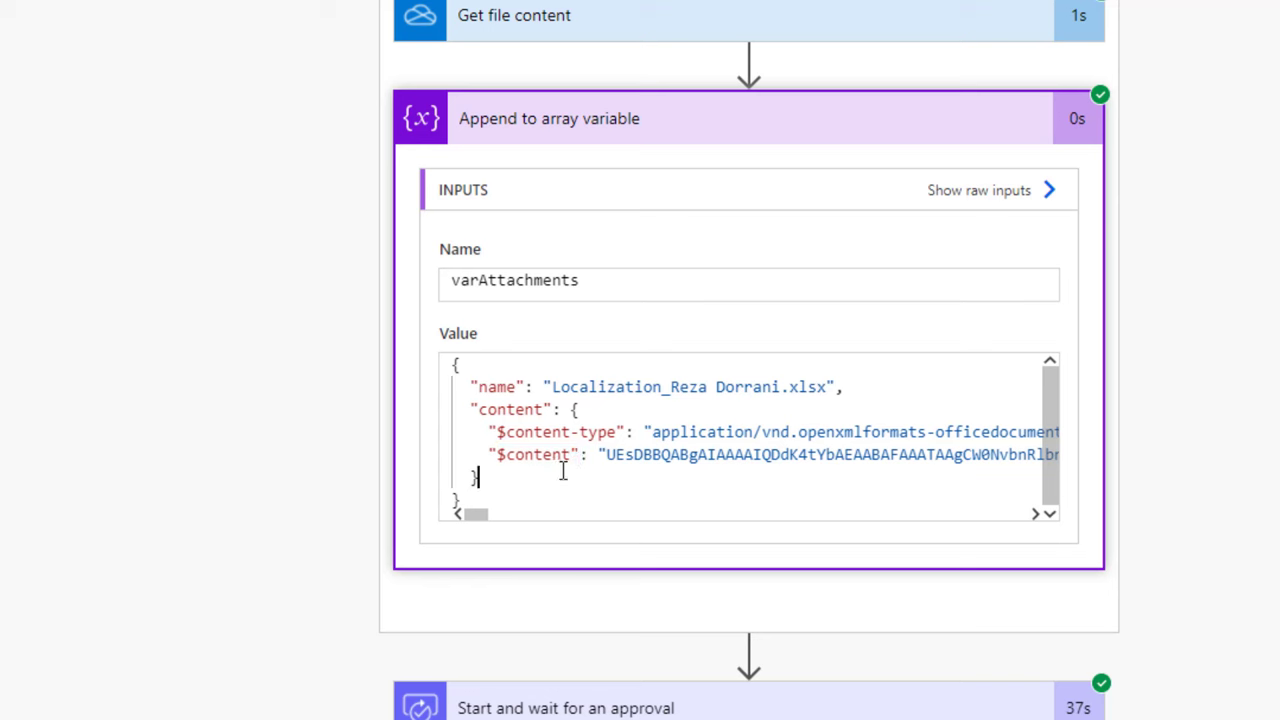
pyautogui.moveTo(571, 409); pyautogui.dragTo(563, 478)
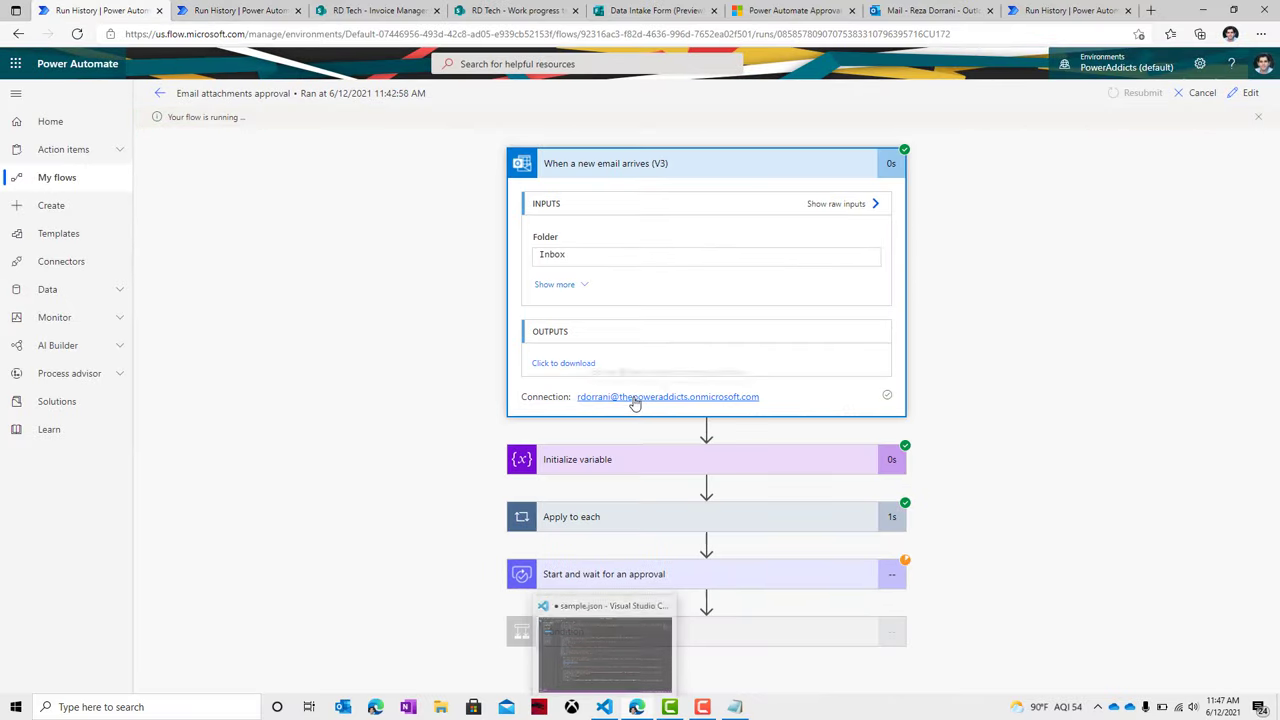
# Examine the Append to array variable value inside the email flow run's Apply to each loop, and open the flow for editing
pyautogui.click(628, 520)
pyautogui.scroll(-1, 617, 526)
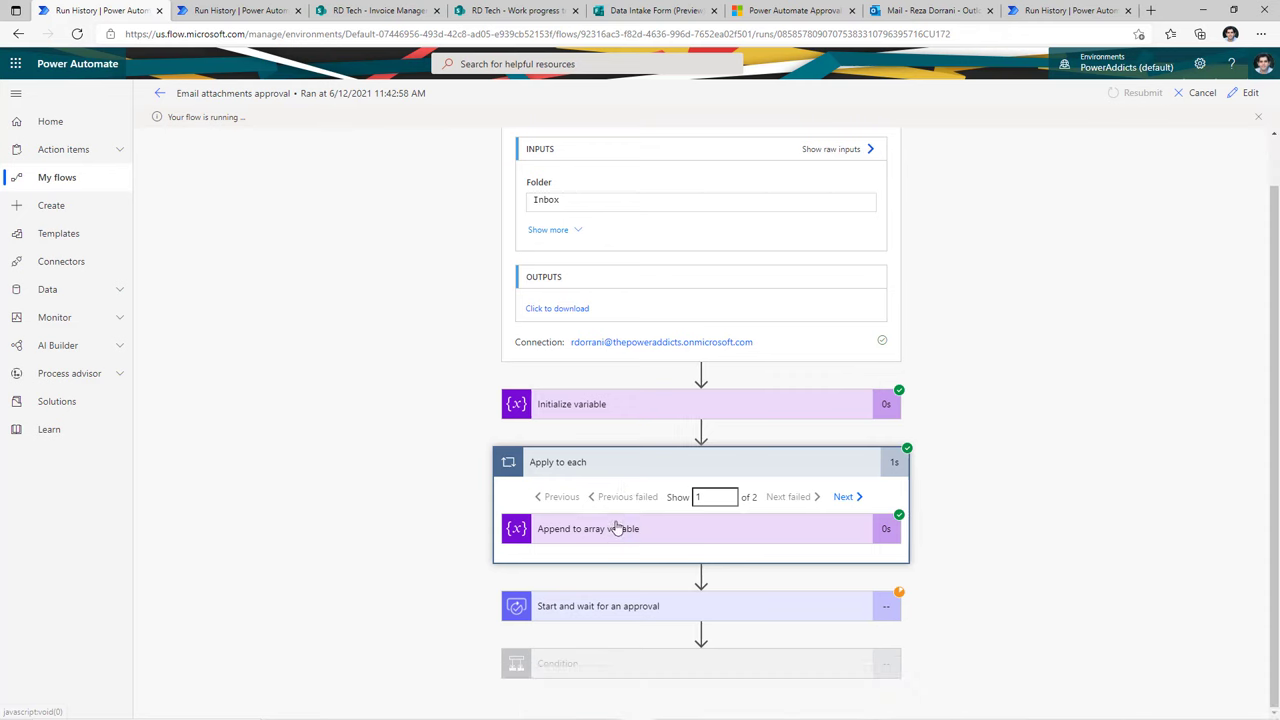
pyautogui.scroll(-2, 748, 538)
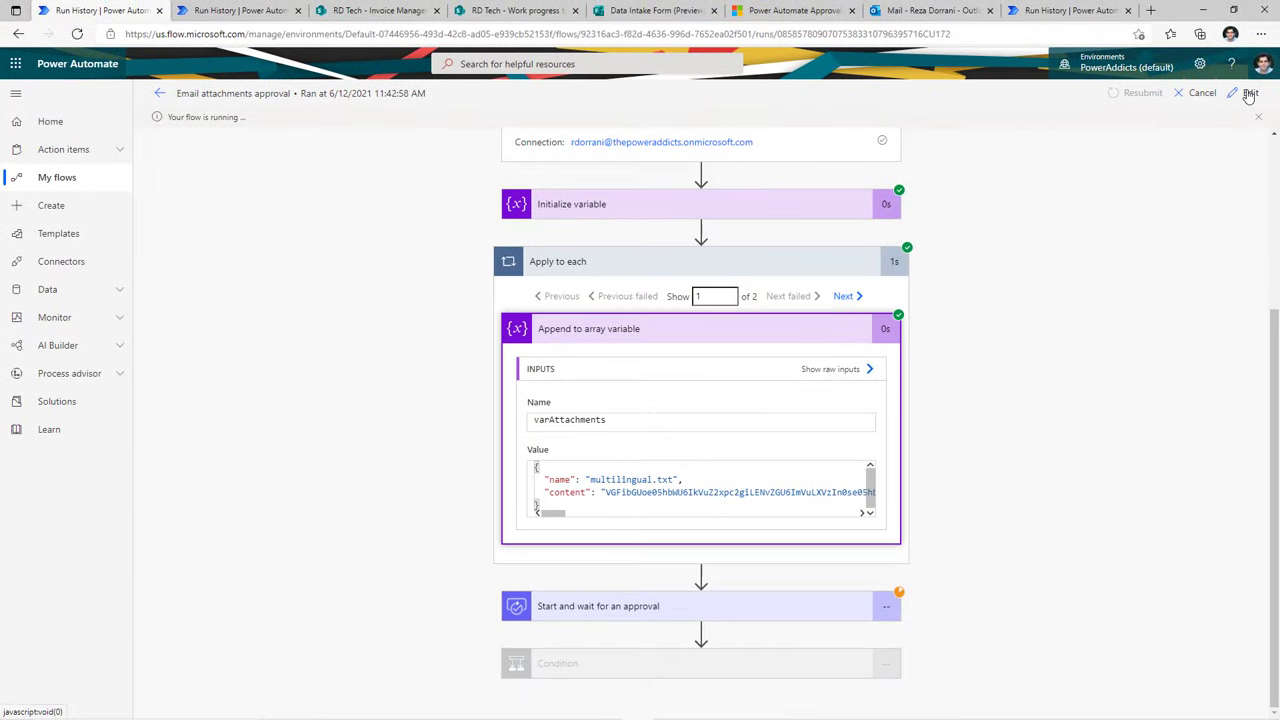
pyautogui.click(1249, 93)
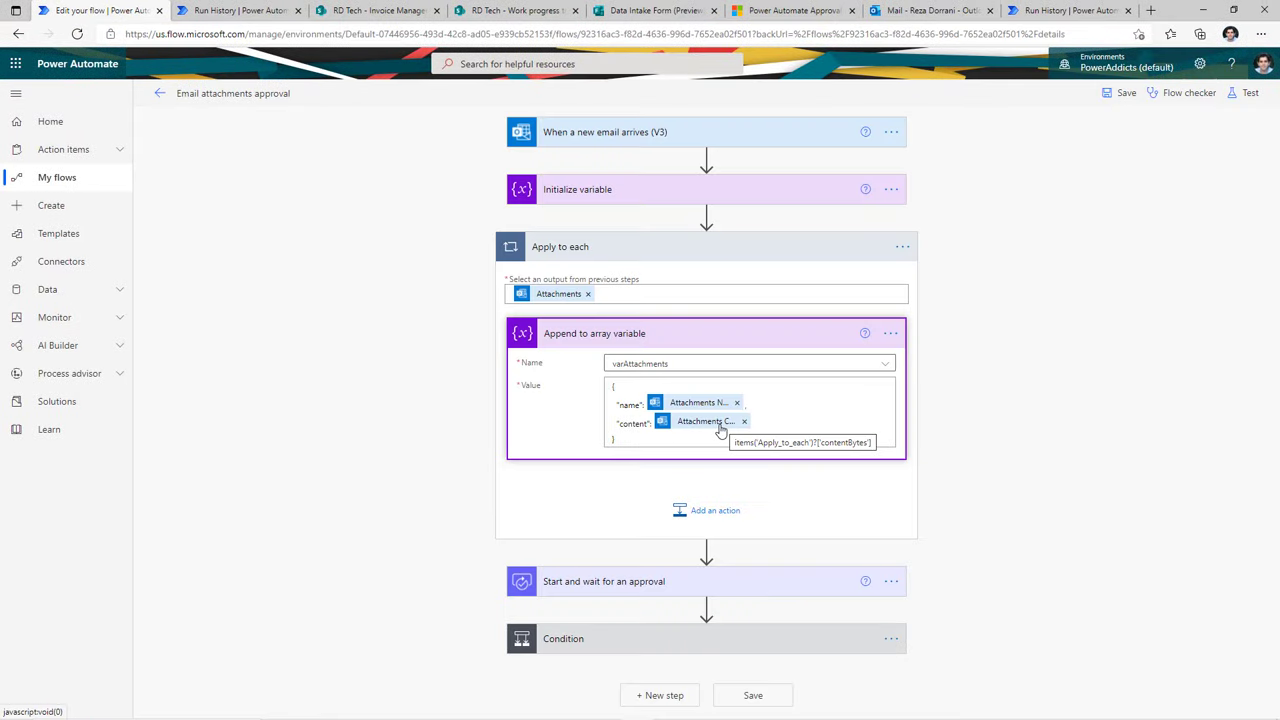
# Replace the content value in Append to array variable with a nested object whose "$content-type" property uses Attachments Content-Type
pyautogui.click(744, 421)
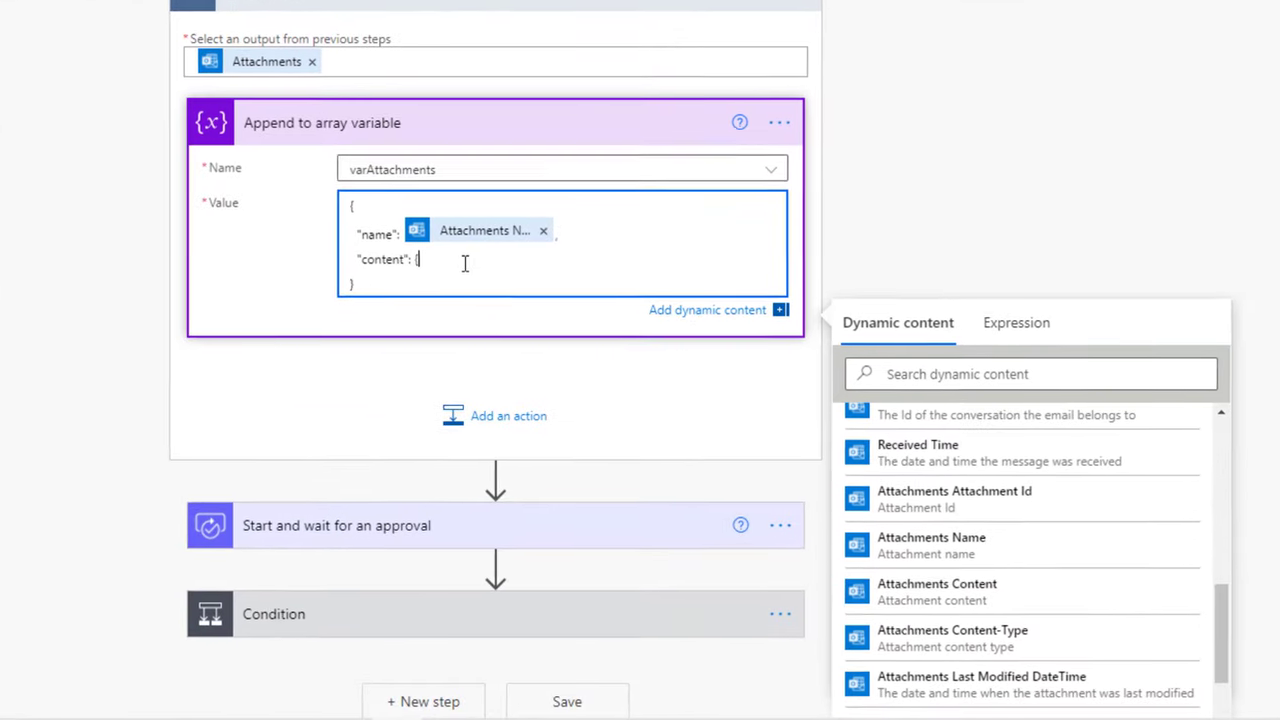
pyautogui.press('Return')
pyautogui.press('Return')
pyautogui.write('}')
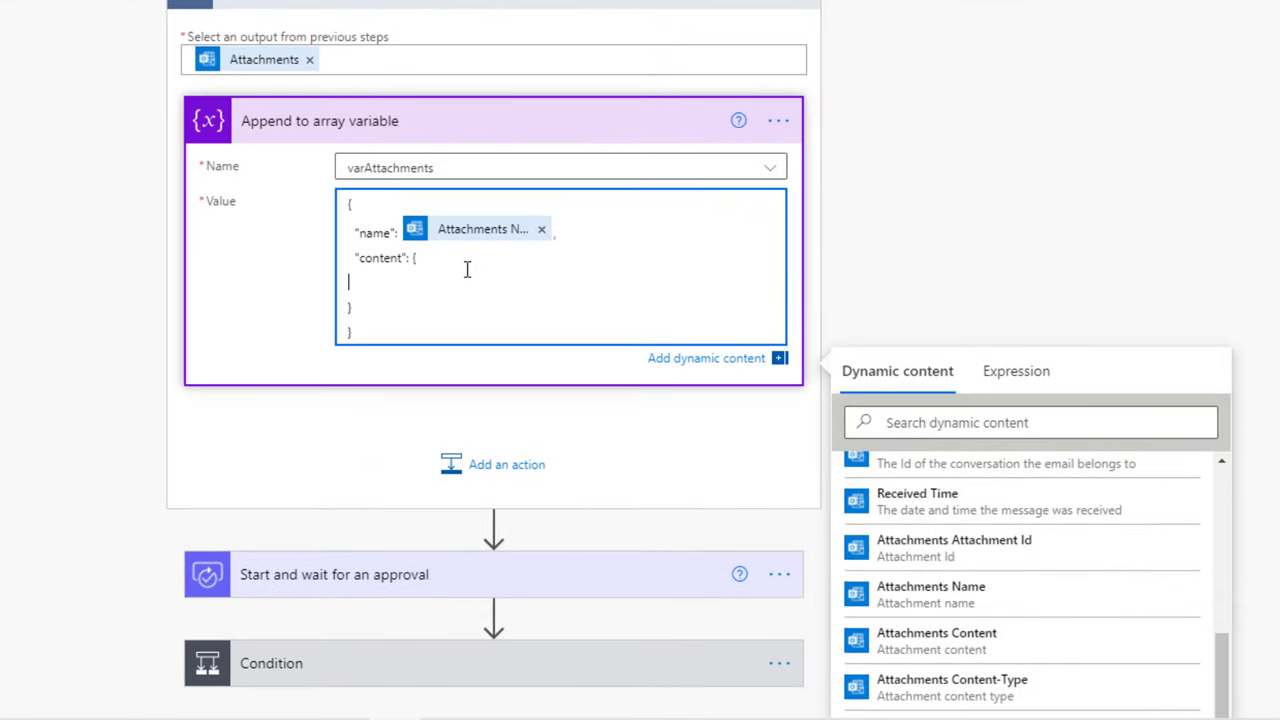
pyautogui.write('"$content-type":')
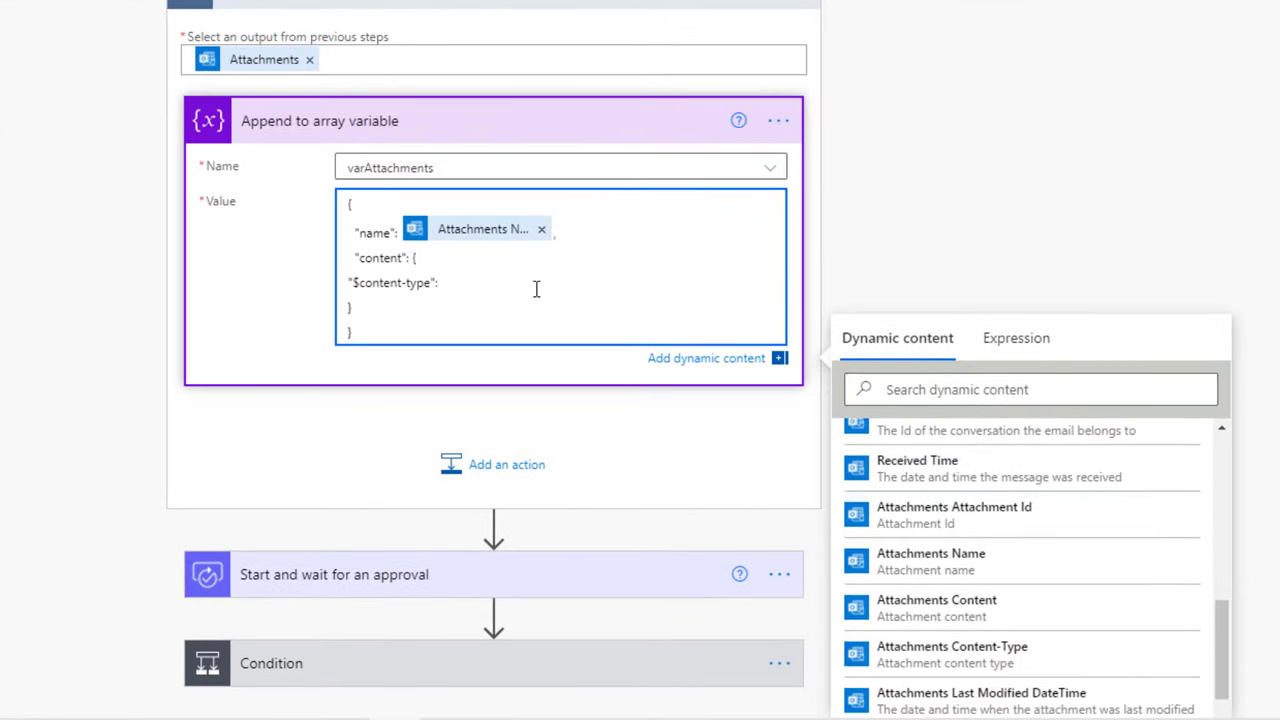
pyautogui.click(966, 662)
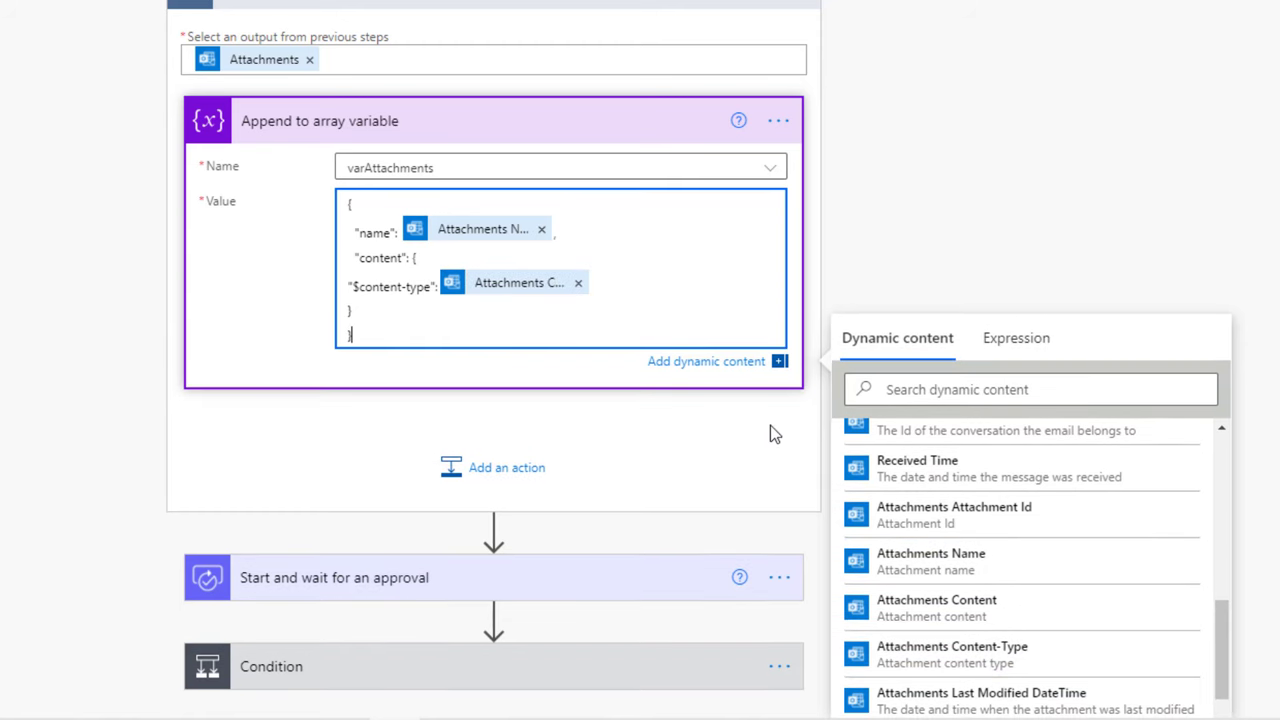
# Add a "$content" property to the nested content object and fill it with the Attachments Content dynamic value
pyautogui.click(680, 280)
pyautogui.write(',')
pyautogui.press('Return')
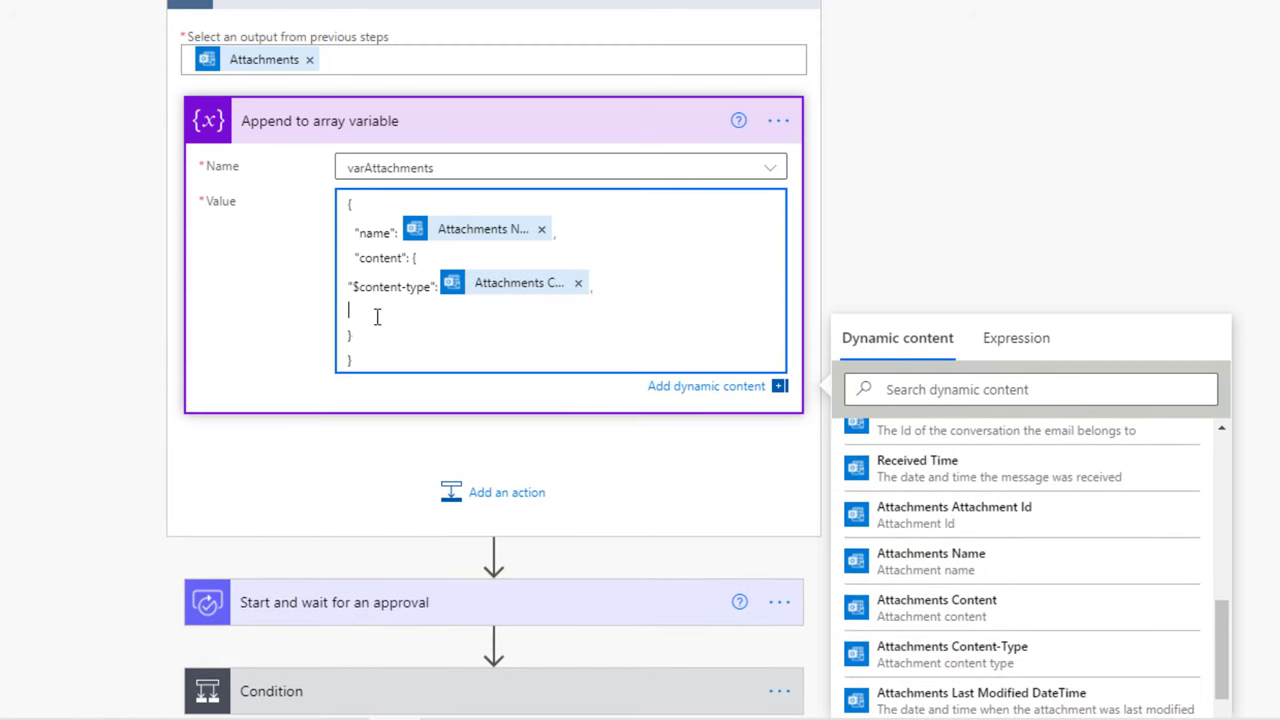
pyautogui.write('"$content"')
pyautogui.write(':')
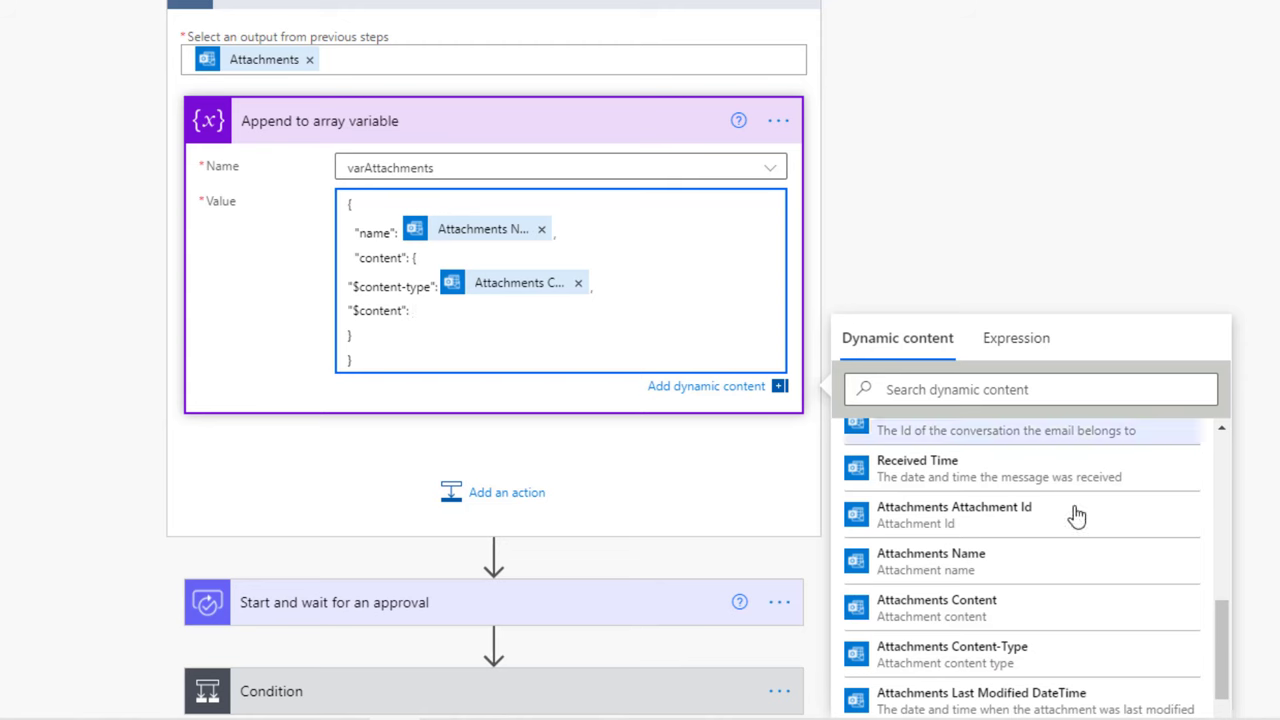
pyautogui.click(1022, 612)
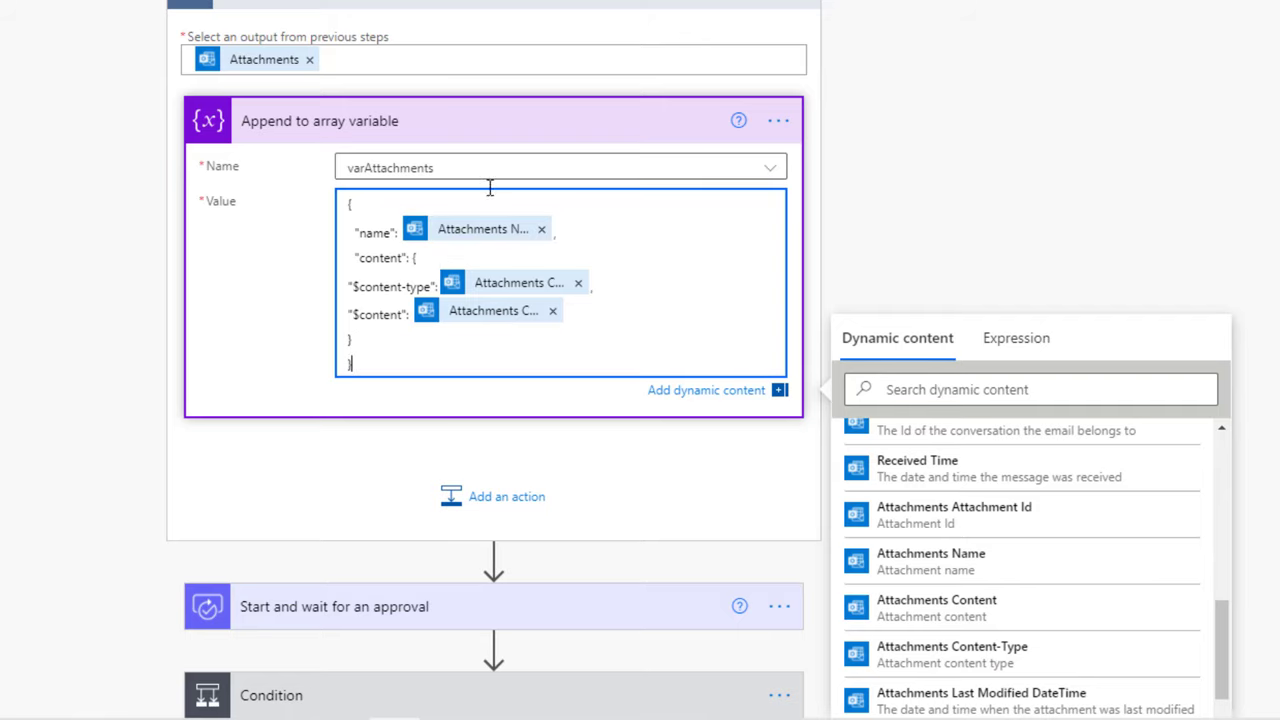
# Save and test the flow, and open Invoice 4672.pdf from the new approval email in Outlook
pyautogui.click(1122, 92)
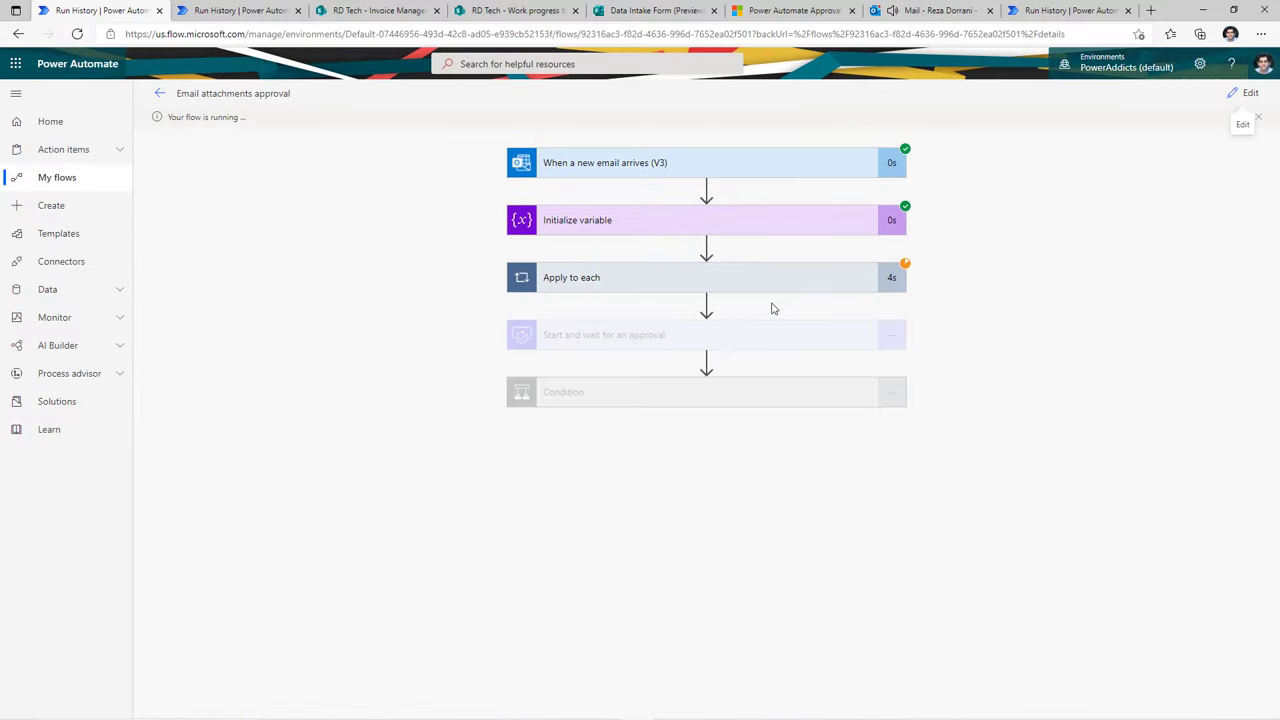
pyautogui.click(935, 10)
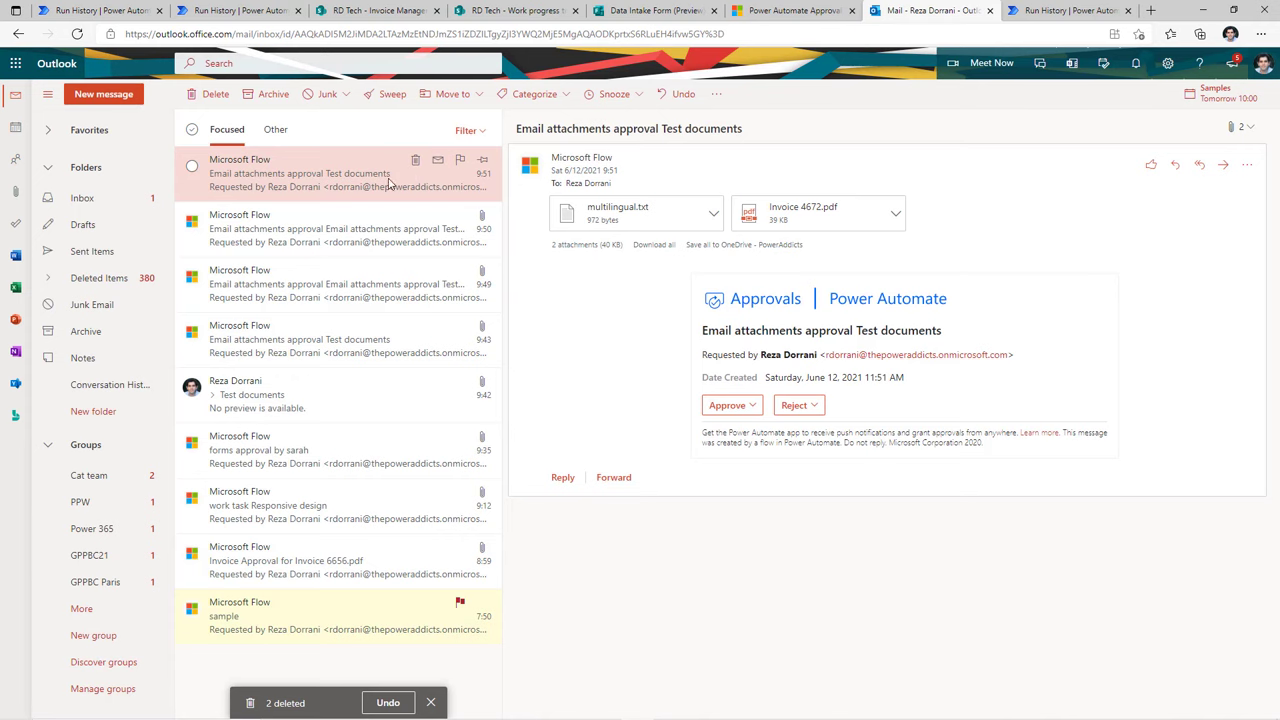
pyautogui.click(795, 210)
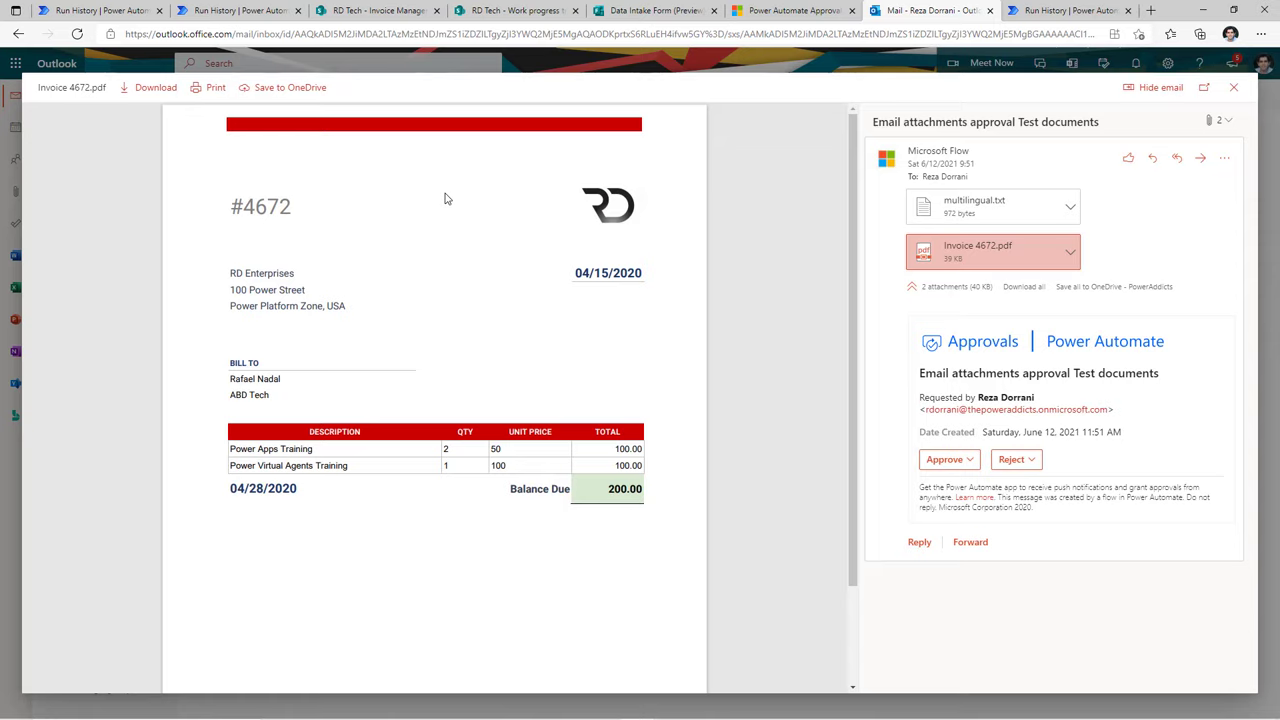
# Switch to the Microsoft Support article and review the per-attachment size limits, file type restrictions and combined attachment size limits
pyautogui.hotkey('ctrl', 'shift', 'Tab')
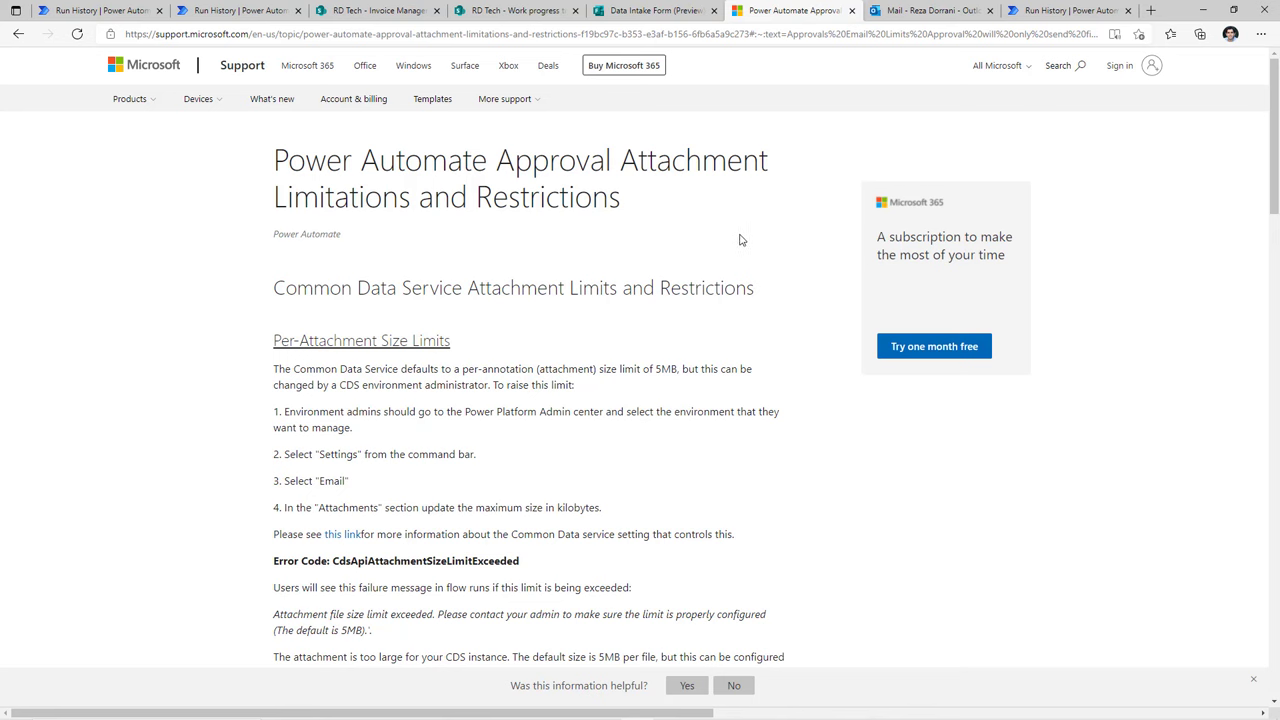
pyautogui.scroll(-2, 645, 455)
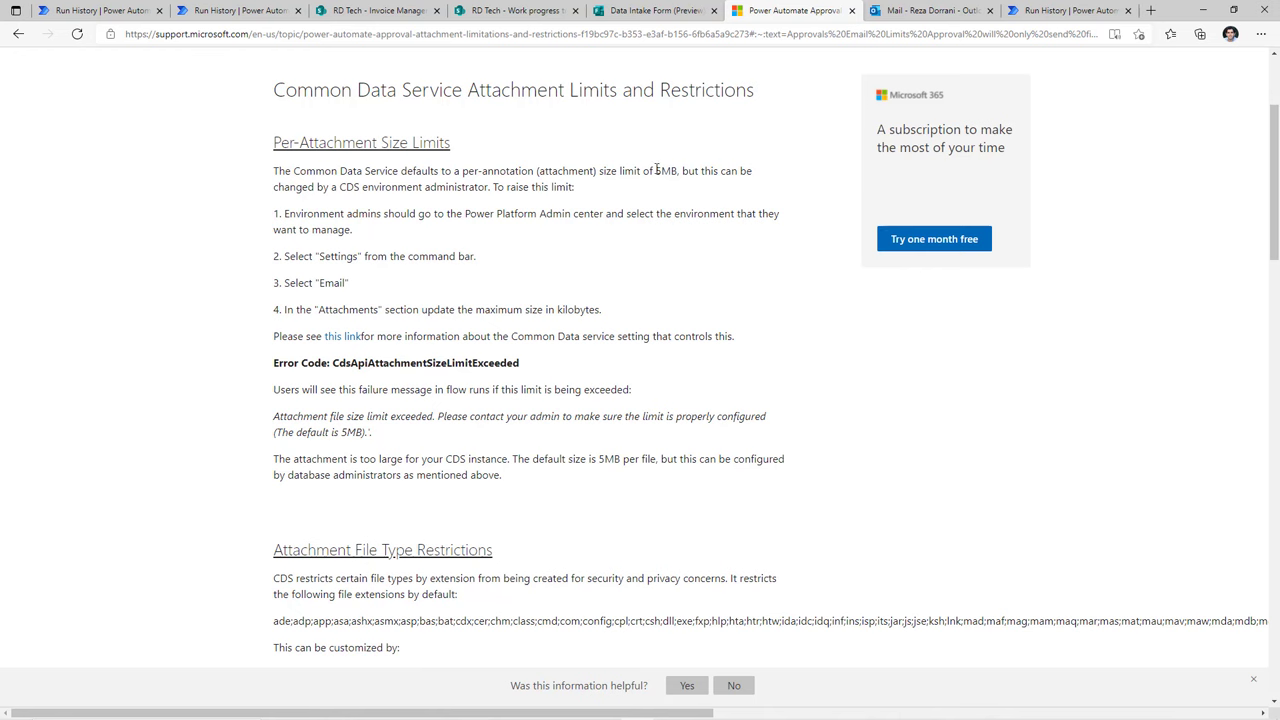
pyautogui.moveTo(656, 171); pyautogui.dragTo(680, 171)
pyautogui.click(667, 200)
pyautogui.scroll(-4, 552, 262)
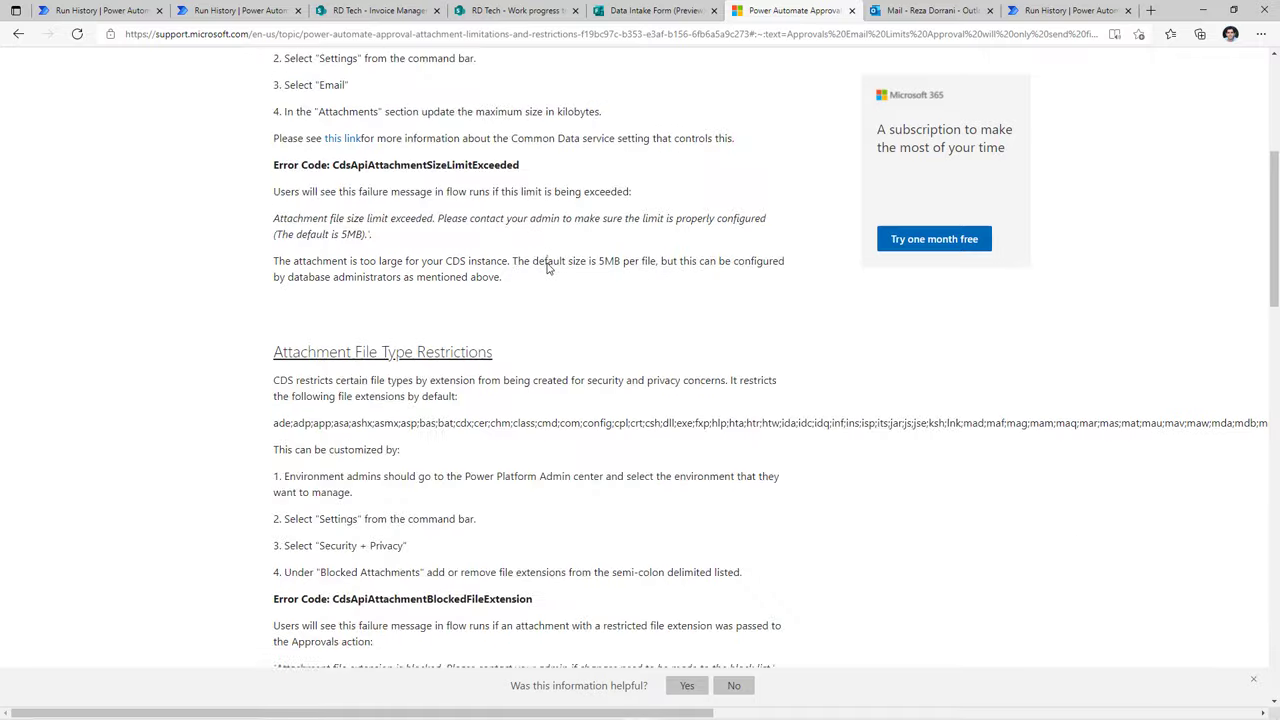
pyautogui.scroll(2, 546, 270)
pyautogui.scroll(-1, 507, 463)
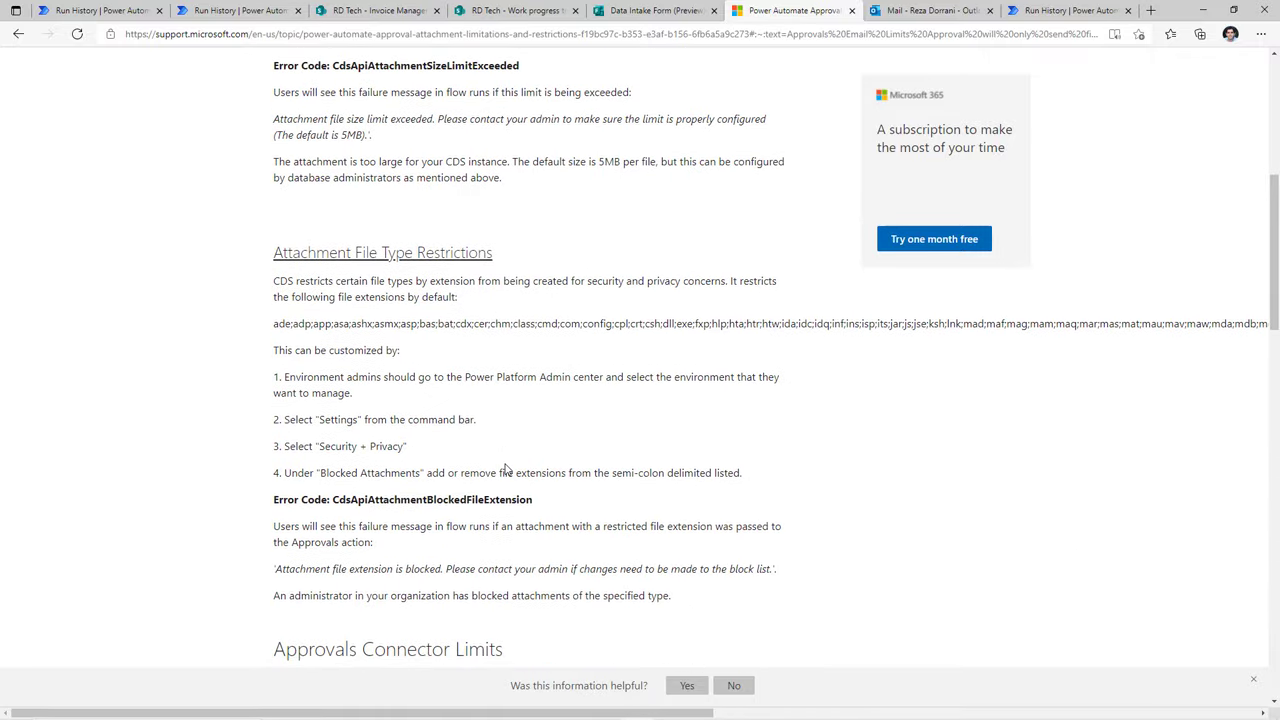
pyautogui.scroll(-5, 507, 468)
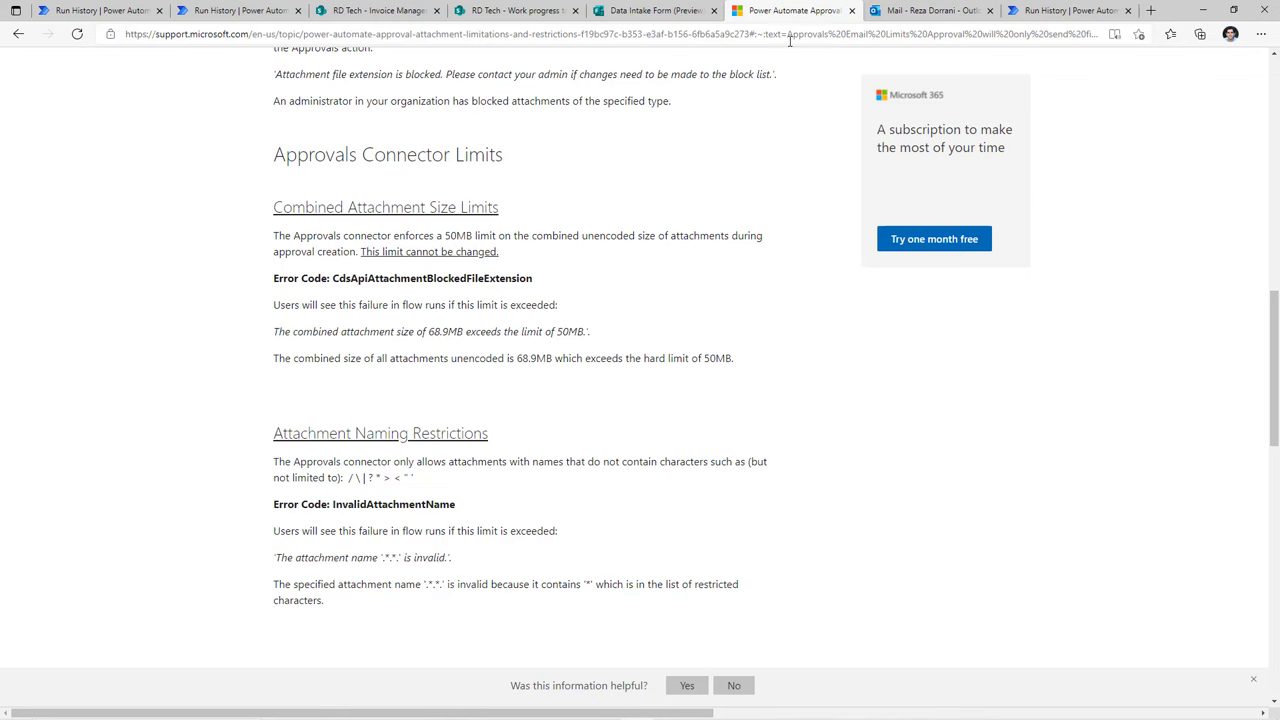
# Check the error details of the failed Demo limits run, and review the attachment naming restrictions in the support article
pyautogui.click(1068, 10)
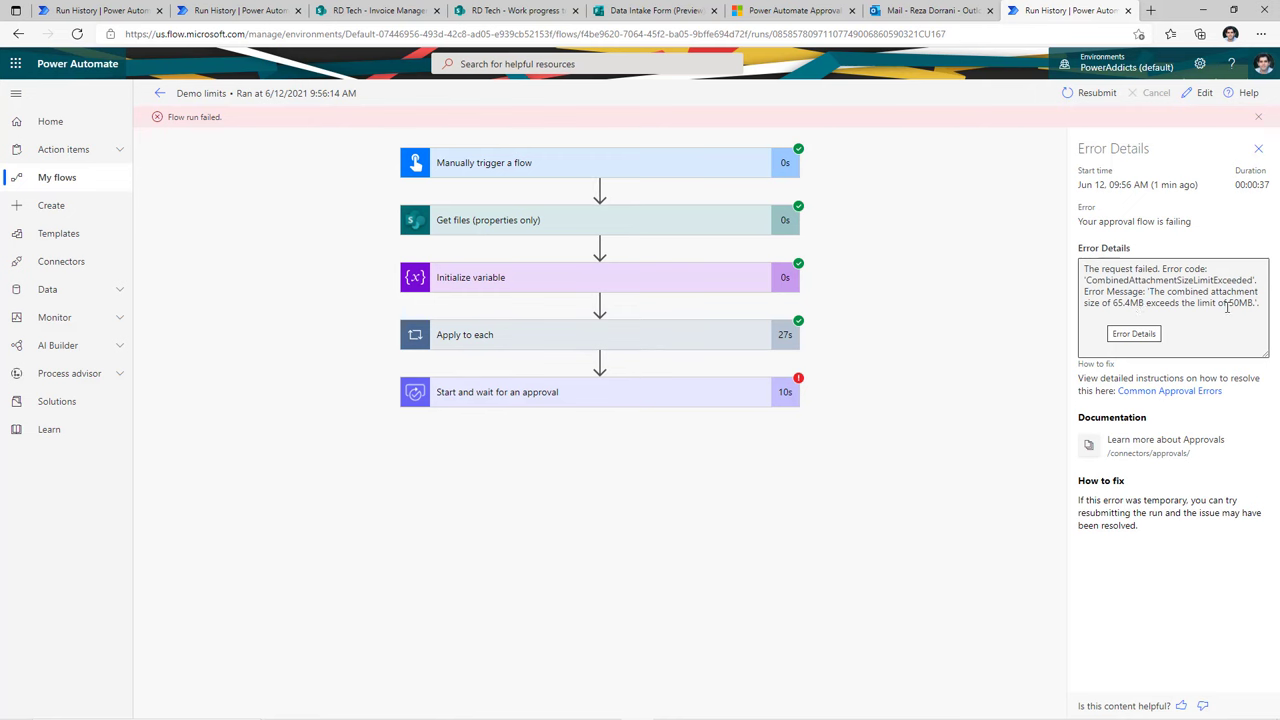
pyautogui.hotkey('ctrl', '6')
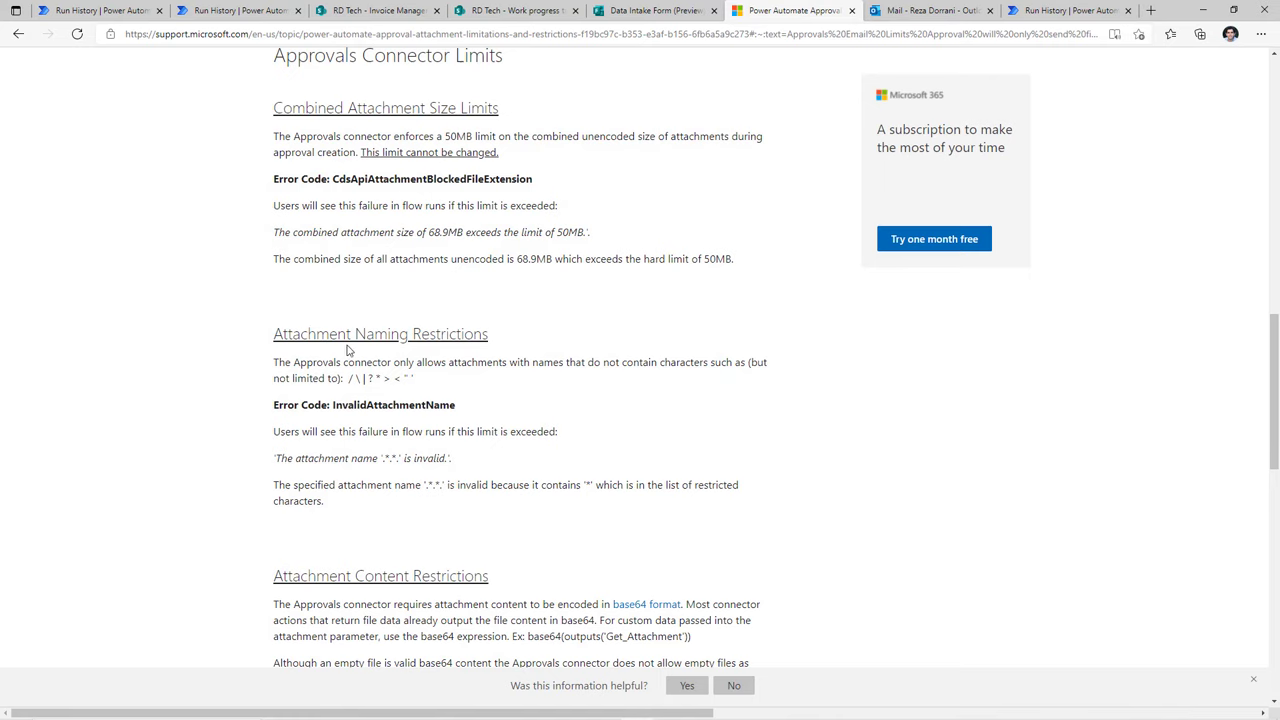
pyautogui.scroll(-1, 436, 475)
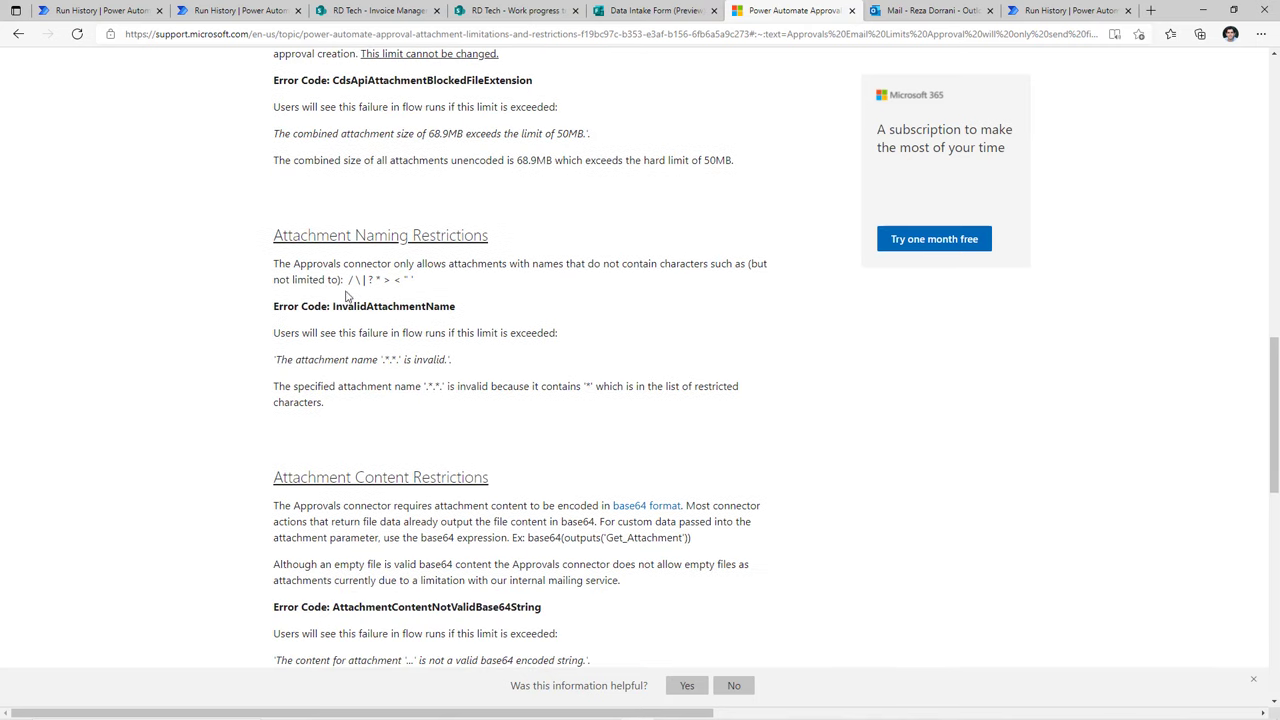
pyautogui.moveTo(346, 279); pyautogui.dragTo(420, 280)
pyautogui.scroll(-1, 478, 458)
pyautogui.scroll(-1, 479, 458)
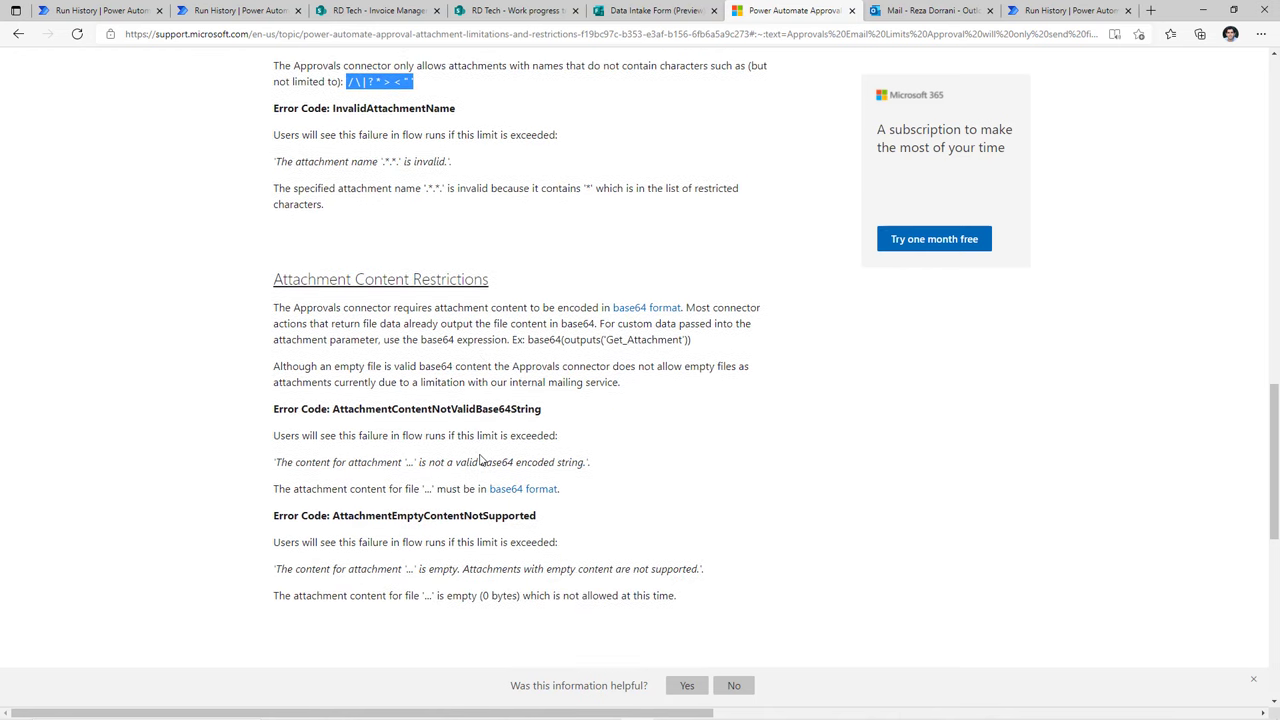
# Read the Attachment Content Restrictions and Approvals Email Limits sections of the support article
pyautogui.scroll(-1, 479, 458)
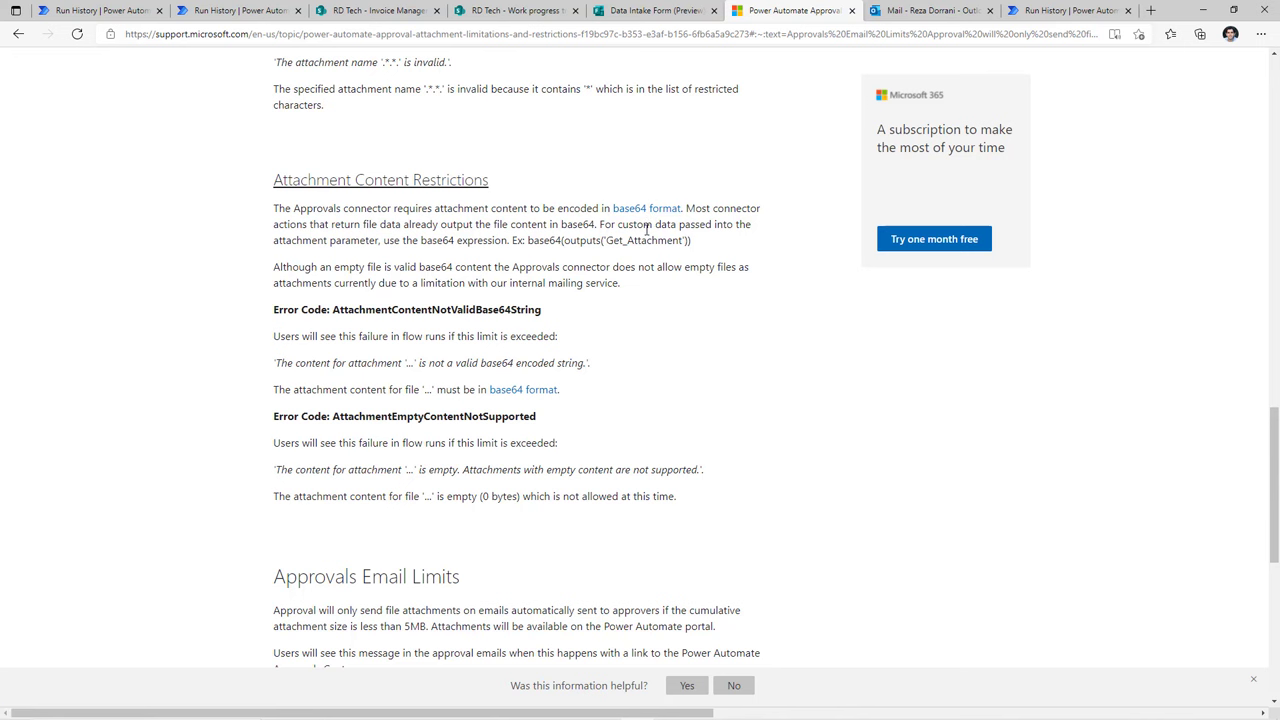
pyautogui.scroll(-3, 640, 394)
pyautogui.scroll(-1, 640, 394)
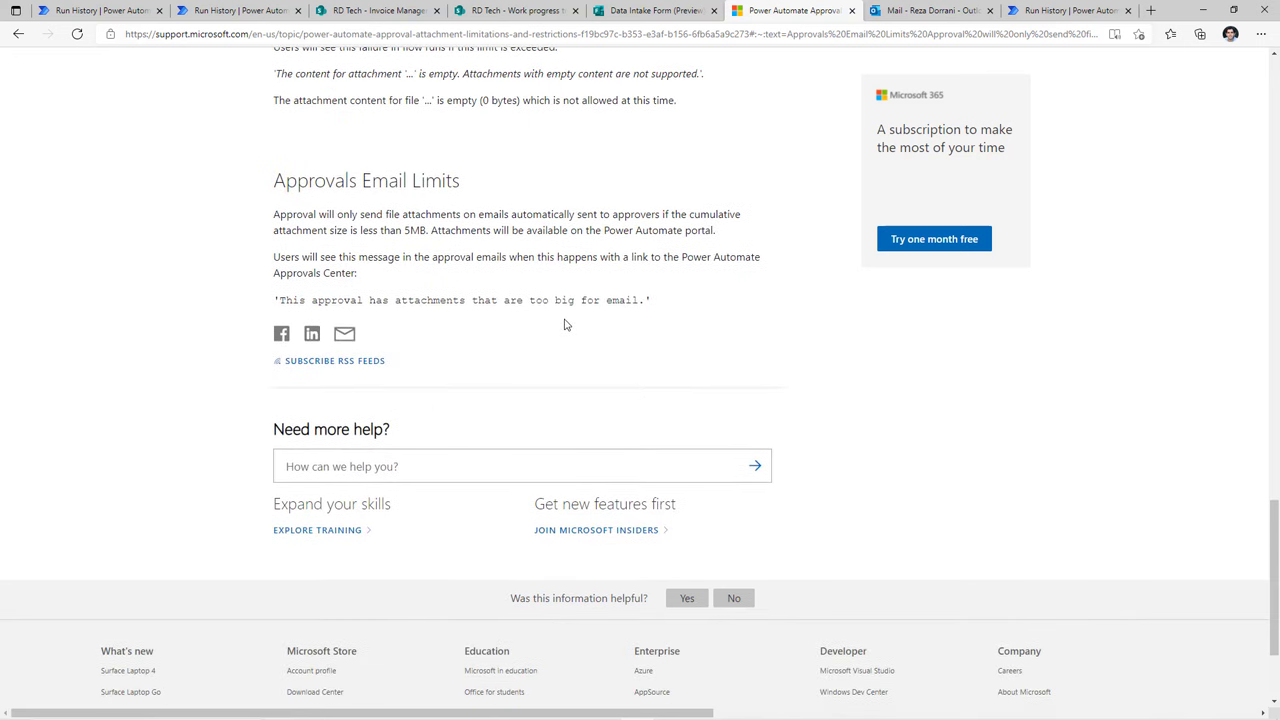
pyautogui.scroll(2, 453, 430)
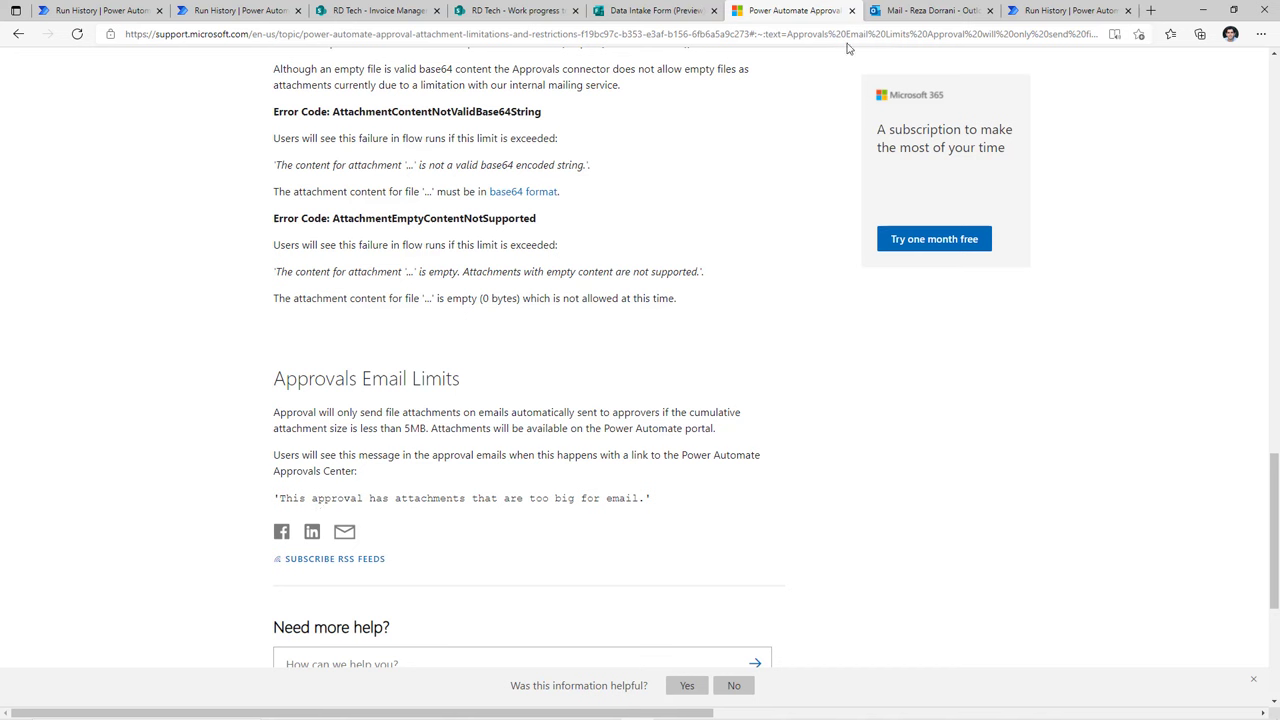
# Open the sample approval email in Outlook and follow its link to view the attachments on the Microsoft Flow portal
pyautogui.click(925, 11)
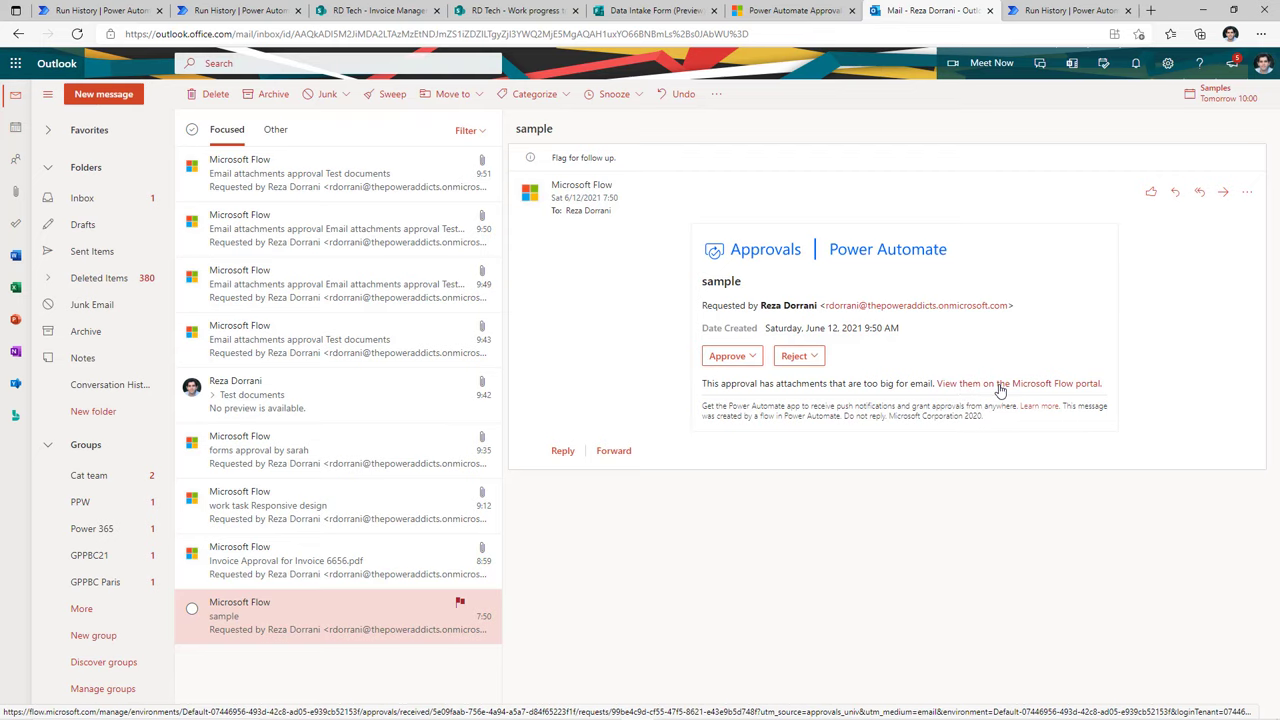
pyautogui.click(1000, 389)
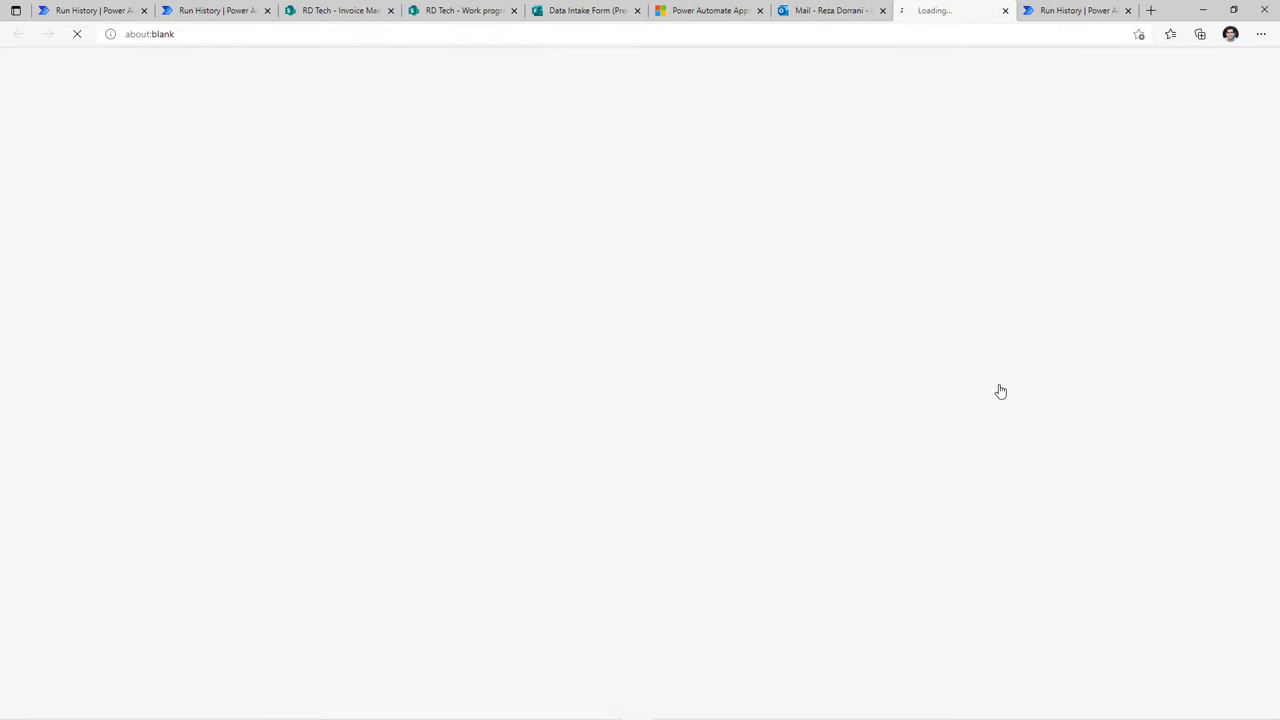